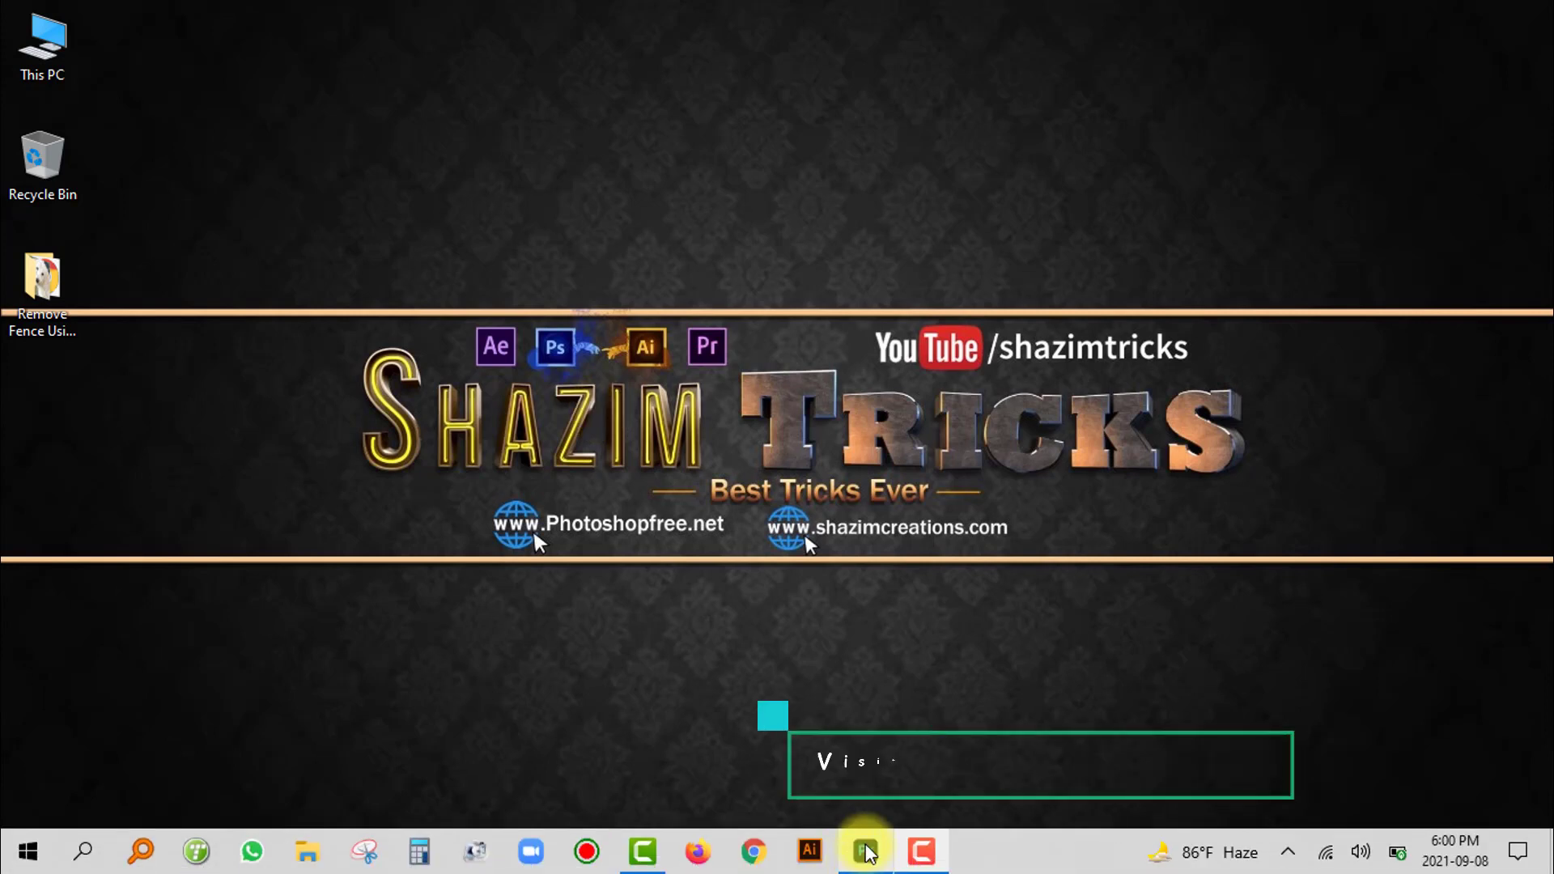
- Switch to Photoshop and open the Dog-Fence image from the Remove Fence Using 3 simple Steps in Photoshop folder on the desktop
{"action": "left_click", "coordinate": [867, 852]}
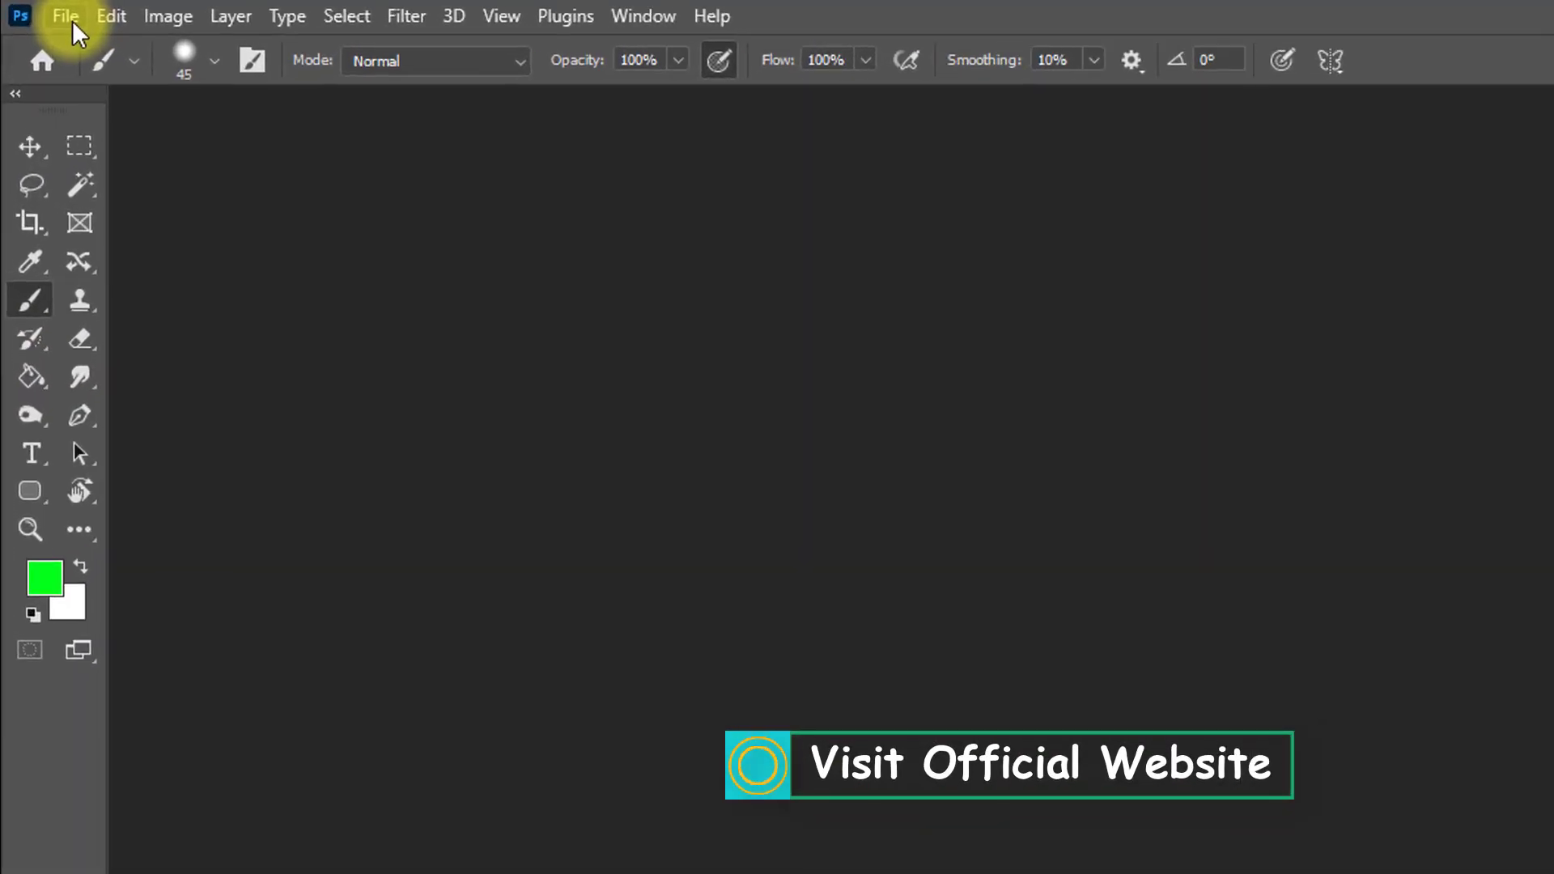
{"action": "left_click", "coordinate": [71, 21]}
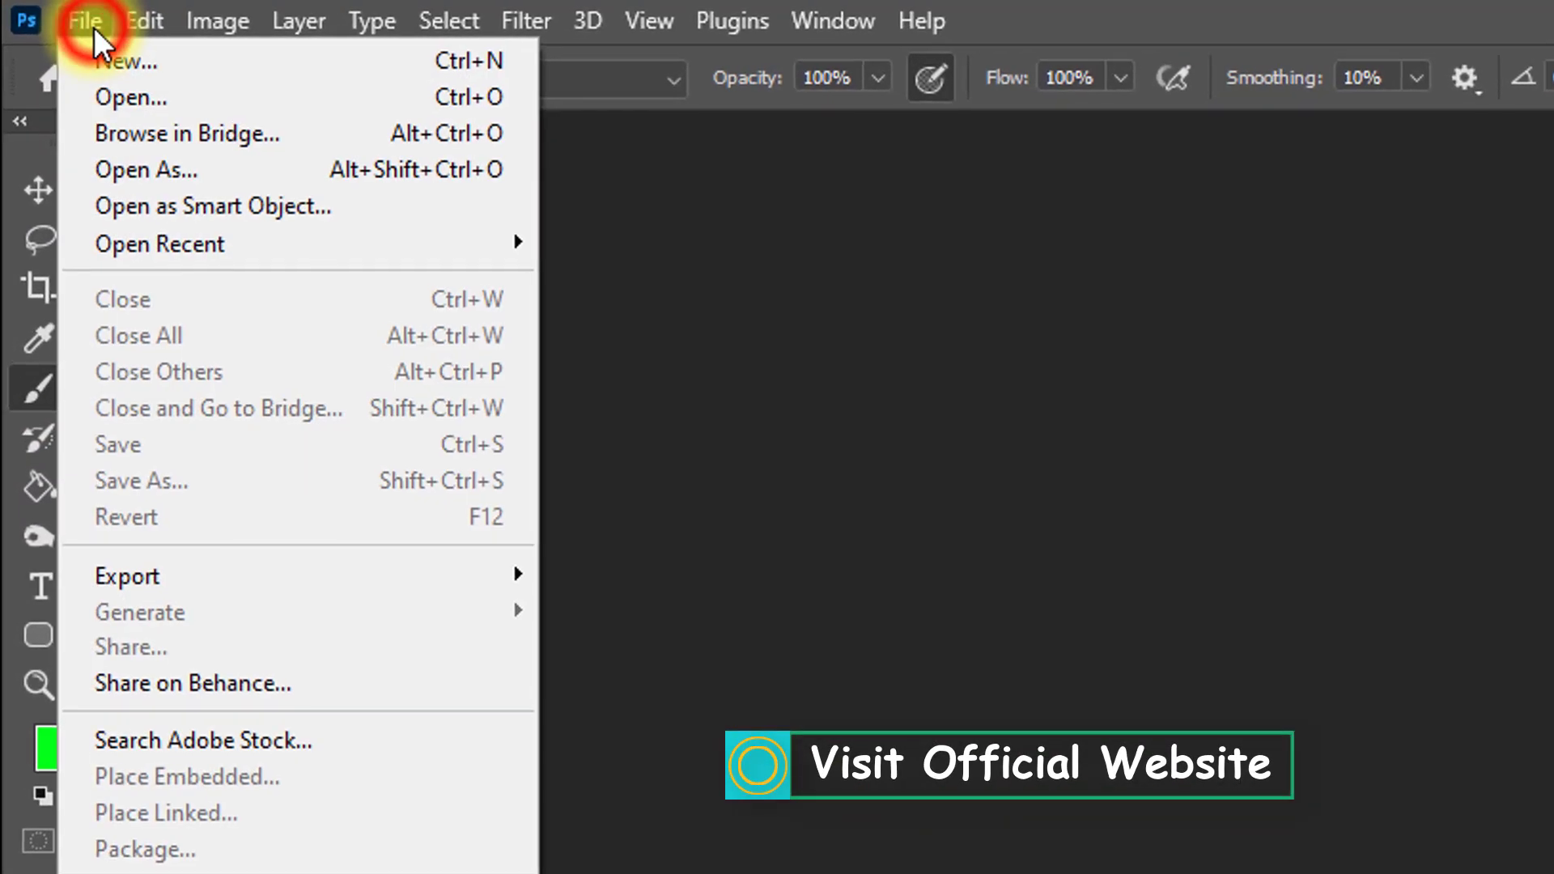
{"action": "left_click", "coordinate": [167, 98]}
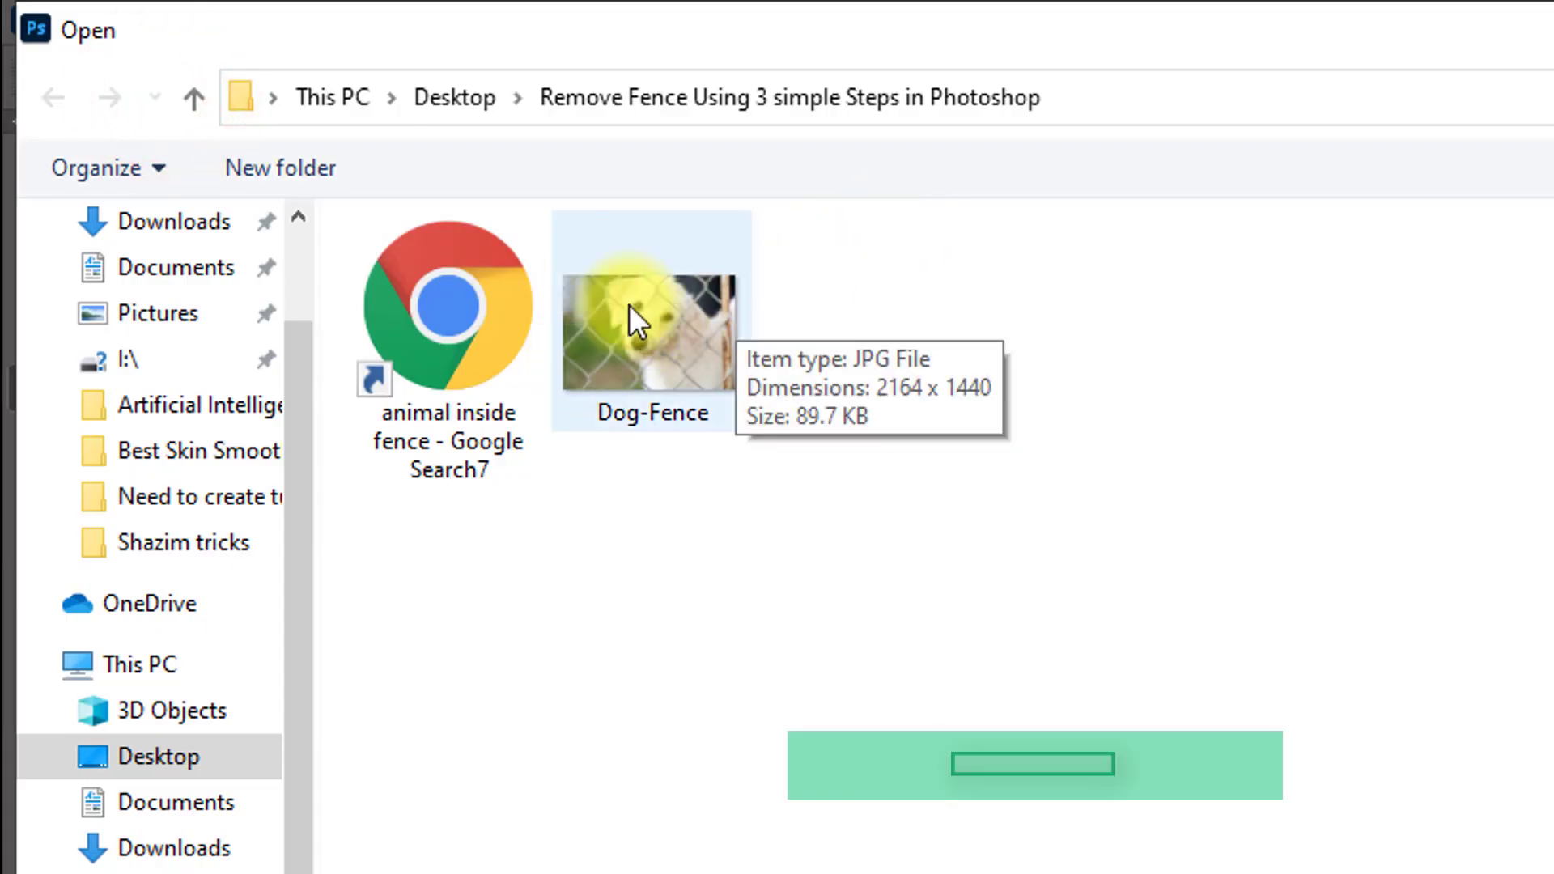
{"action": "left_click", "coordinate": [629, 311]}
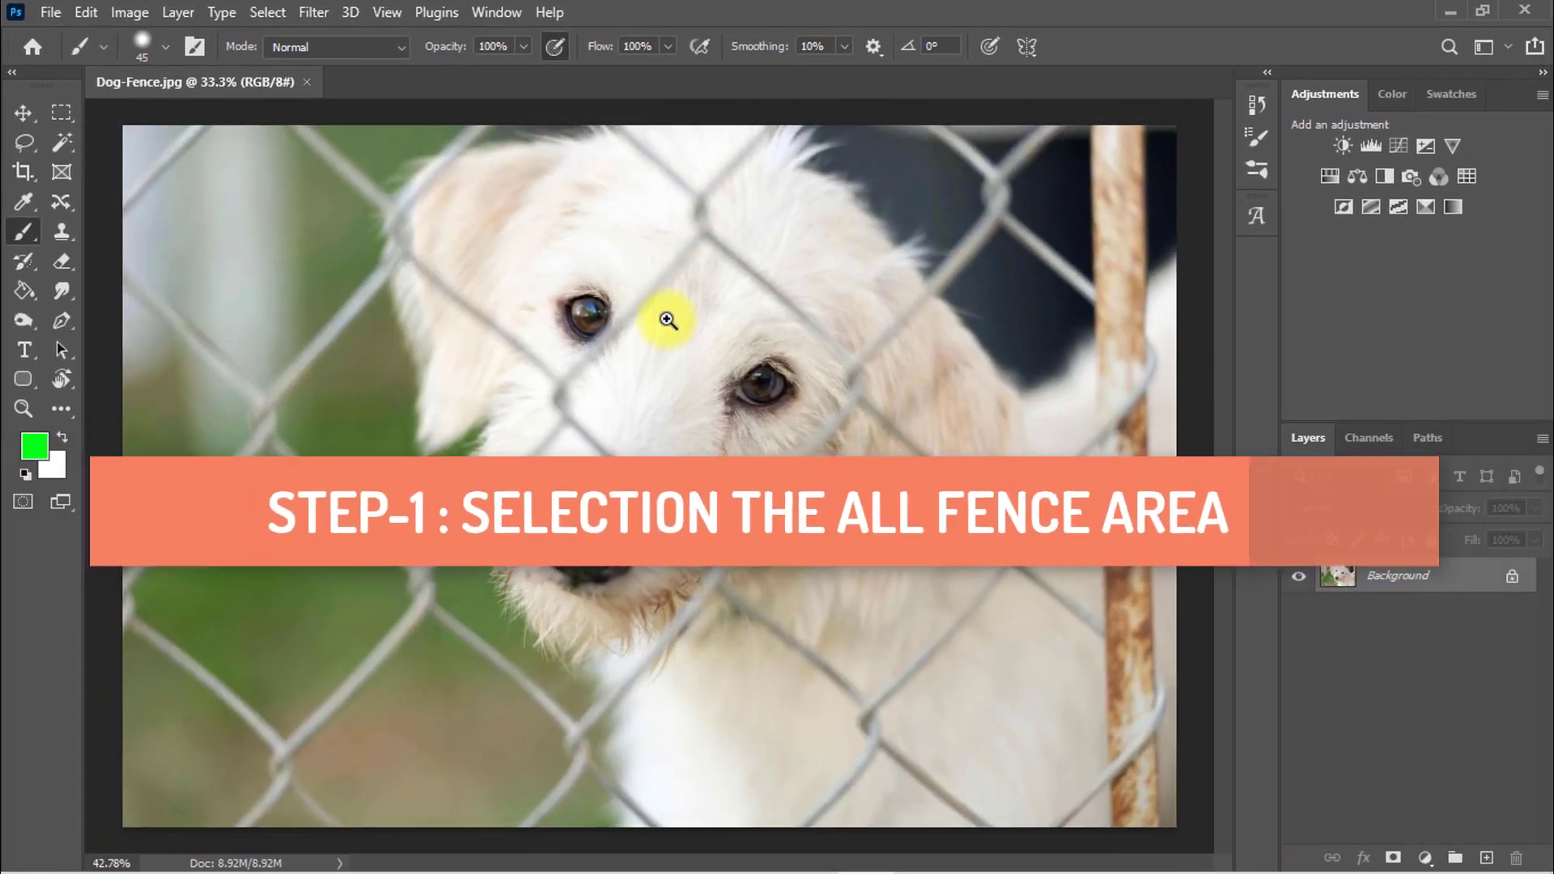
{"action": "left_click_drag", "start_coordinate": [667, 319], "coordinate": [701, 319]}
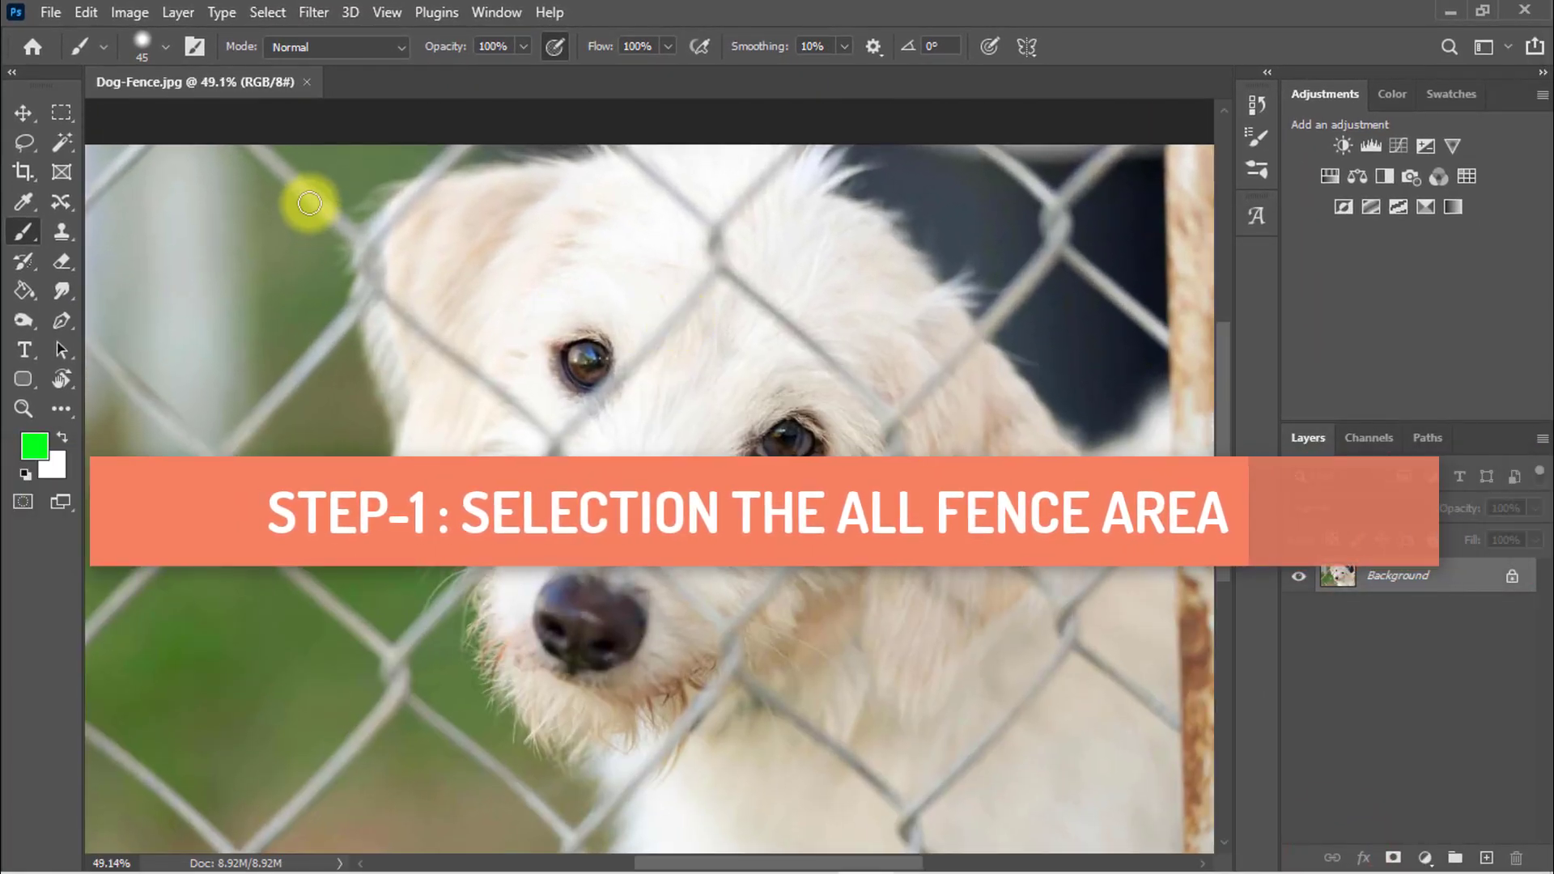
{"action": "scroll", "coordinate": [633, 250], "scroll_direction": "down", "scroll_amount": 2}
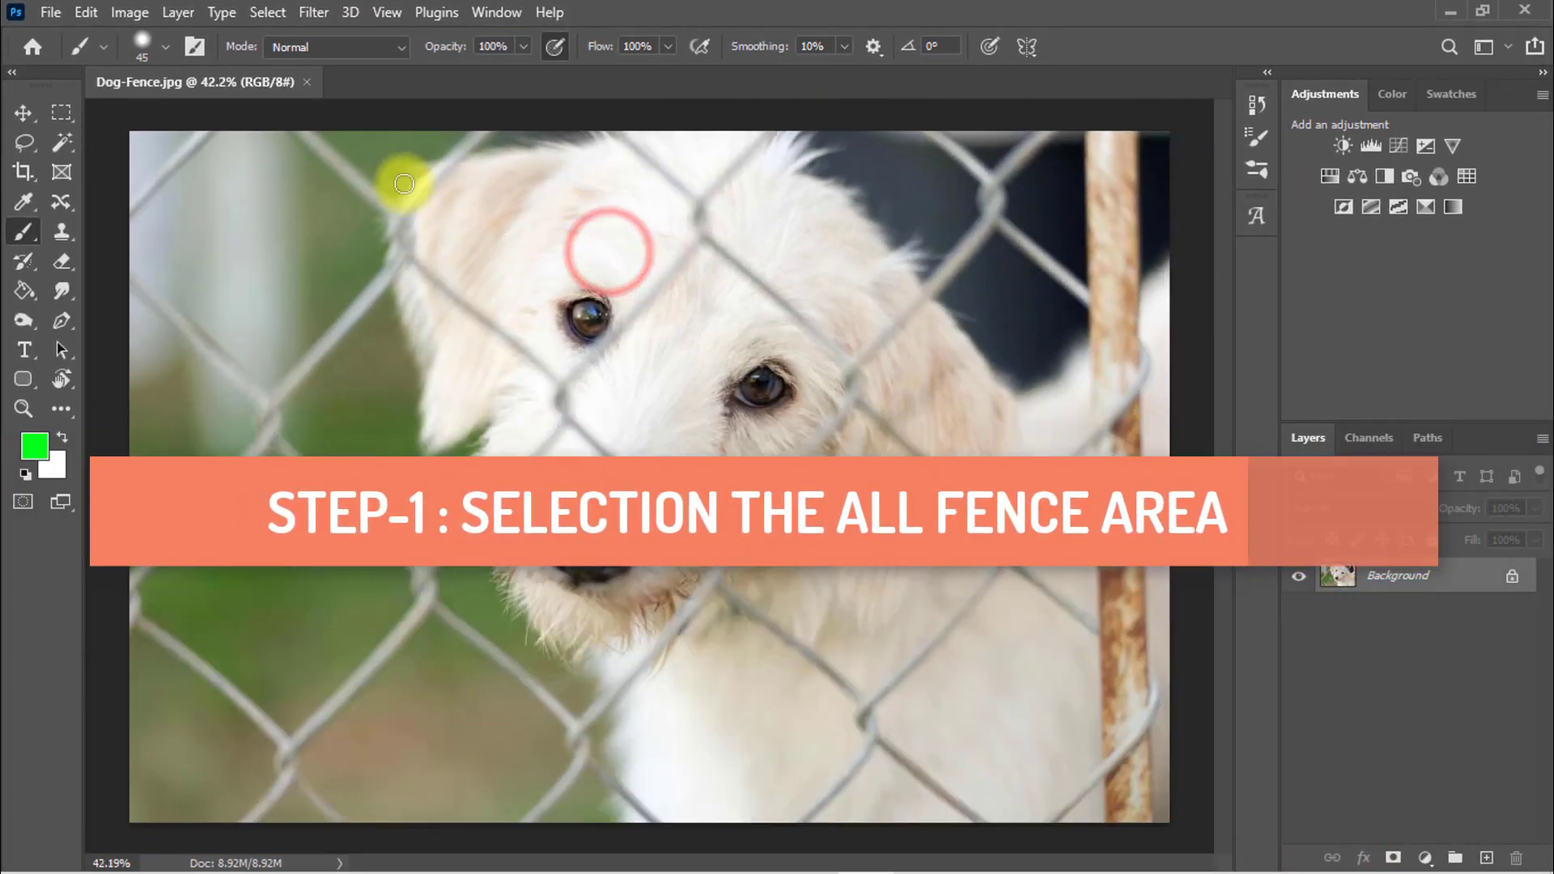
{"action": "key", "text": "ctrl+0"}
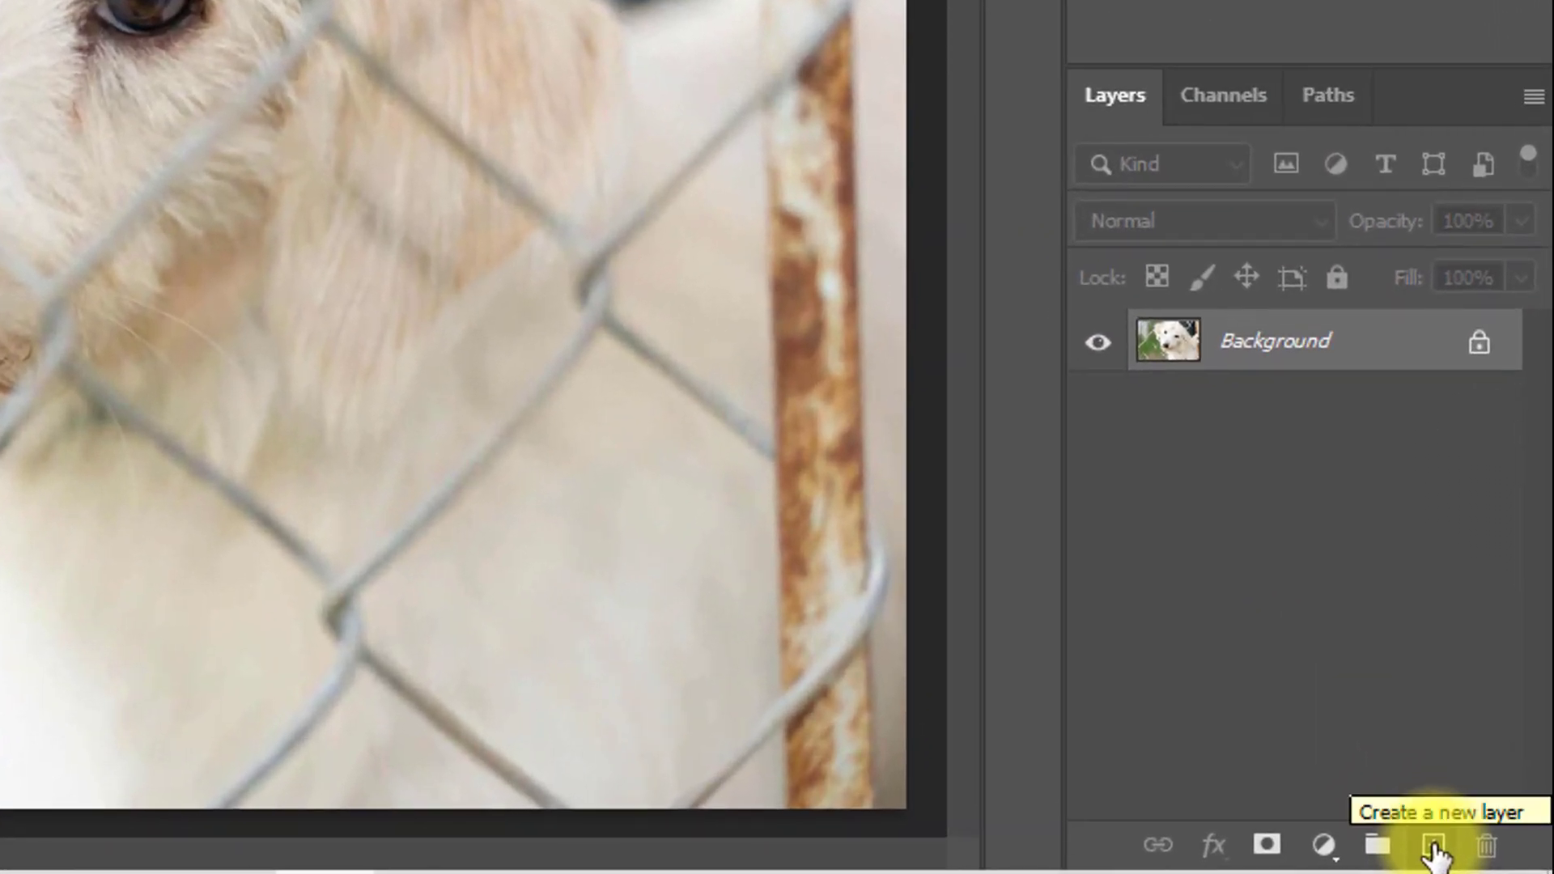
- Create a new layer above the Background and name it Fence Area
{"action": "left_click", "coordinate": [1486, 857]}
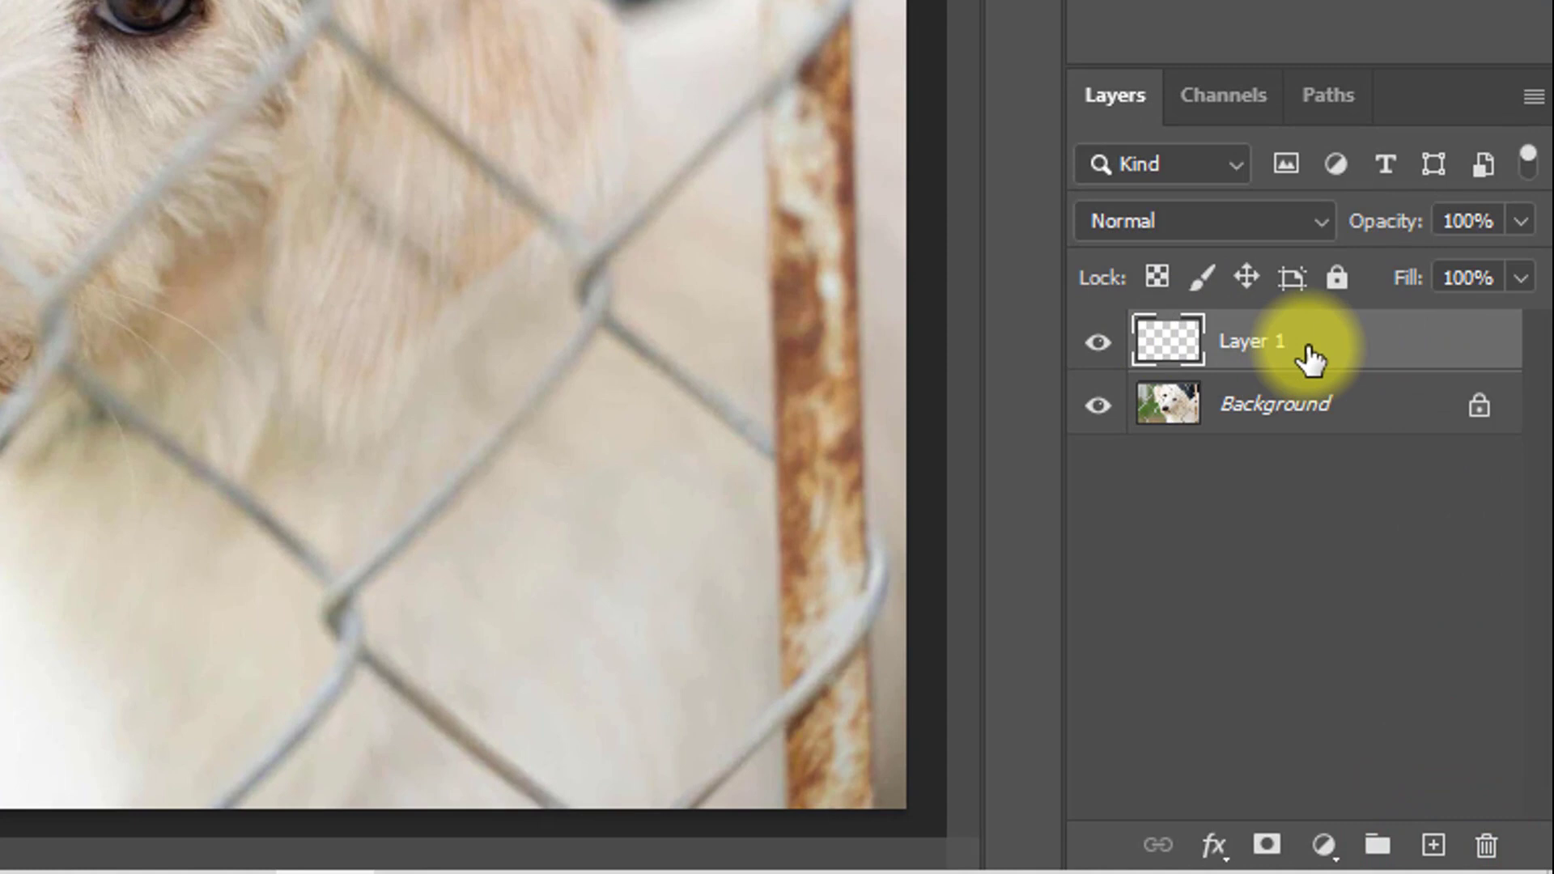
{"action": "double_click", "coordinate": [1285, 338]}
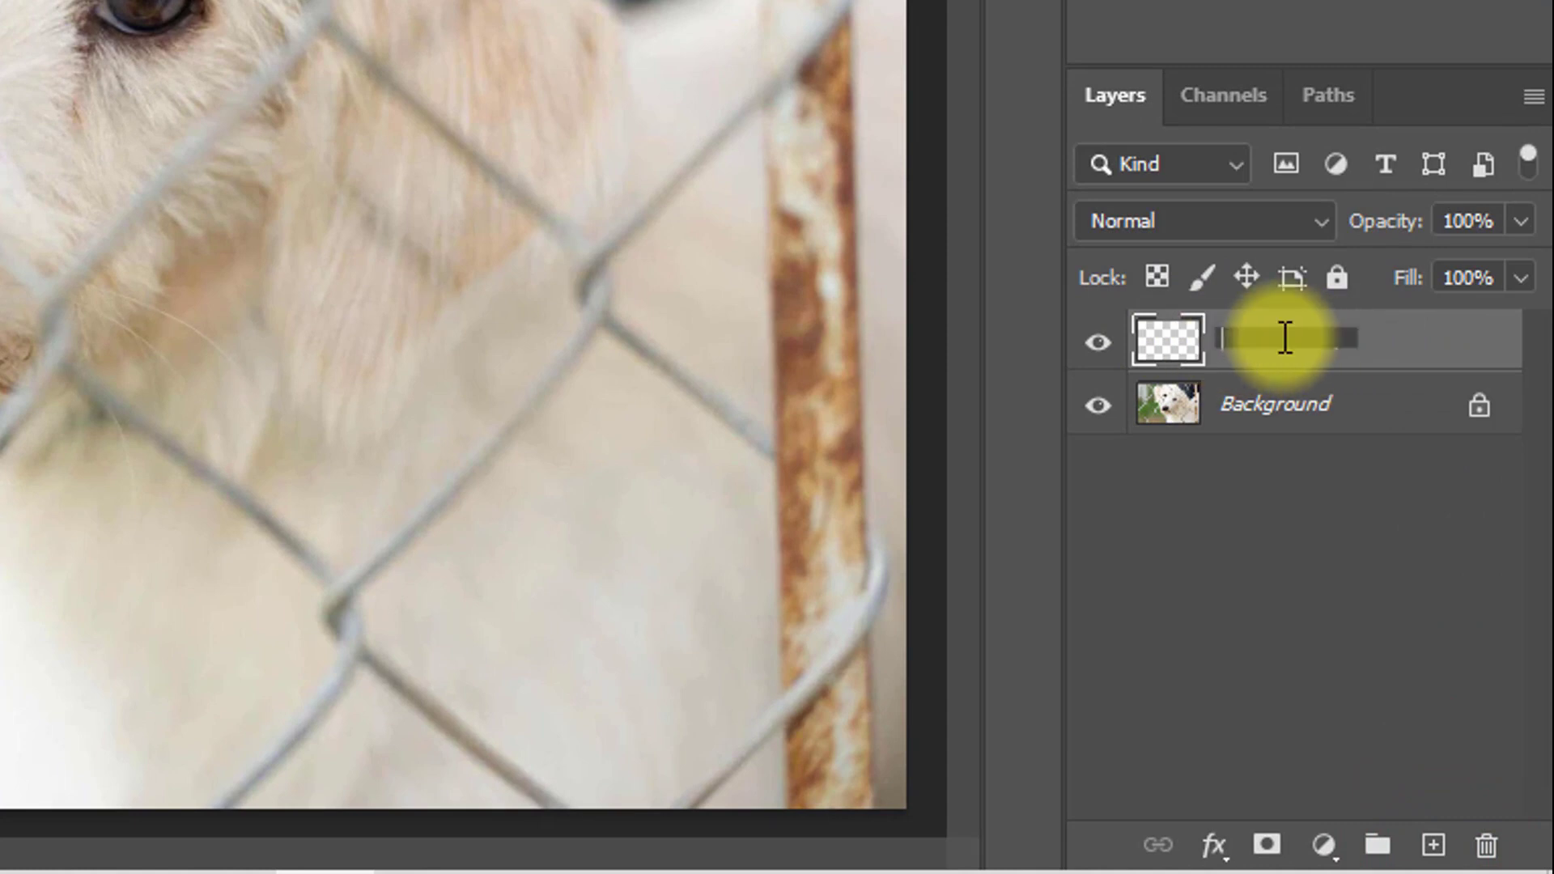
{"action": "type", "text": "Fence Area"}
{"action": "left_click", "coordinate": [1440, 340]}
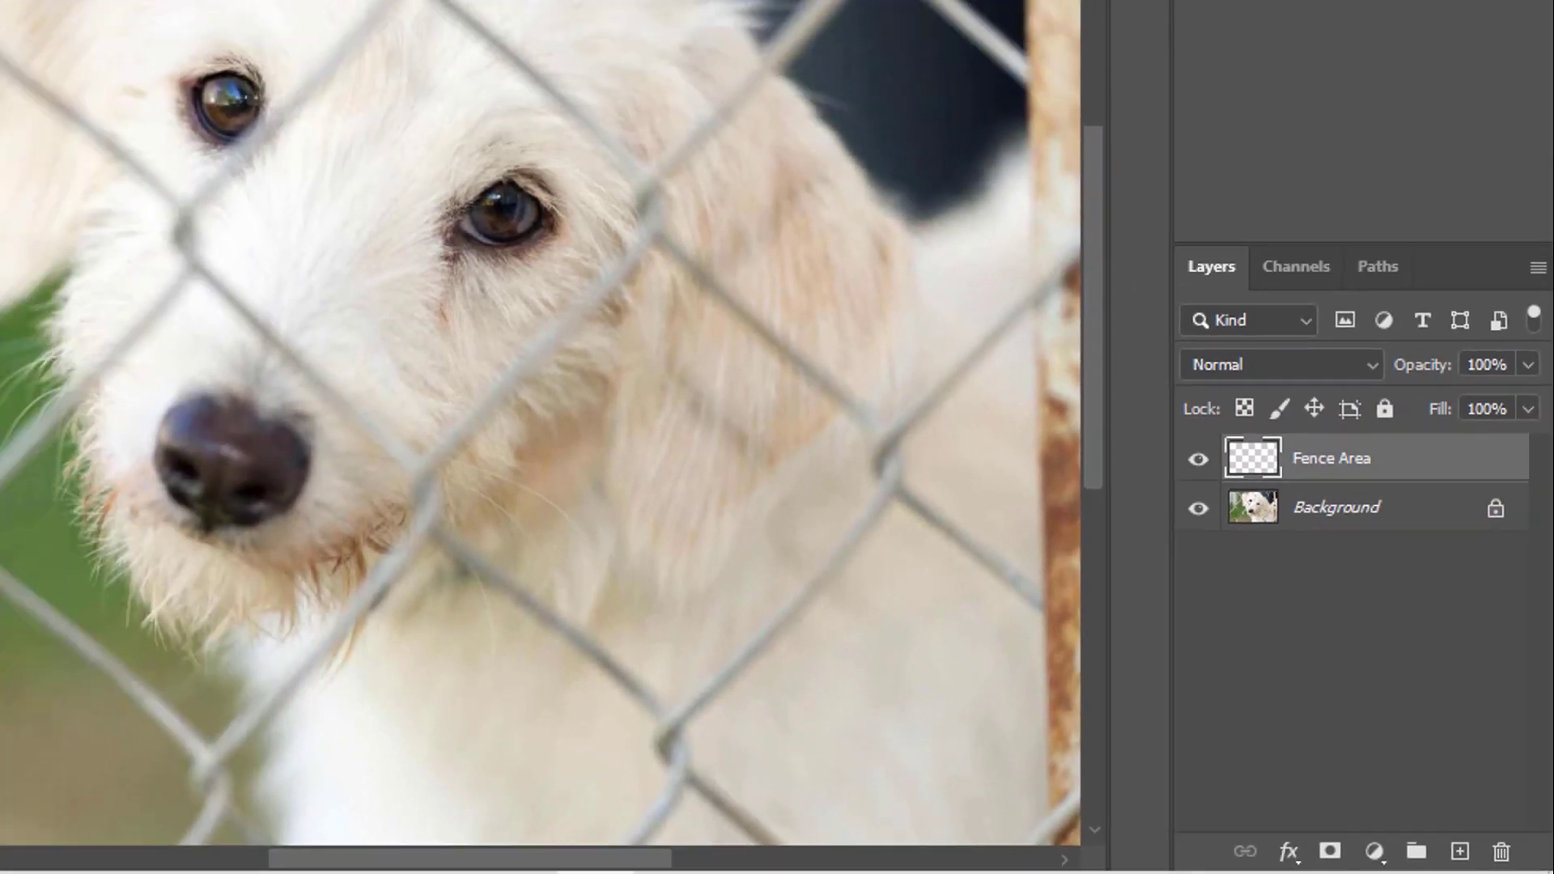
- Select the Brush Tool and set the foreground color to blue (0006ff)
{"action": "left_click", "coordinate": [51, 230]}
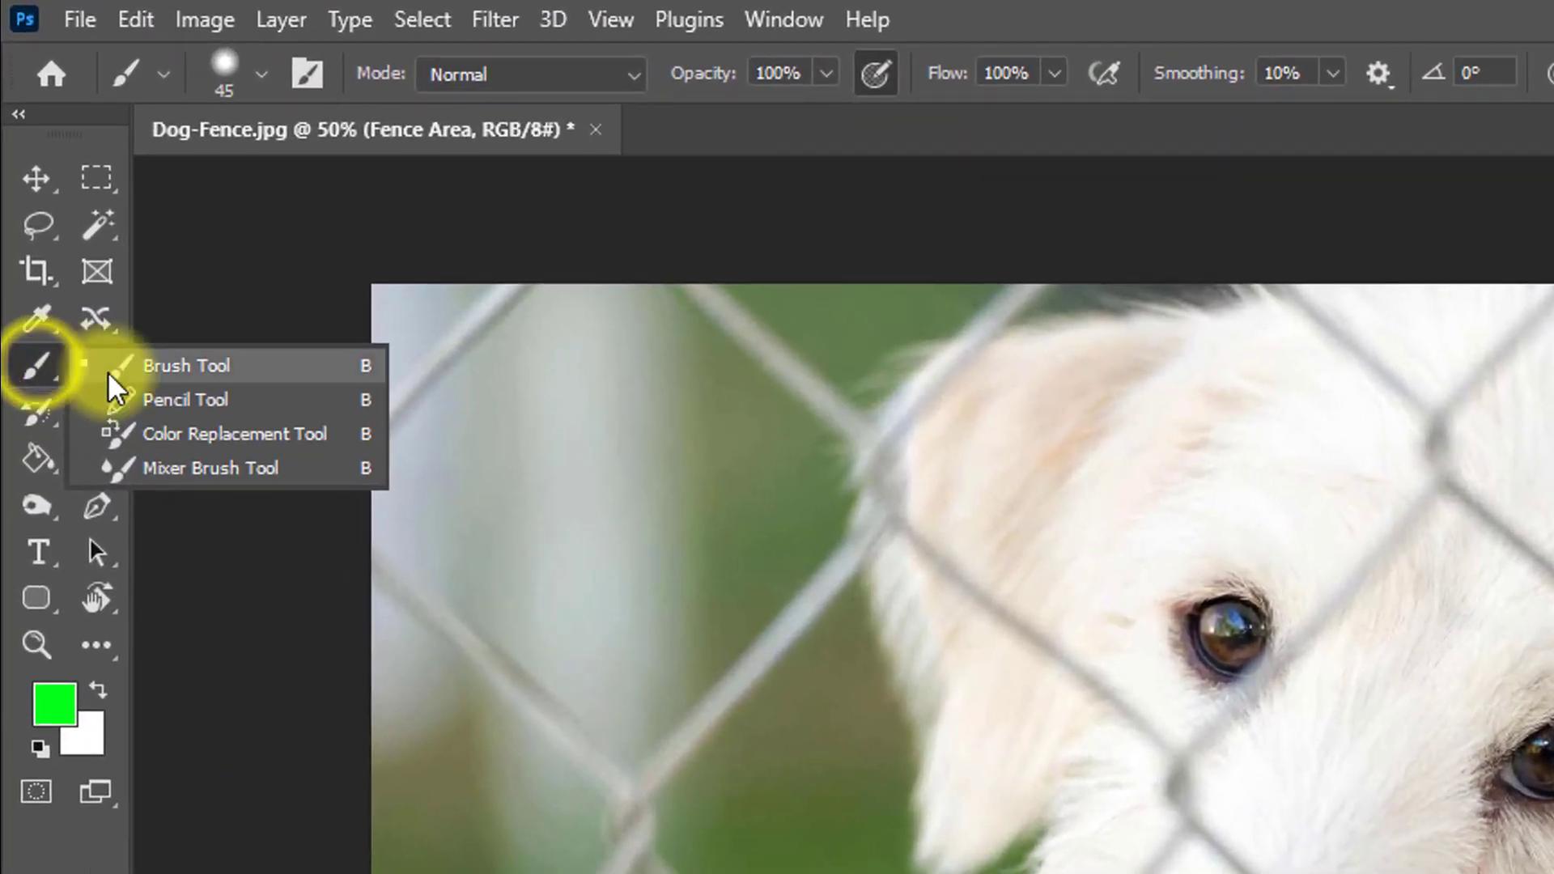
{"action": "left_click", "coordinate": [202, 374]}
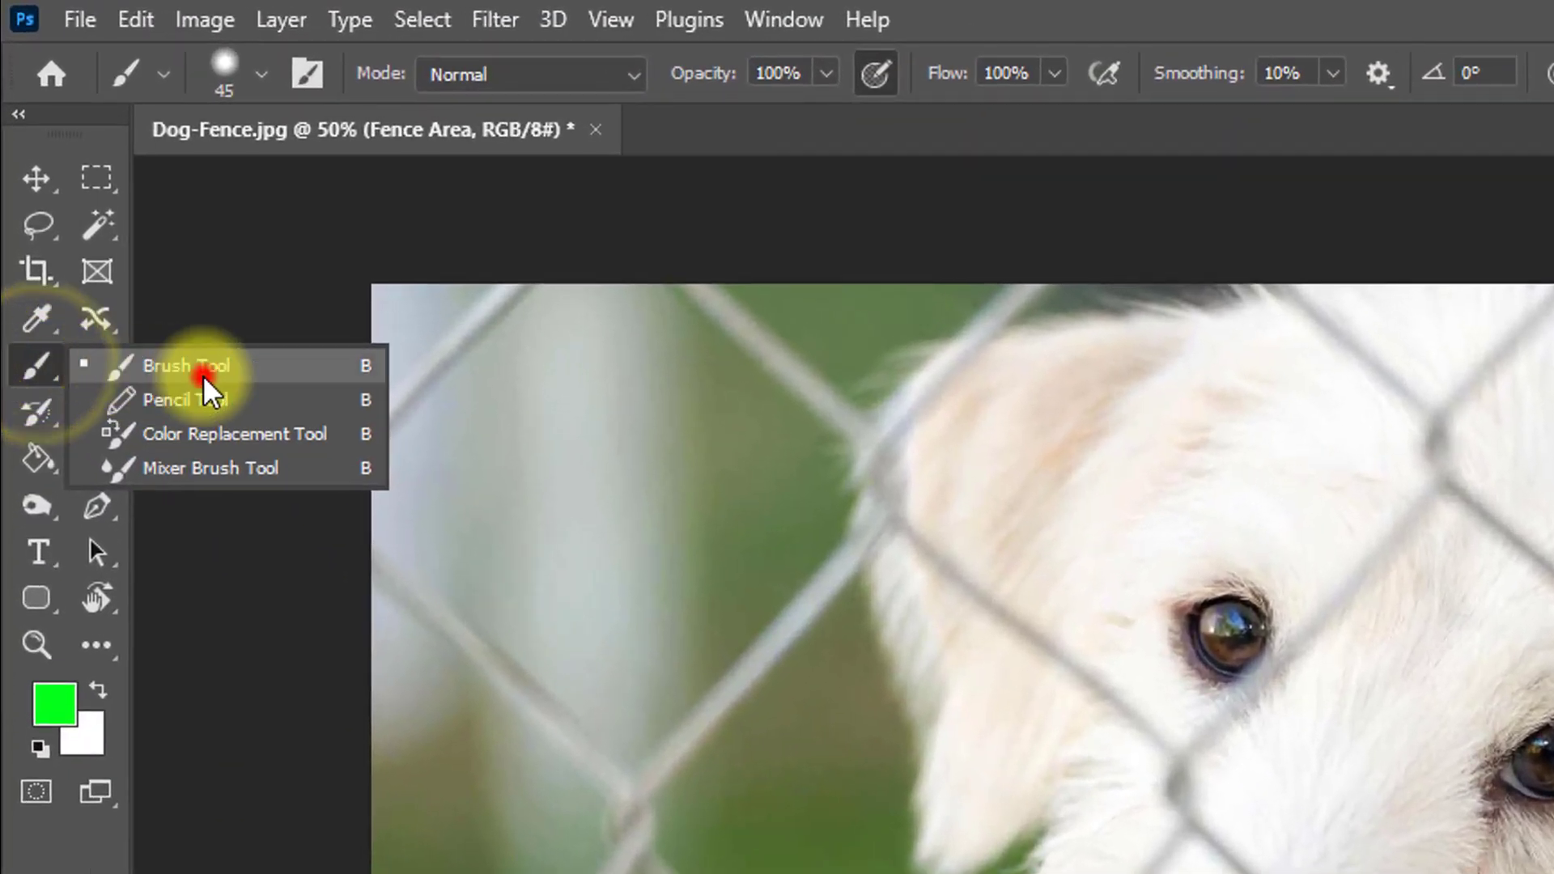
{"action": "left_click", "coordinate": [63, 701]}
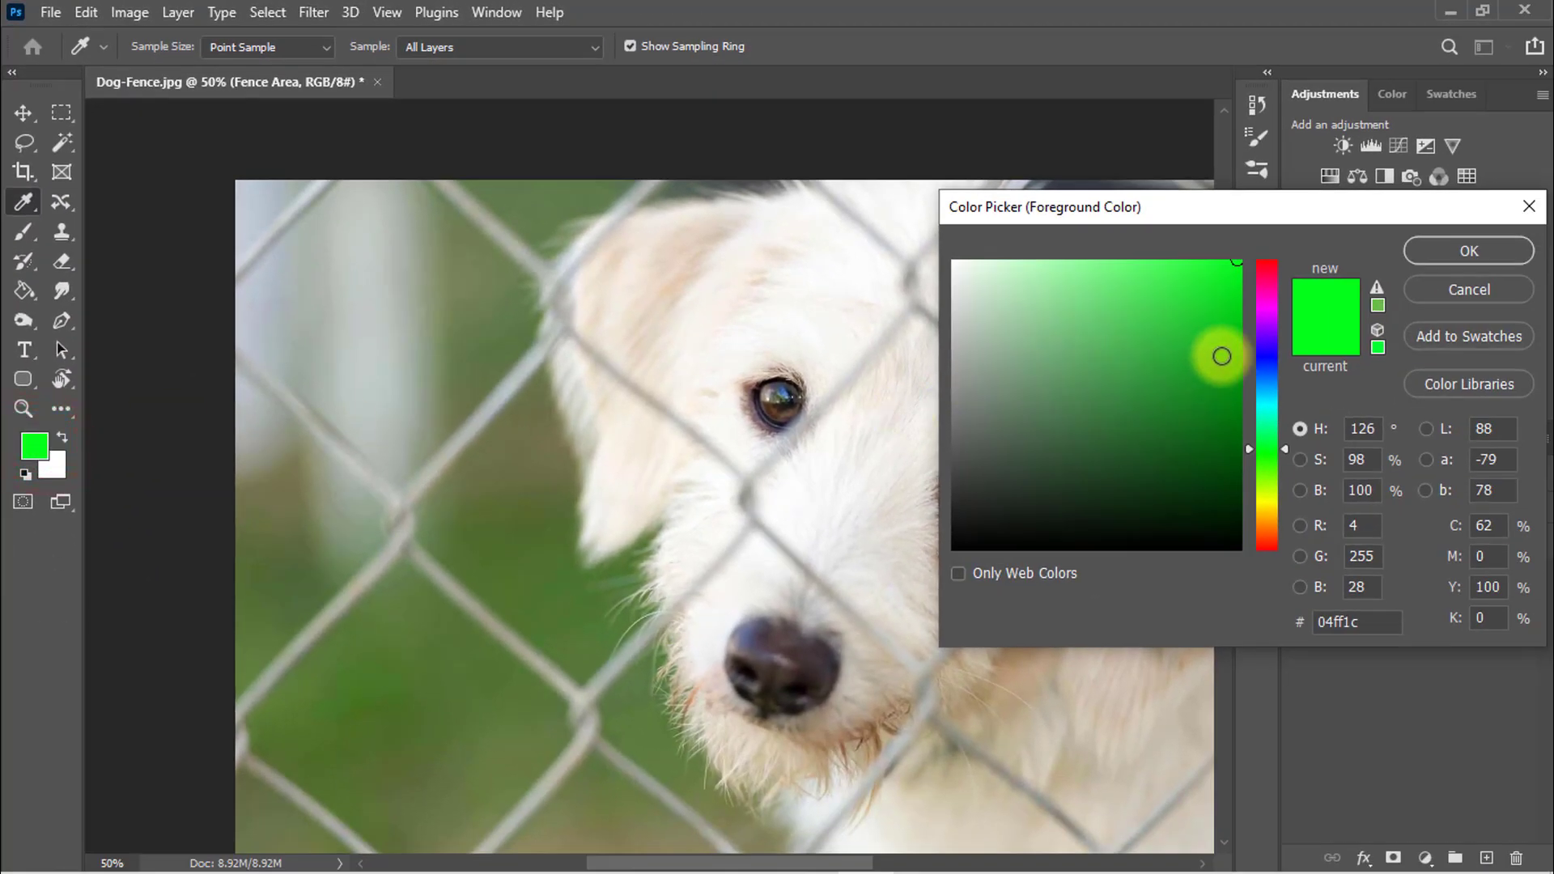
{"action": "left_click", "coordinate": [1262, 346]}
{"action": "left_click", "coordinate": [1264, 357]}
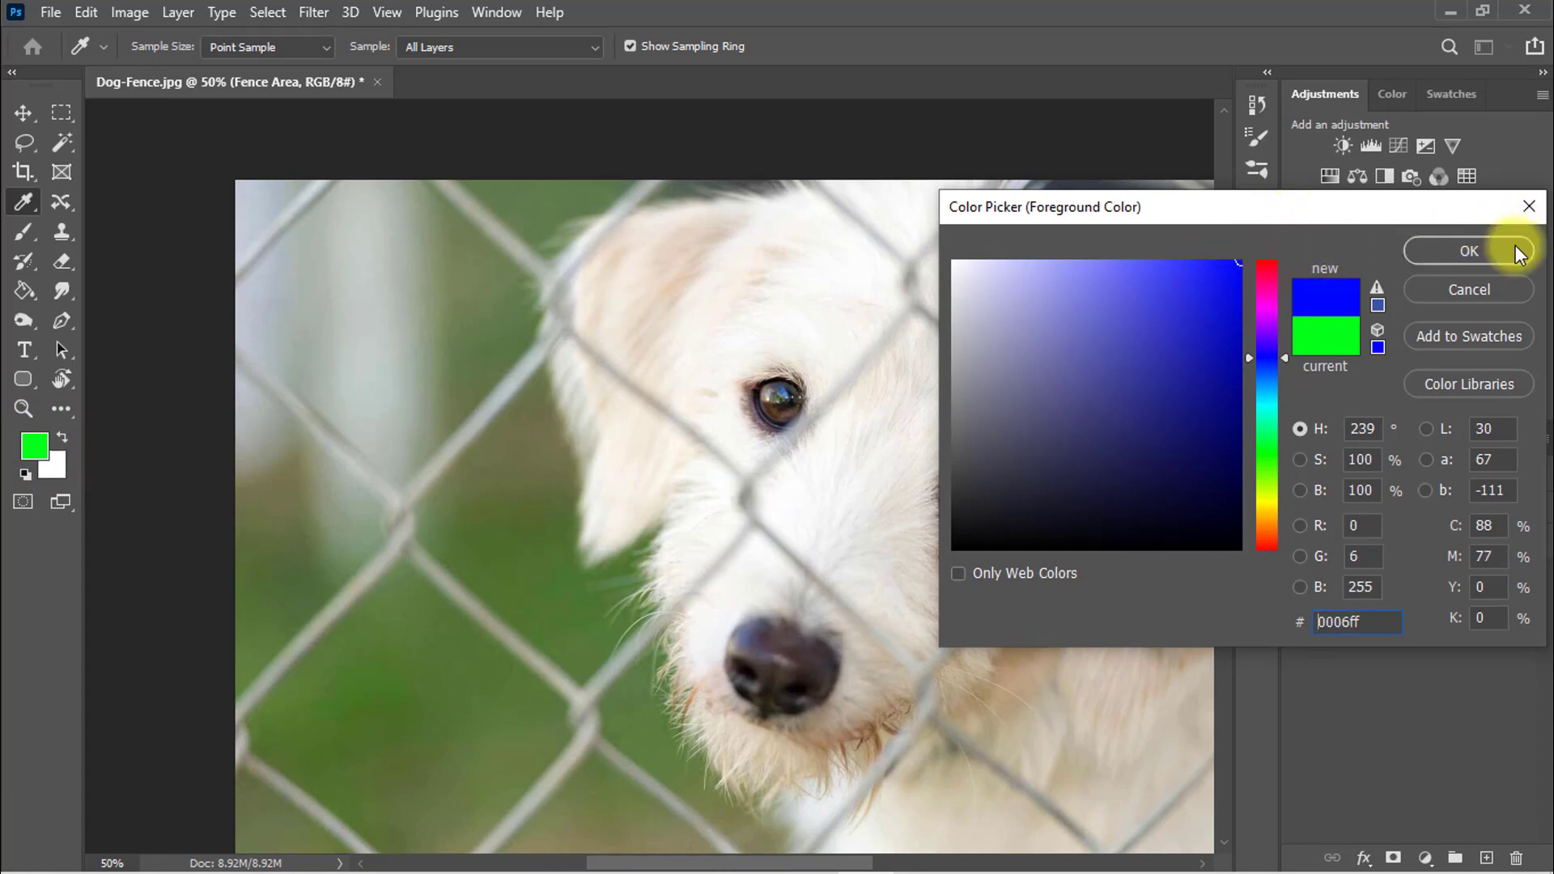
{"action": "left_click", "coordinate": [1475, 245]}
{"action": "key", "text": "b"}
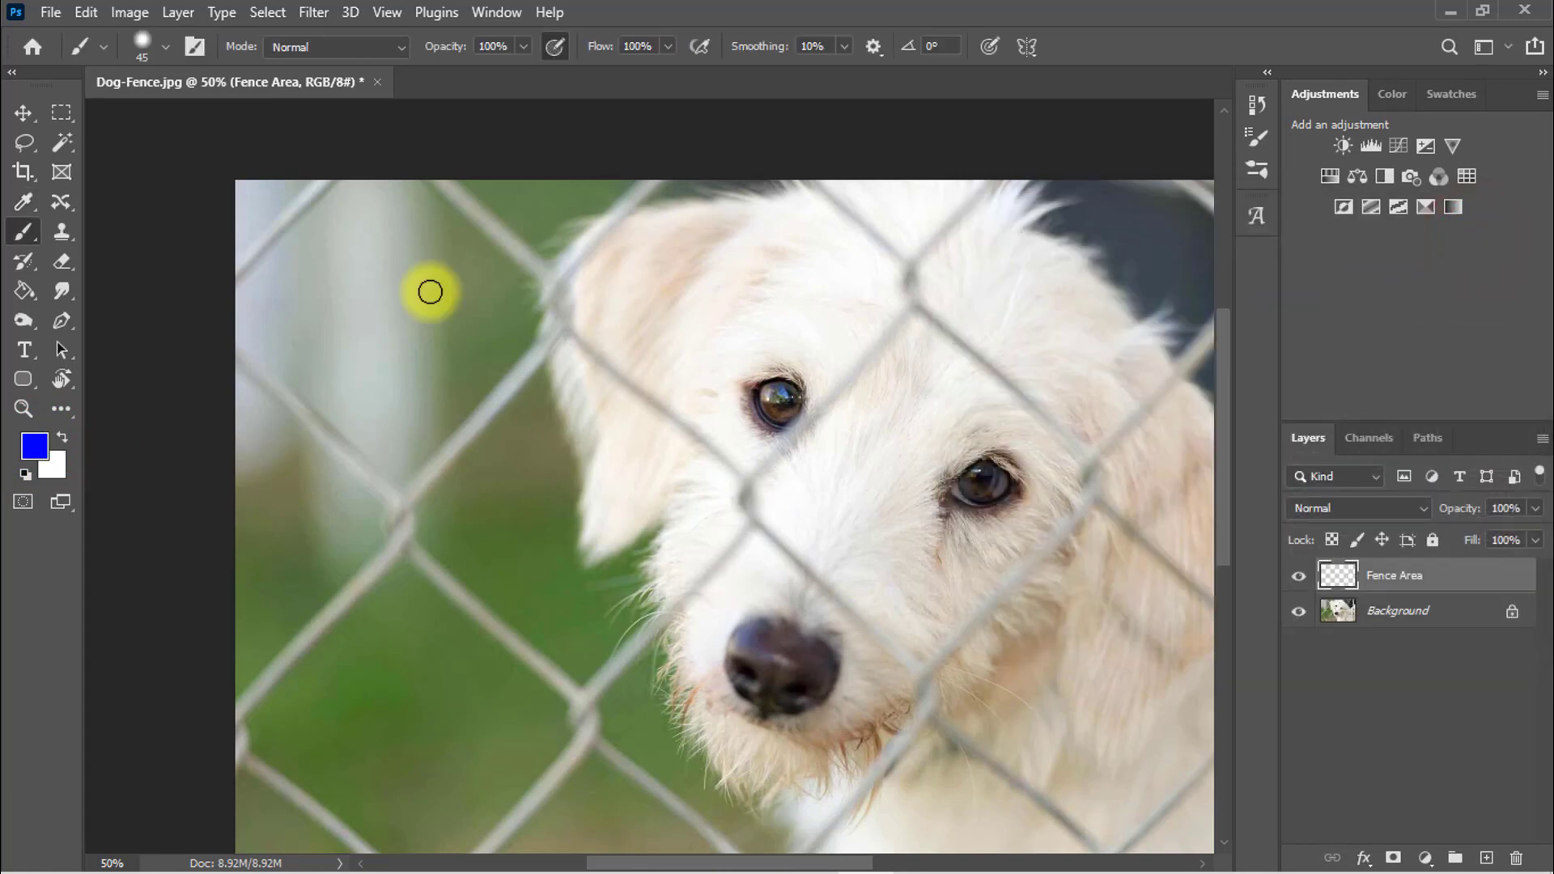
- With a 45 px brush at about 40% hardness, paint over the wire crossing the photo's upper-left corner on the Fence Area layer
{"action": "right_click", "coordinate": [430, 291]}
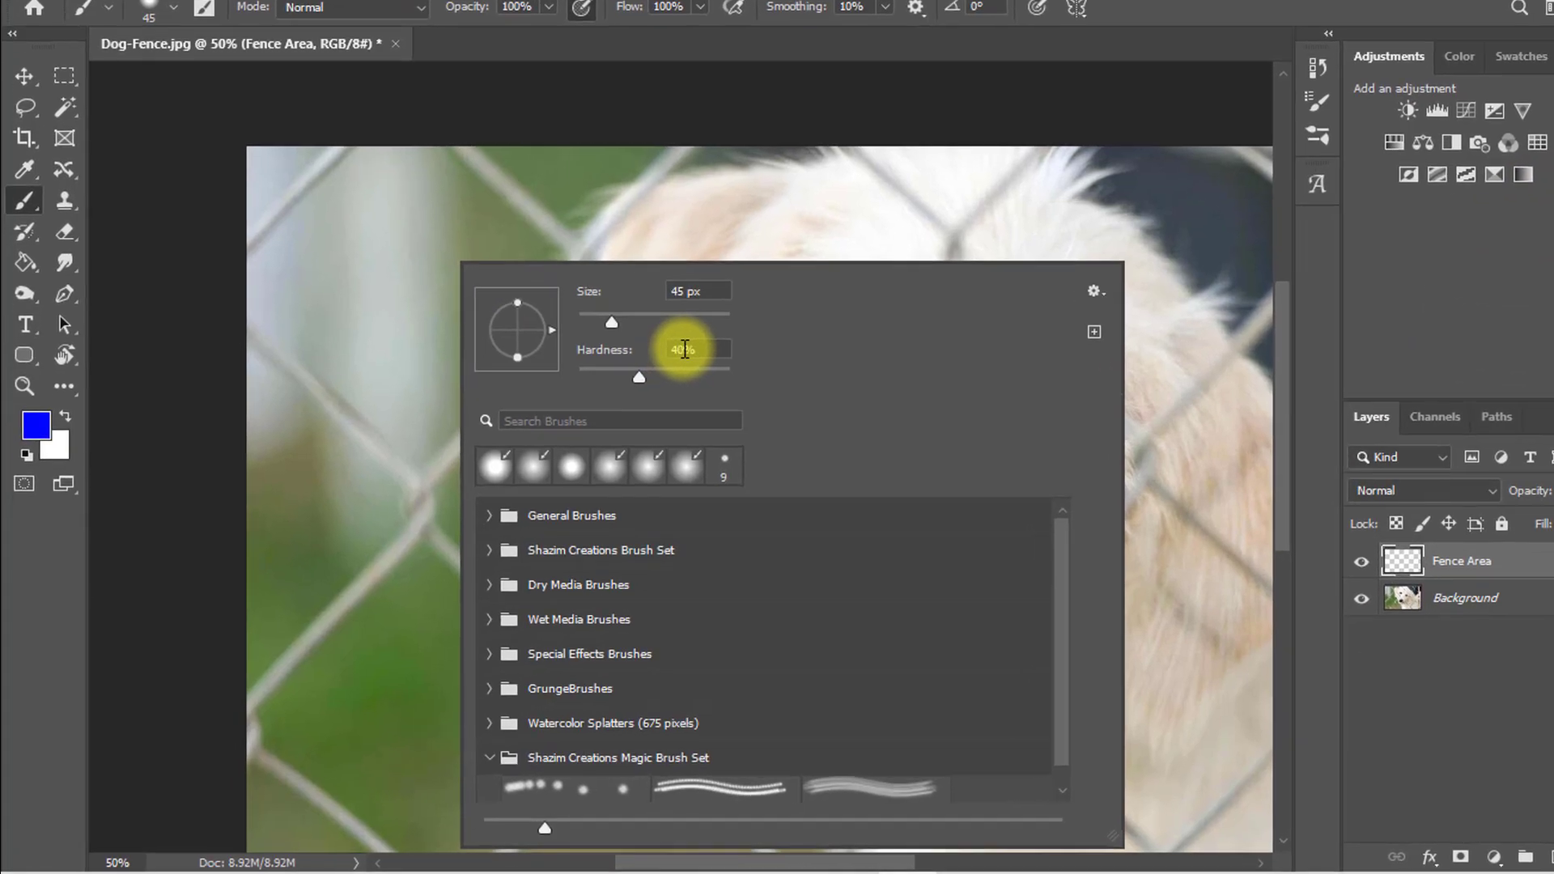
{"action": "left_click", "coordinate": [650, 374]}
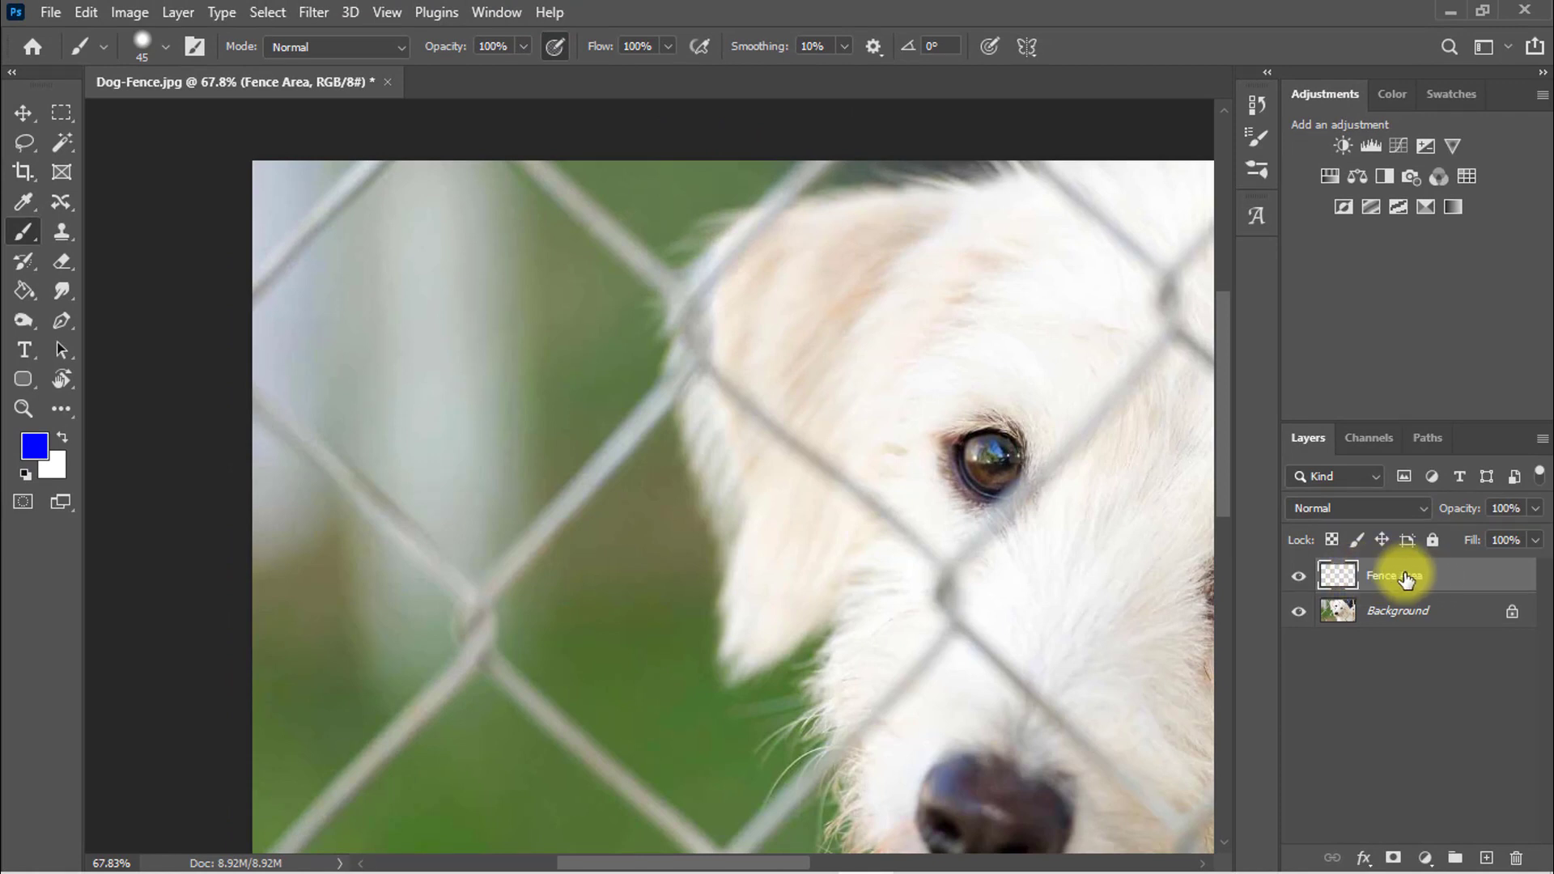
{"action": "mouse_move", "coordinate": [277, 232]}
{"action": "left_mouse_down"}
{"action": "mouse_move", "coordinate": [399, 215]}
{"action": "mouse_move", "coordinate": [270, 409]}
{"action": "left_mouse_up"}
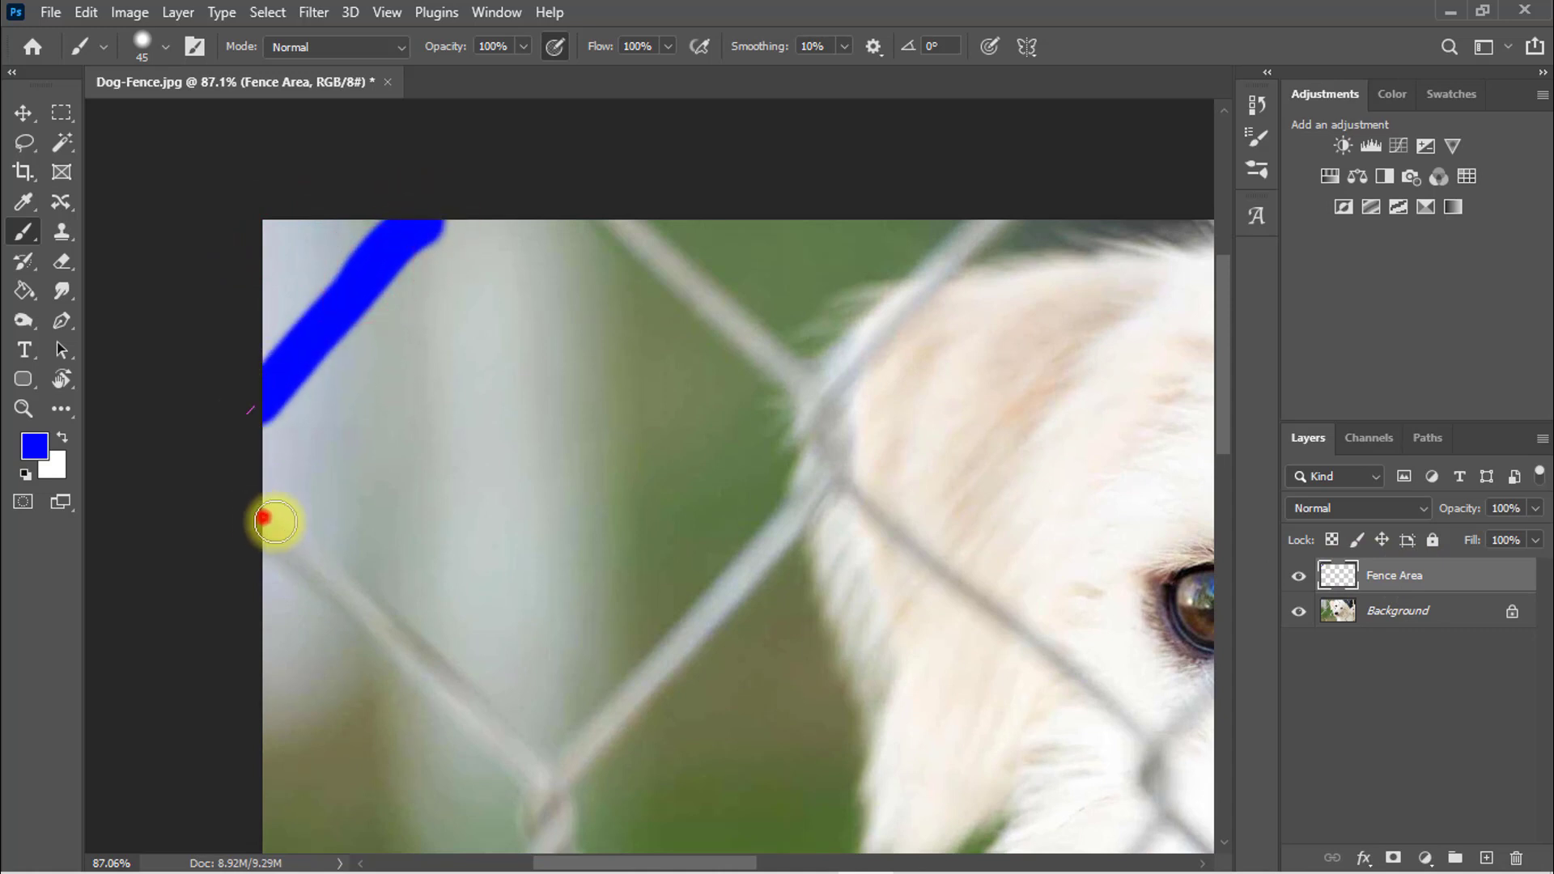
{"action": "left_click_drag", "start_coordinate": [263, 518], "coordinate": [488, 732]}
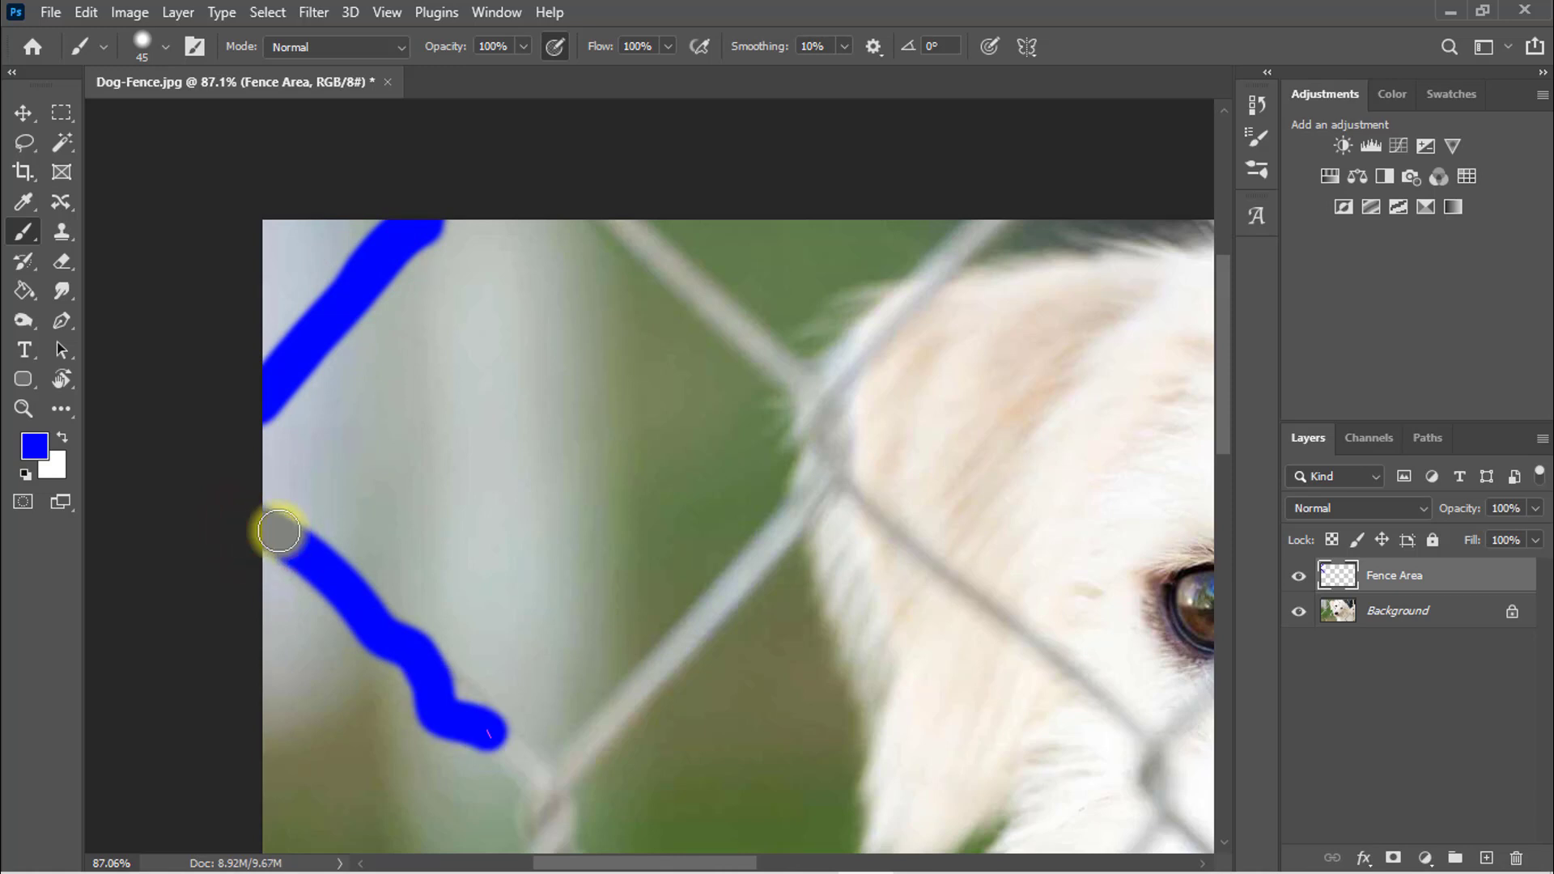
{"action": "mouse_move", "coordinate": [278, 531]}
{"action": "left_mouse_down"}
{"action": "mouse_move", "coordinate": [443, 669]}
{"action": "mouse_move", "coordinate": [392, 639]}
{"action": "mouse_move", "coordinate": [504, 746]}
{"action": "left_mouse_up"}
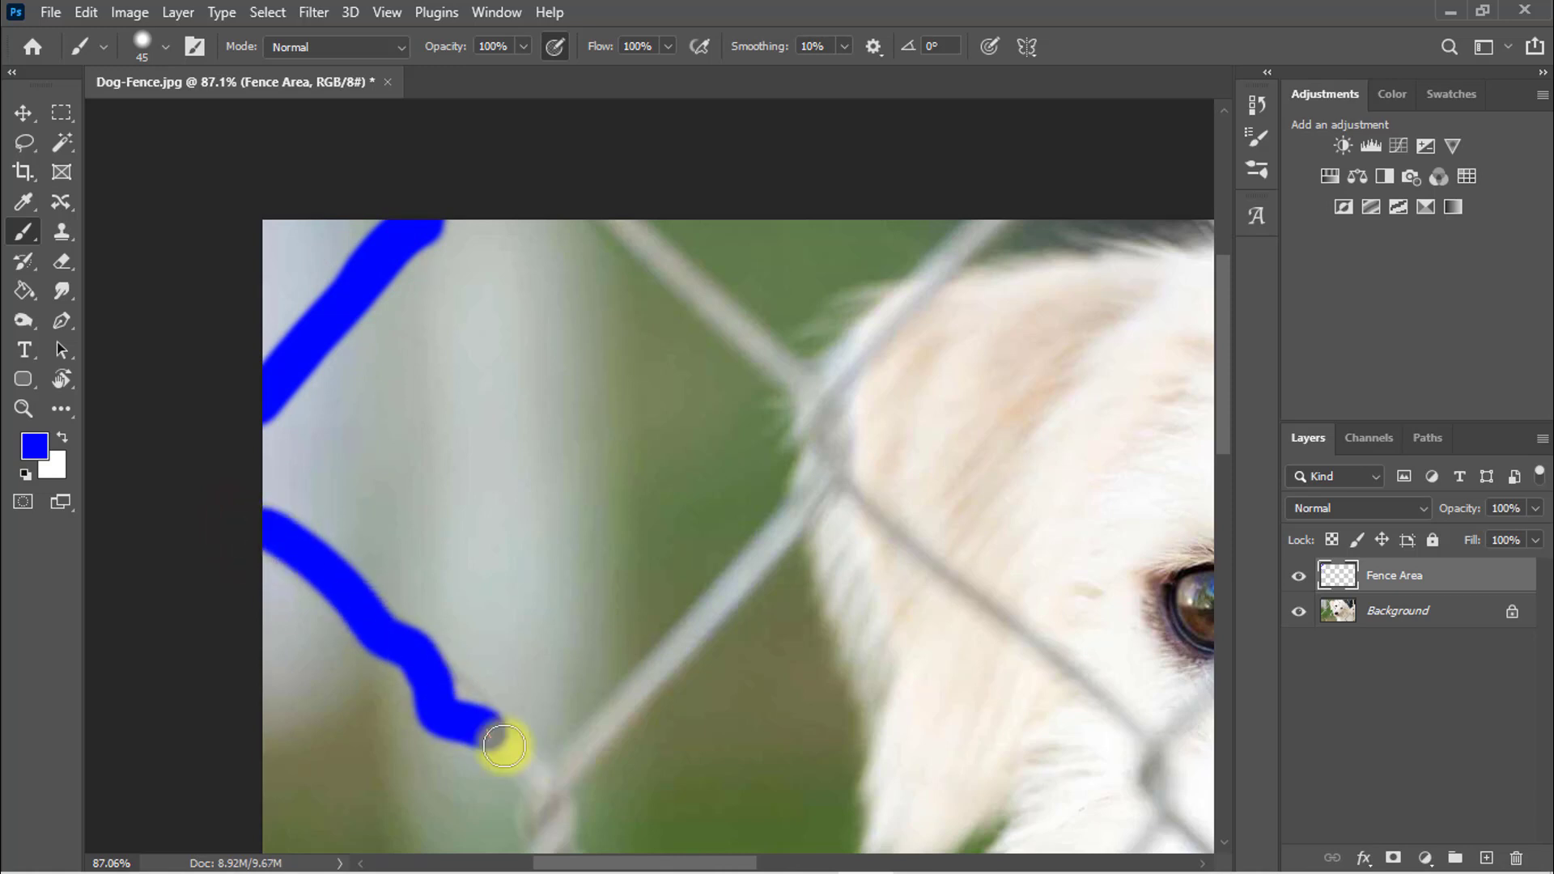
{"action": "key", "text": "ctrl+z"}
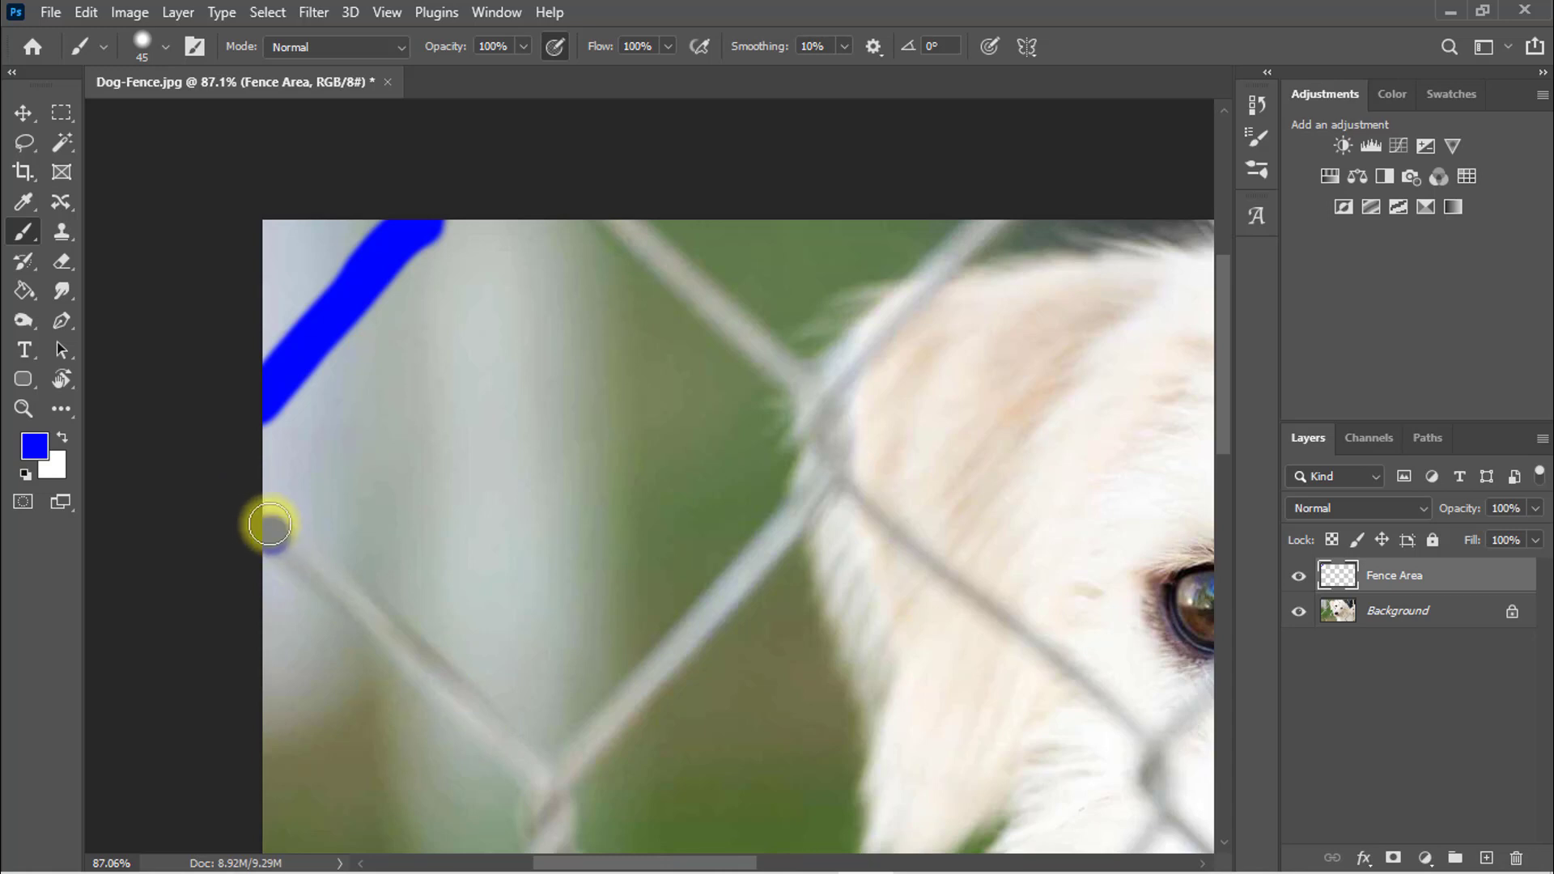
- Paint straight strokes over the wire from the photo's left edge down to its joint and up toward the joint beside the dog's ear
{"action": "left_click", "coordinate": [273, 533]}
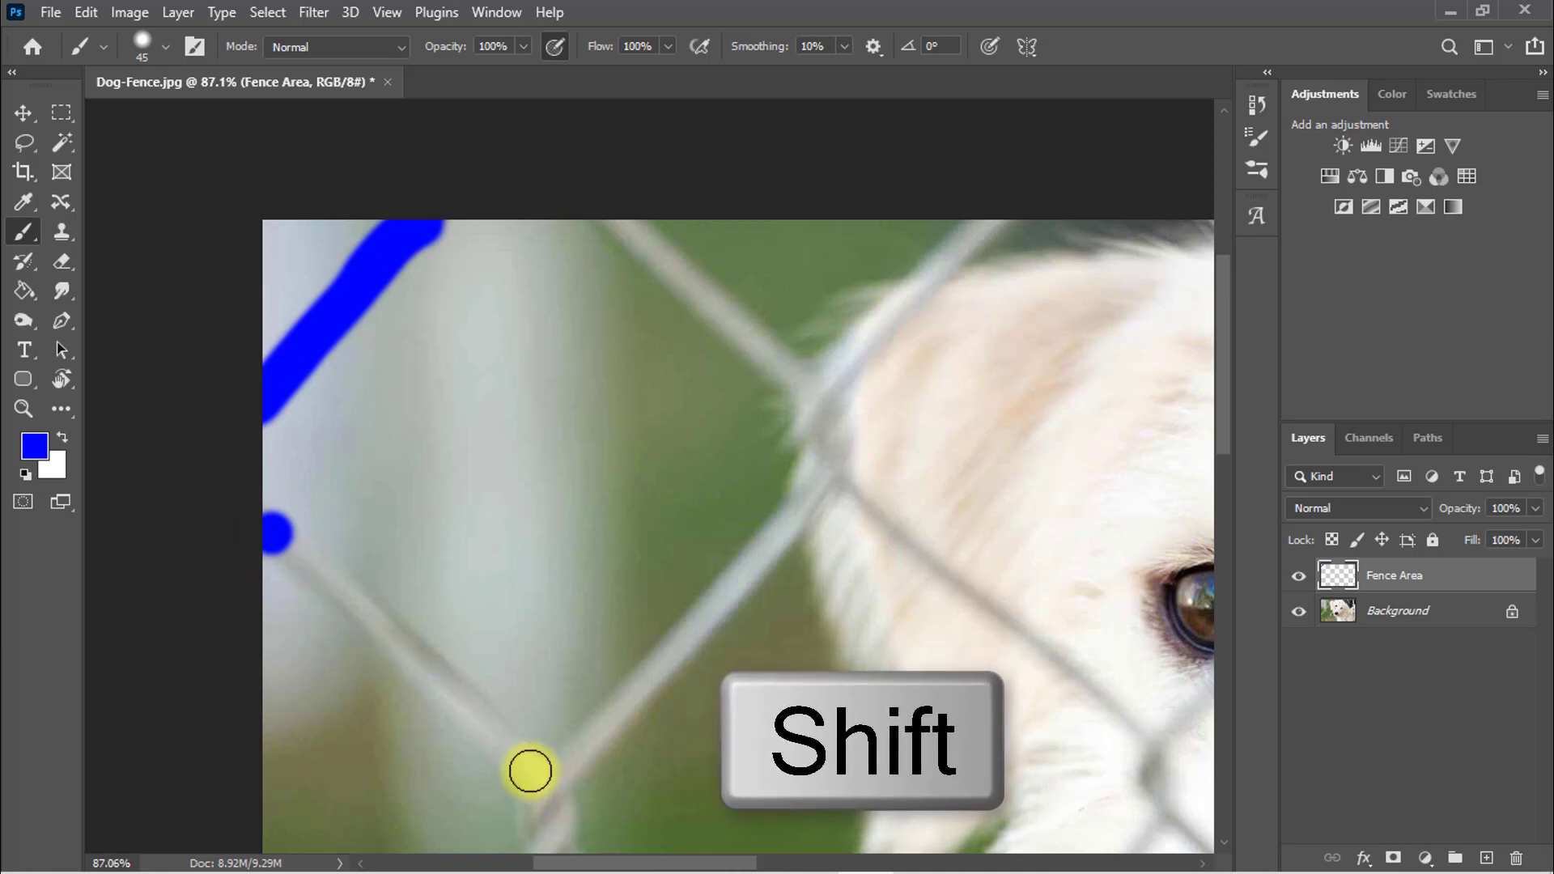
{"action": "left_click", "coordinate": [531, 770], "text": "shift"}
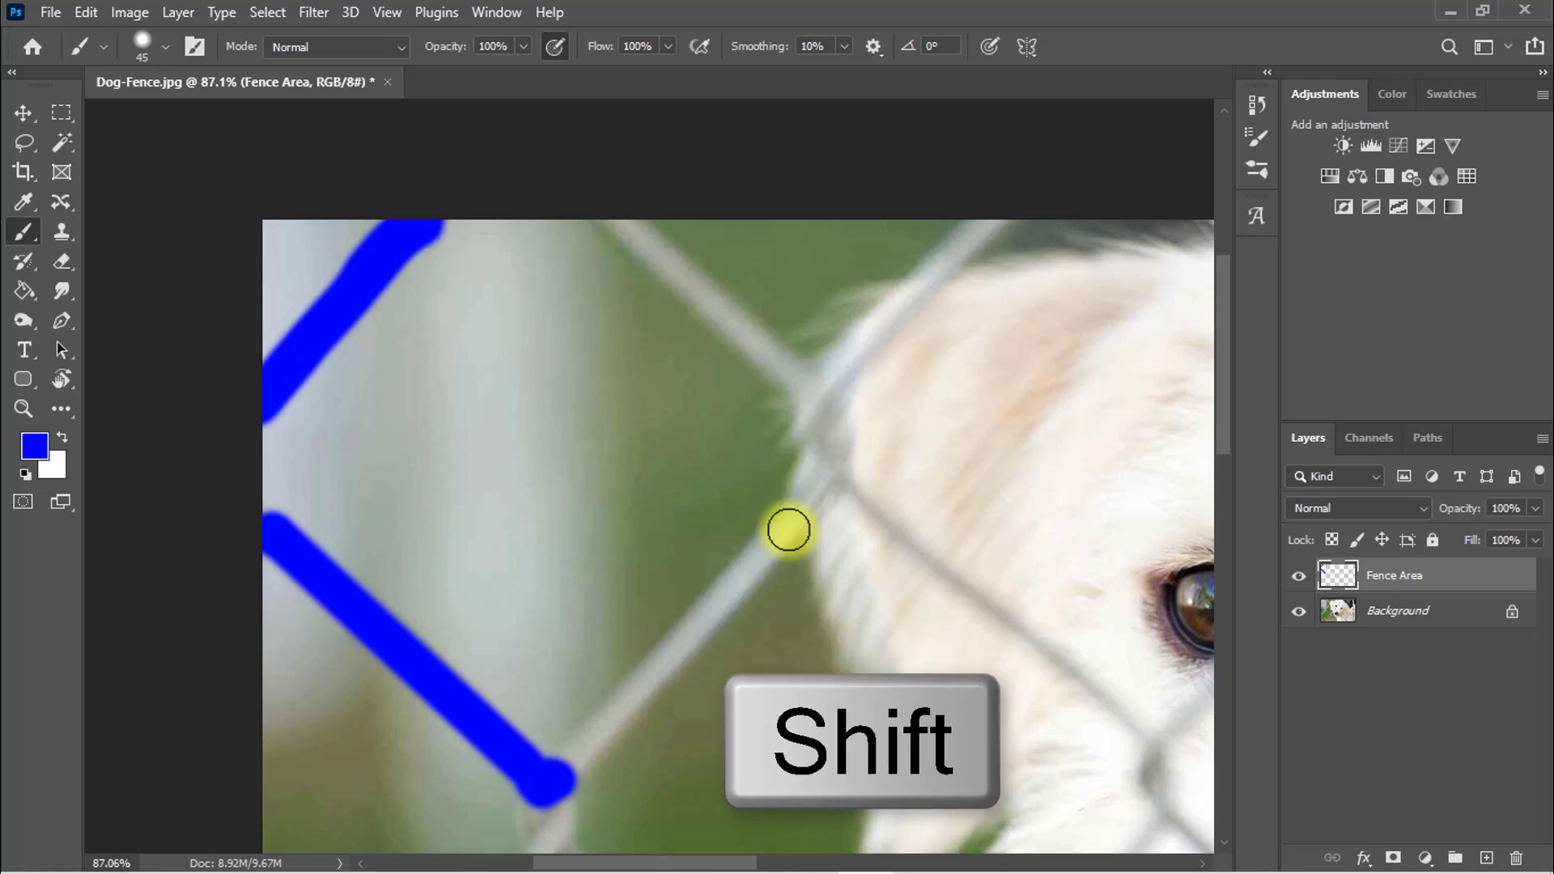
{"action": "left_click", "coordinate": [779, 529], "text": "shift"}
- Paint straight strokes over the two wires running from the photo's top edge to the joint beside the ear, and cover that joint freehand
{"action": "left_click", "coordinate": [615, 225]}
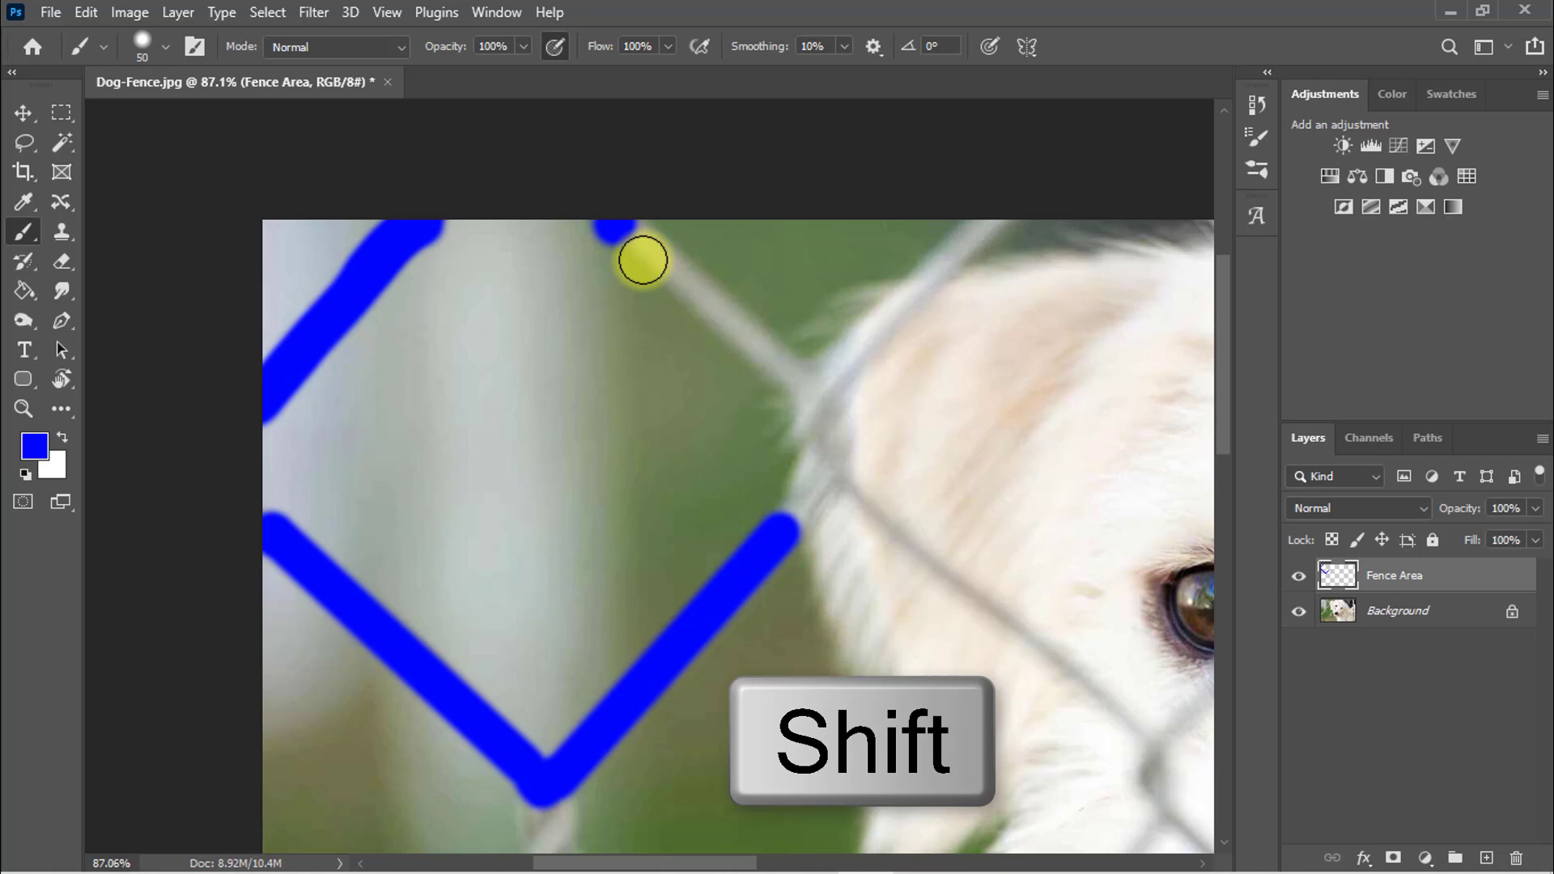
{"action": "left_click", "coordinate": [794, 376], "text": "shift"}
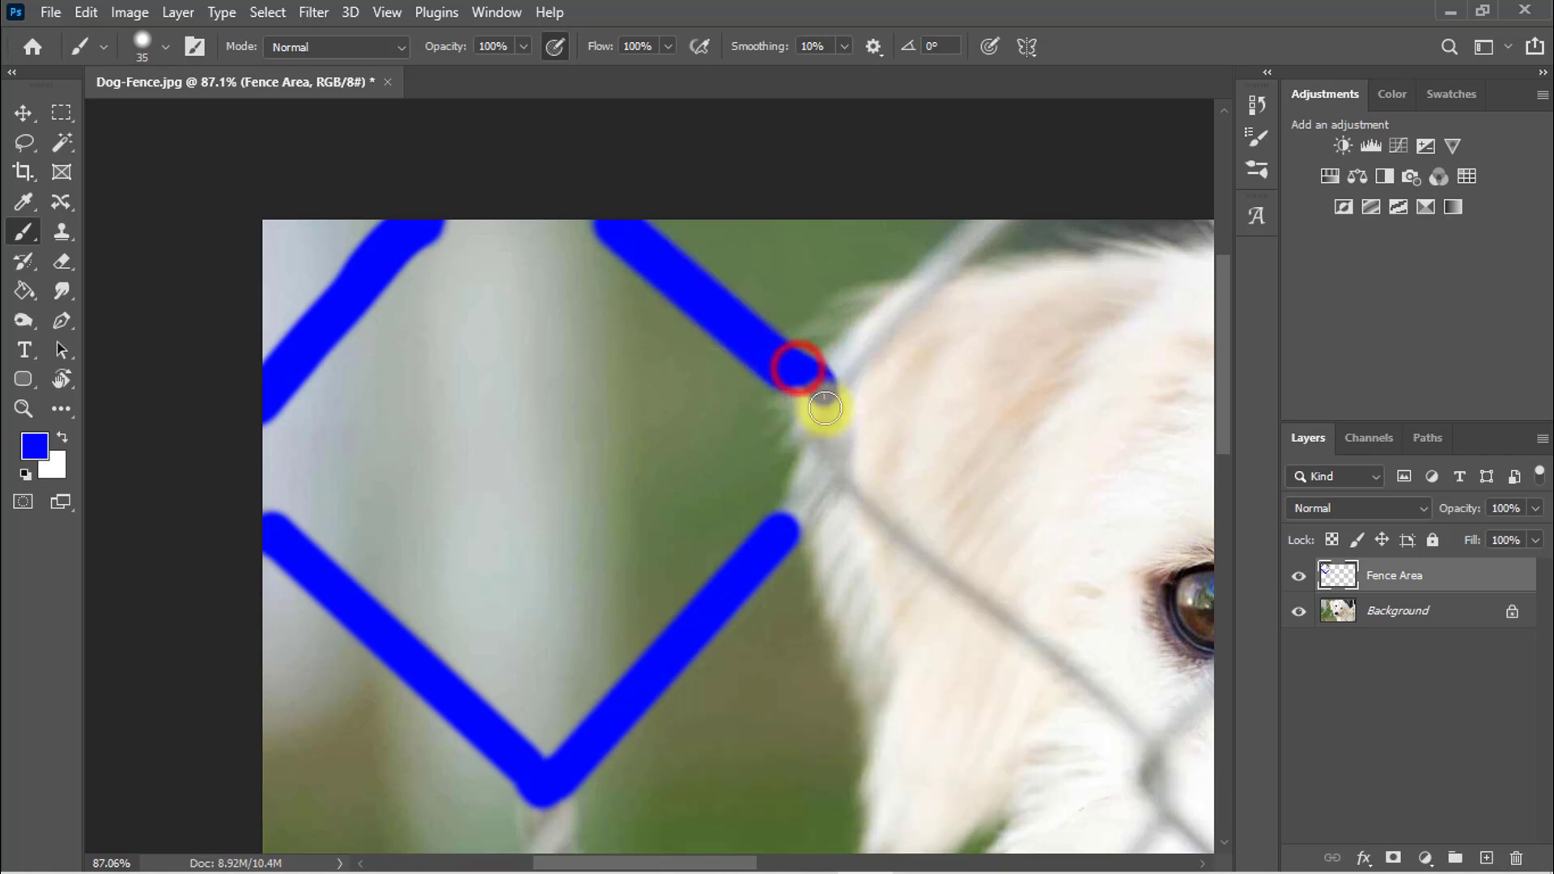
{"action": "left_click_drag", "start_coordinate": [825, 408], "coordinate": [810, 432]}
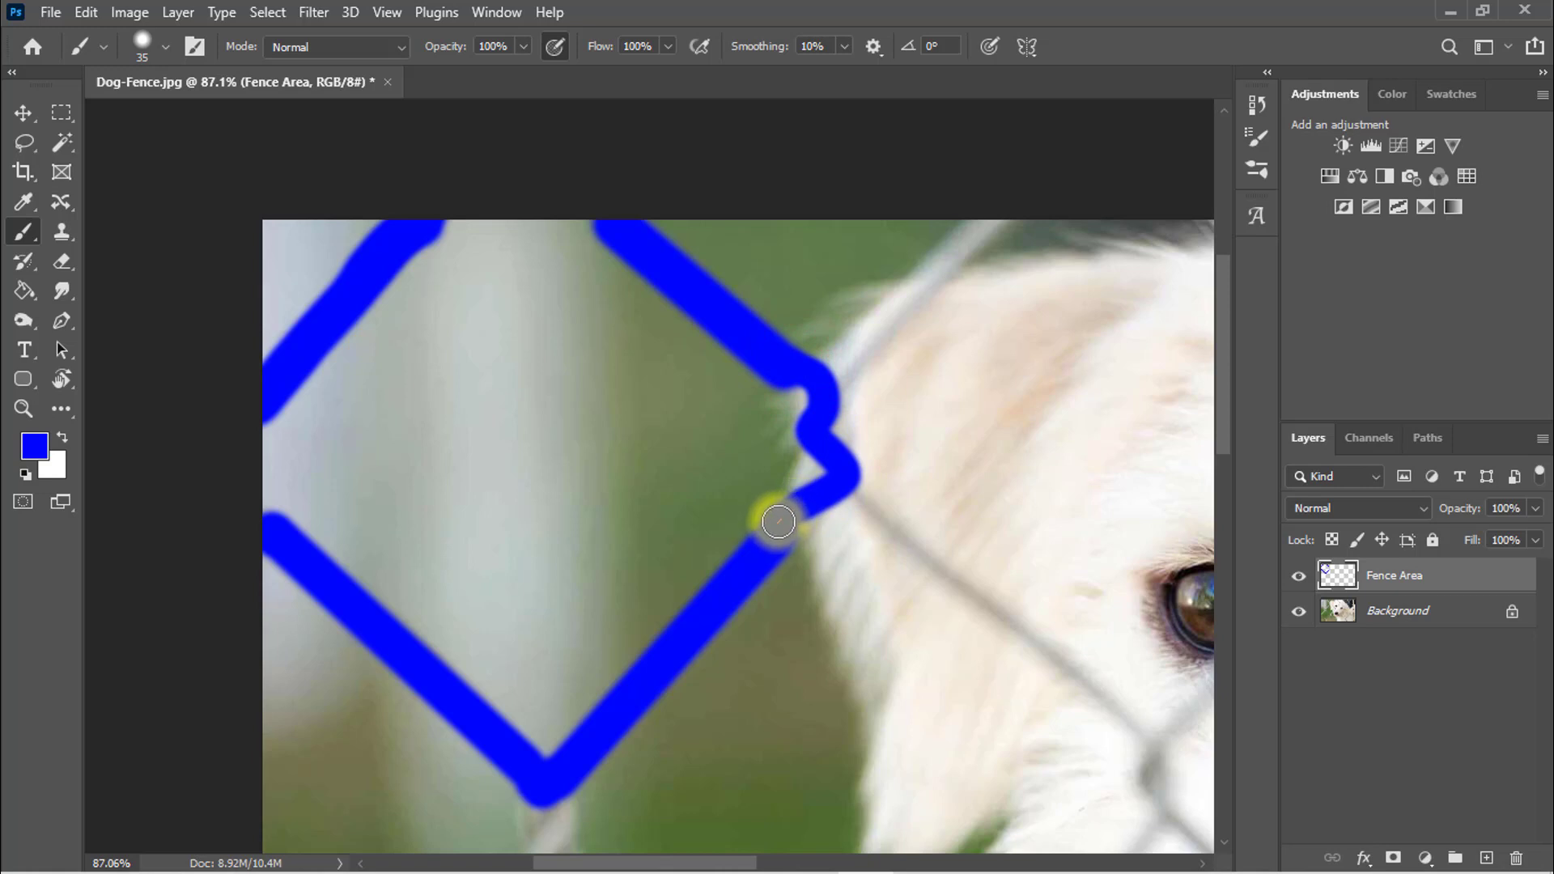
{"action": "left_click", "coordinate": [833, 360]}
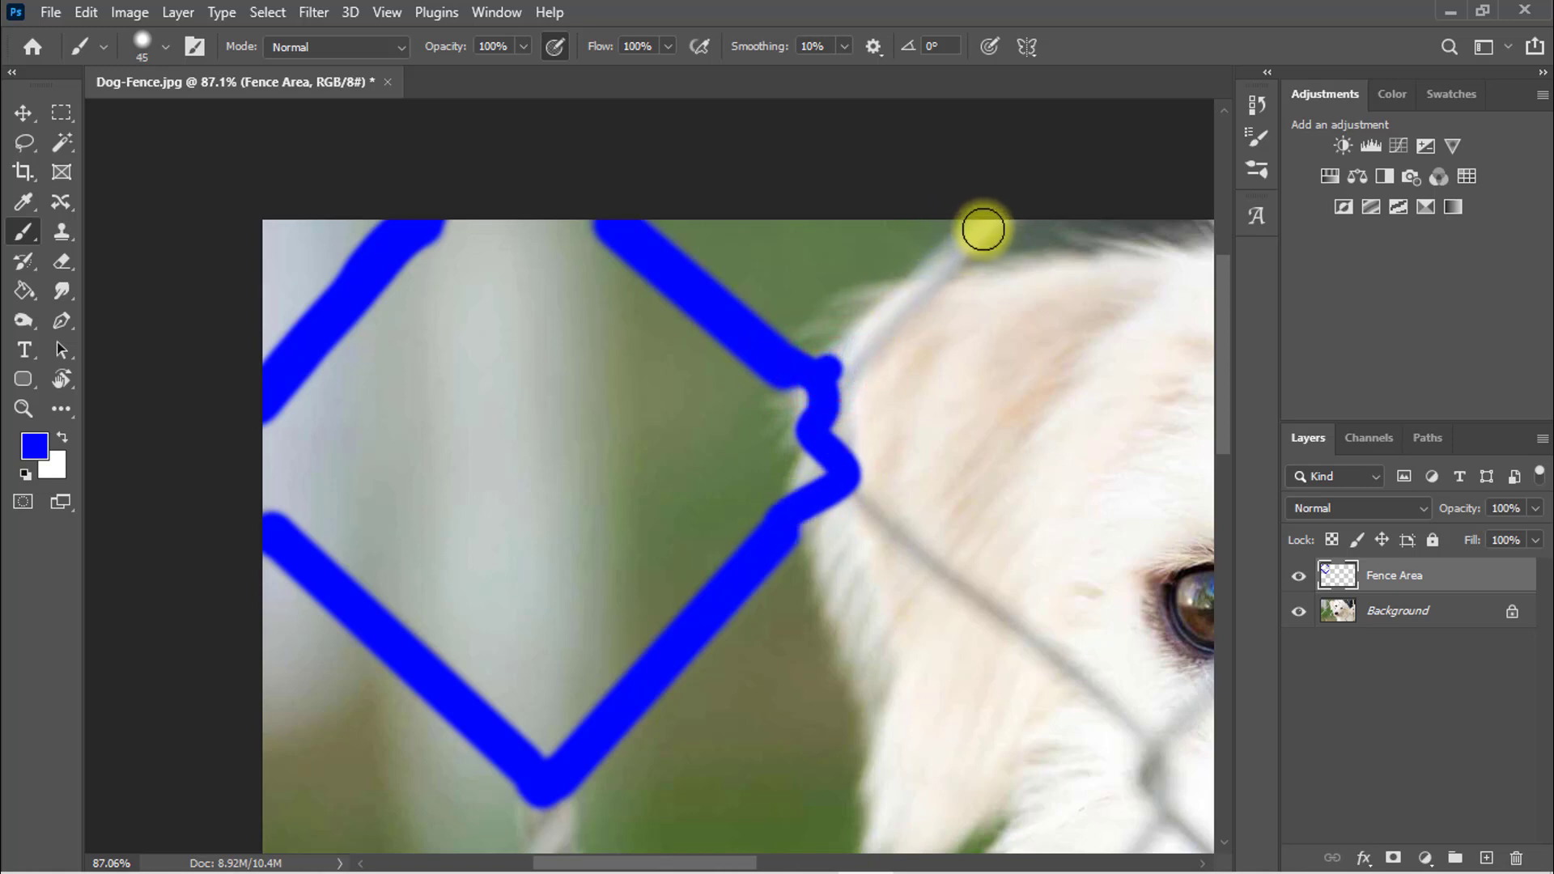
{"action": "left_click", "coordinate": [984, 234]}
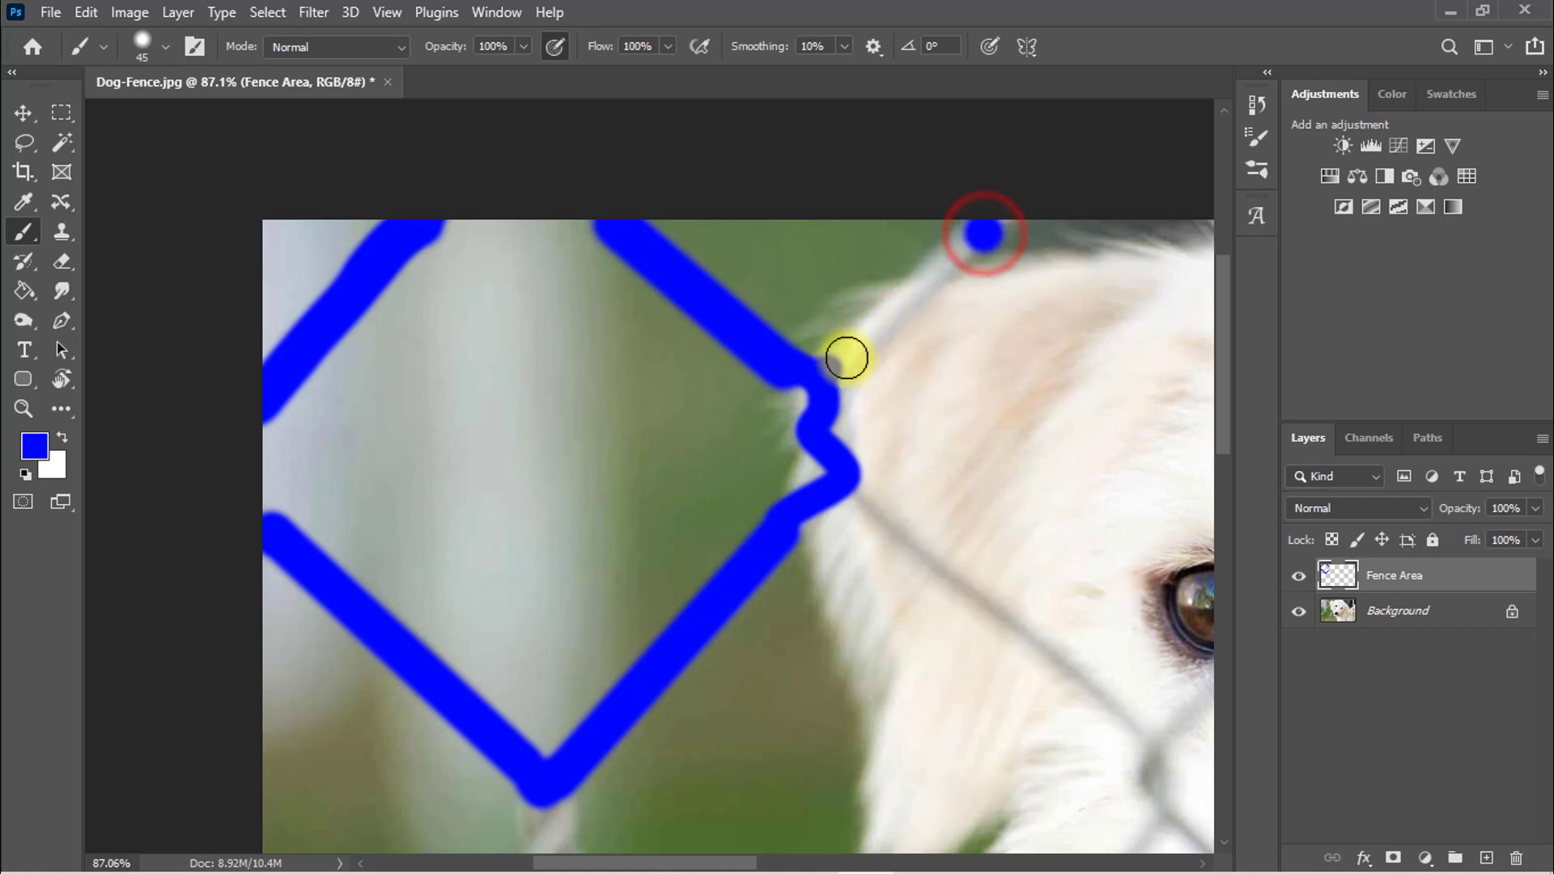
{"action": "left_click", "coordinate": [834, 366], "text": "shift"}
- With a 35 px brush, paint over the wire from the ear joint to the joint above the dog's nose, and cover that joint
{"action": "left_click_drag", "start_coordinate": [833, 374], "coordinate": [567, 136]}
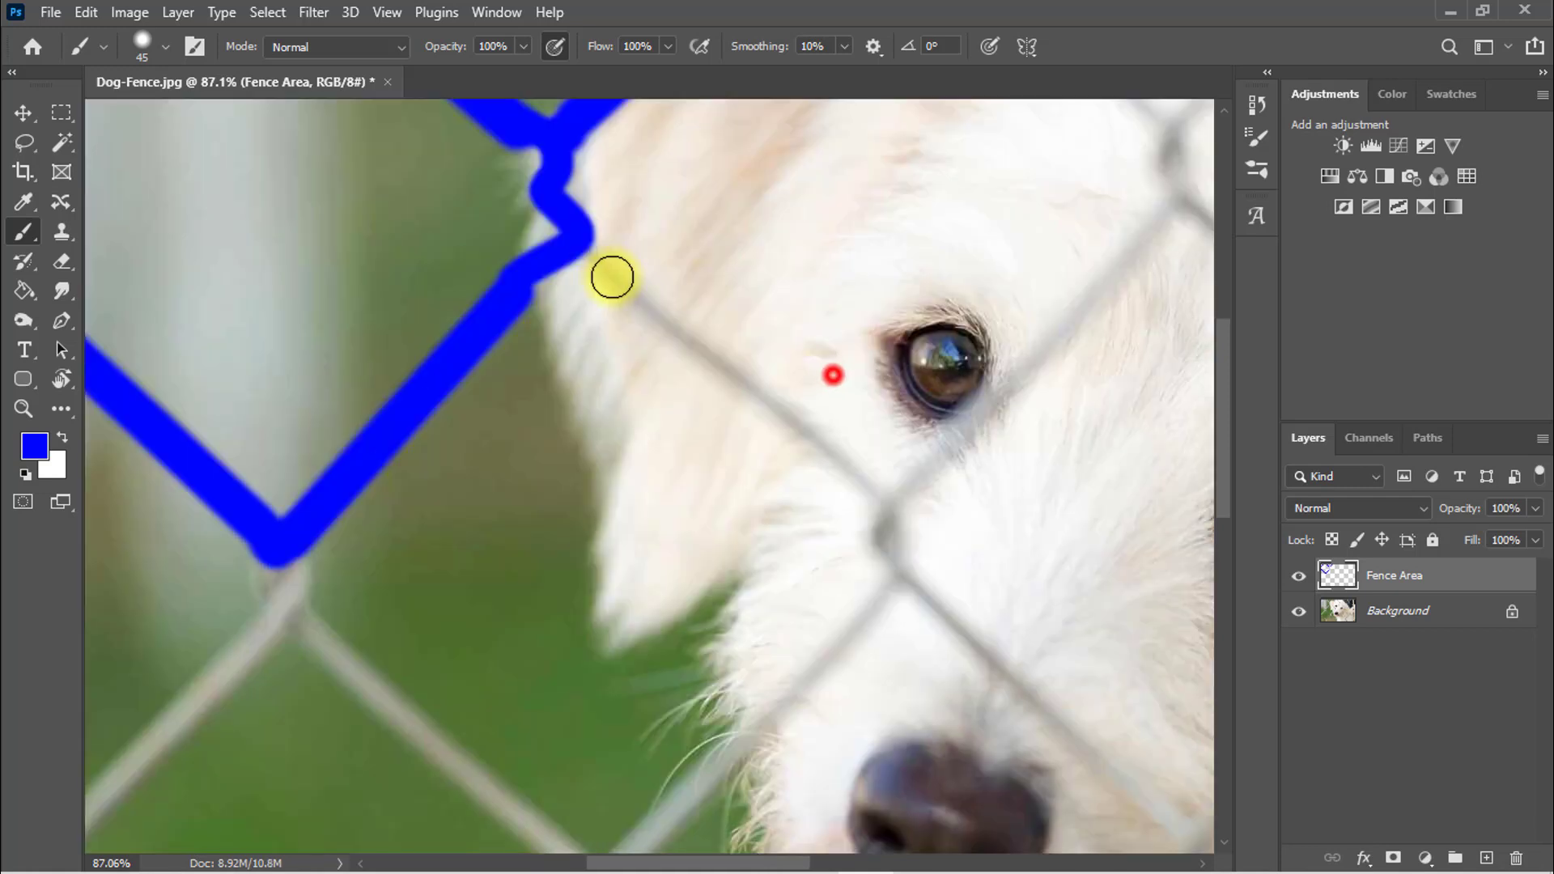
{"action": "key", "text": "bracketleft"}
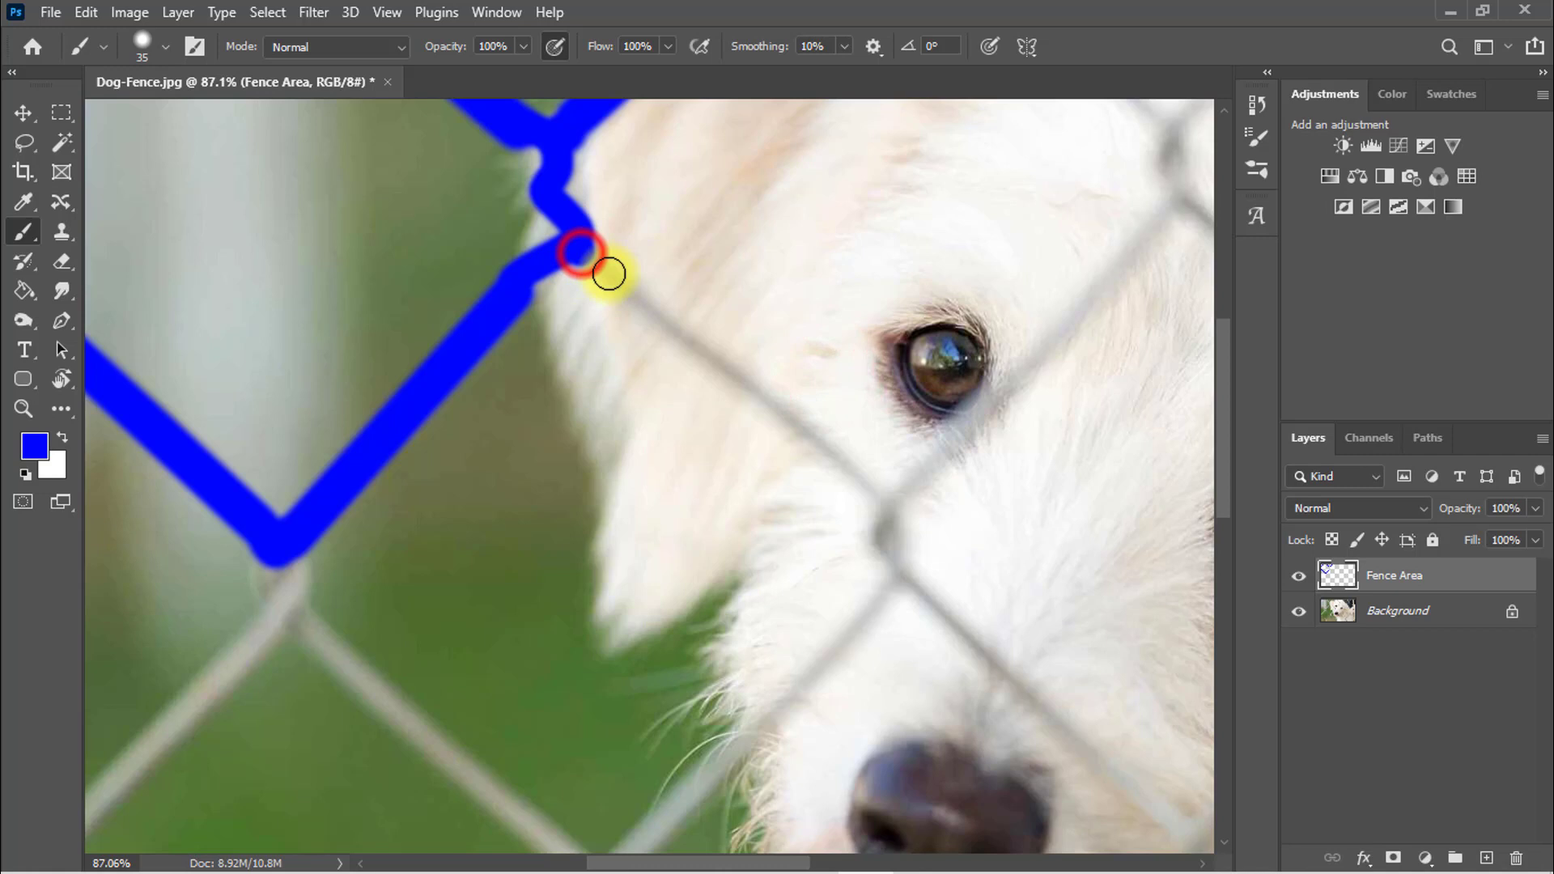
{"action": "left_click", "coordinate": [880, 505], "text": "shift"}
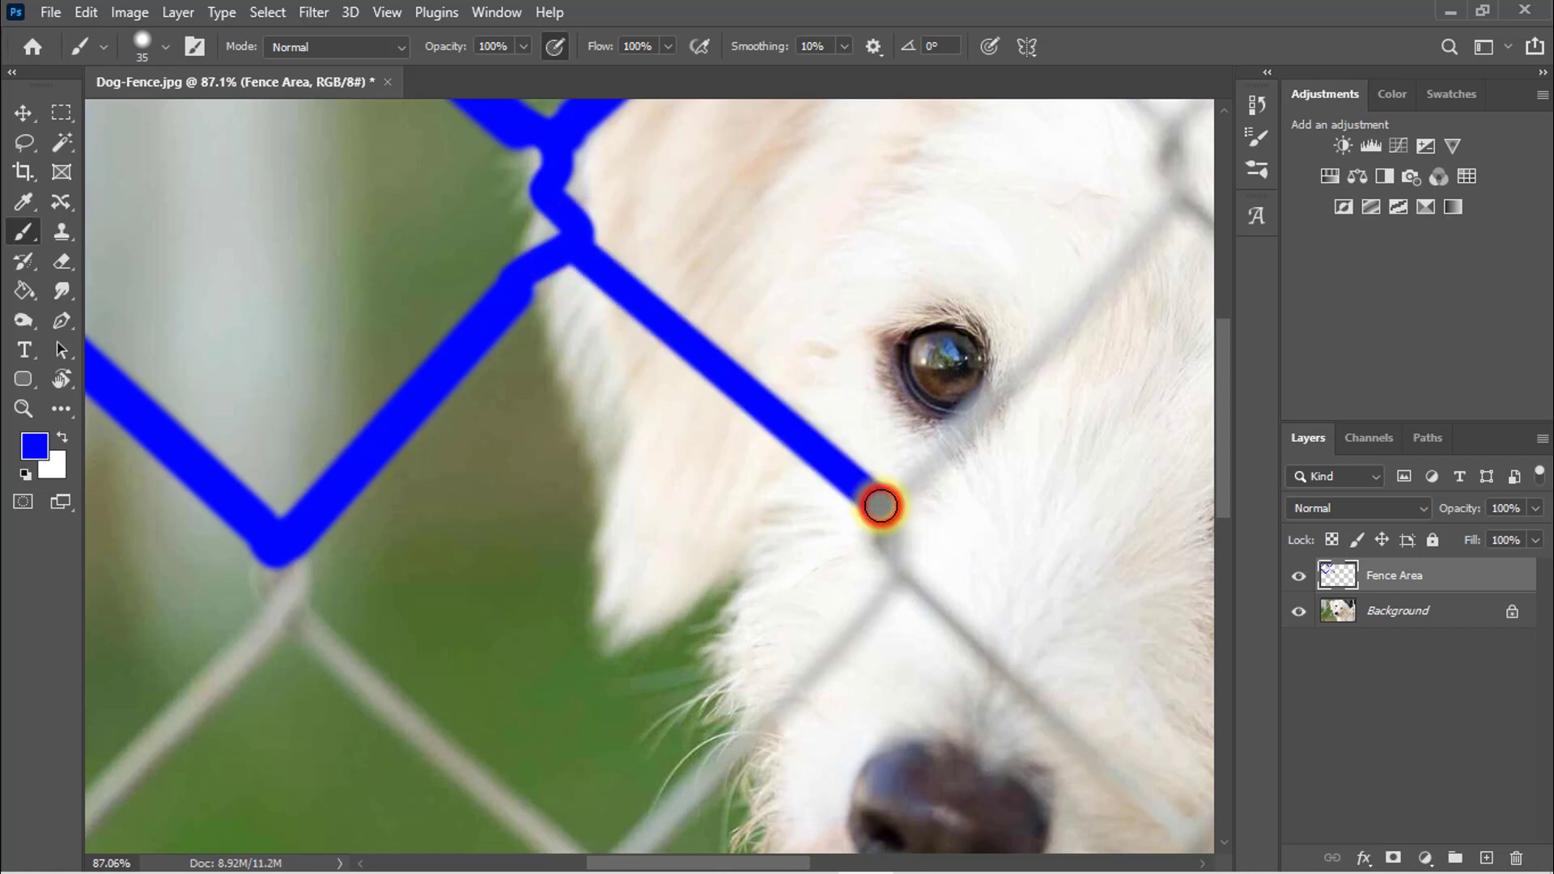
{"action": "left_click_drag", "start_coordinate": [864, 519], "coordinate": [745, 380]}
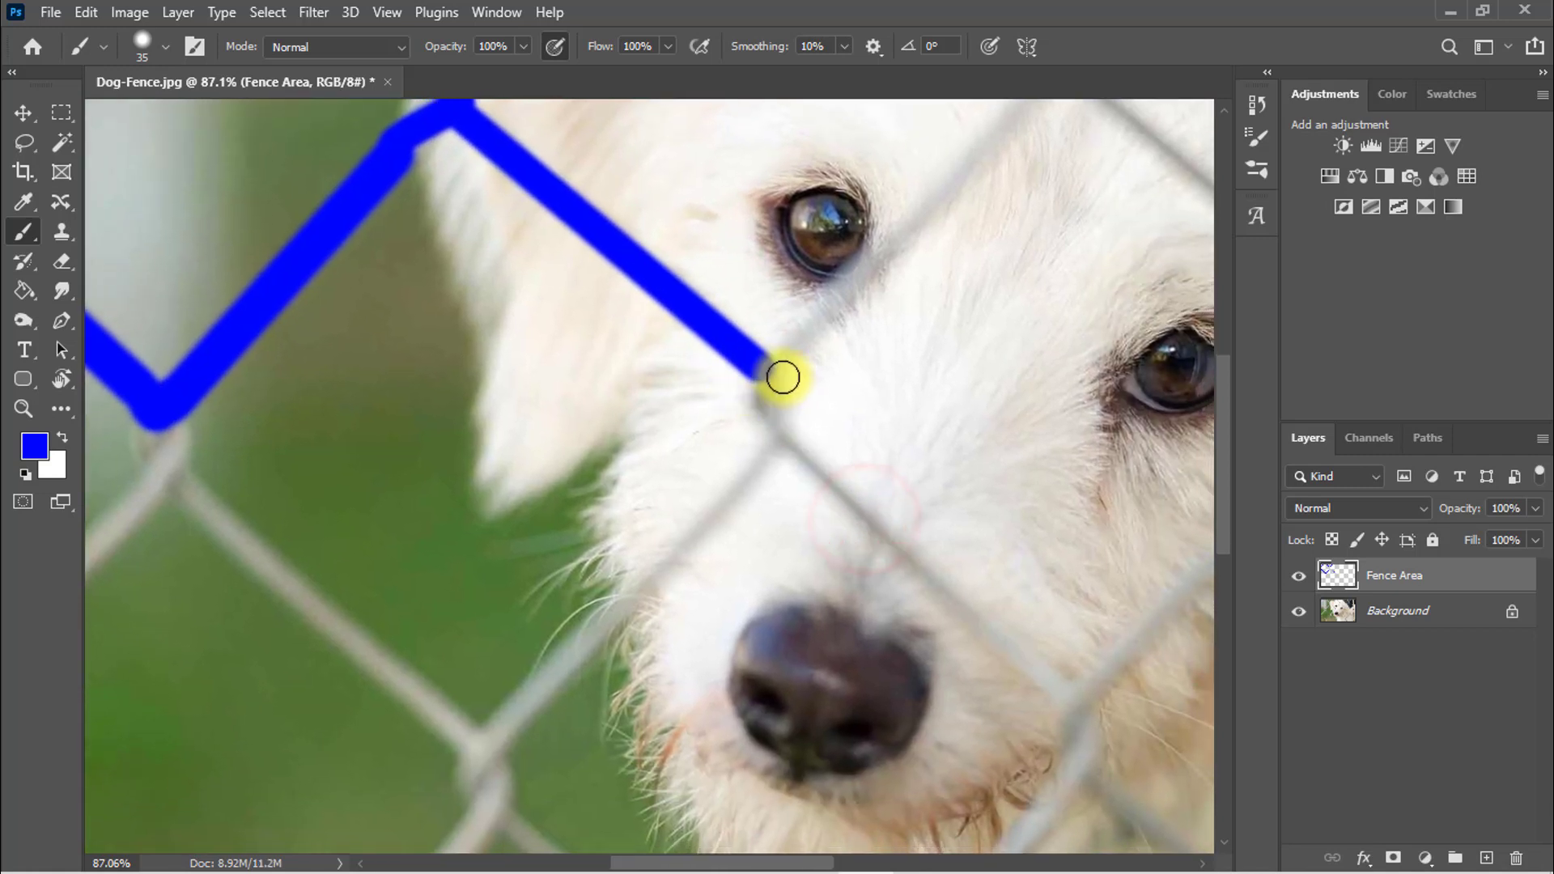
{"action": "left_click_drag", "start_coordinate": [778, 442], "coordinate": [846, 222]}
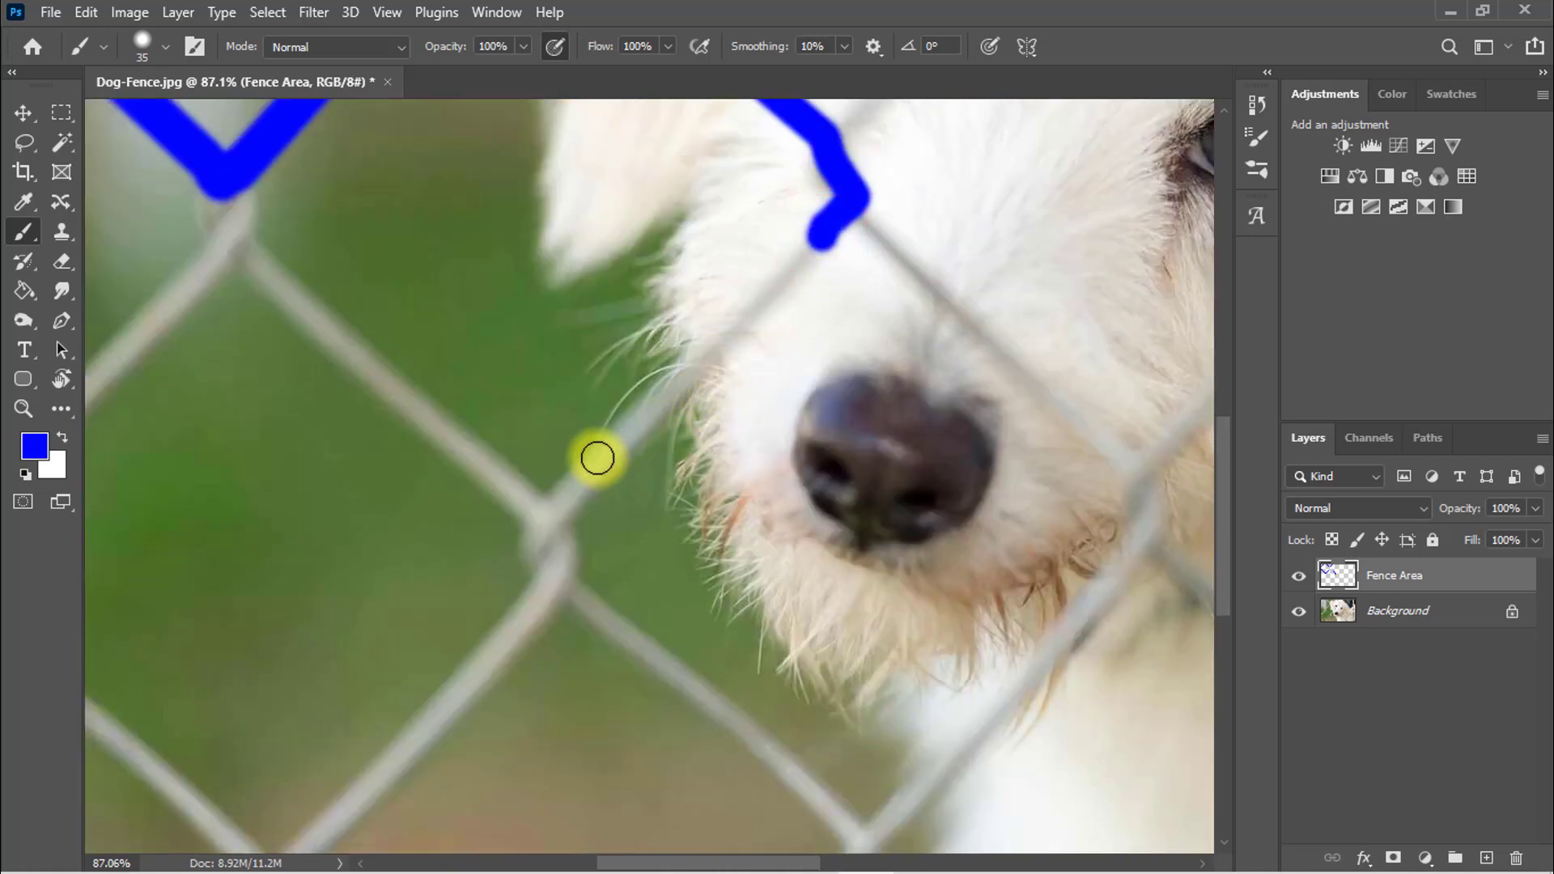
{"action": "key", "text": "bracketright"}
{"action": "key", "text": "bracketright"}
{"action": "key", "text": "bracketright"}
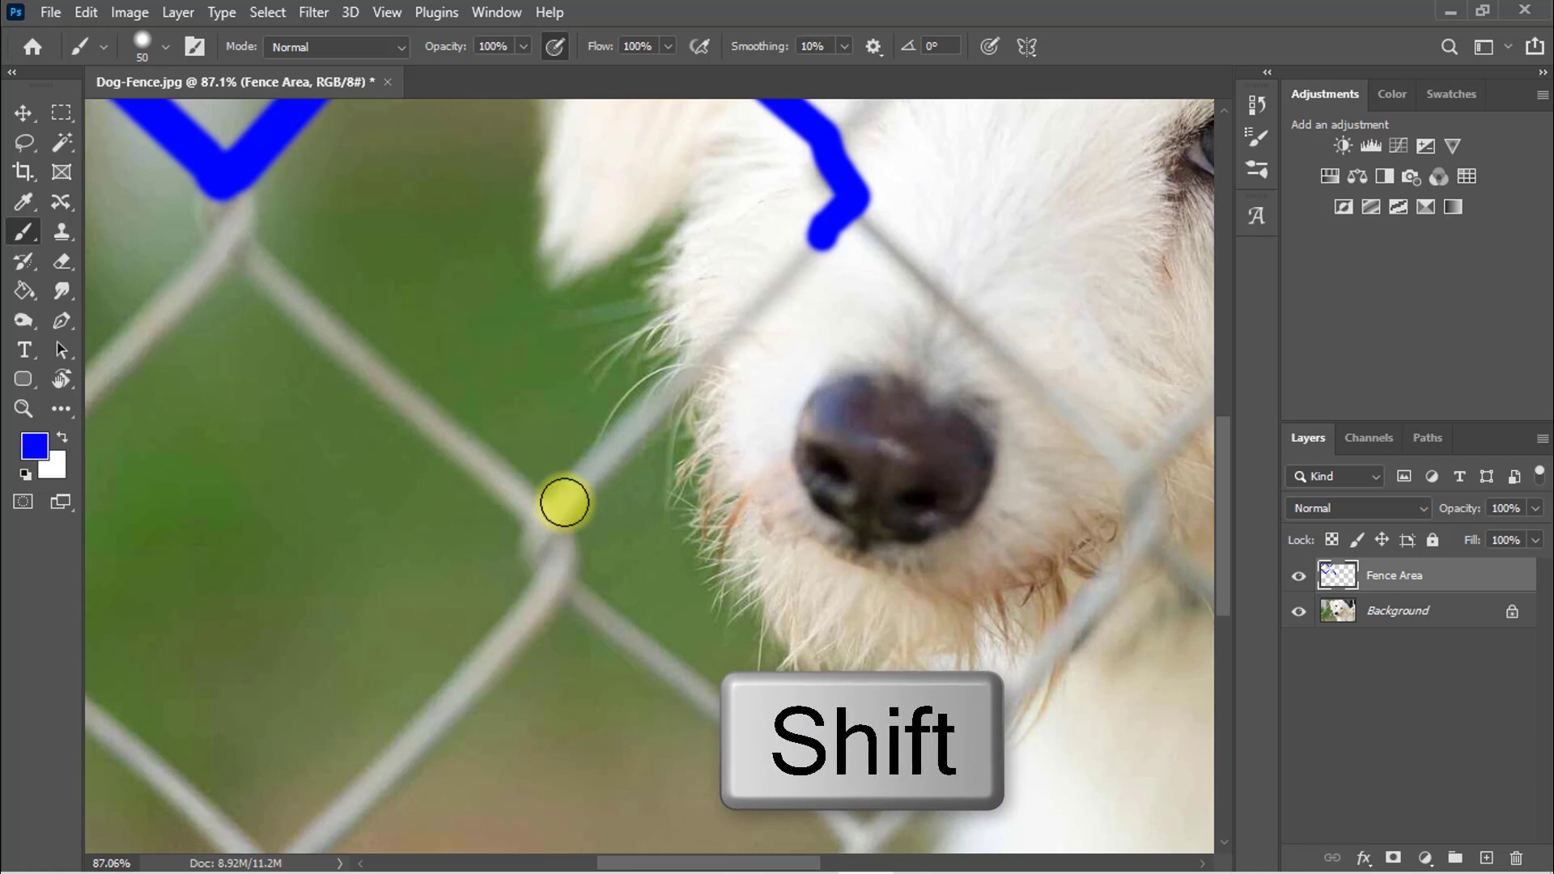
{"action": "left_click", "coordinate": [565, 503]}
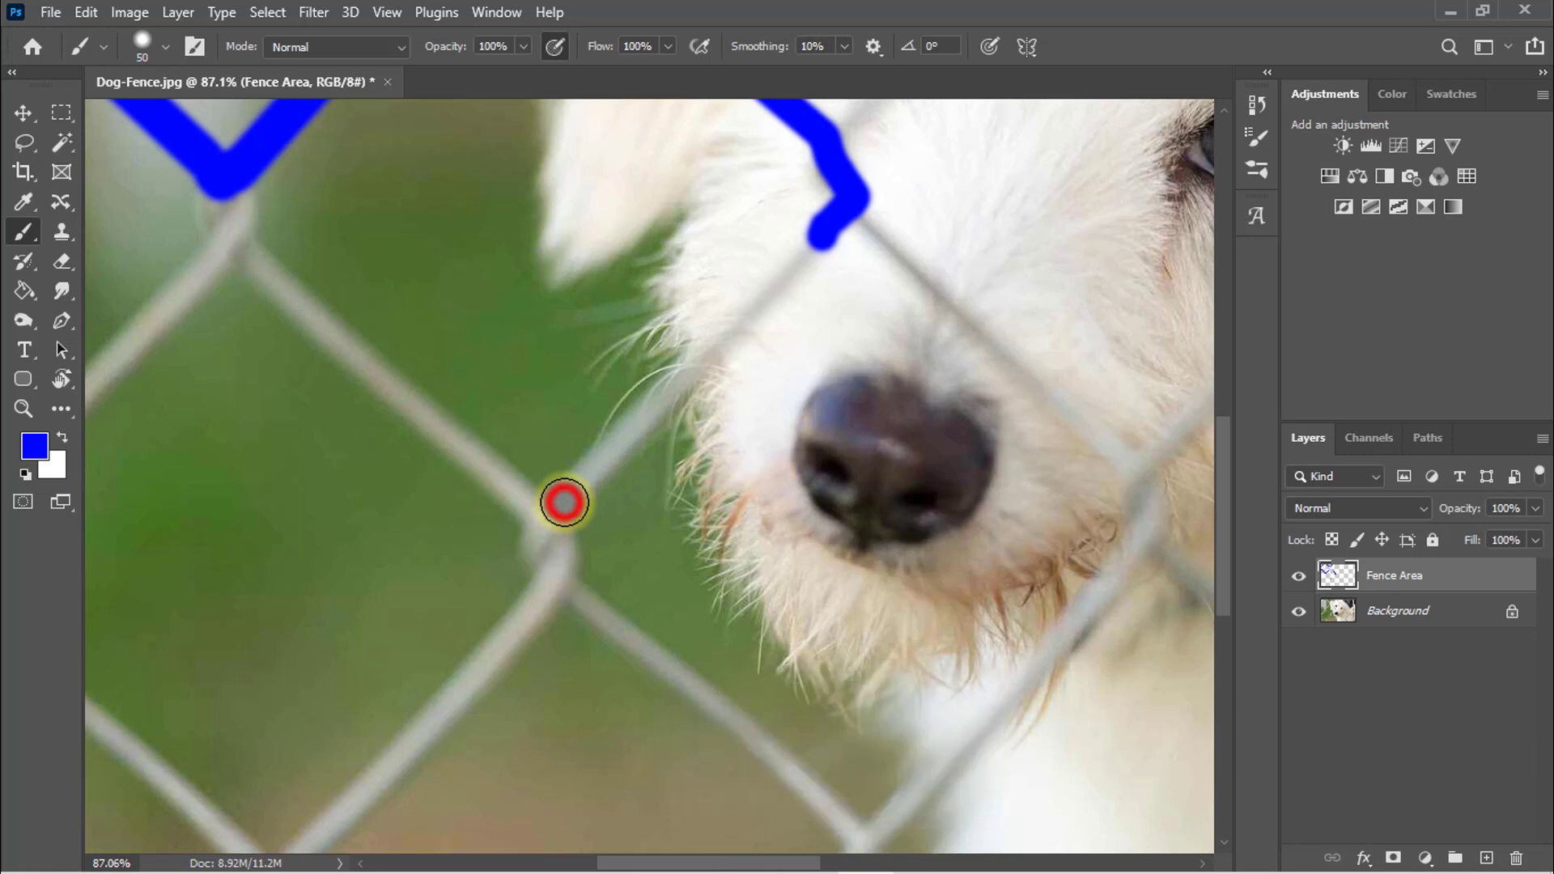
{"action": "left_click", "coordinate": [807, 243], "text": "shift"}
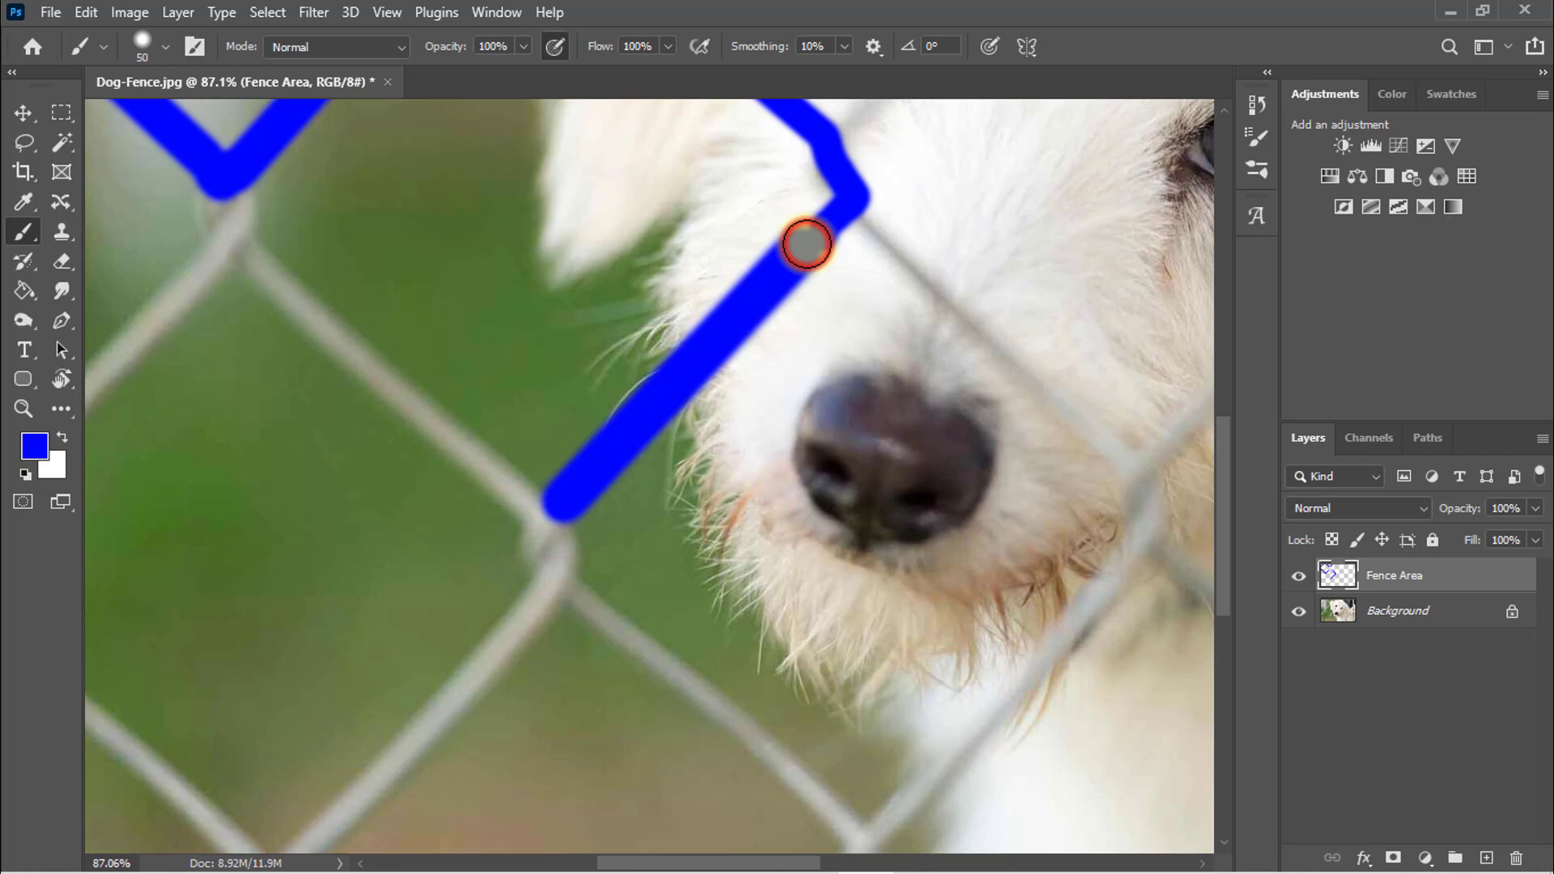
{"action": "key", "text": "ctrl+z"}
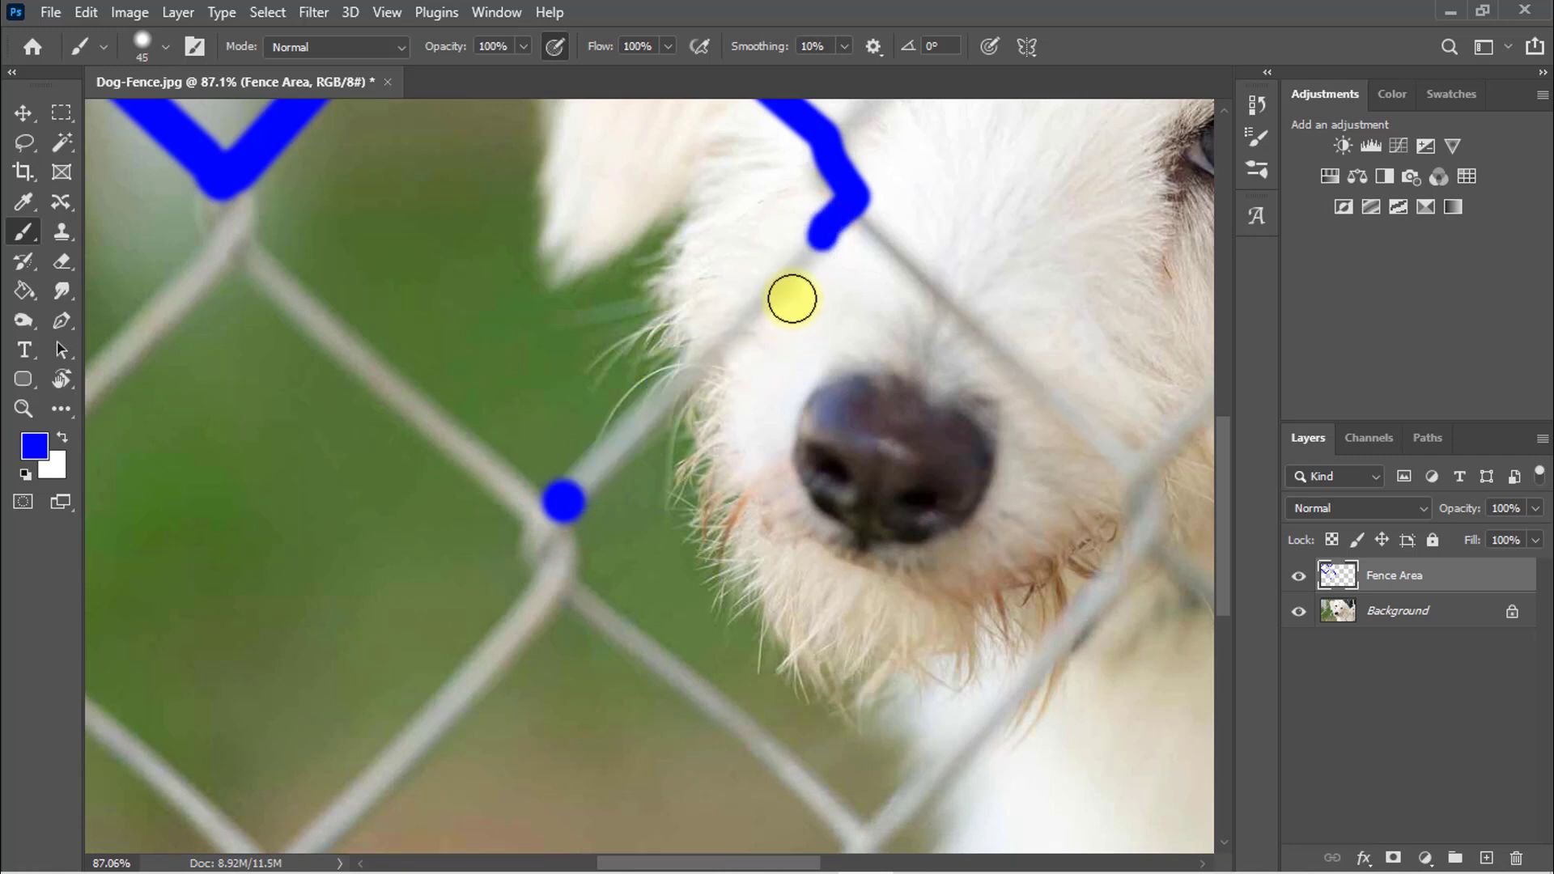
- With a 40 px brush, paint straight strokes over the two wires meeting left of the dog's nose, and cover the far-left wire's upper joint
{"action": "left_click", "coordinate": [813, 249]}
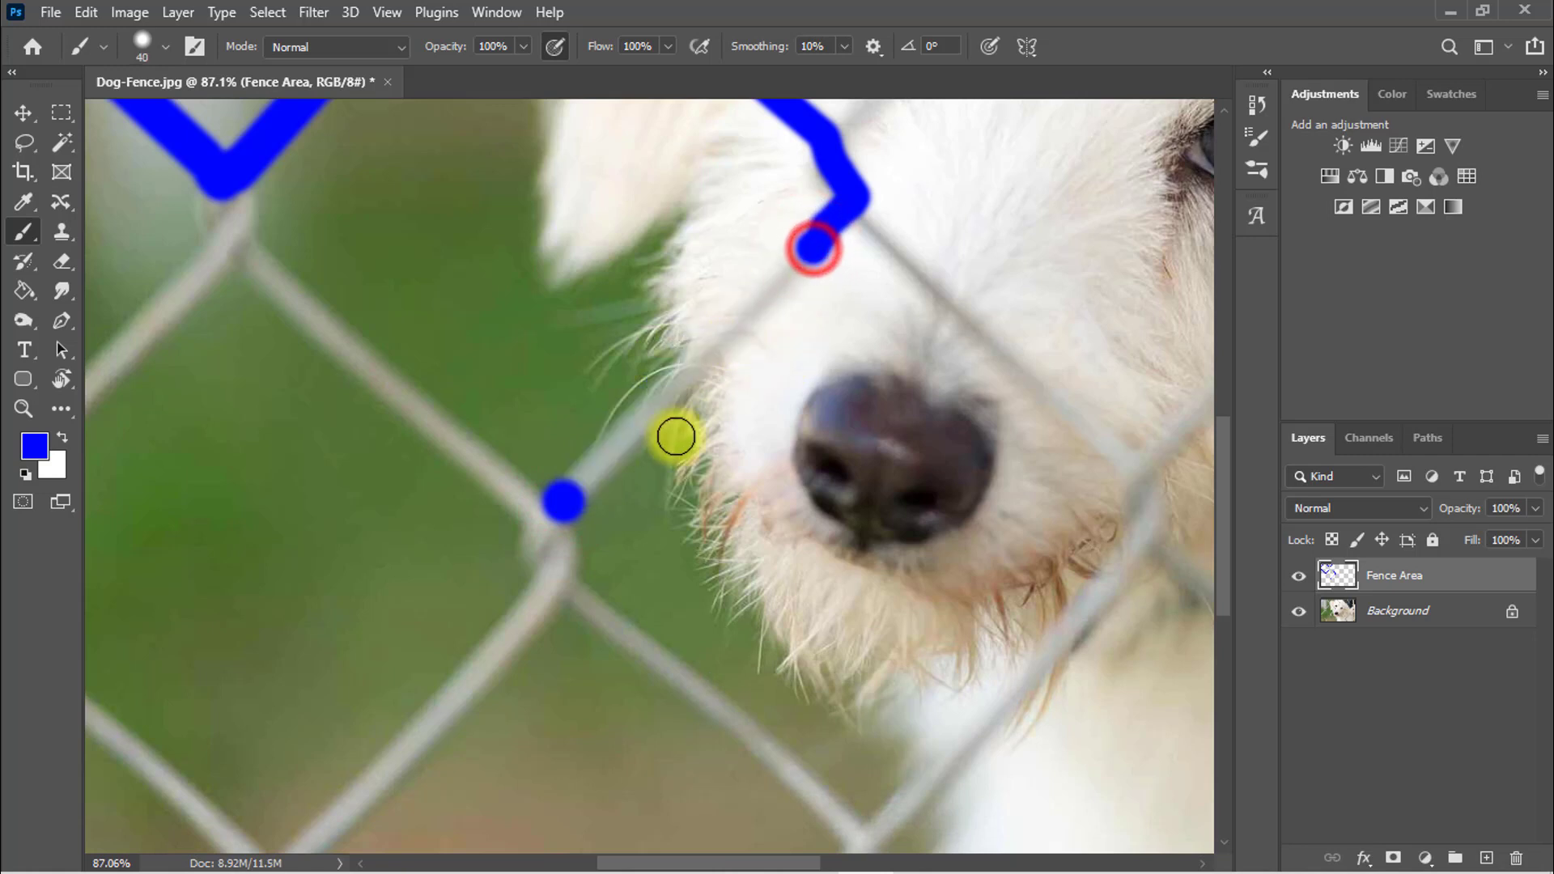
{"action": "left_click", "coordinate": [567, 496], "text": "shift"}
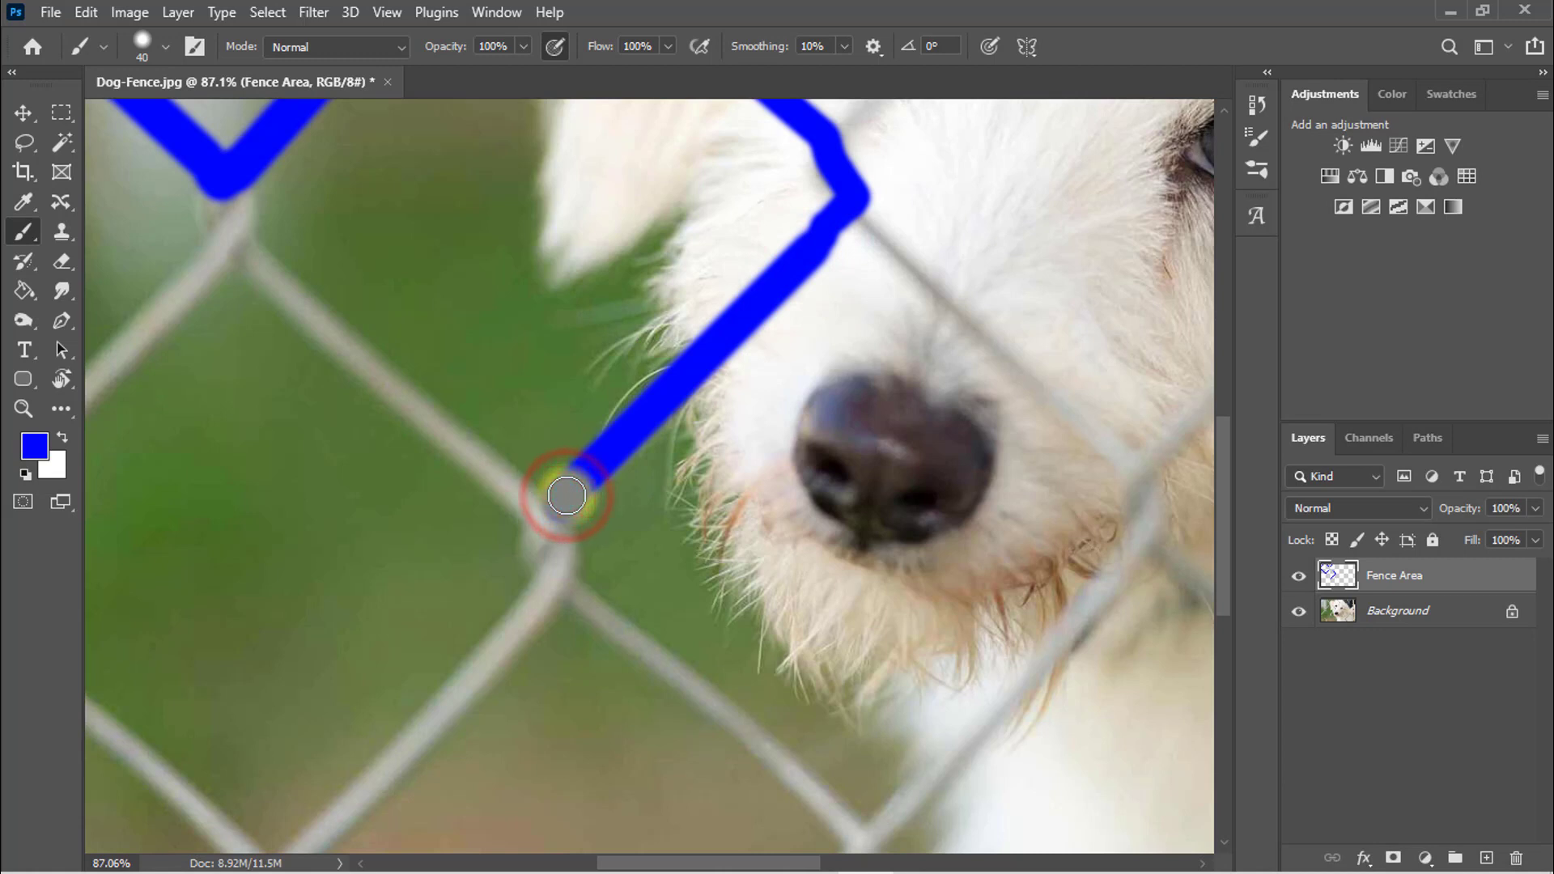
{"action": "left_click", "coordinate": [254, 261]}
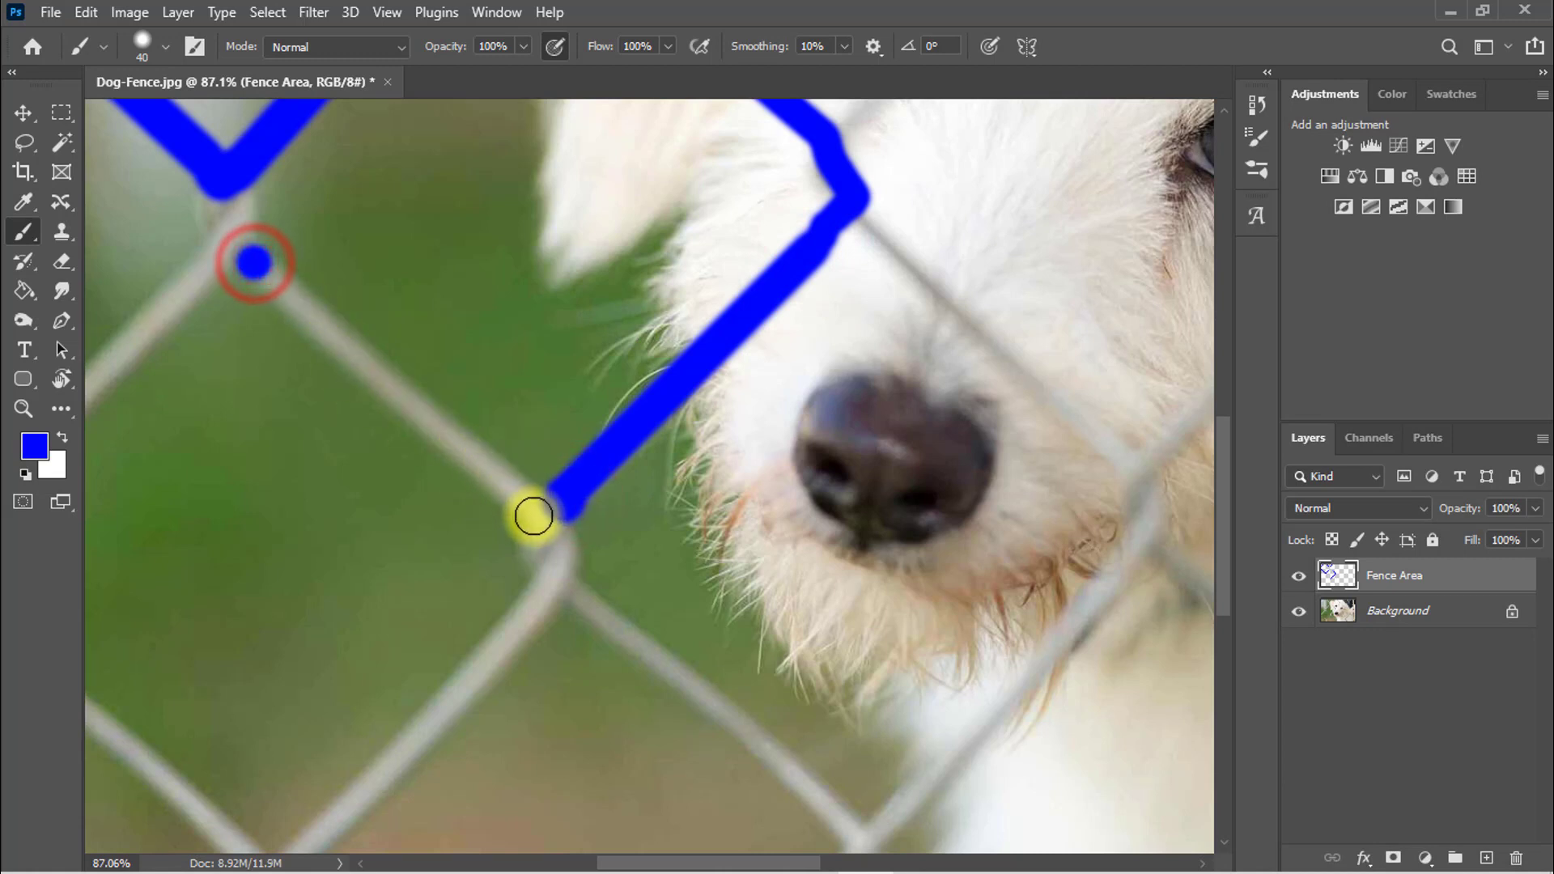
{"action": "left_click", "coordinate": [533, 517], "text": "shift"}
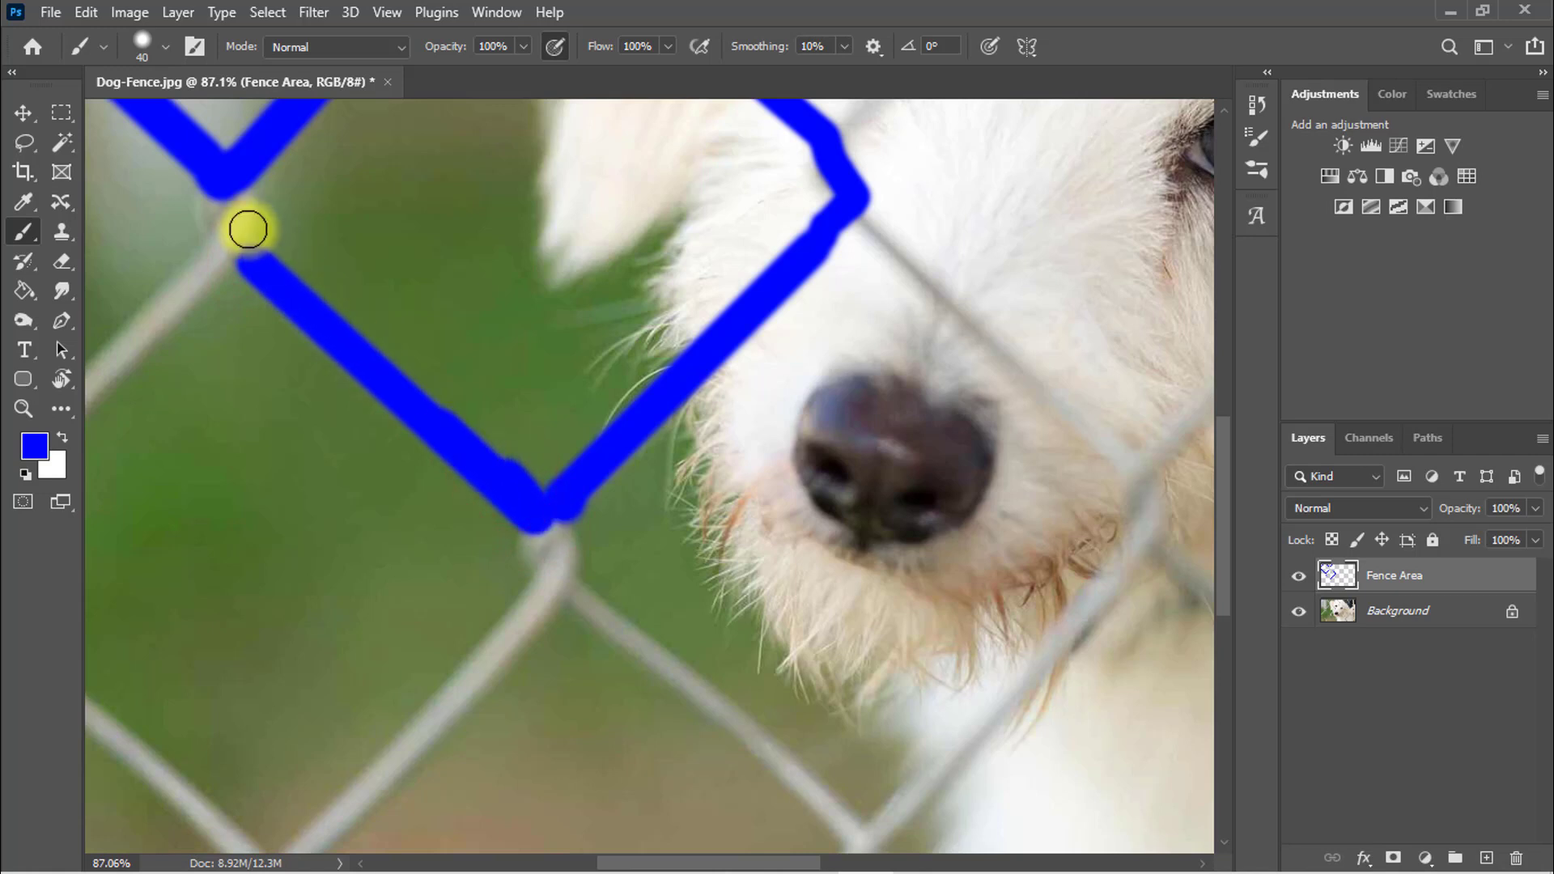
{"action": "mouse_move", "coordinate": [229, 201]}
{"action": "left_mouse_down"}
{"action": "mouse_move", "coordinate": [231, 252]}
{"action": "mouse_move", "coordinate": [235, 199]}
{"action": "mouse_move", "coordinate": [230, 267]}
{"action": "mouse_move", "coordinate": [555, 235]}
{"action": "left_mouse_up"}
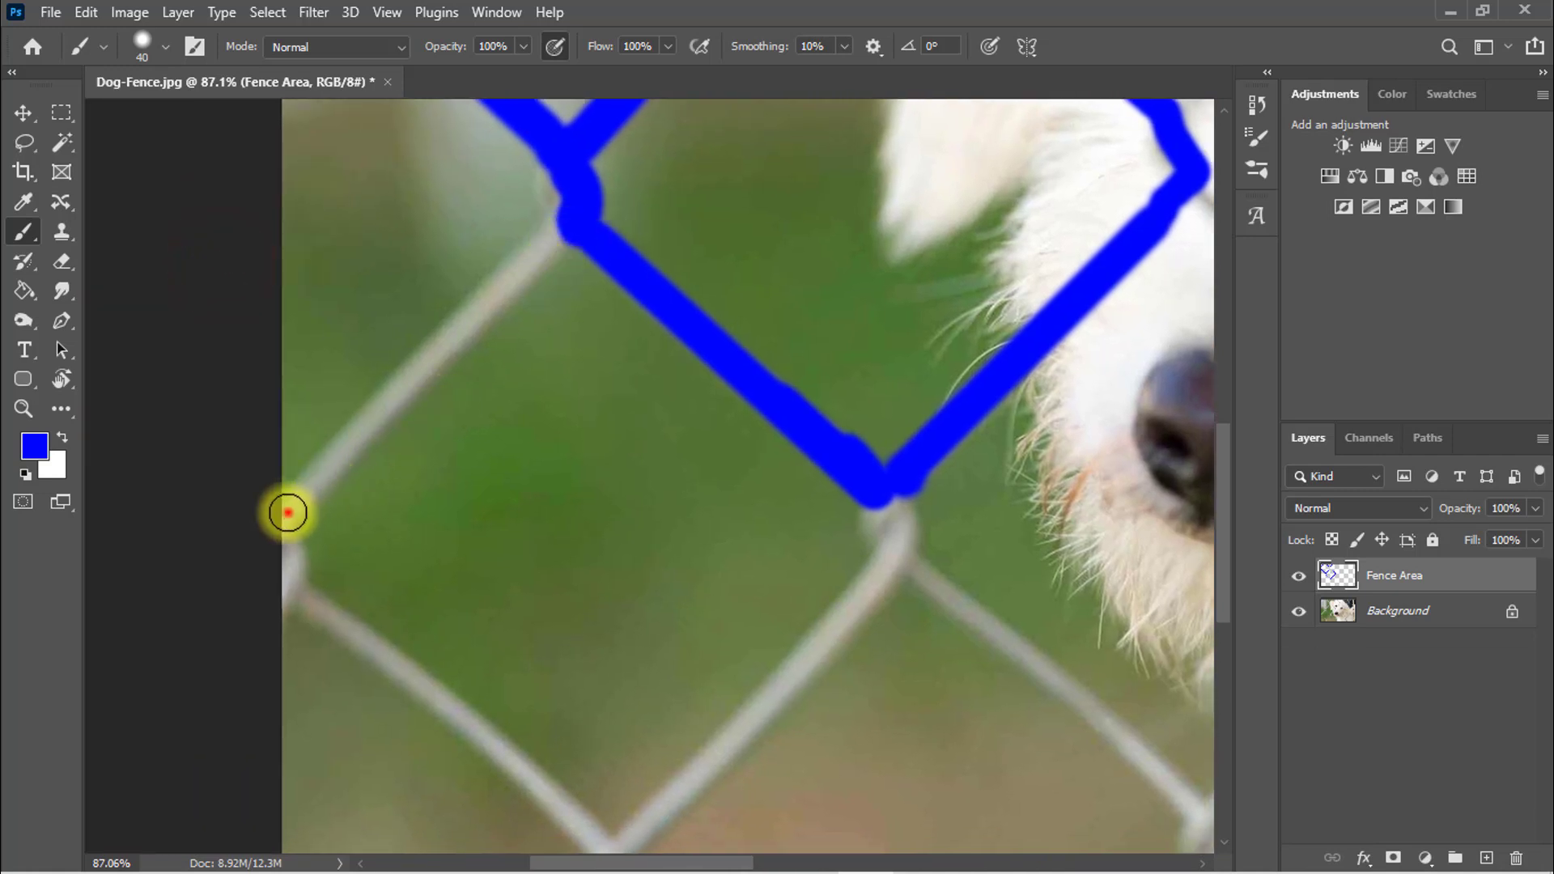
- Paint a straight stroke over the wire running from that upper joint to the photo's left edge, and cover the joint at the edge
{"action": "left_click", "coordinate": [289, 511], "text": "shift"}
{"action": "left_click", "coordinate": [559, 219], "text": "shift"}
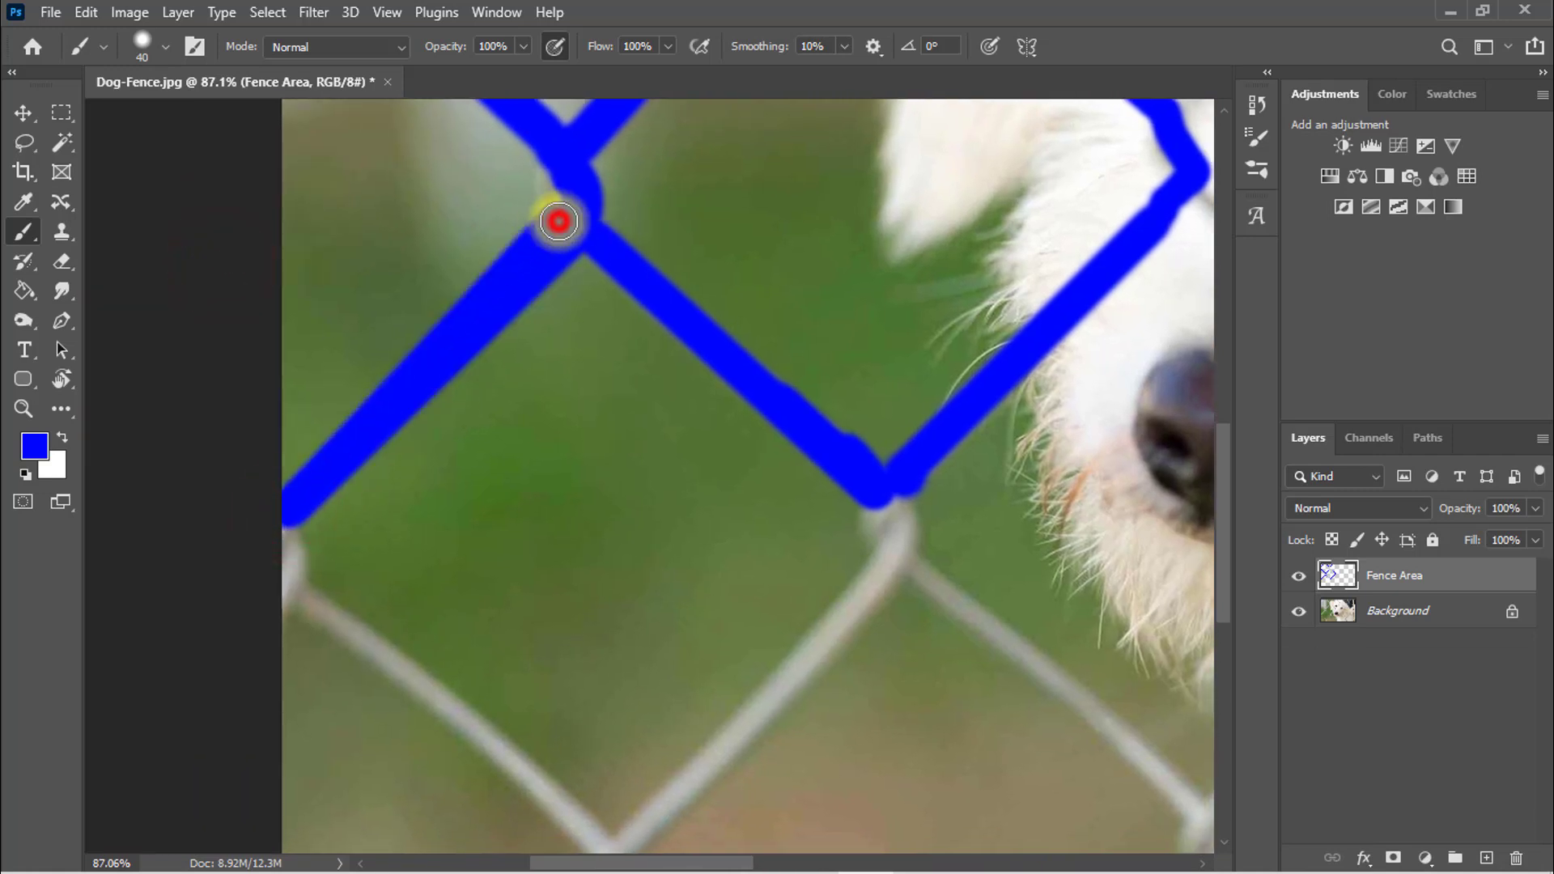
{"action": "left_click_drag", "start_coordinate": [489, 555], "coordinate": [512, 315]}
{"action": "left_click_drag", "start_coordinate": [305, 296], "coordinate": [312, 347]}
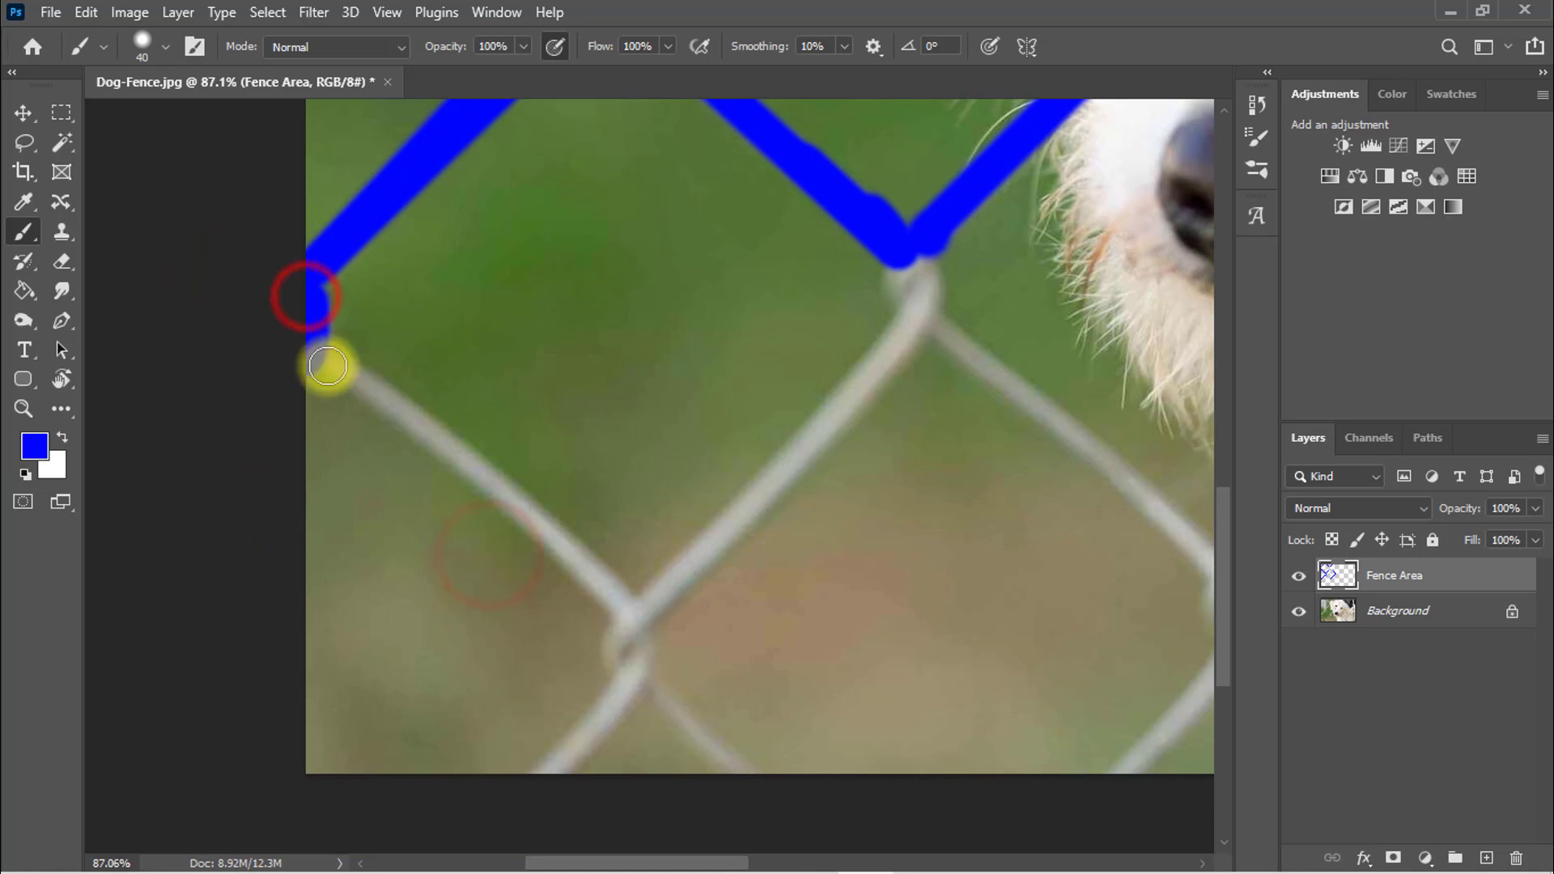
- Paint over the wire from the left-edge joint to the lower-left joint, cover that joint, and continue down the wire to the bottom edge
{"action": "left_click", "coordinate": [323, 359]}
{"action": "left_click", "coordinate": [597, 578], "text": "shift"}
{"action": "left_click", "coordinate": [333, 350]}
{"action": "left_click_drag", "start_coordinate": [575, 502], "coordinate": [443, 284]}
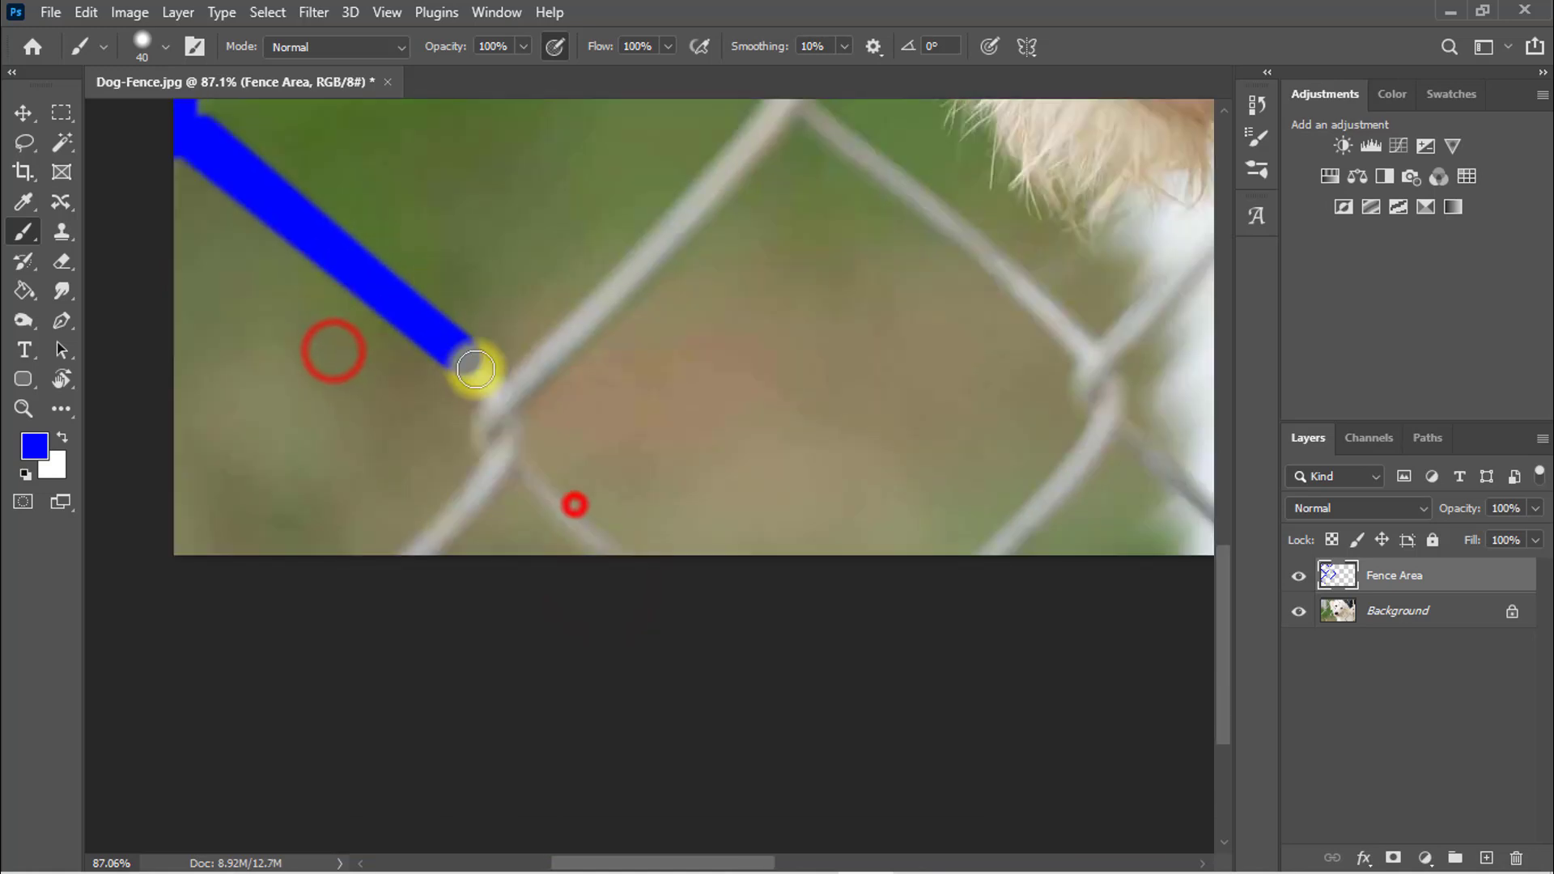
{"action": "mouse_move", "coordinate": [475, 375]}
{"action": "left_mouse_down"}
{"action": "mouse_move", "coordinate": [496, 425]}
{"action": "mouse_move", "coordinate": [489, 476]}
{"action": "left_mouse_up"}
{"action": "left_click", "coordinate": [482, 476]}
{"action": "left_click", "coordinate": [424, 548], "text": "shift"}
{"action": "left_click", "coordinate": [489, 396]}
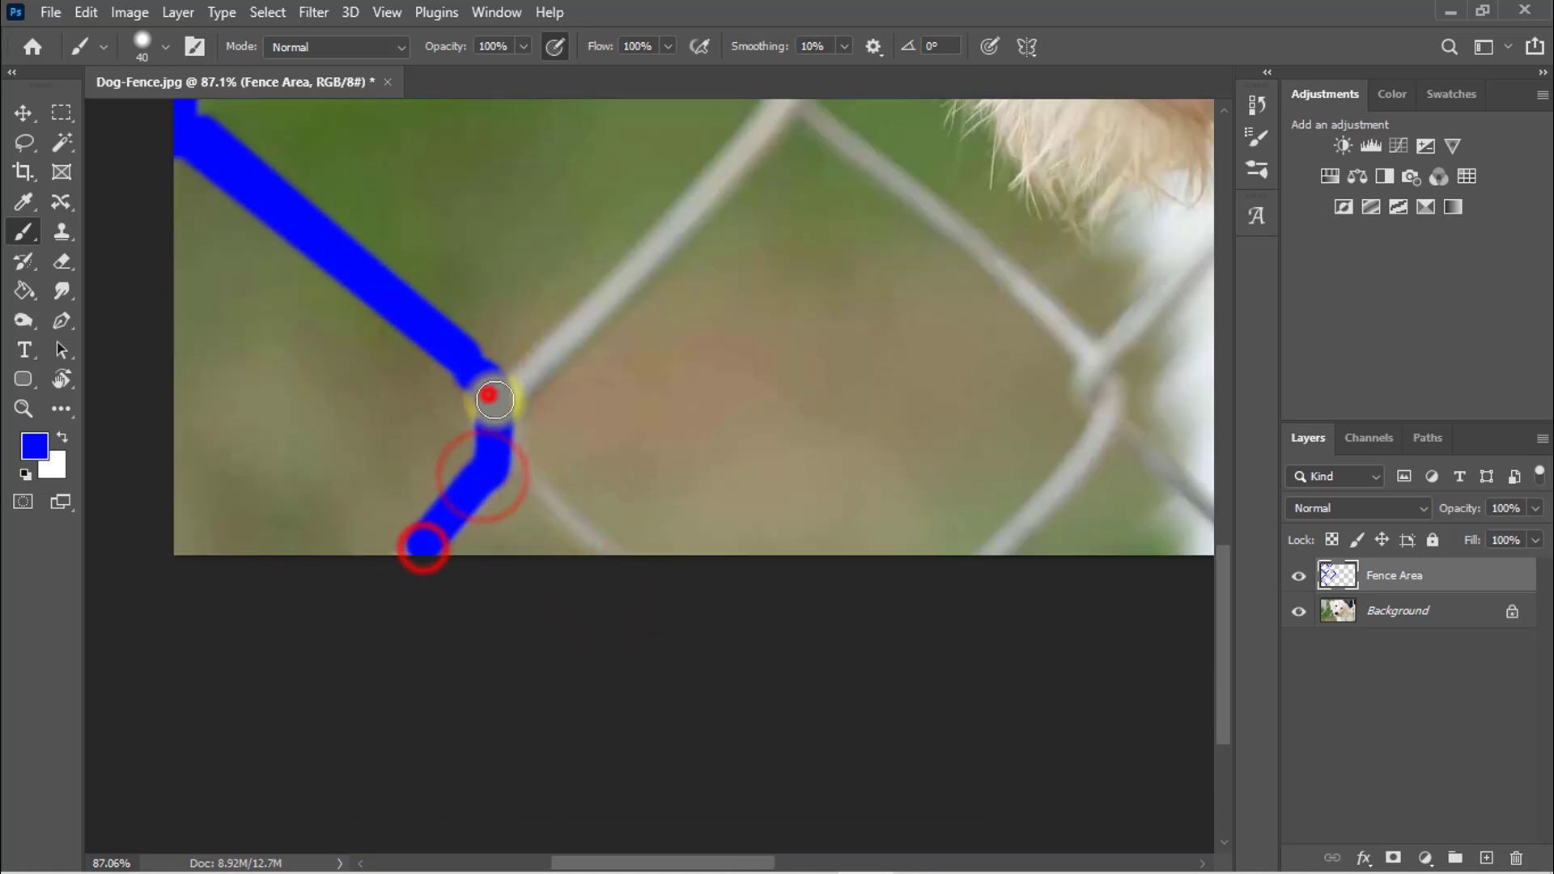
- Paint a straight stroke over the wire from the lower-left joint up to the joint left of the dog's muzzle, and cover that joint
{"action": "left_click_drag", "start_coordinate": [628, 250], "coordinate": [426, 527]}
{"action": "left_click", "coordinate": [572, 389], "text": "shift"}
{"action": "left_click", "coordinate": [314, 666], "text": "shift"}
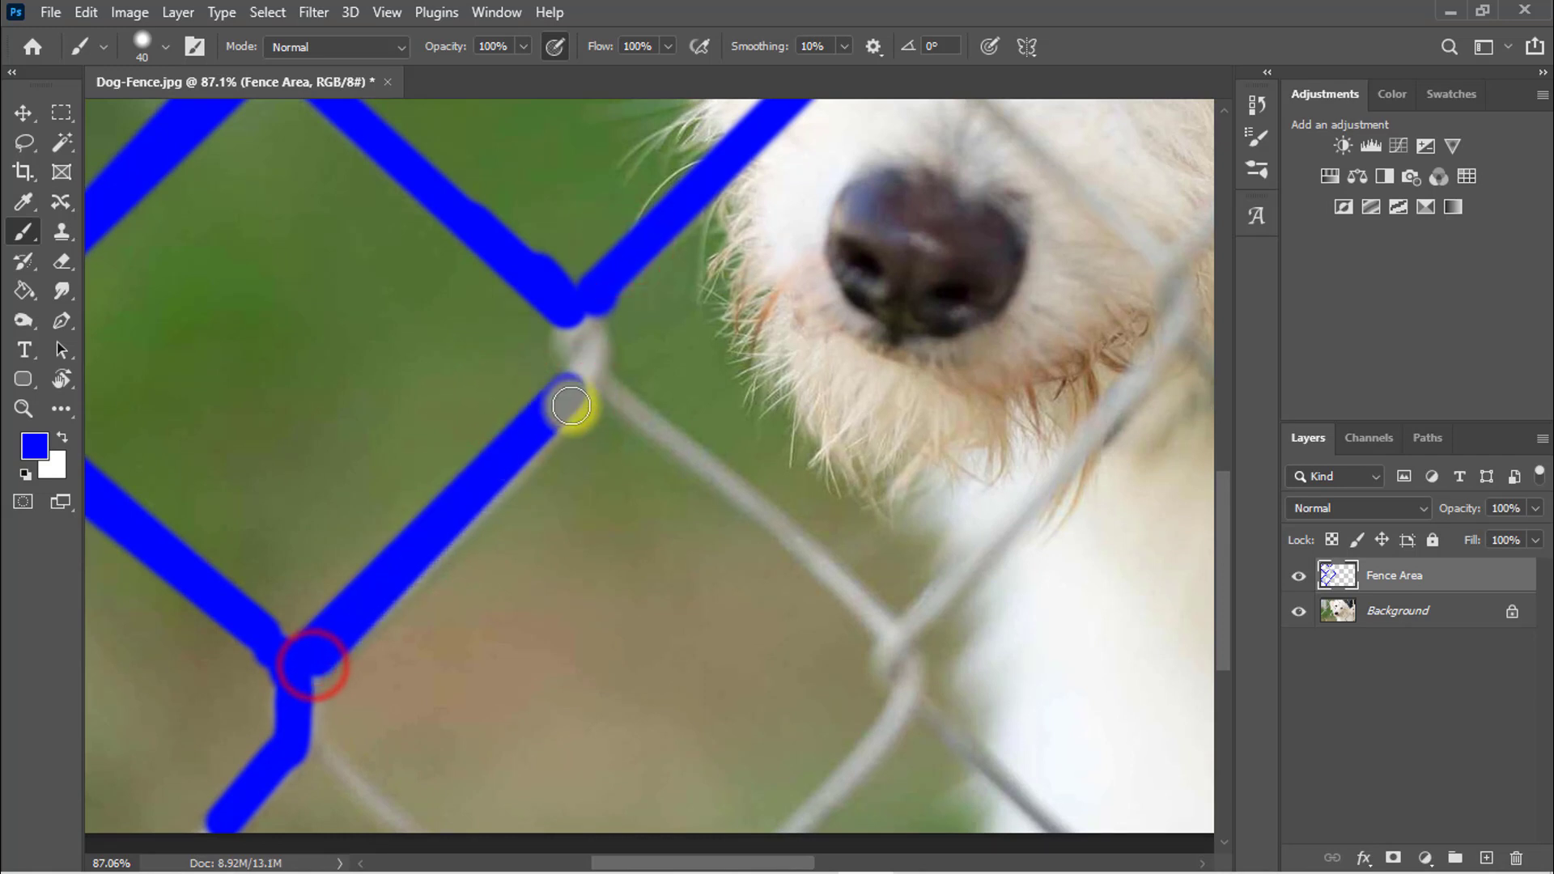
{"action": "left_click", "coordinate": [573, 403]}
{"action": "left_click", "coordinate": [569, 344], "text": "shift"}
- Paint over the wire from the joint beside the muzzle to the joint below the chin, redoing the misaligned stroke, and cover the lower joint
{"action": "left_click", "coordinate": [872, 627], "text": "shift"}
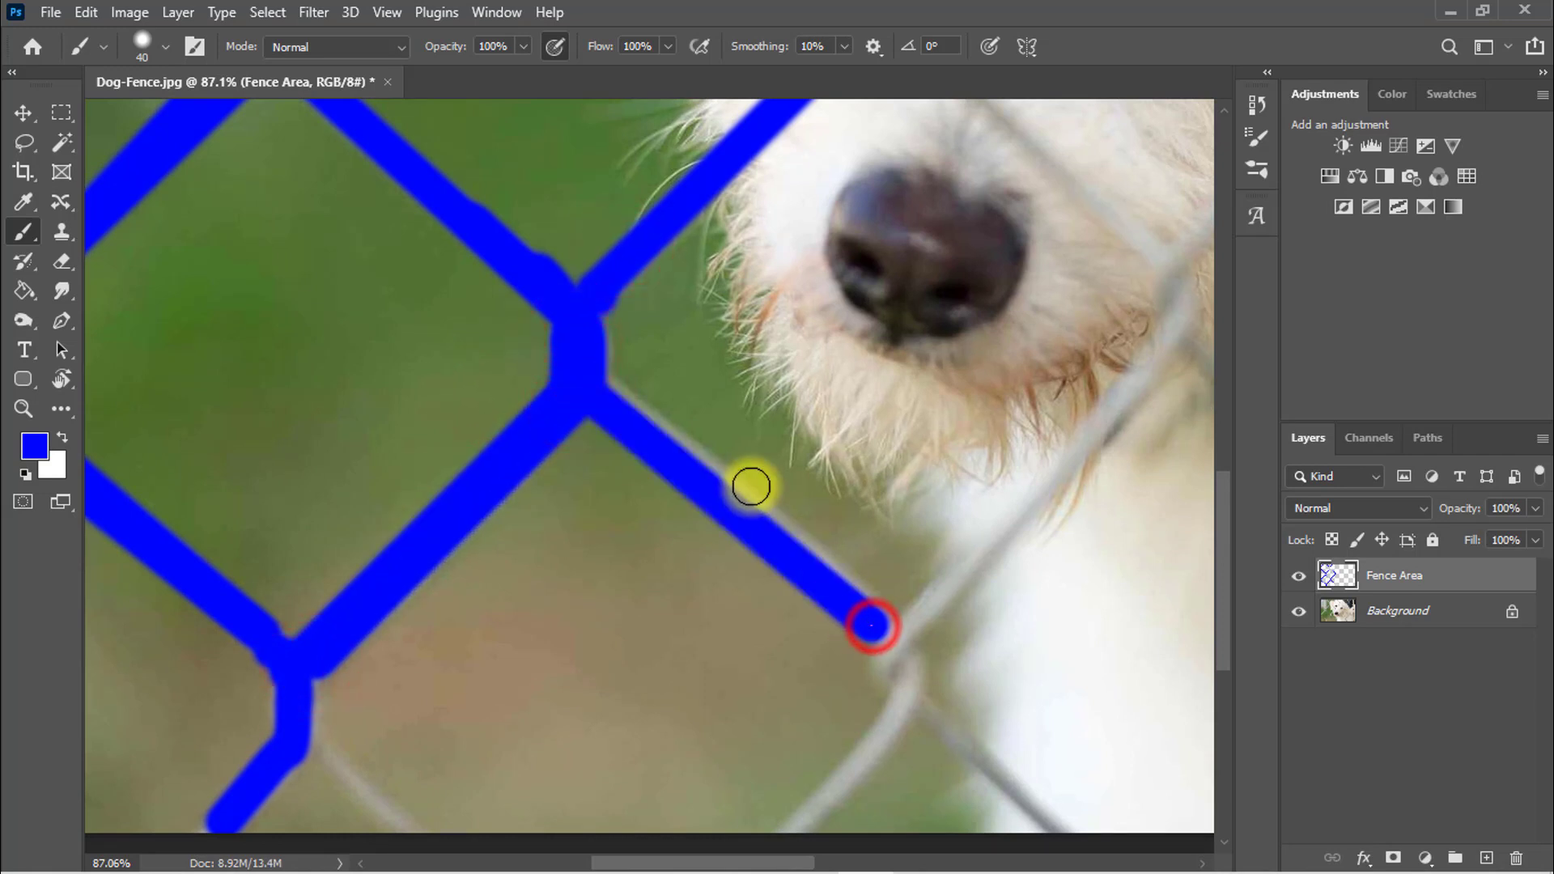
{"action": "key", "text": "ctrl+z"}
{"action": "left_click", "coordinate": [611, 388]}
{"action": "left_click", "coordinate": [874, 610], "text": "shift"}
{"action": "mouse_move", "coordinate": [858, 627]}
{"action": "left_mouse_down"}
{"action": "mouse_move", "coordinate": [597, 426]}
{"action": "mouse_move", "coordinate": [631, 497]}
{"action": "left_mouse_up"}
{"action": "left_click", "coordinate": [510, 619], "text": "shift"}
- Paint over the wire from the chin joint up to the joint right of the nose, and with a 30 px brush the wire crossing the muzzle
{"action": "mouse_move", "coordinate": [641, 441]}
{"action": "left_mouse_down"}
{"action": "mouse_move", "coordinate": [464, 579]}
{"action": "mouse_move", "coordinate": [376, 611]}
{"action": "left_mouse_up"}
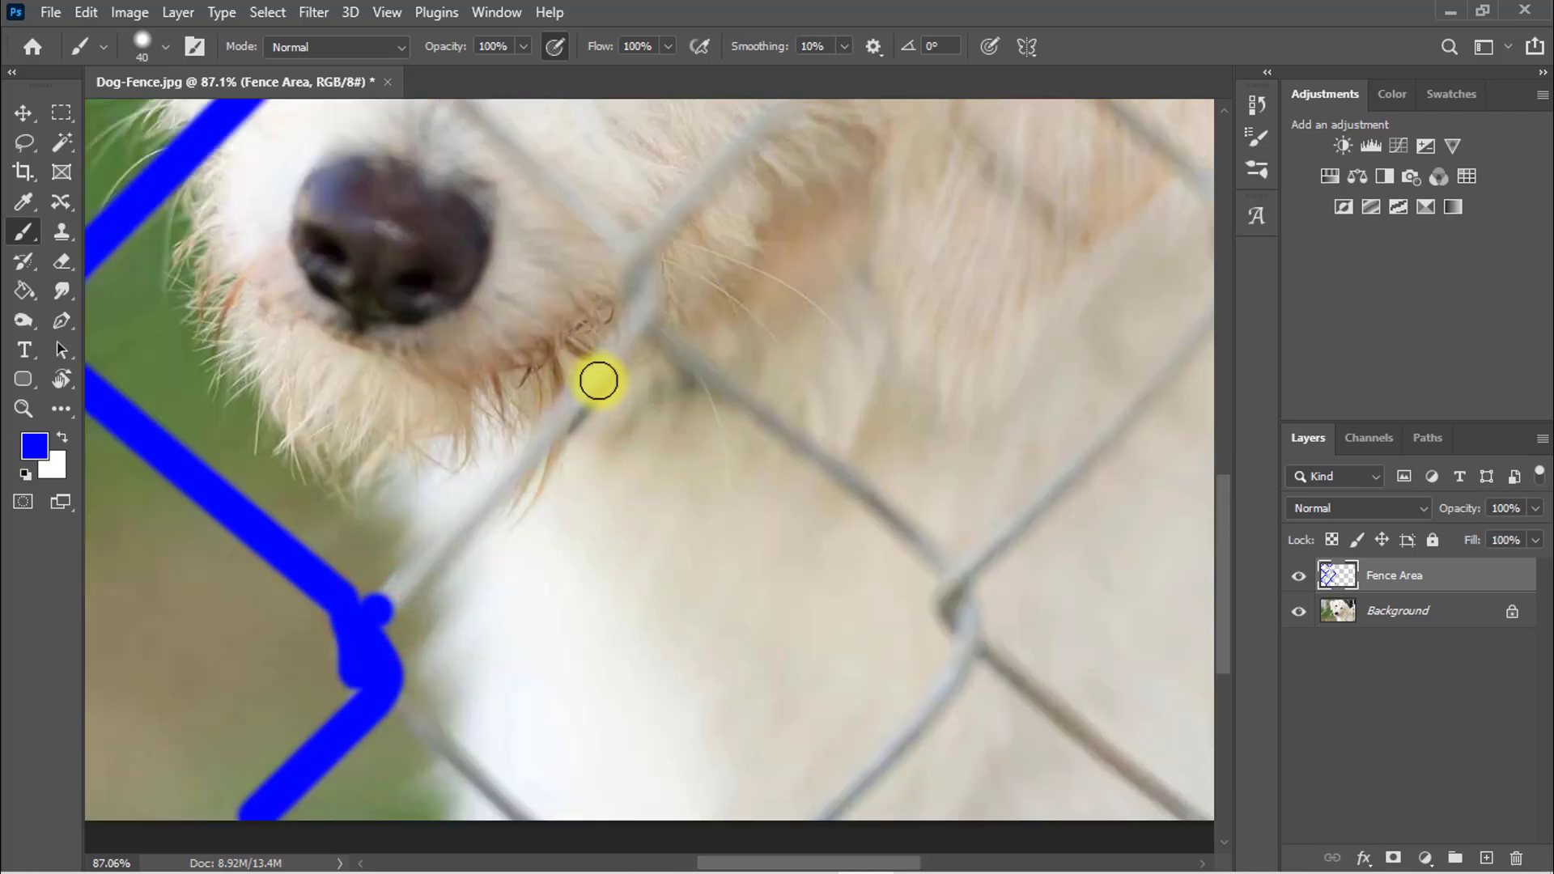
{"action": "left_click", "coordinate": [591, 380], "text": "shift"}
{"action": "left_click", "coordinate": [413, 370]}
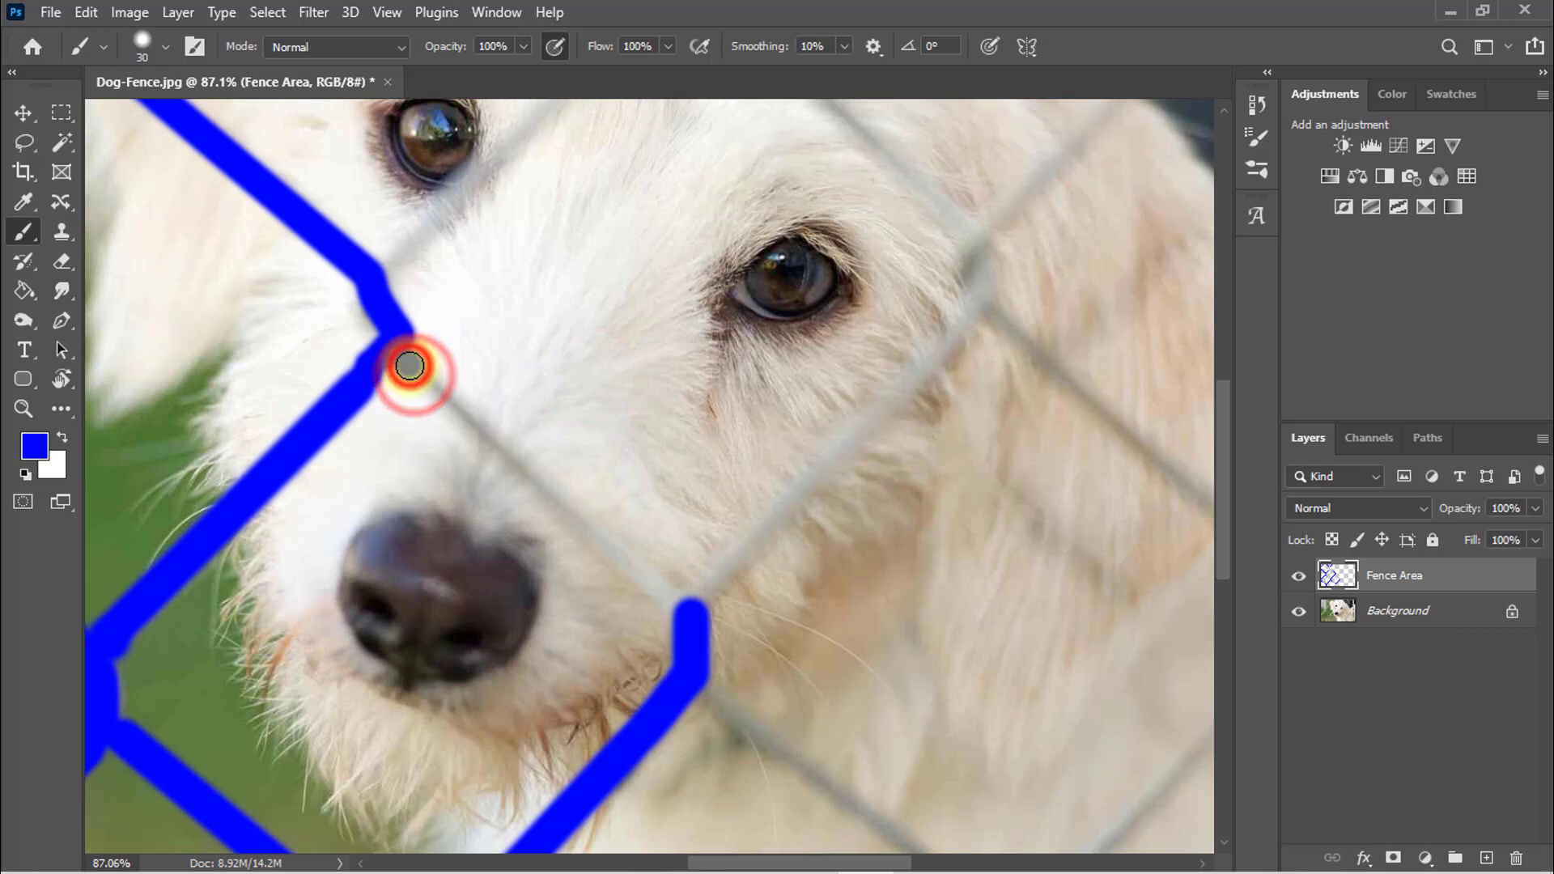
{"action": "left_click", "coordinate": [675, 609], "text": "shift"}
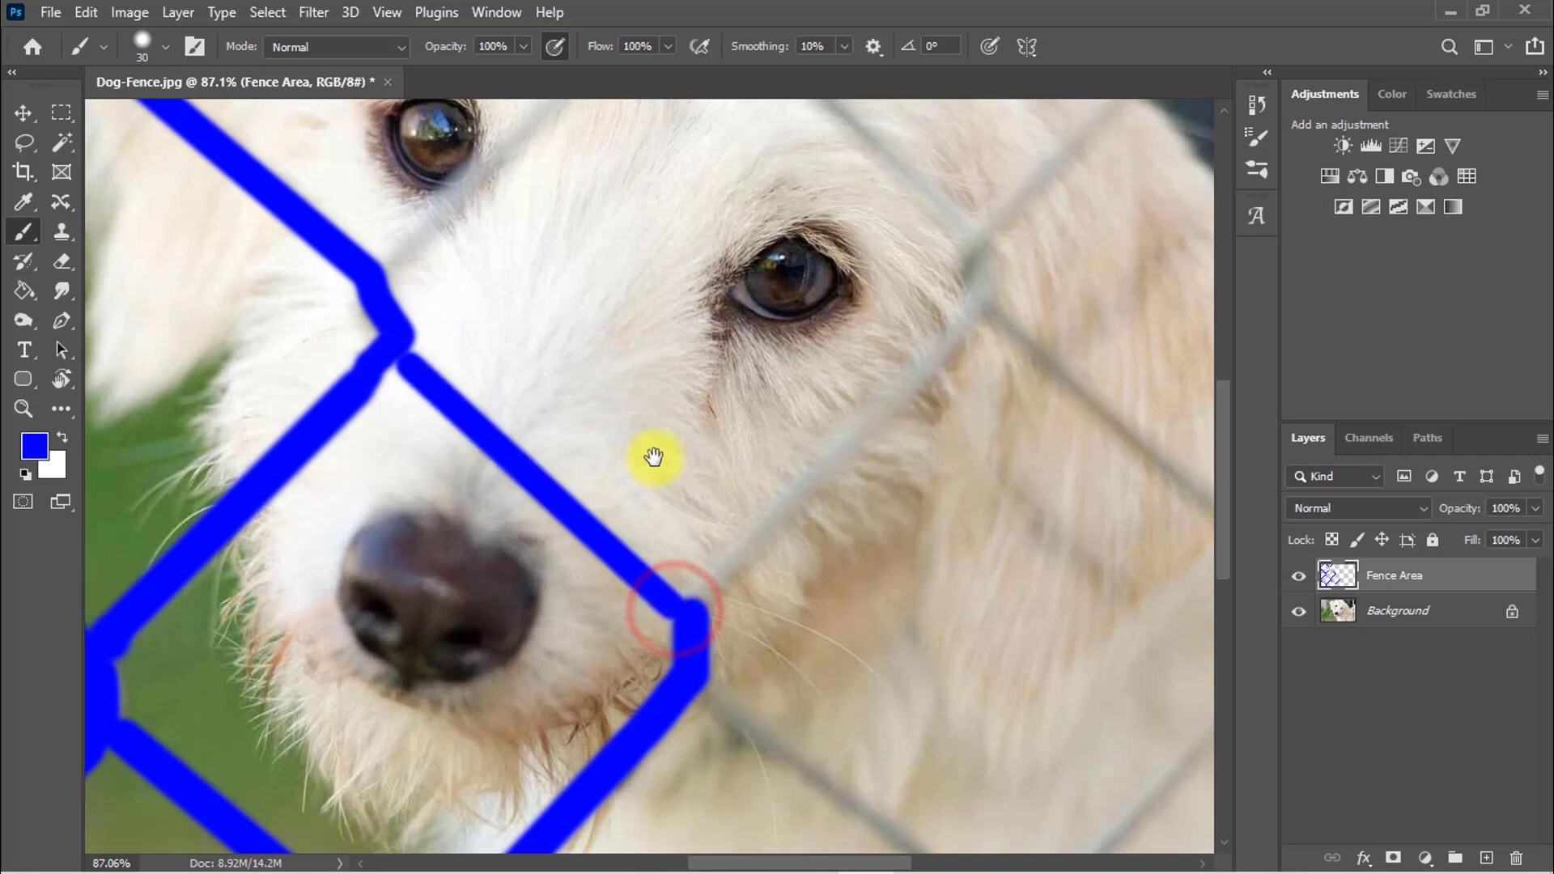
- Paint over the wire from the joint above the nose to the forehead joint, cover that joint, and mark the wire up-left to the top edge
{"action": "left_click_drag", "start_coordinate": [652, 457], "coordinate": [628, 565]}
{"action": "left_click", "coordinate": [369, 461]}
{"action": "left_click_drag", "start_coordinate": [451, 349], "coordinate": [421, 467]}
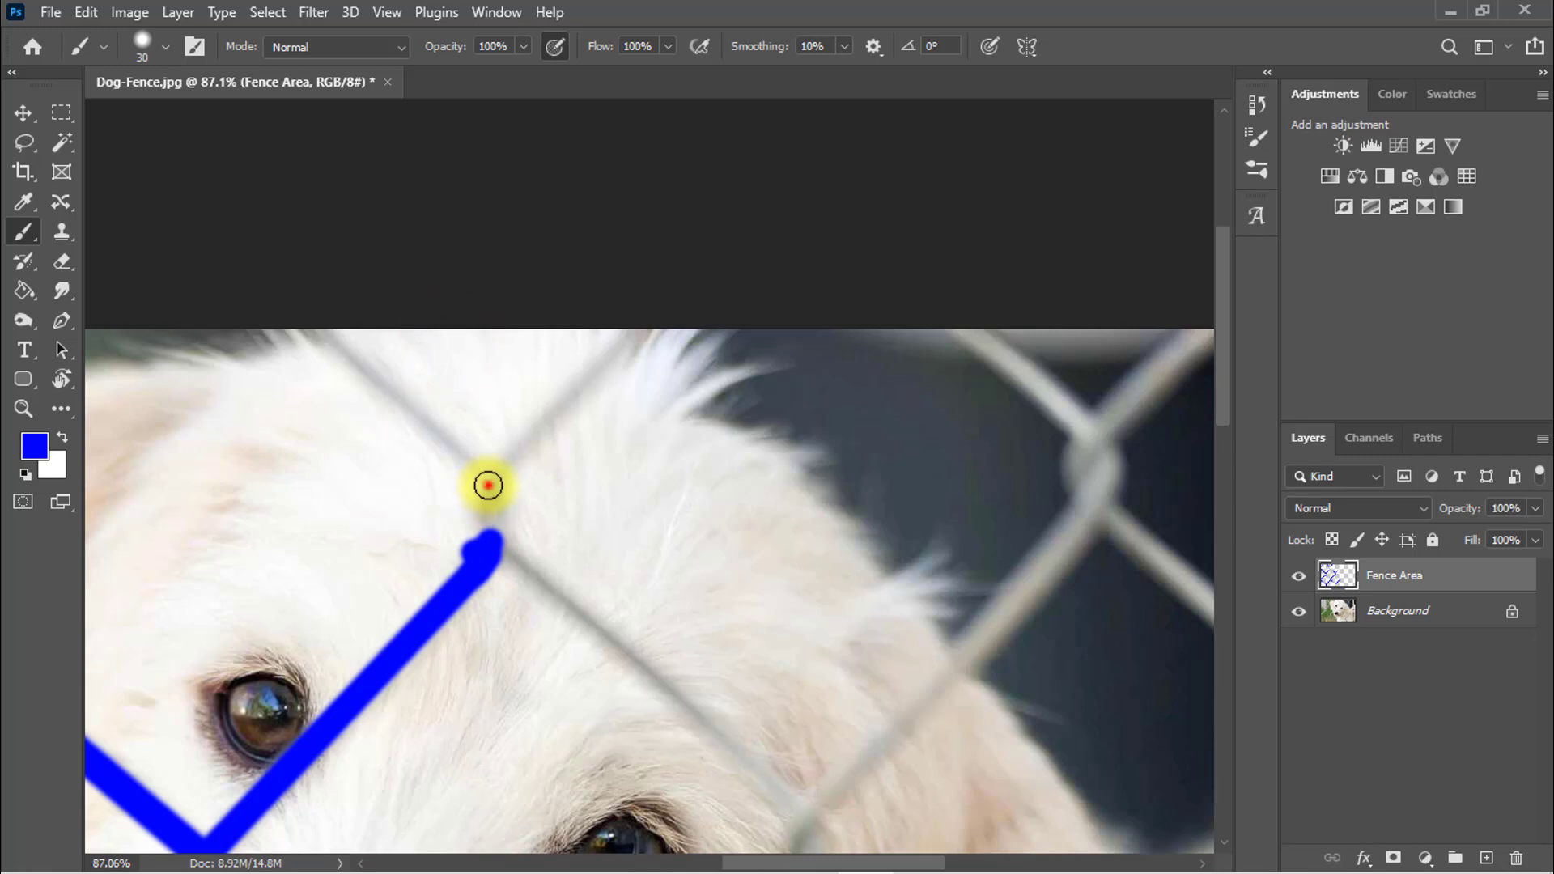
{"action": "left_click", "coordinate": [488, 485], "text": "shift"}
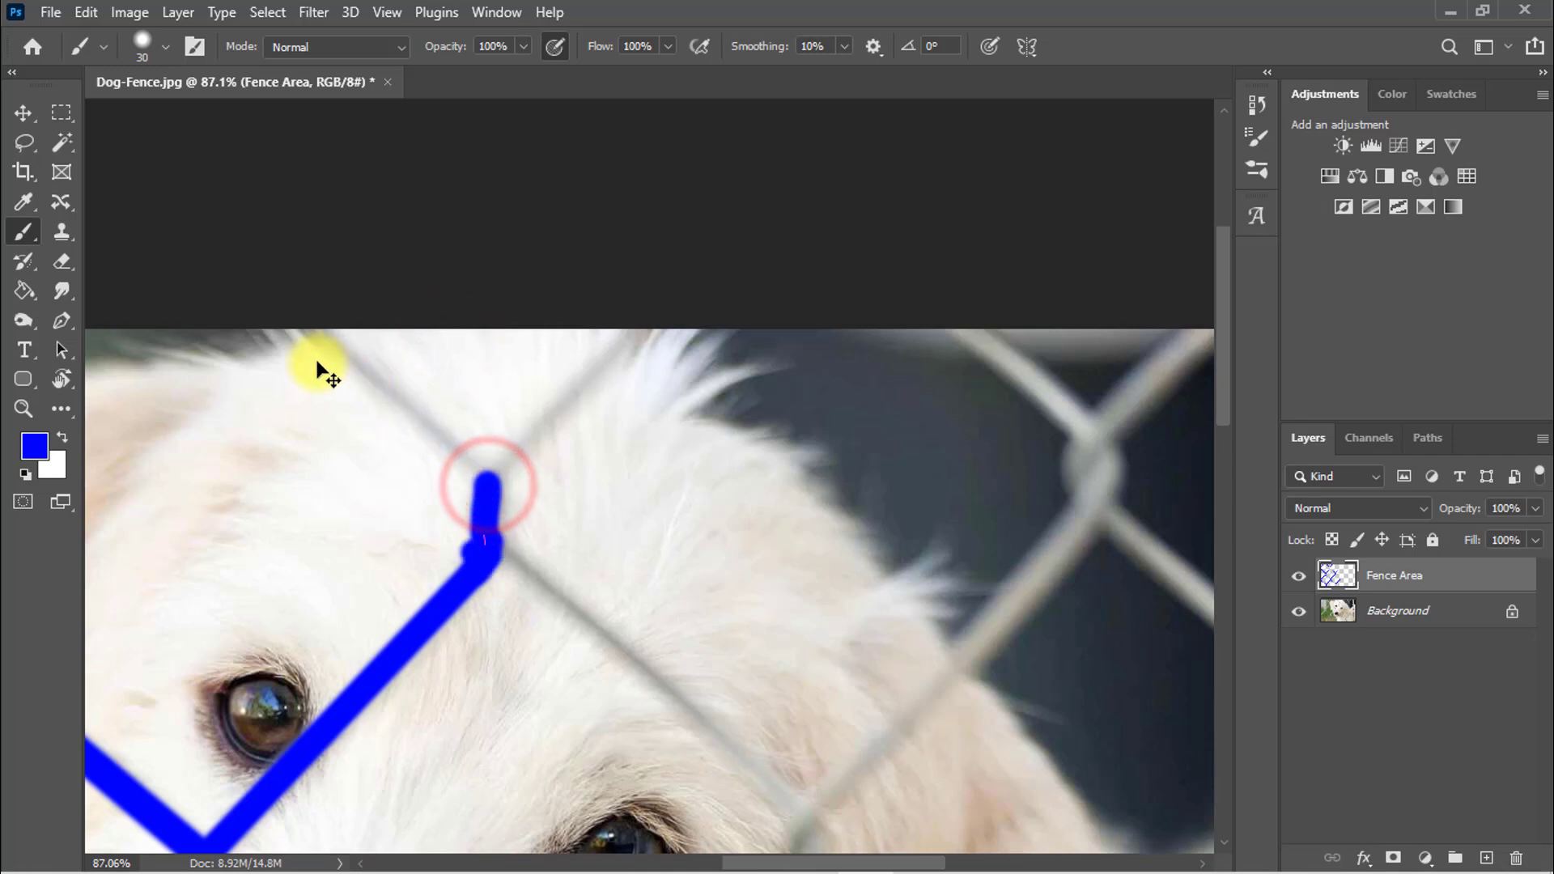
{"action": "left_click", "coordinate": [312, 334], "text": "shift"}
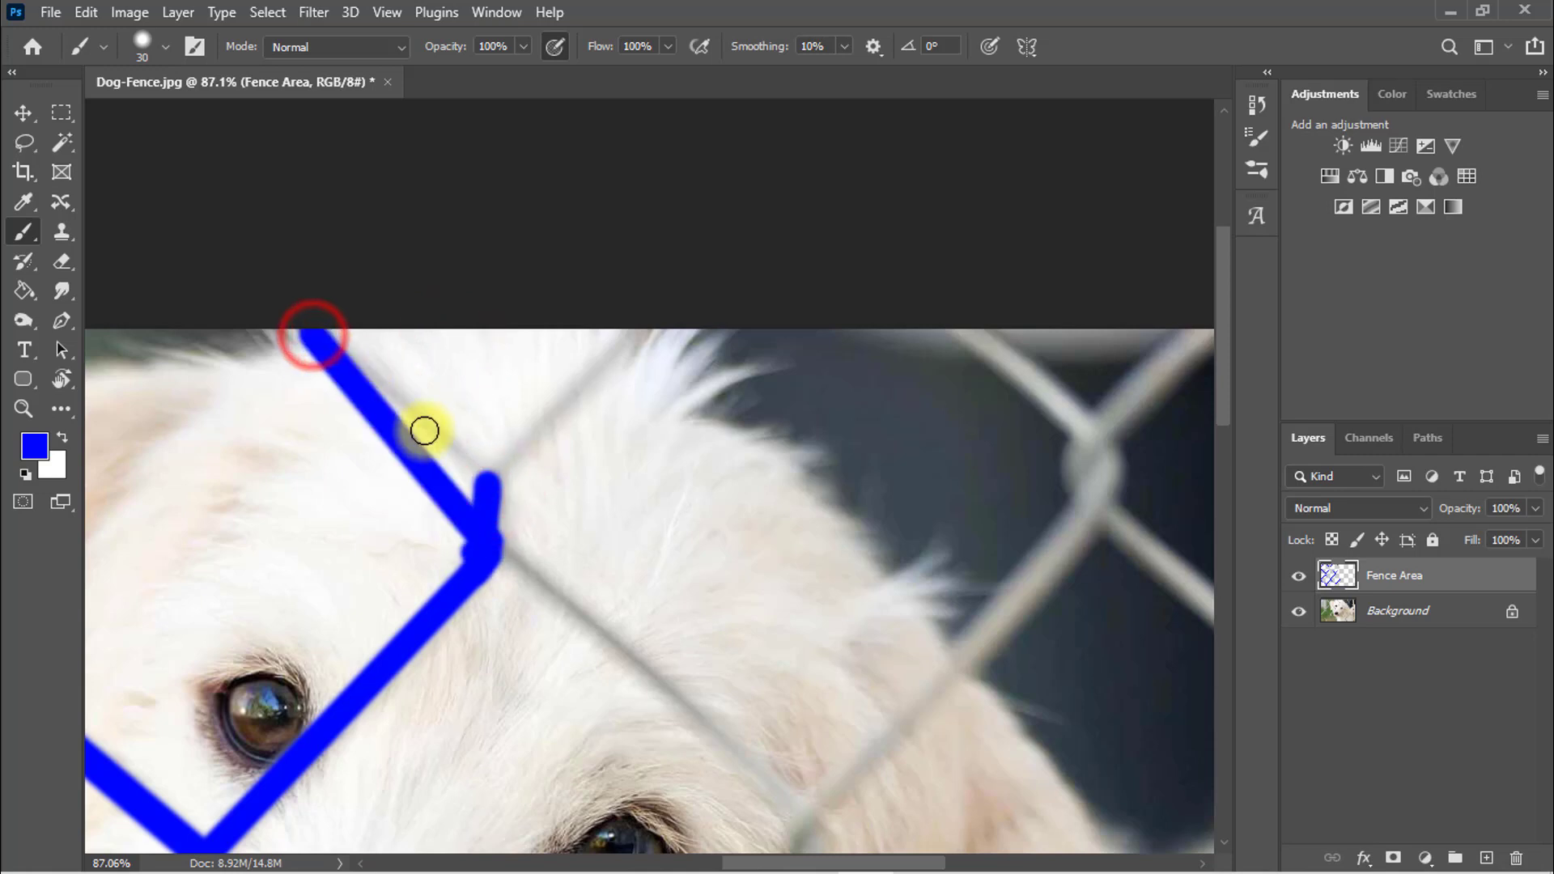
{"action": "key", "text": "ctrl+z"}
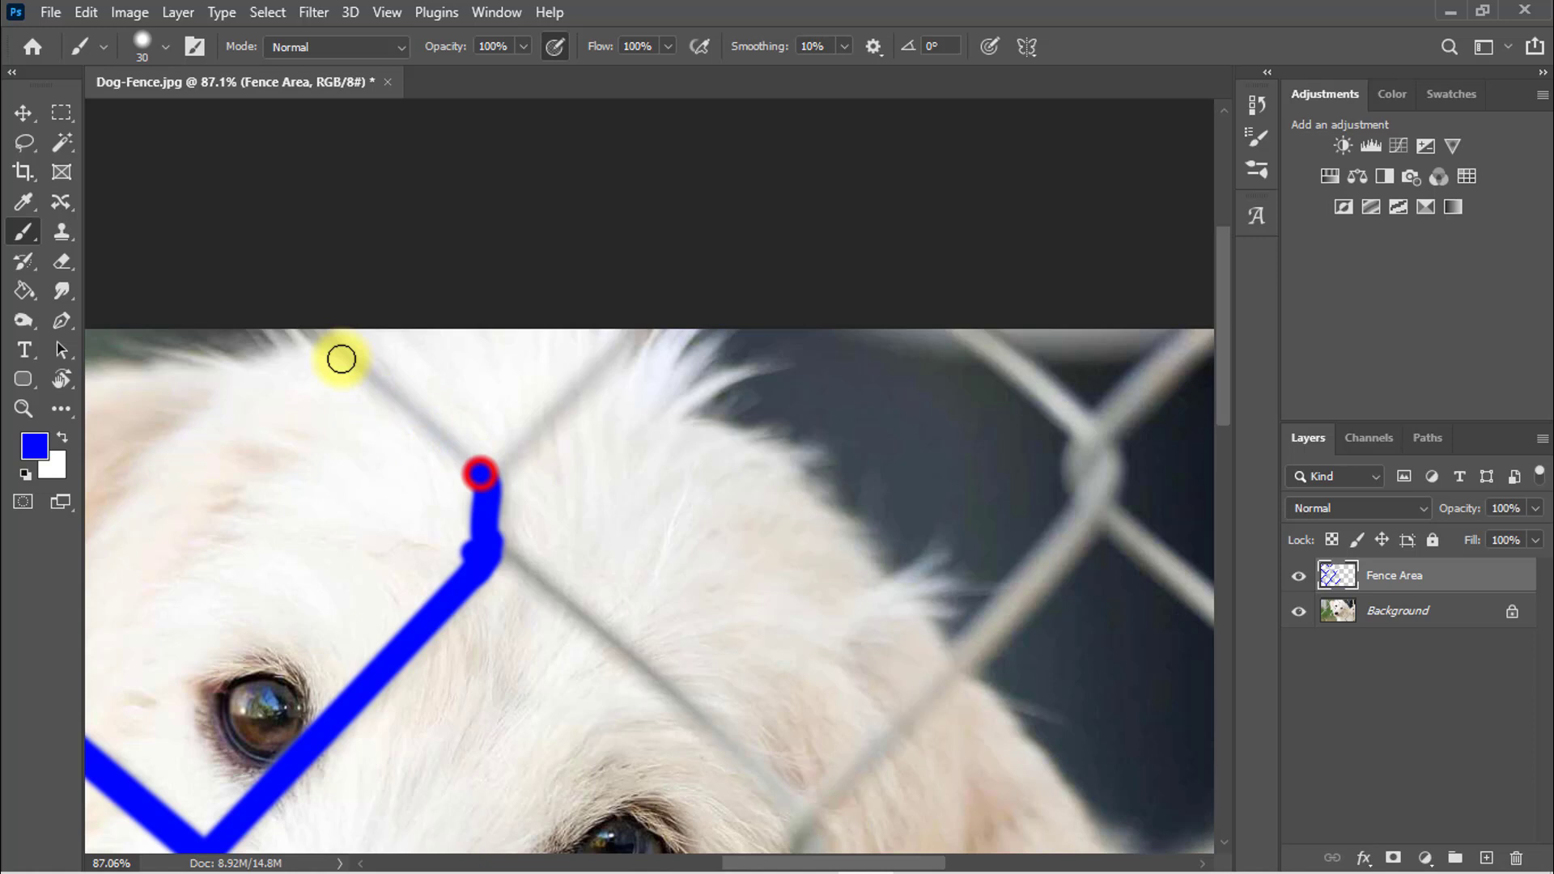
{"action": "left_click", "coordinate": [313, 335], "text": "shift"}
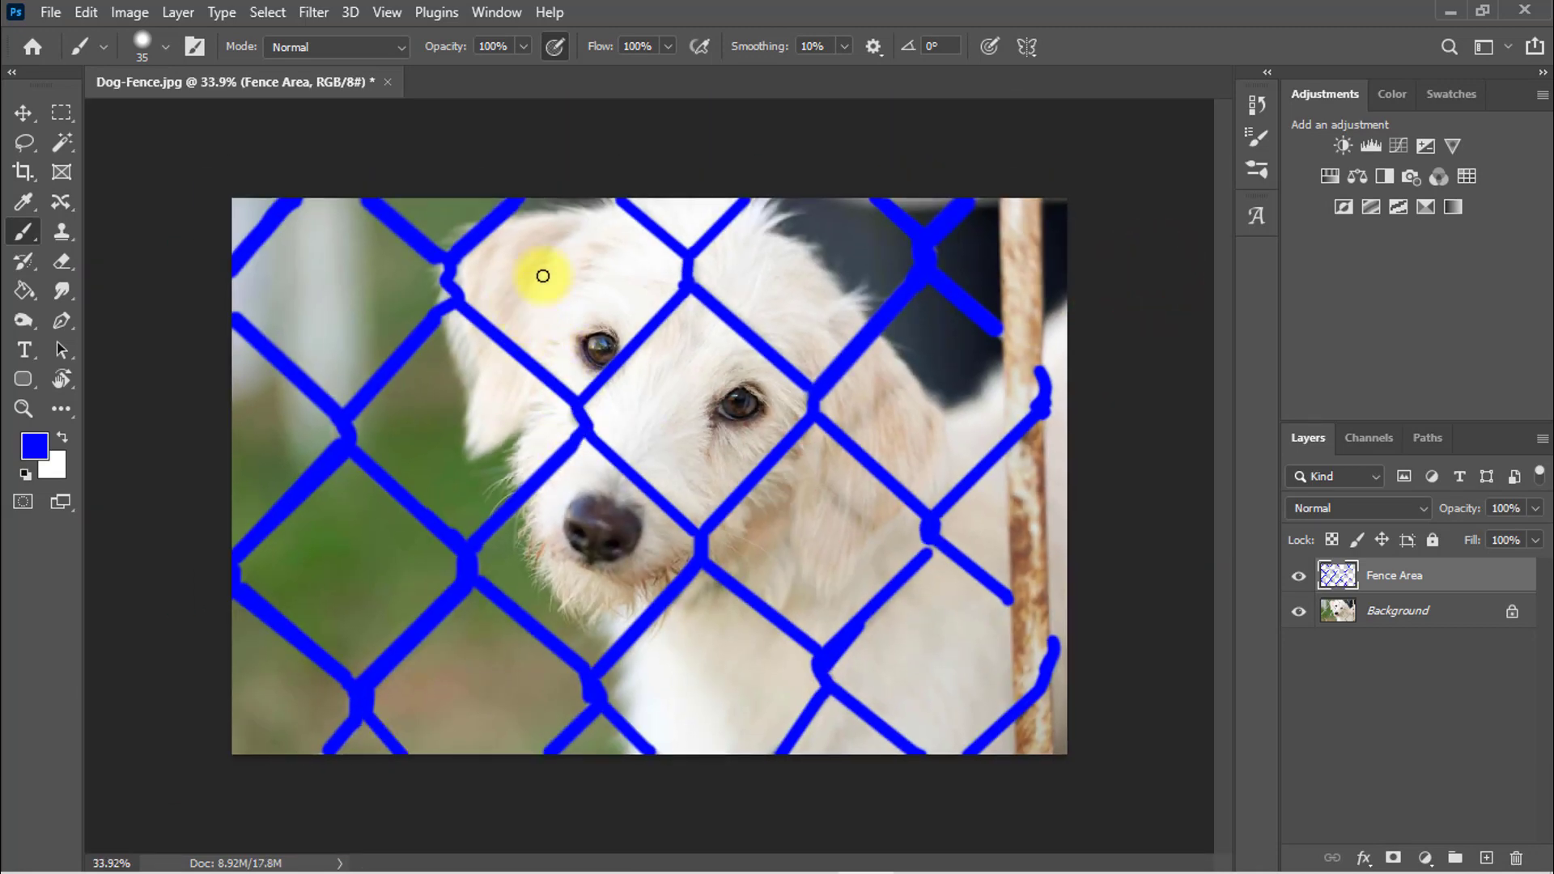
- Make the Background layer active and load the painted fence shape of the Fence Area layer as a selection
{"action": "left_click_drag", "start_coordinate": [470, 263], "coordinate": [956, 447]}
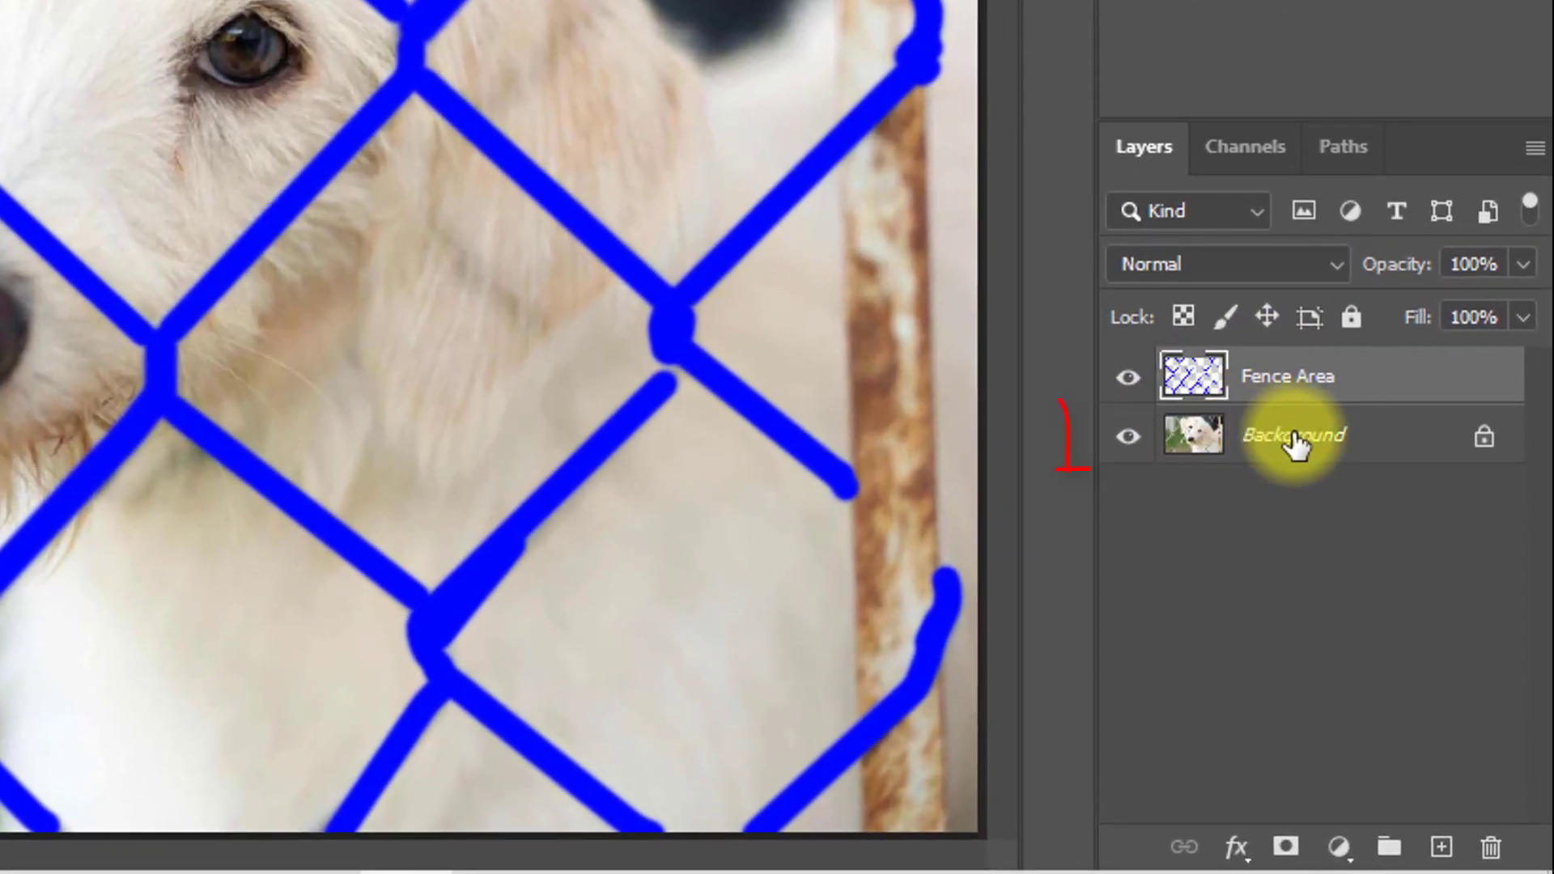
{"action": "left_click", "coordinate": [1302, 444]}
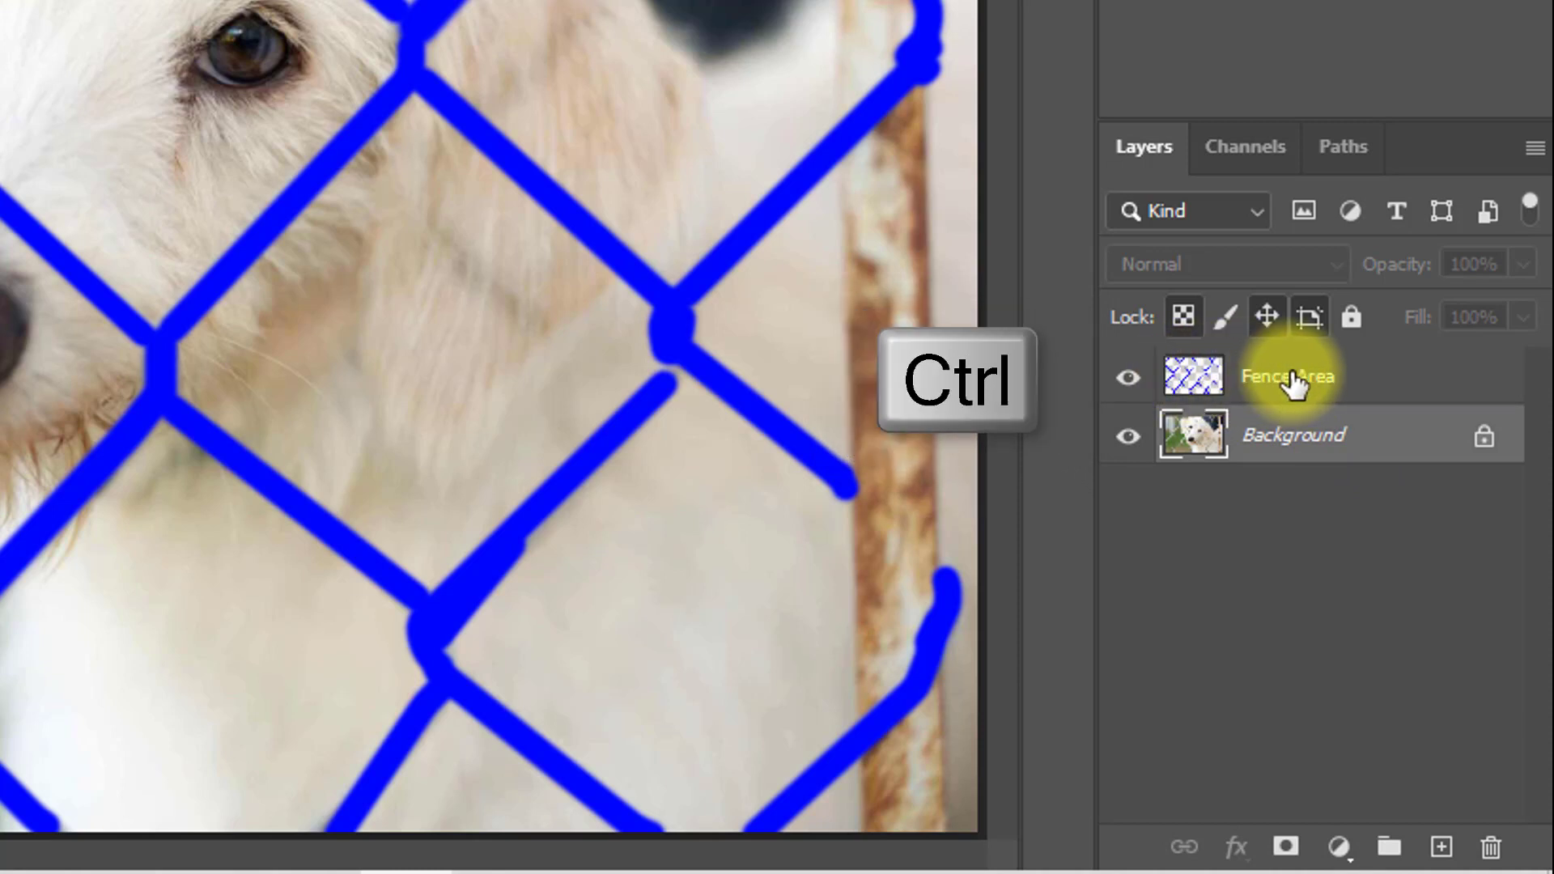
{"action": "left_click", "coordinate": [1200, 376], "text": "ctrl"}
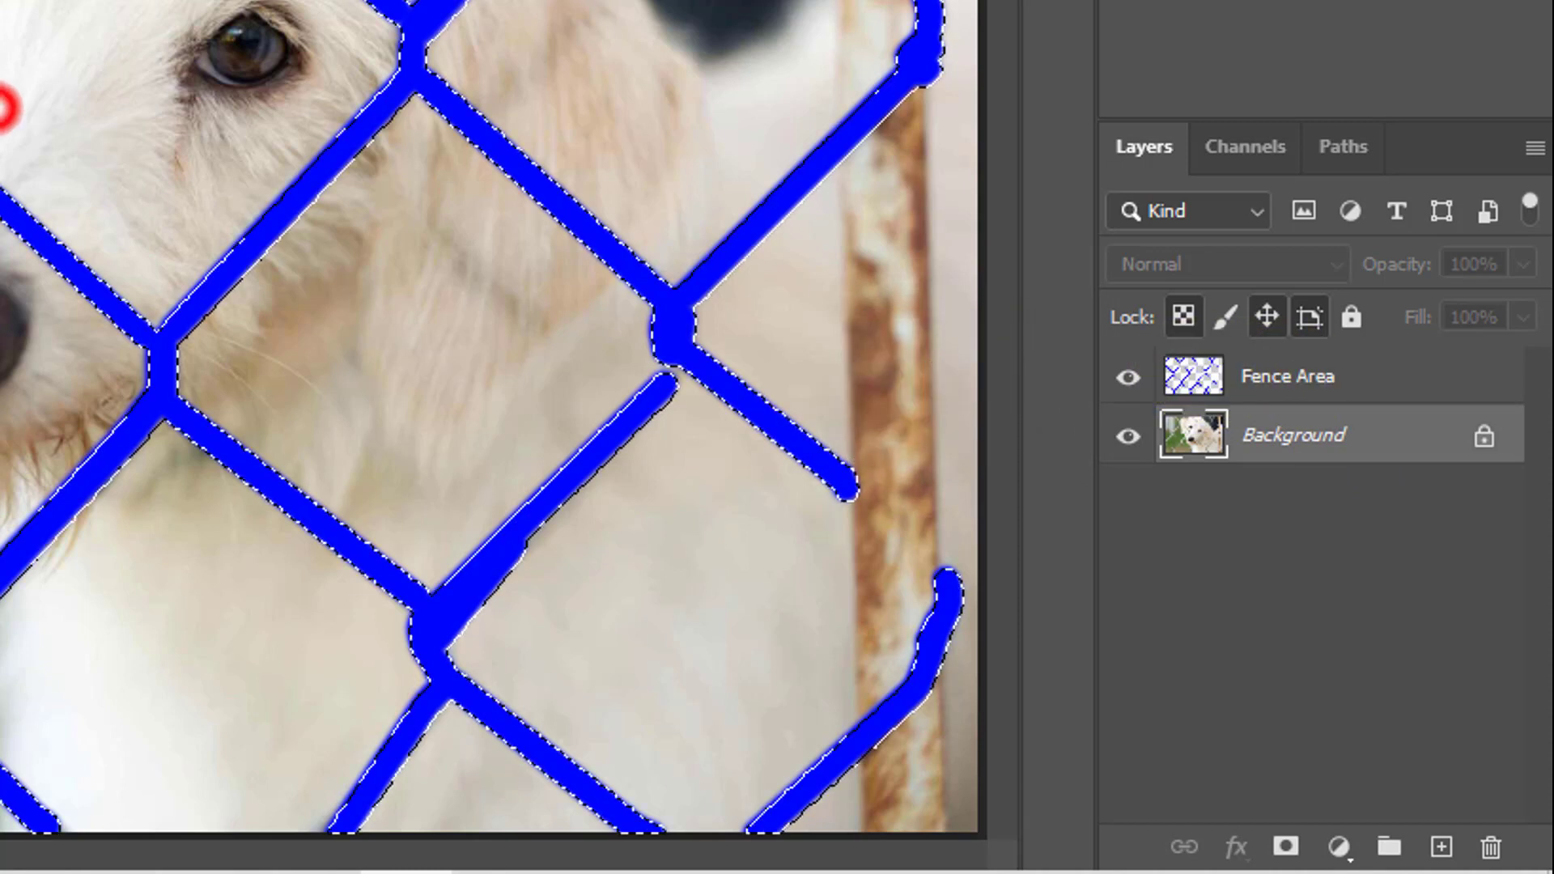
{"action": "scroll", "coordinate": [0, 107], "scroll_direction": "up", "scroll_amount": 5}
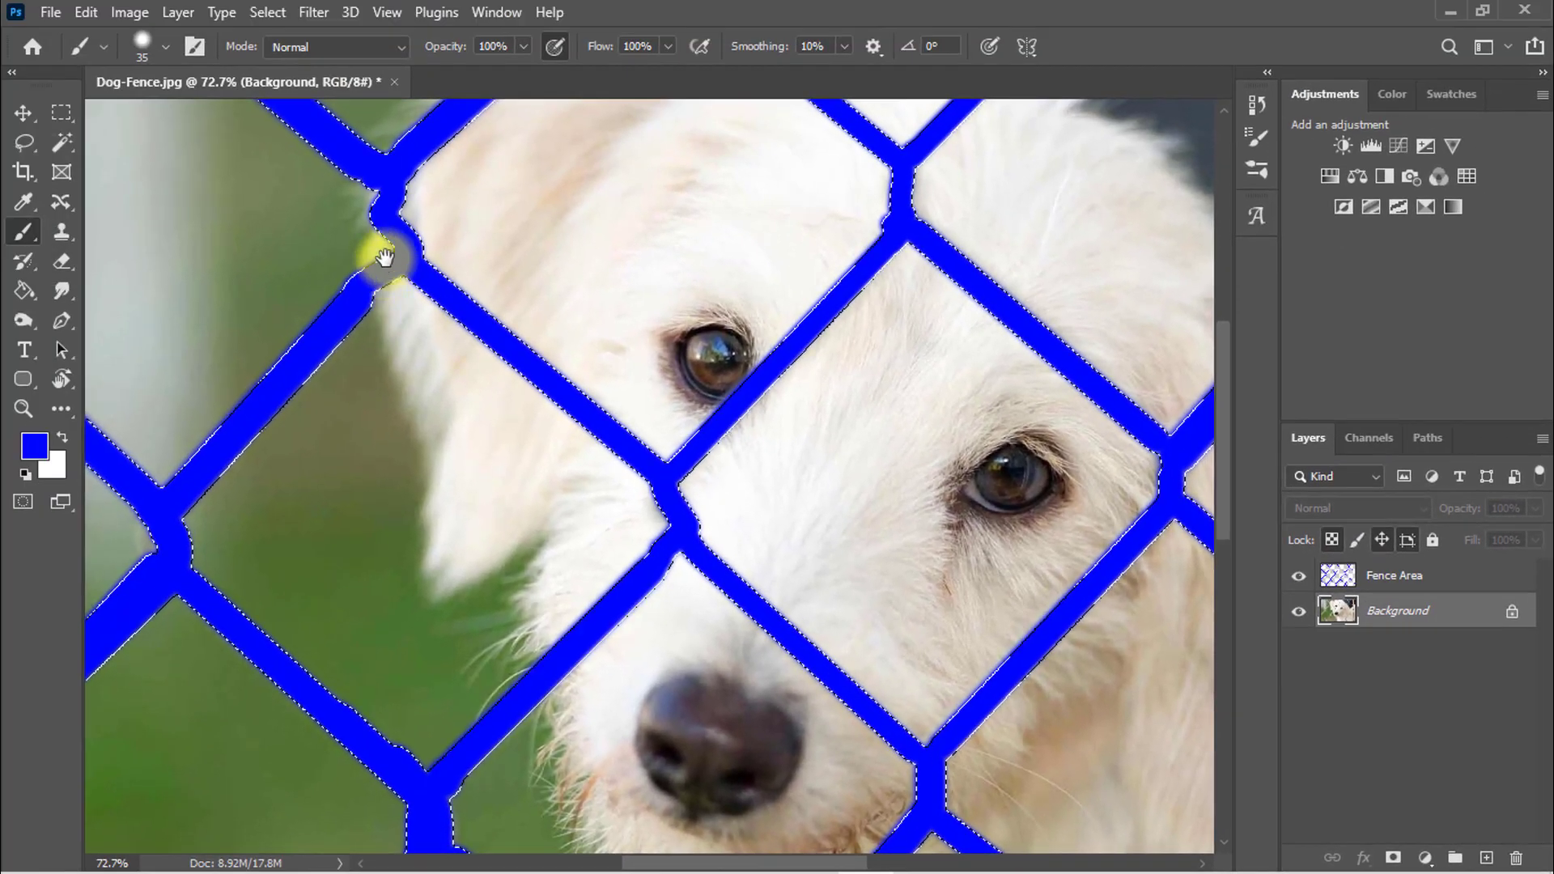
{"action": "scroll", "coordinate": [864, 227], "scroll_direction": "up", "scroll_amount": 2}
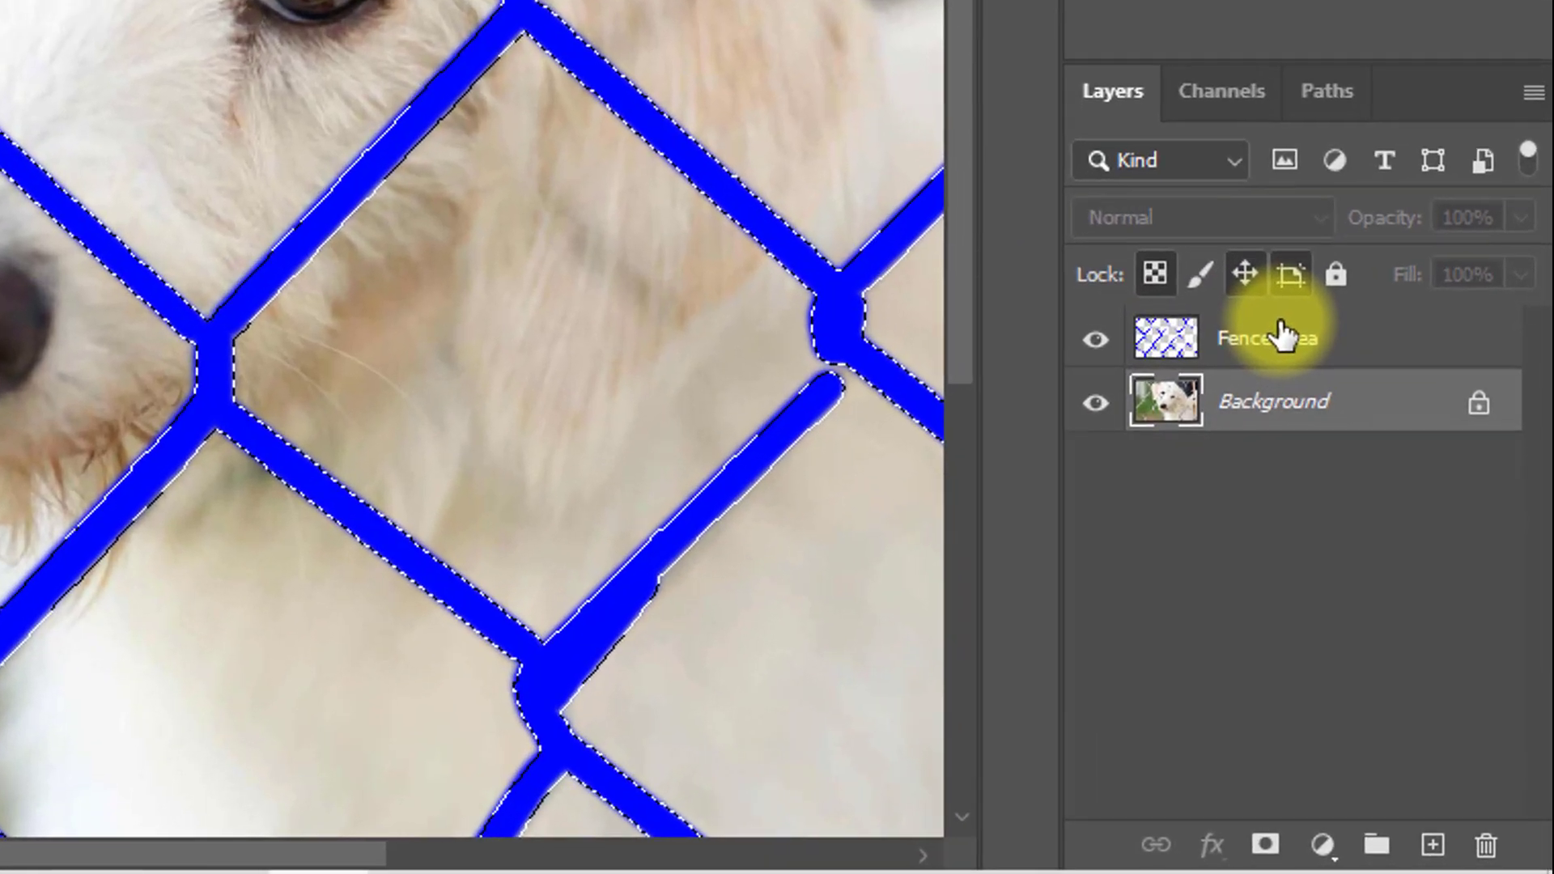
- Hide the Fence Area layer and make the Background layer active with the fence selection kept
{"action": "left_click", "coordinate": [1389, 578]}
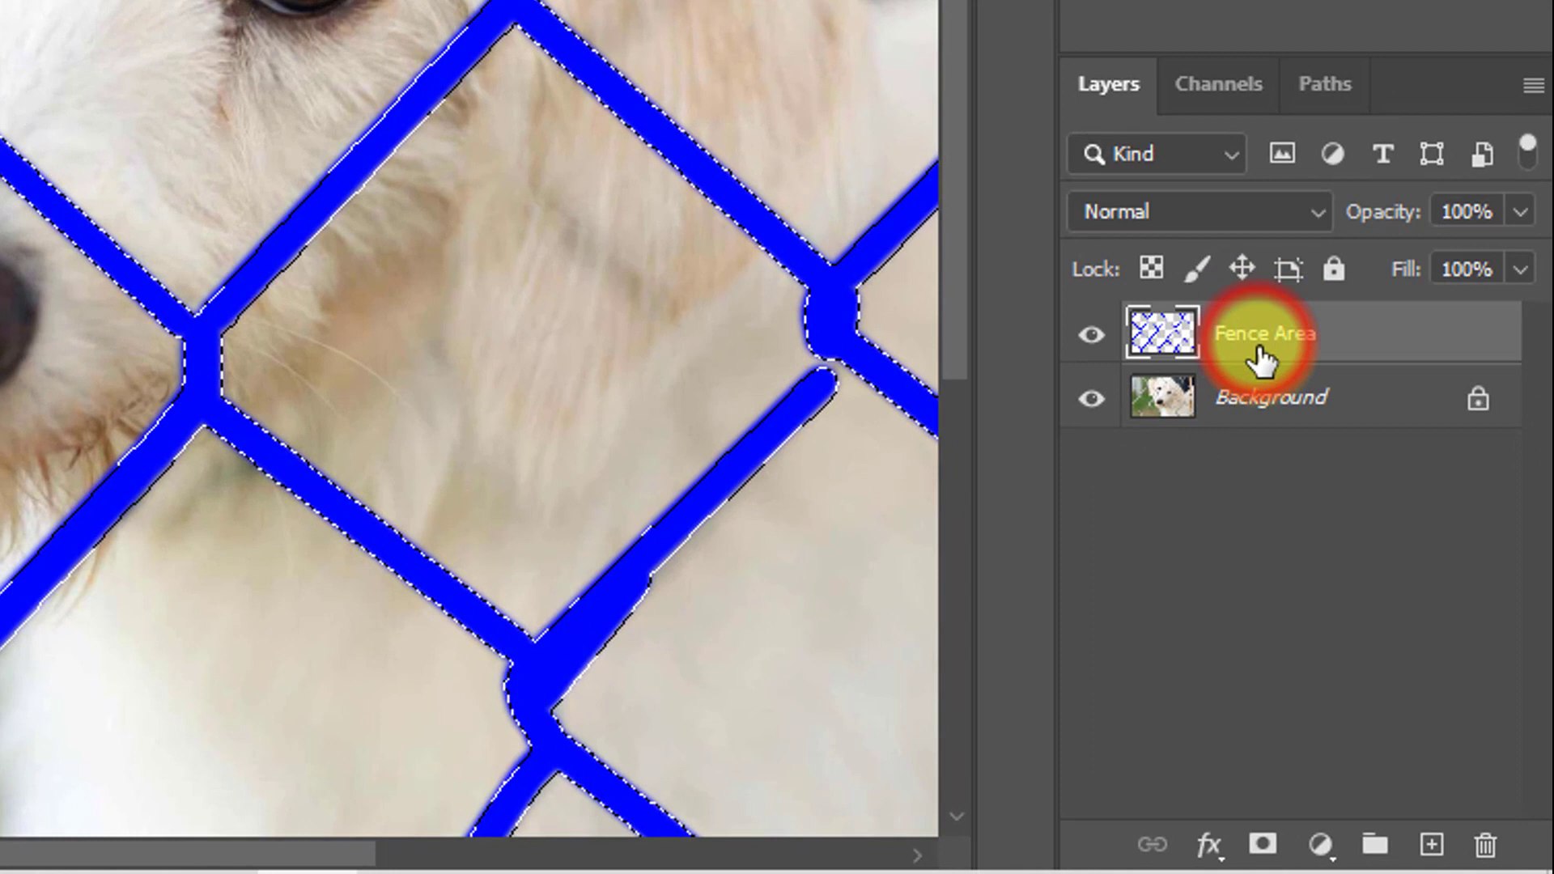
{"action": "left_click", "coordinate": [1091, 333]}
{"action": "key", "text": "ctrl+minus"}
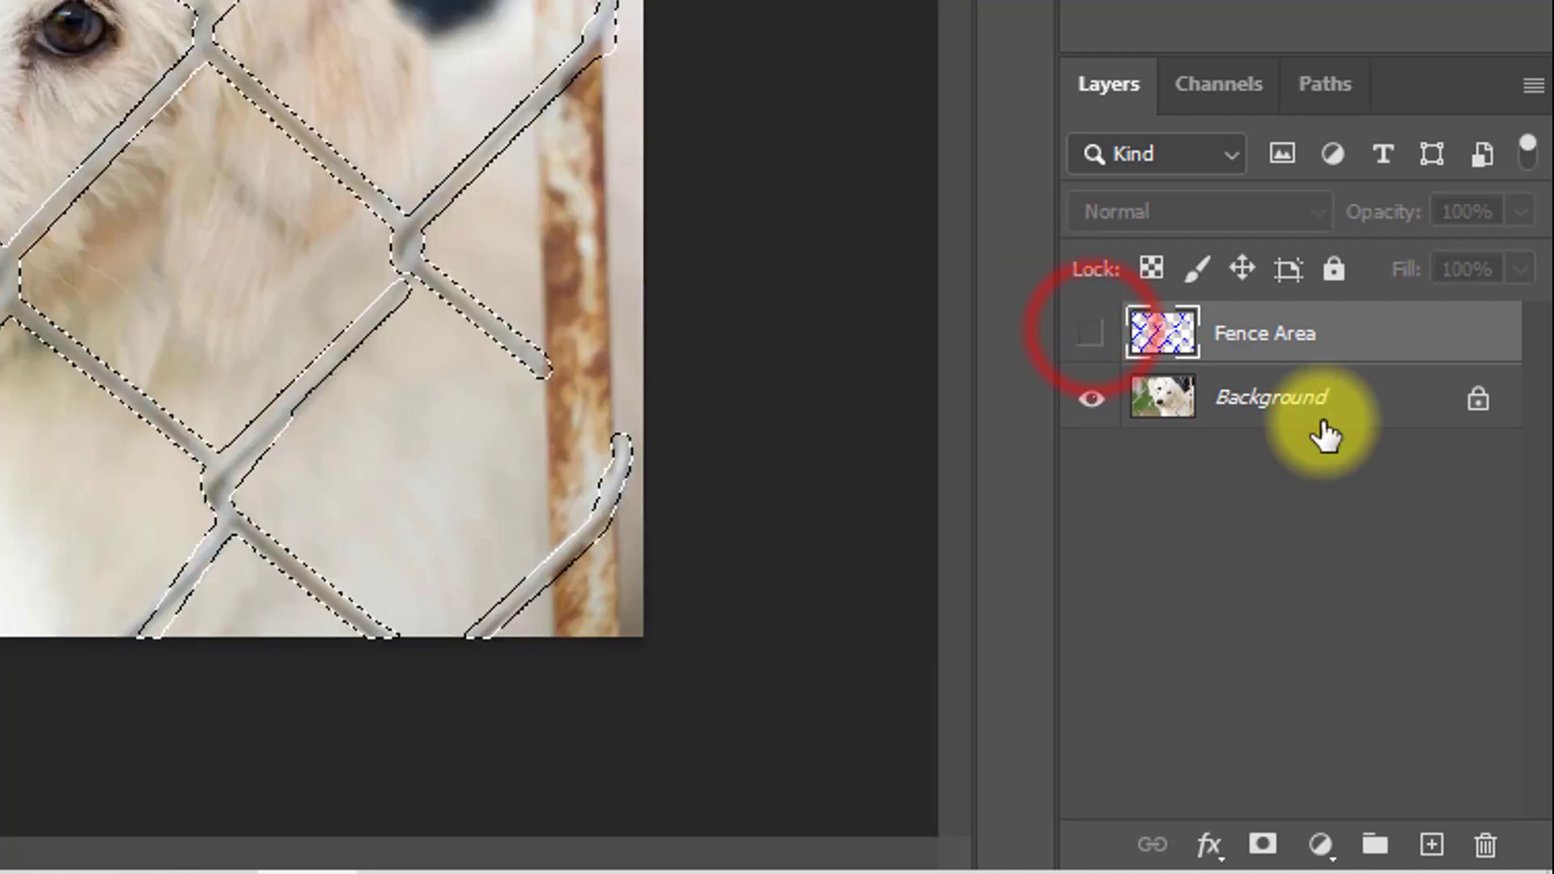
{"action": "left_click", "coordinate": [1281, 414]}
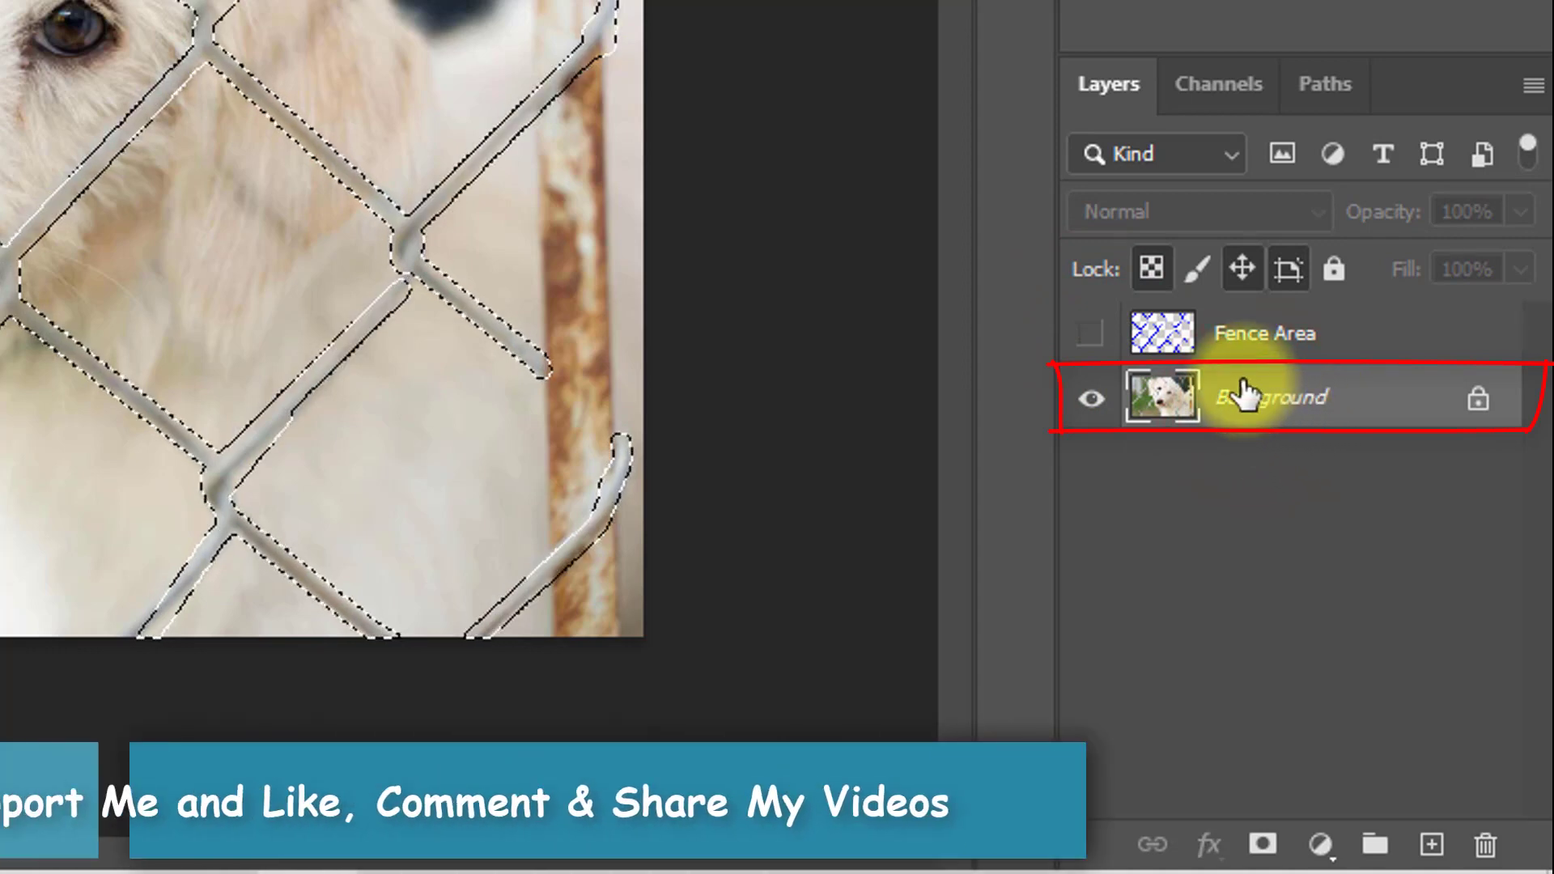
{"action": "key", "text": "ctrl+plus"}
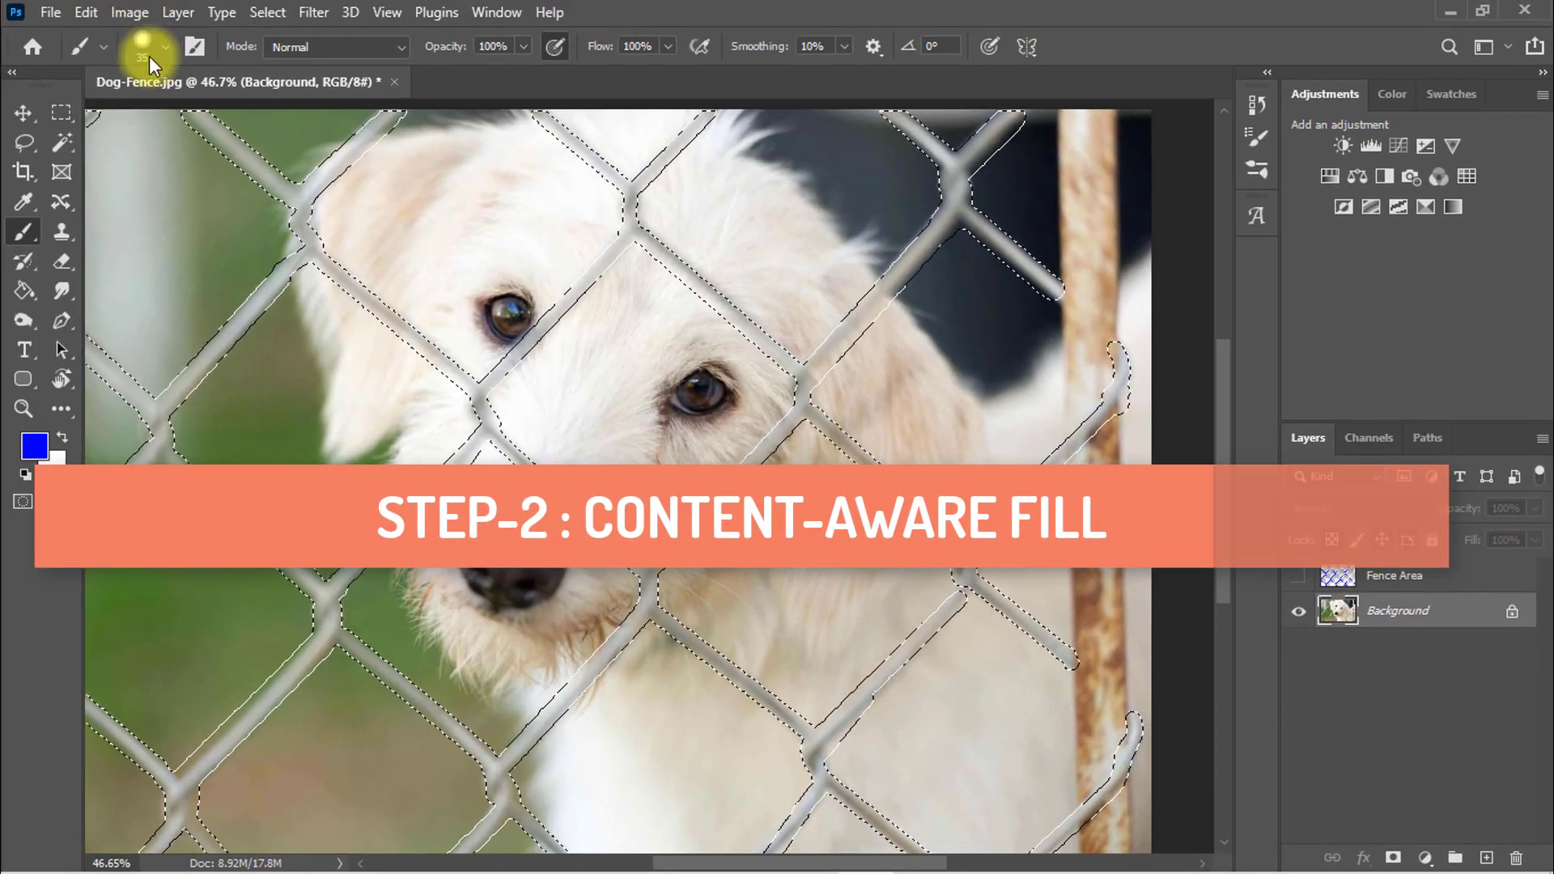
- Open Content-Aware Fill for the fence selection on the Background layer and examine the filled dog and background in its preview
{"action": "left_click", "coordinate": [86, 15]}
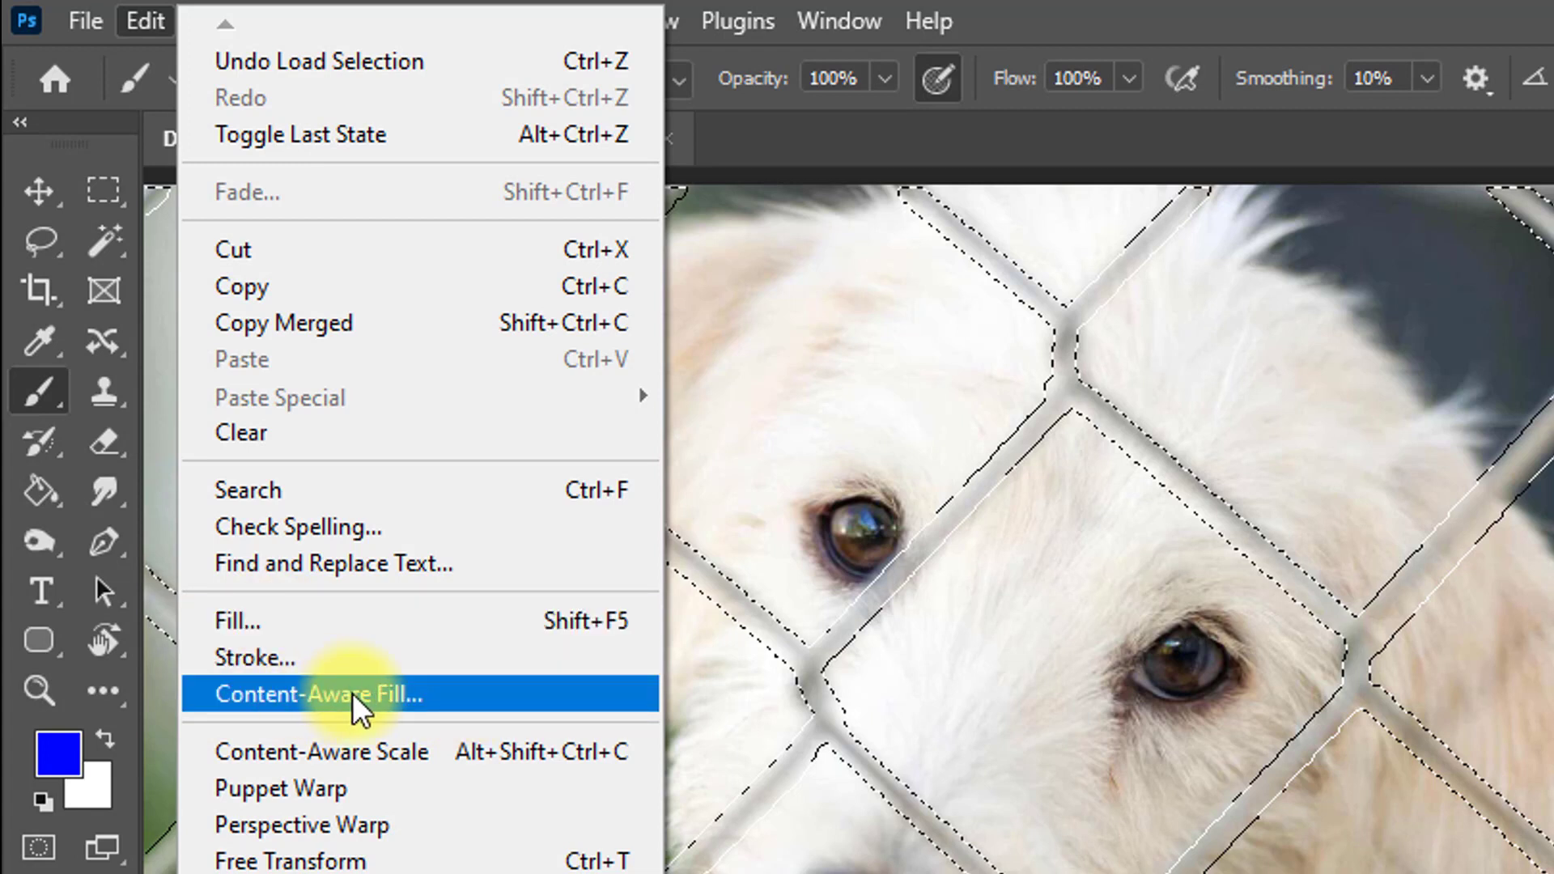
{"action": "left_click", "coordinate": [421, 697]}
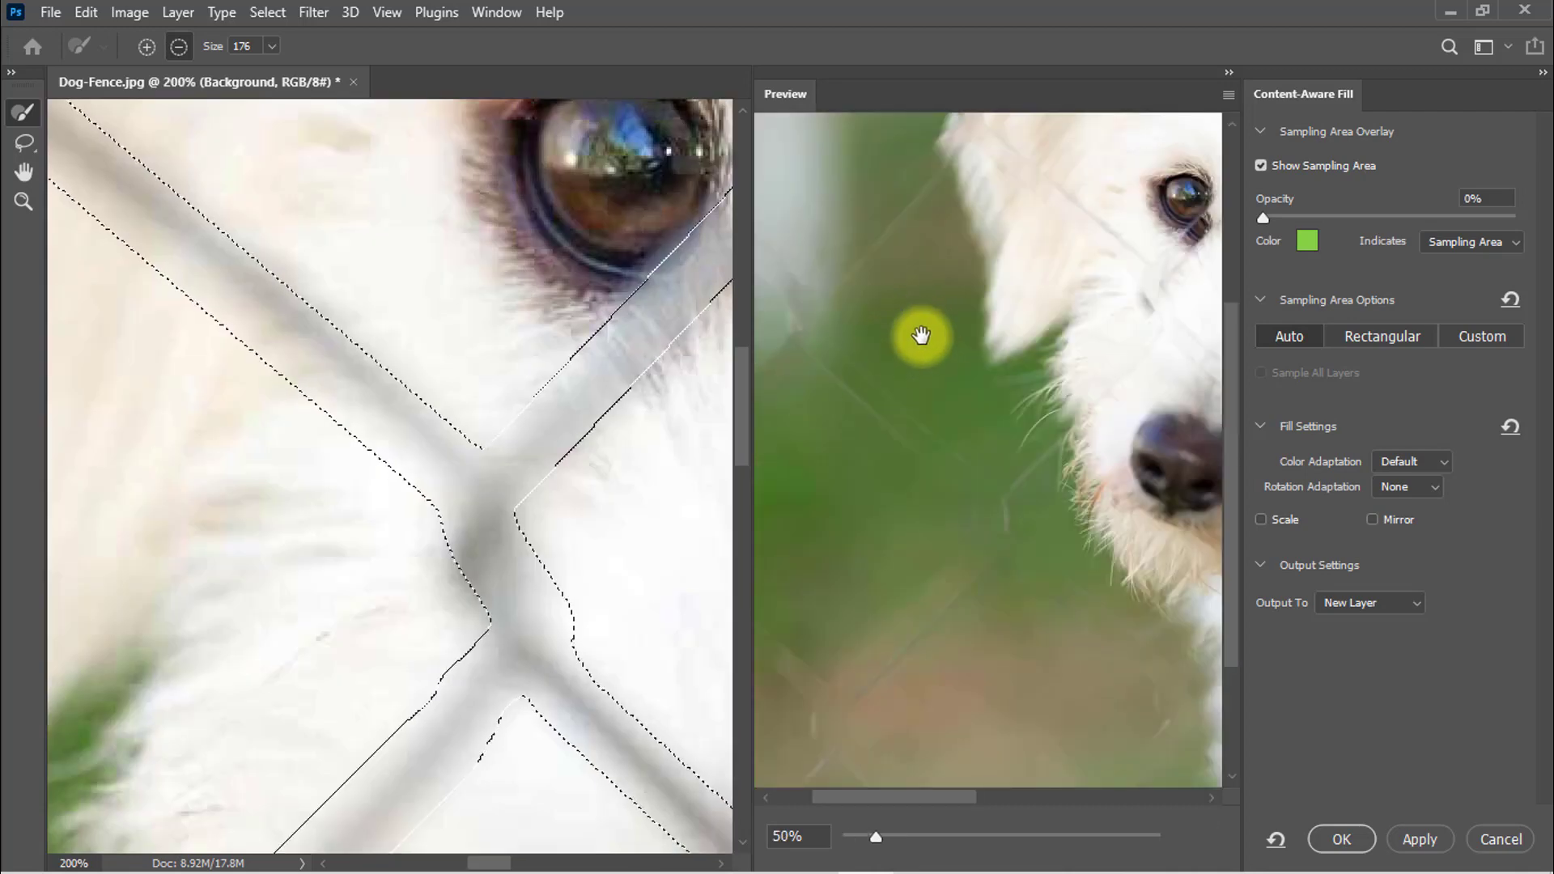
{"action": "left_click_drag", "start_coordinate": [919, 333], "coordinate": [1141, 174]}
{"action": "scroll", "coordinate": [1037, 278], "scroll_direction": "down", "scroll_amount": 1}
{"action": "left_click_drag", "start_coordinate": [999, 271], "coordinate": [701, 496]}
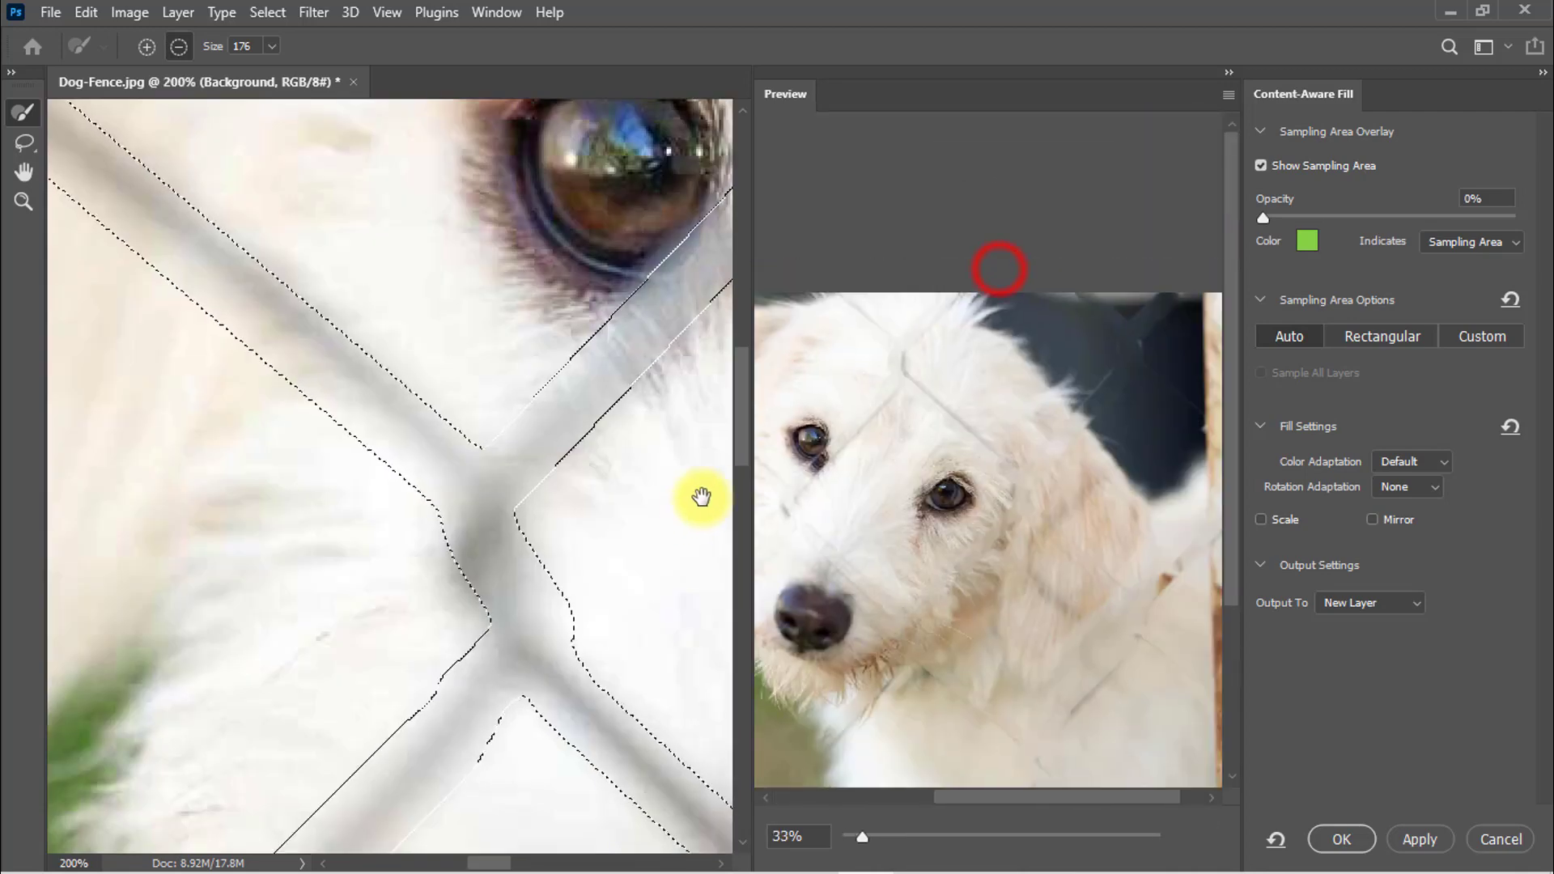
- Inspect the filled fur more closely in the preview and leave Content-Aware Fill without applying it
{"action": "scroll", "coordinate": [1025, 373], "scroll_direction": "up", "scroll_amount": 1}
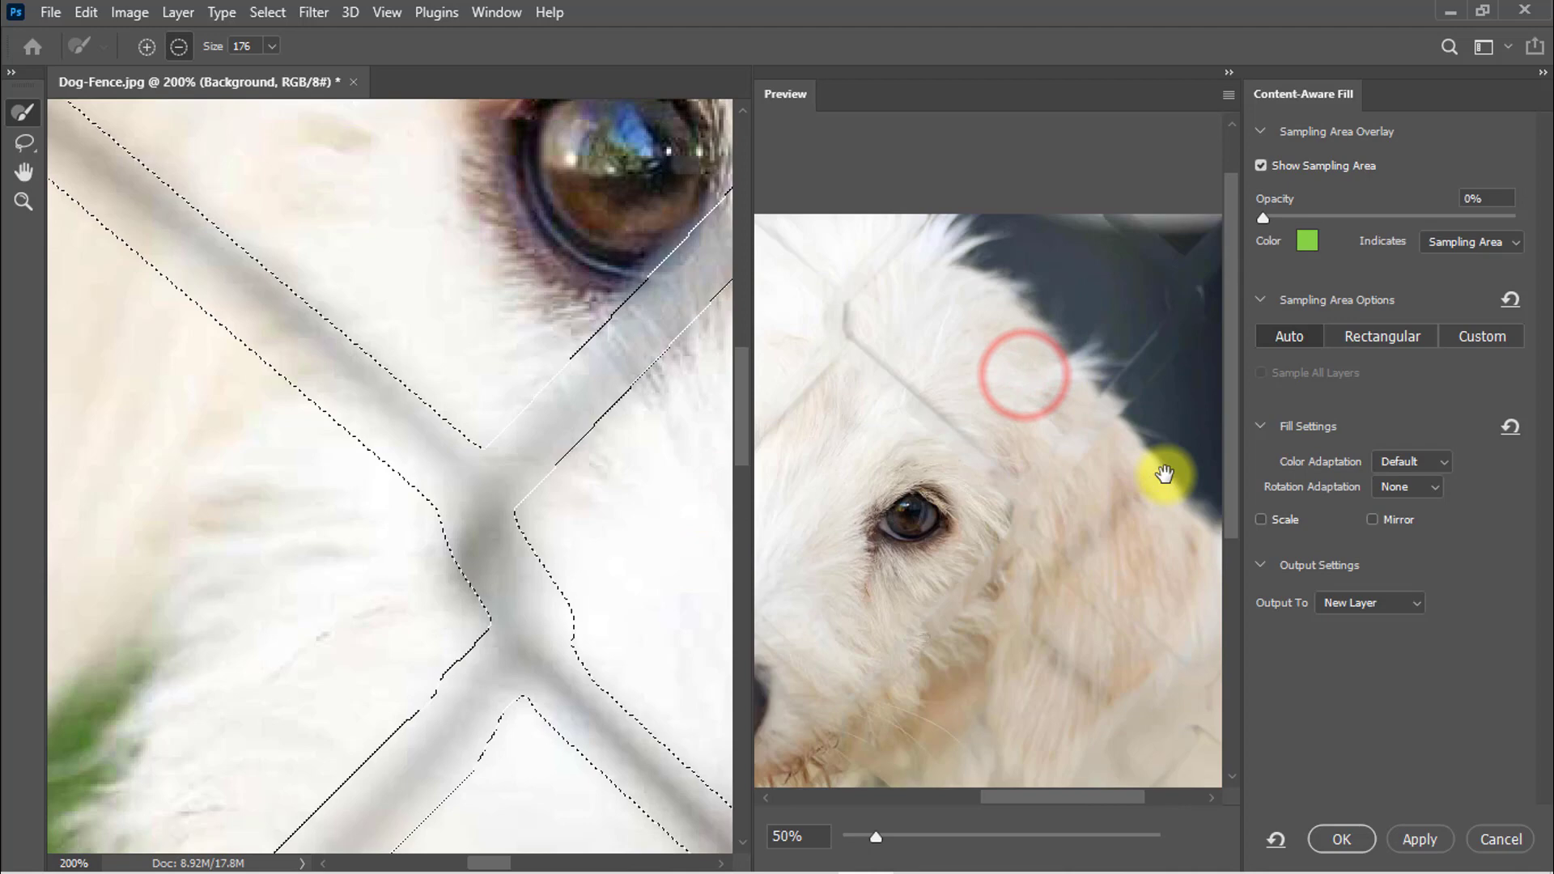
{"action": "left_click", "coordinate": [1501, 840]}
{"action": "key", "text": "ctrl+0"}
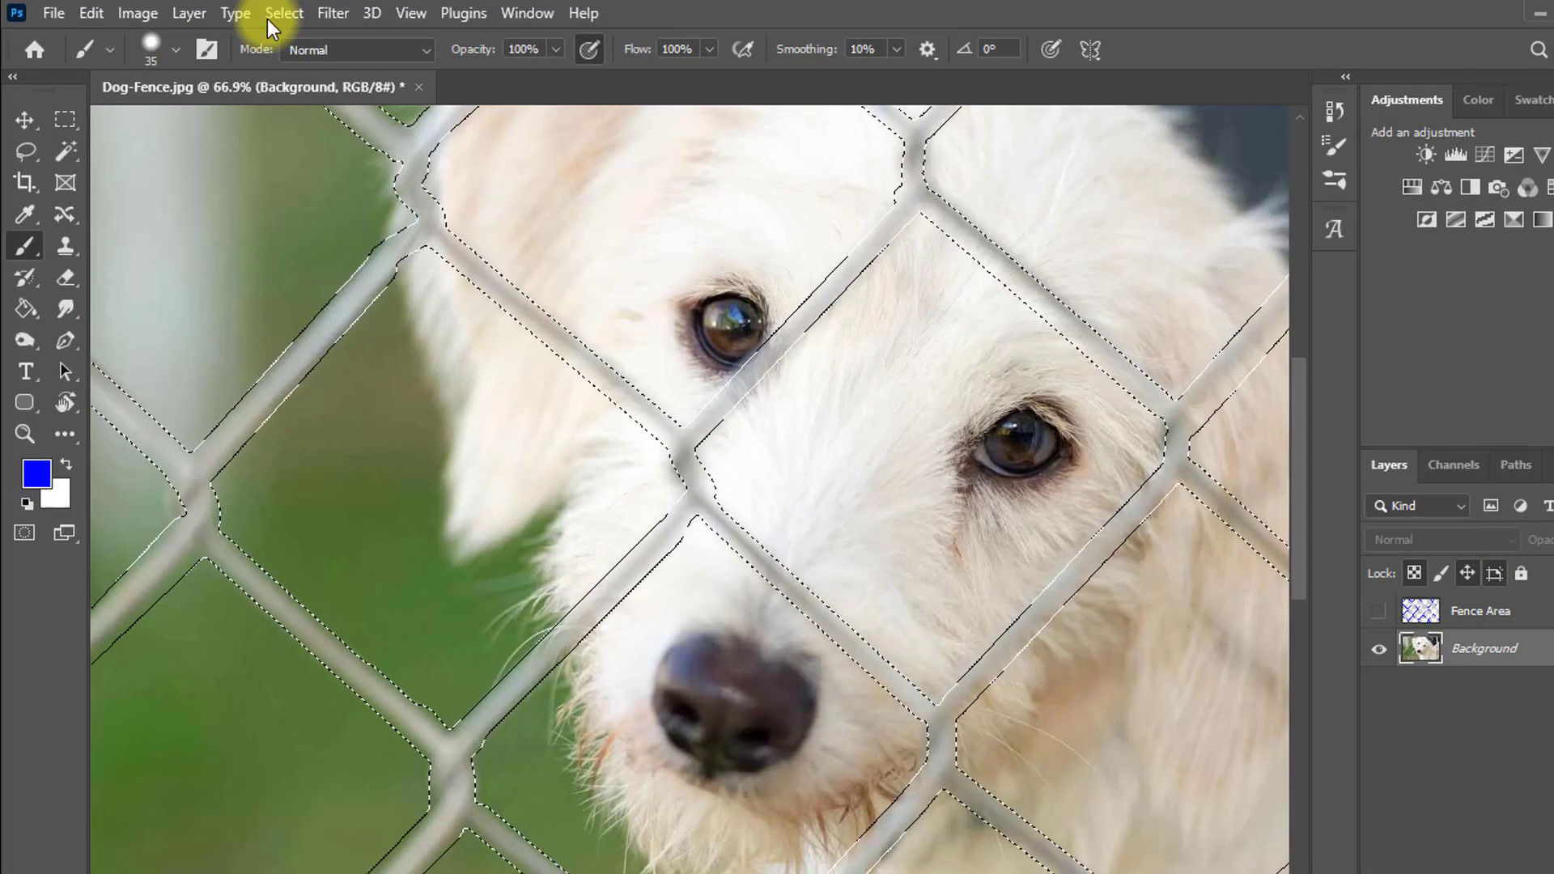
- Expand the fence selection by 3 pixels
{"action": "left_click", "coordinate": [414, 18]}
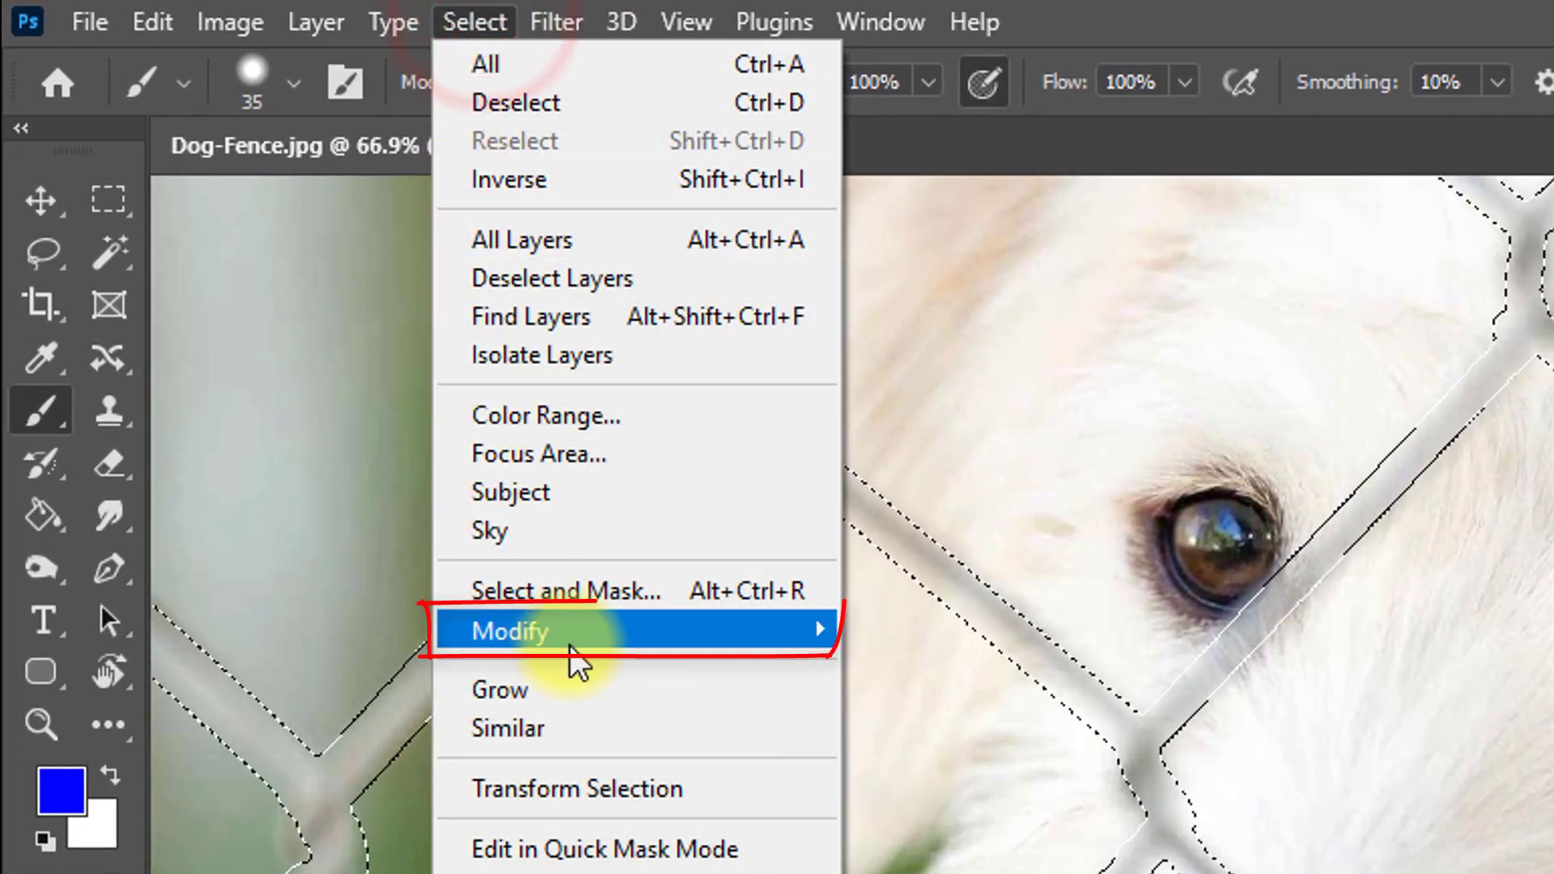
{"action": "left_click", "coordinate": [586, 641]}
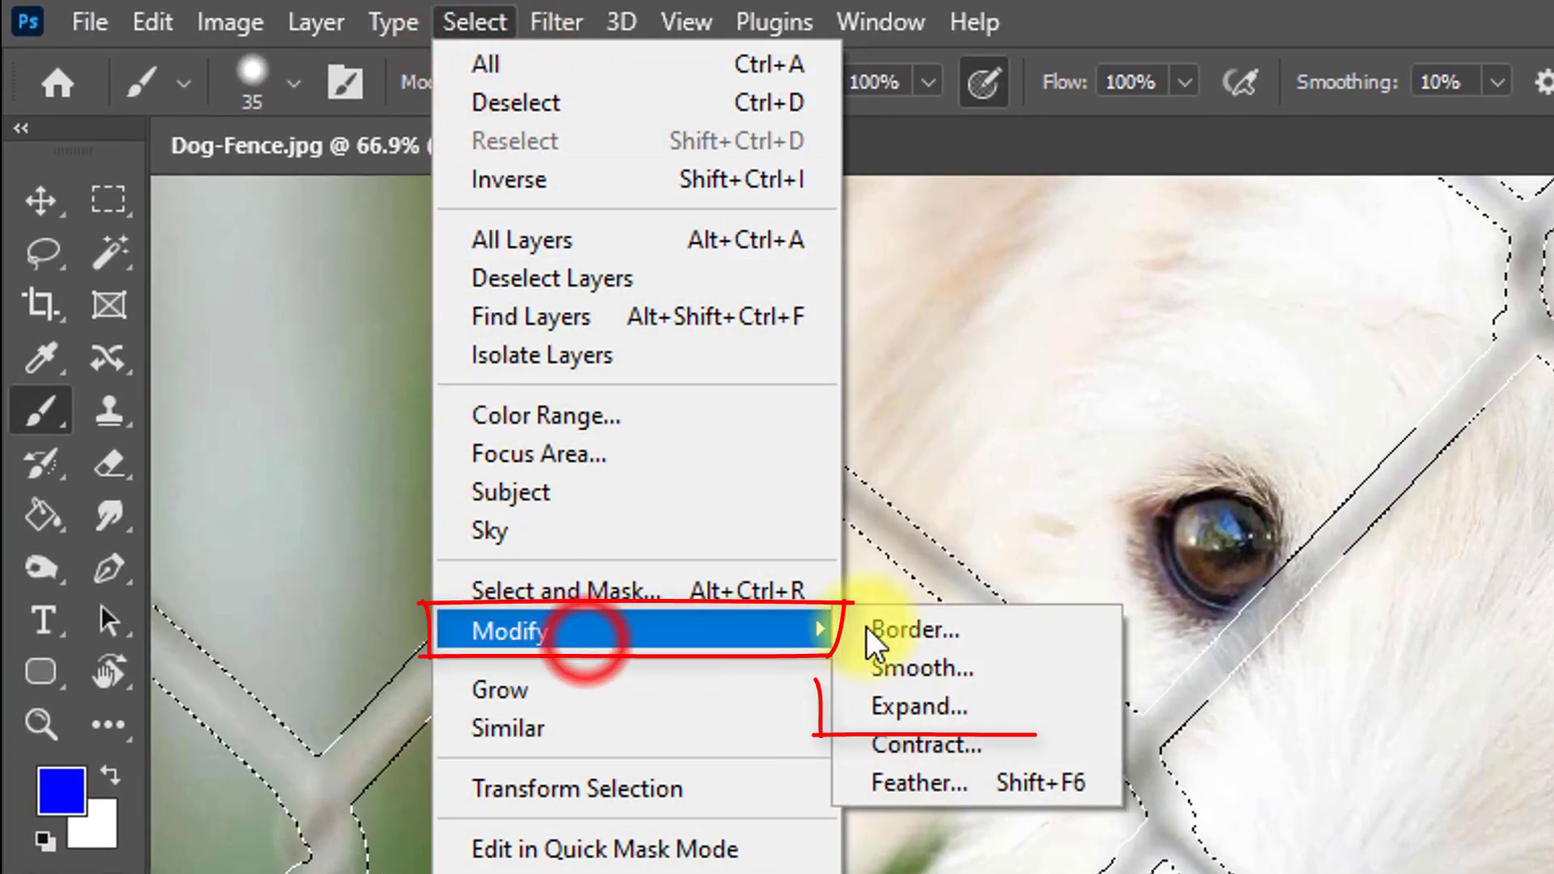
{"action": "left_click", "coordinate": [933, 707]}
{"action": "left_click", "coordinate": [1301, 485]}
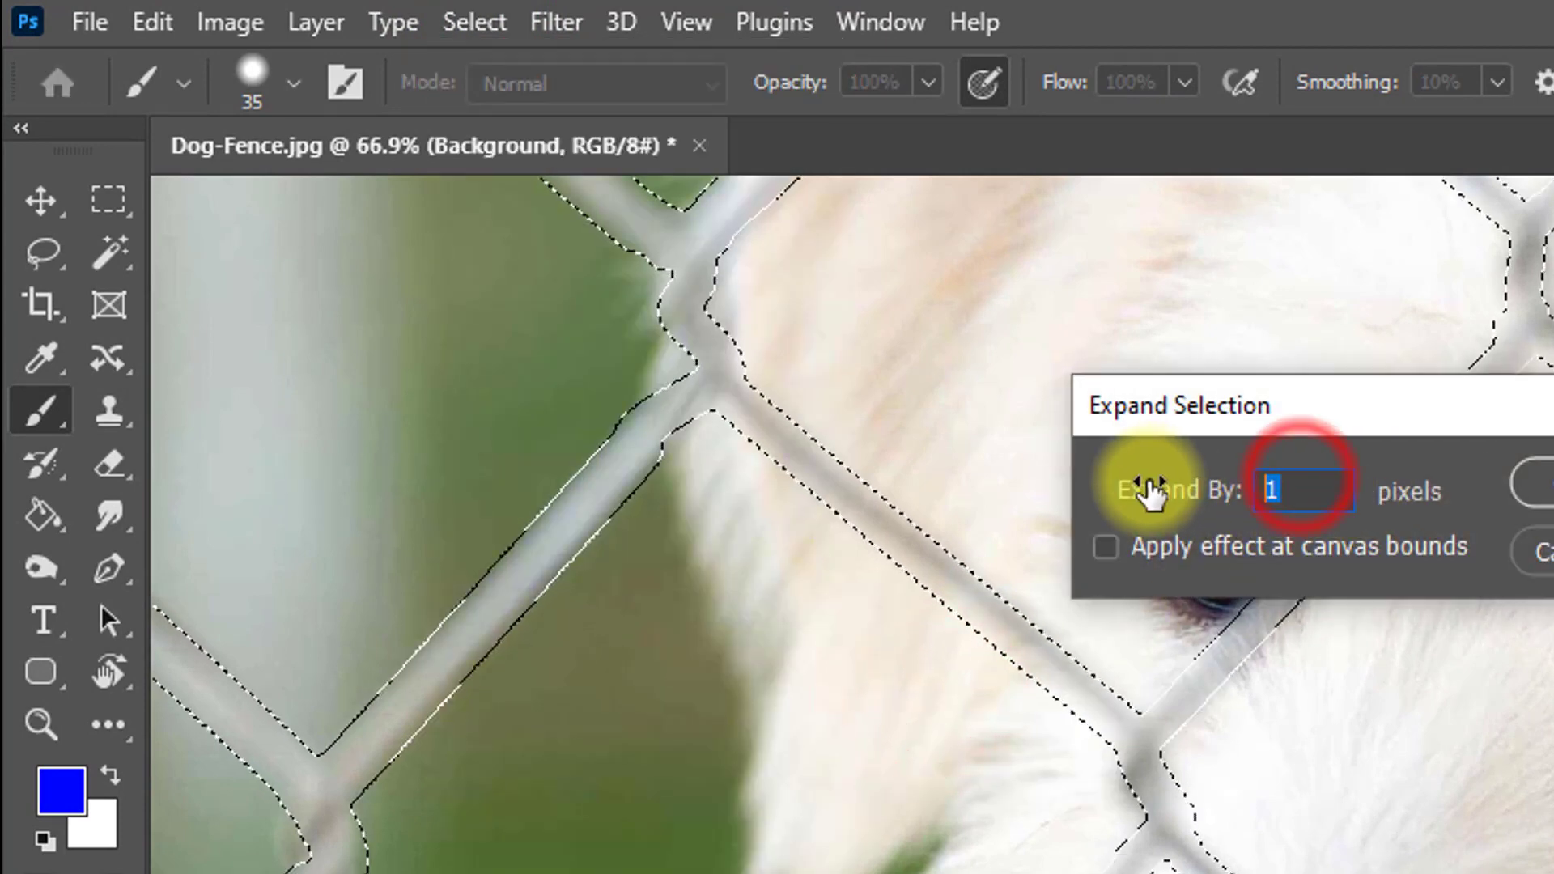
{"action": "type", "text": "3"}
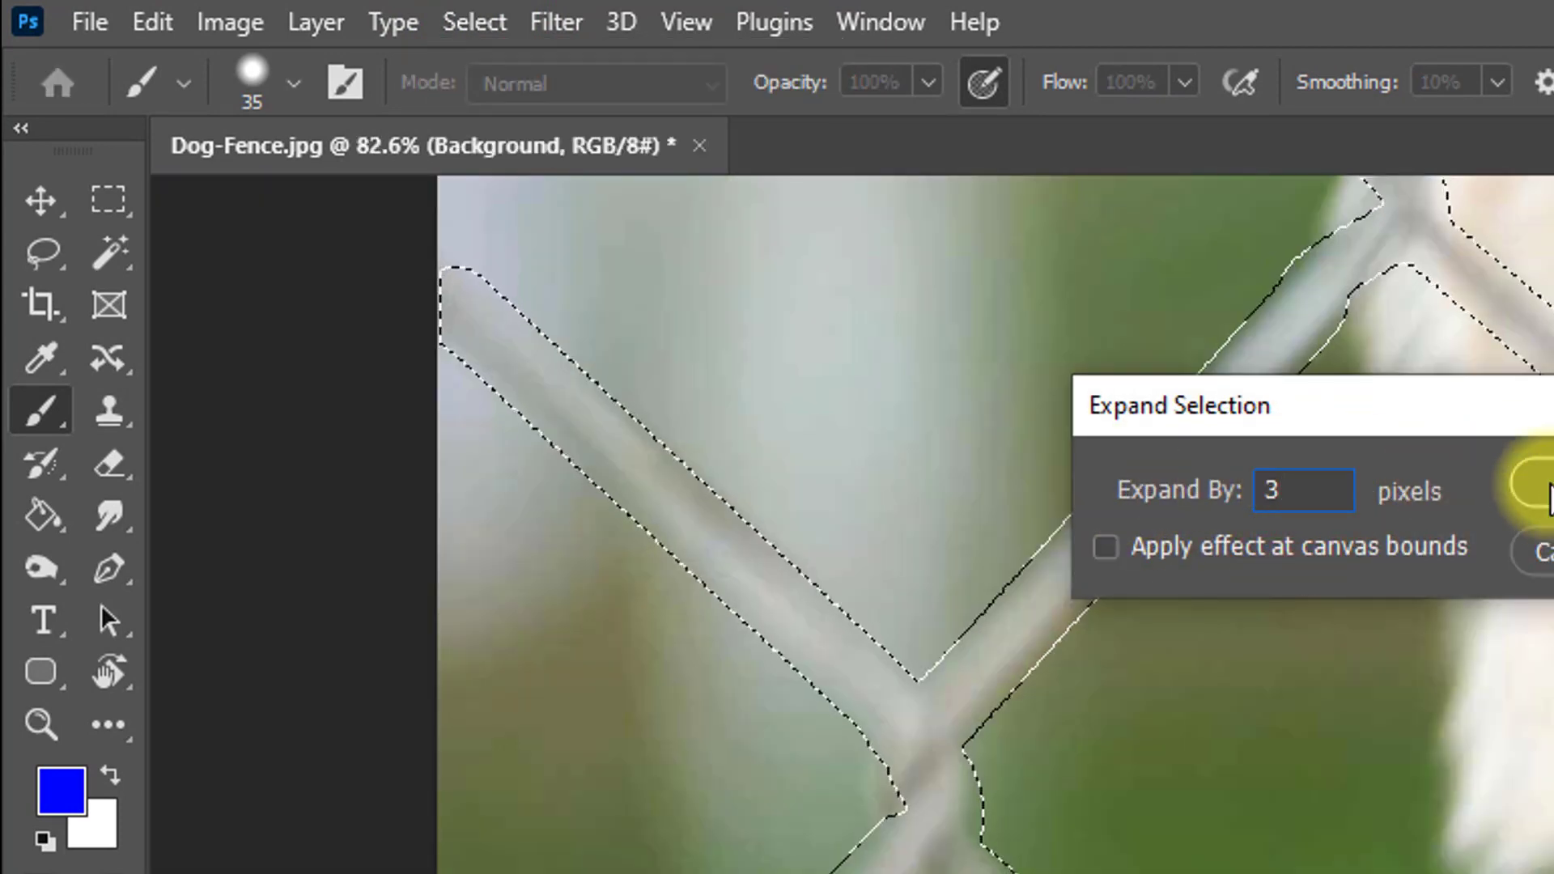
{"action": "left_click", "coordinate": [1529, 489]}
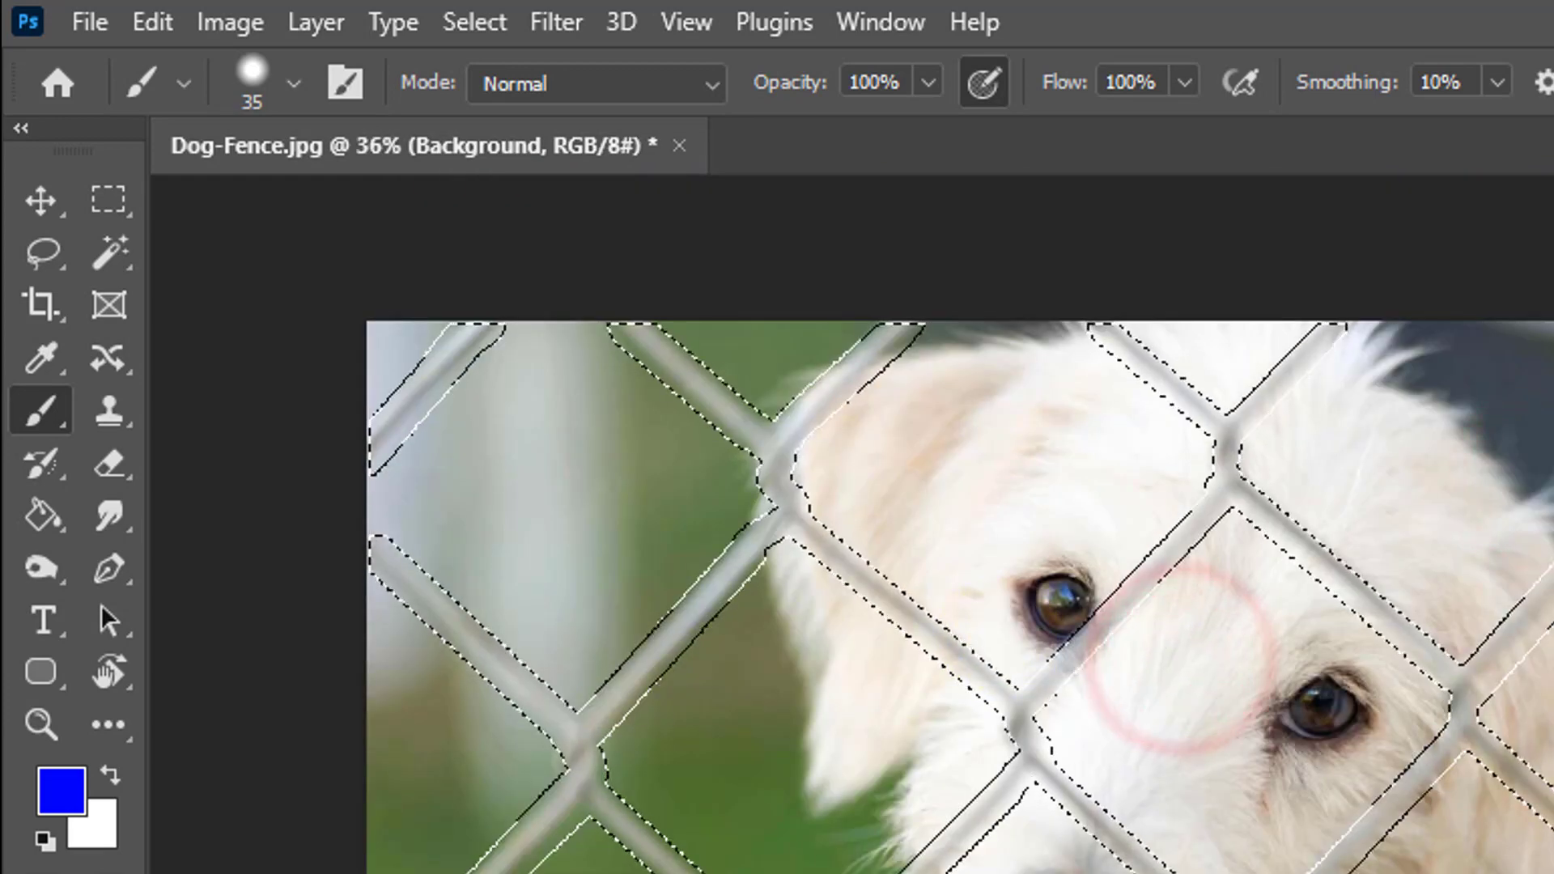
- Fill the expanded fence selection with Content-Aware Fill, output to a new layer, and apply it
{"action": "left_click", "coordinate": [152, 22]}
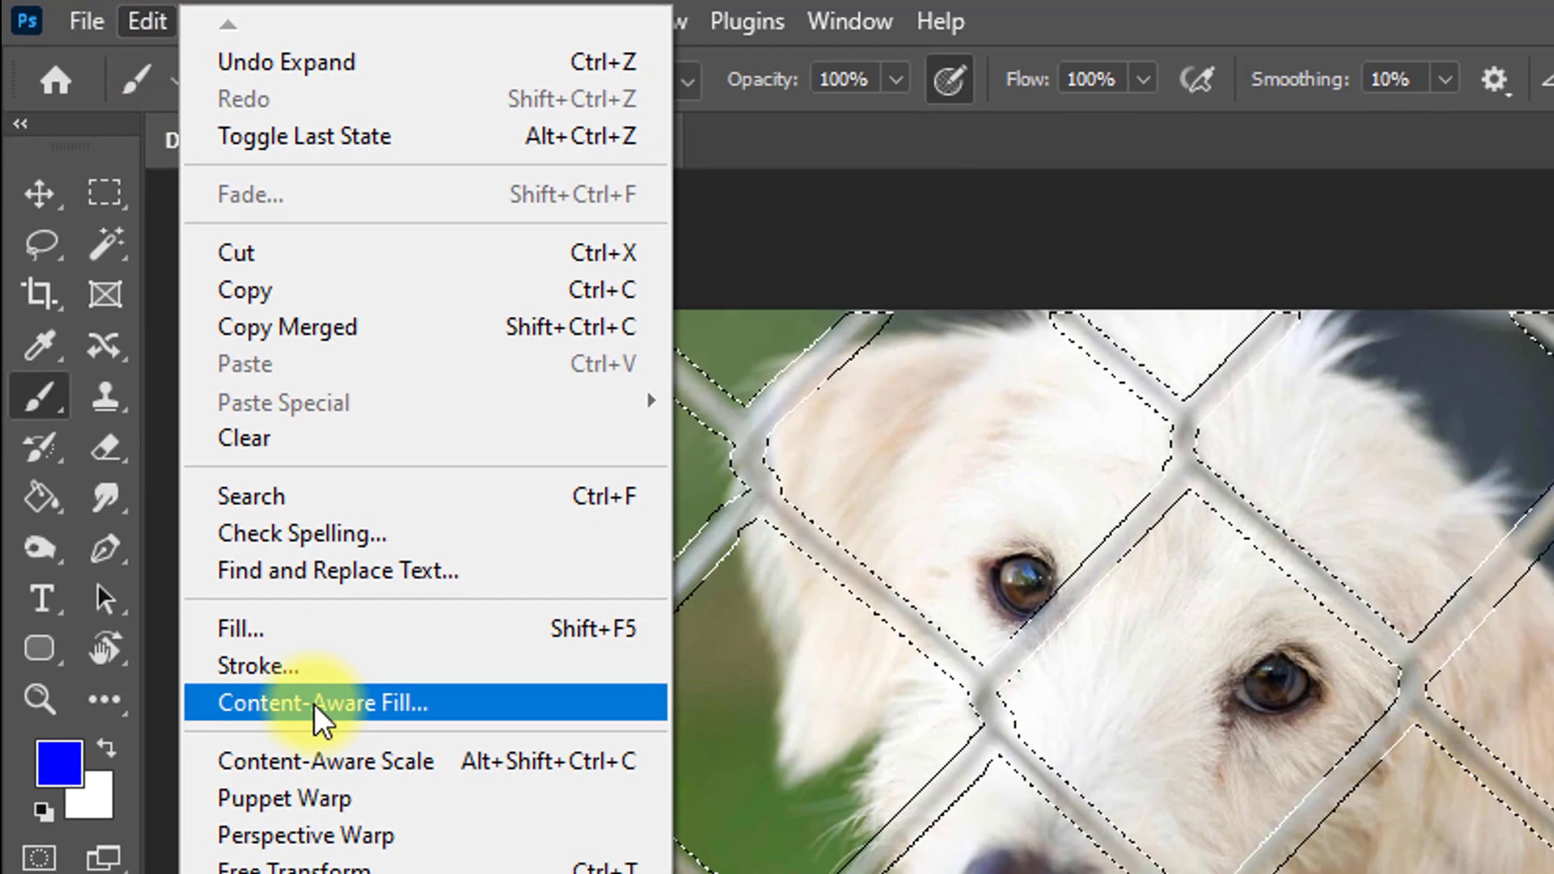
{"action": "left_click", "coordinate": [328, 730]}
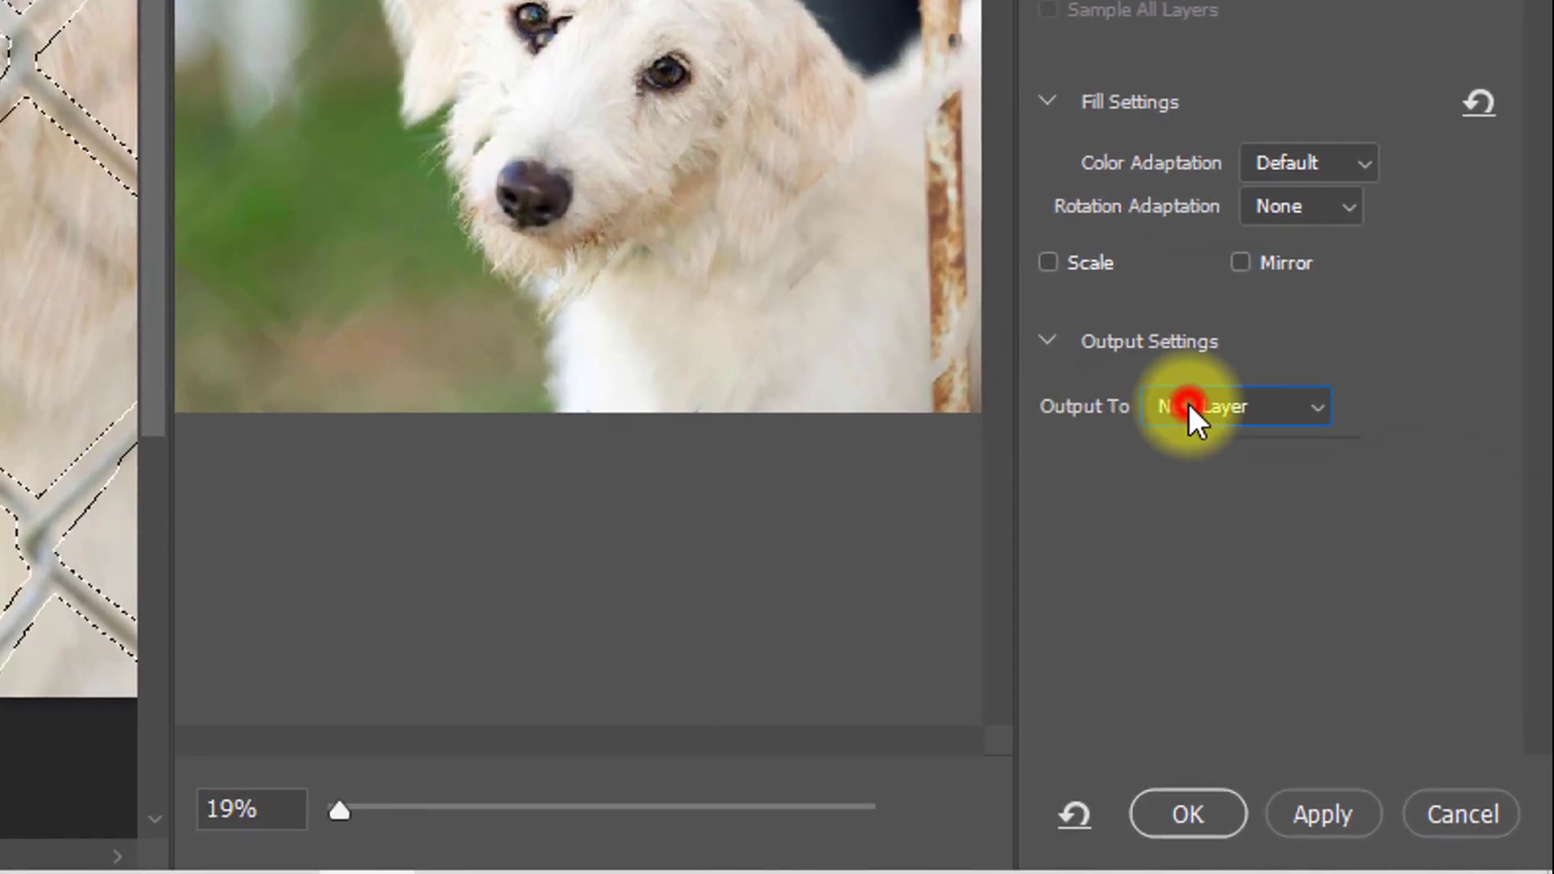
{"action": "left_click", "coordinate": [1188, 403]}
{"action": "left_click", "coordinate": [1215, 473]}
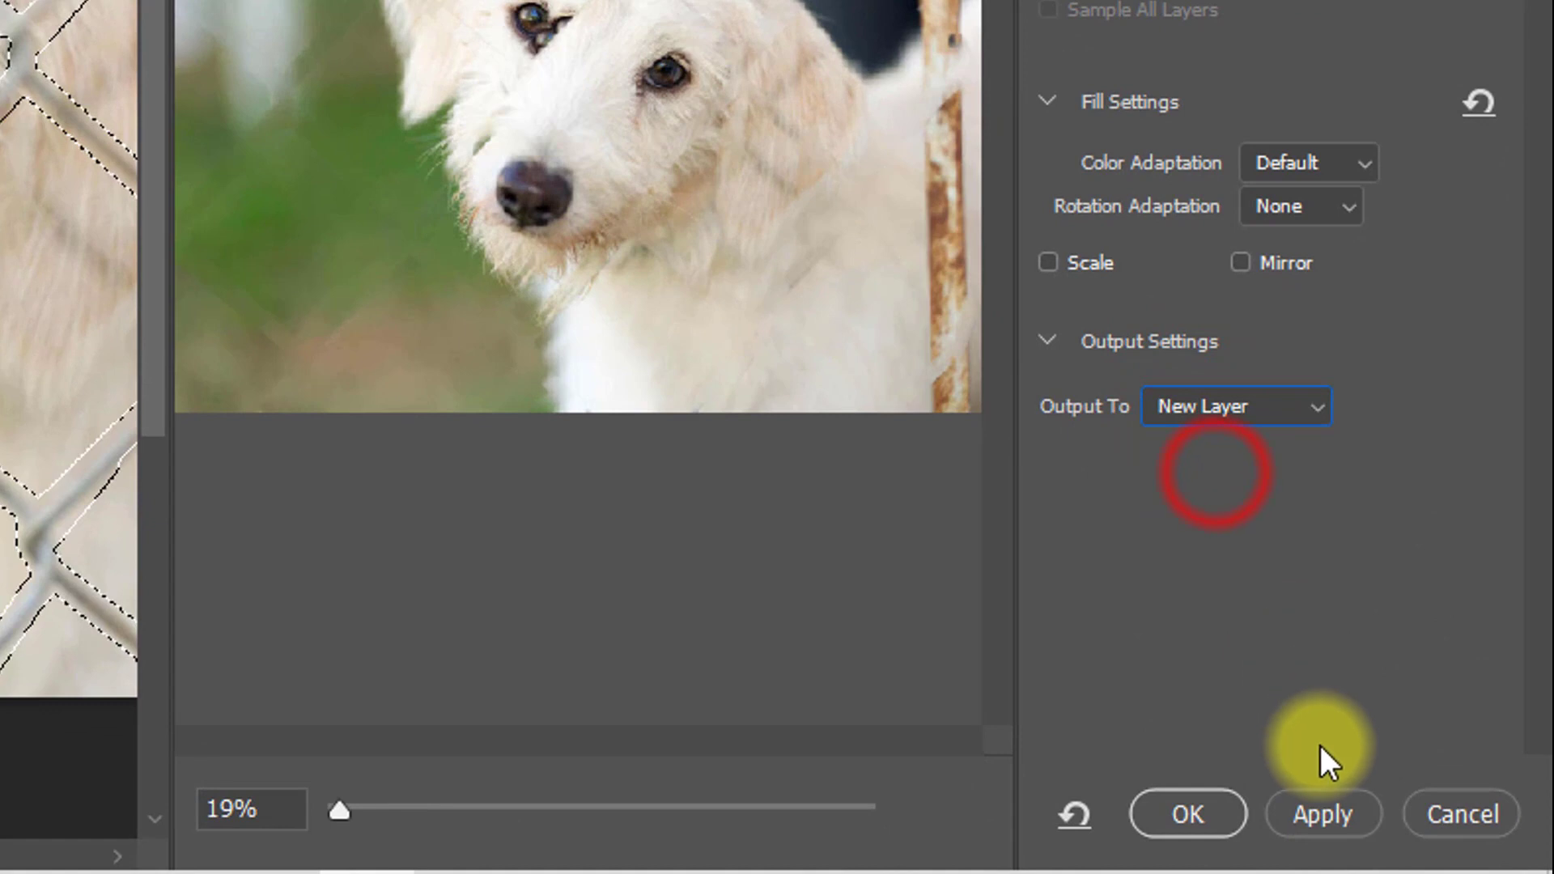
{"action": "left_click", "coordinate": [1323, 813]}
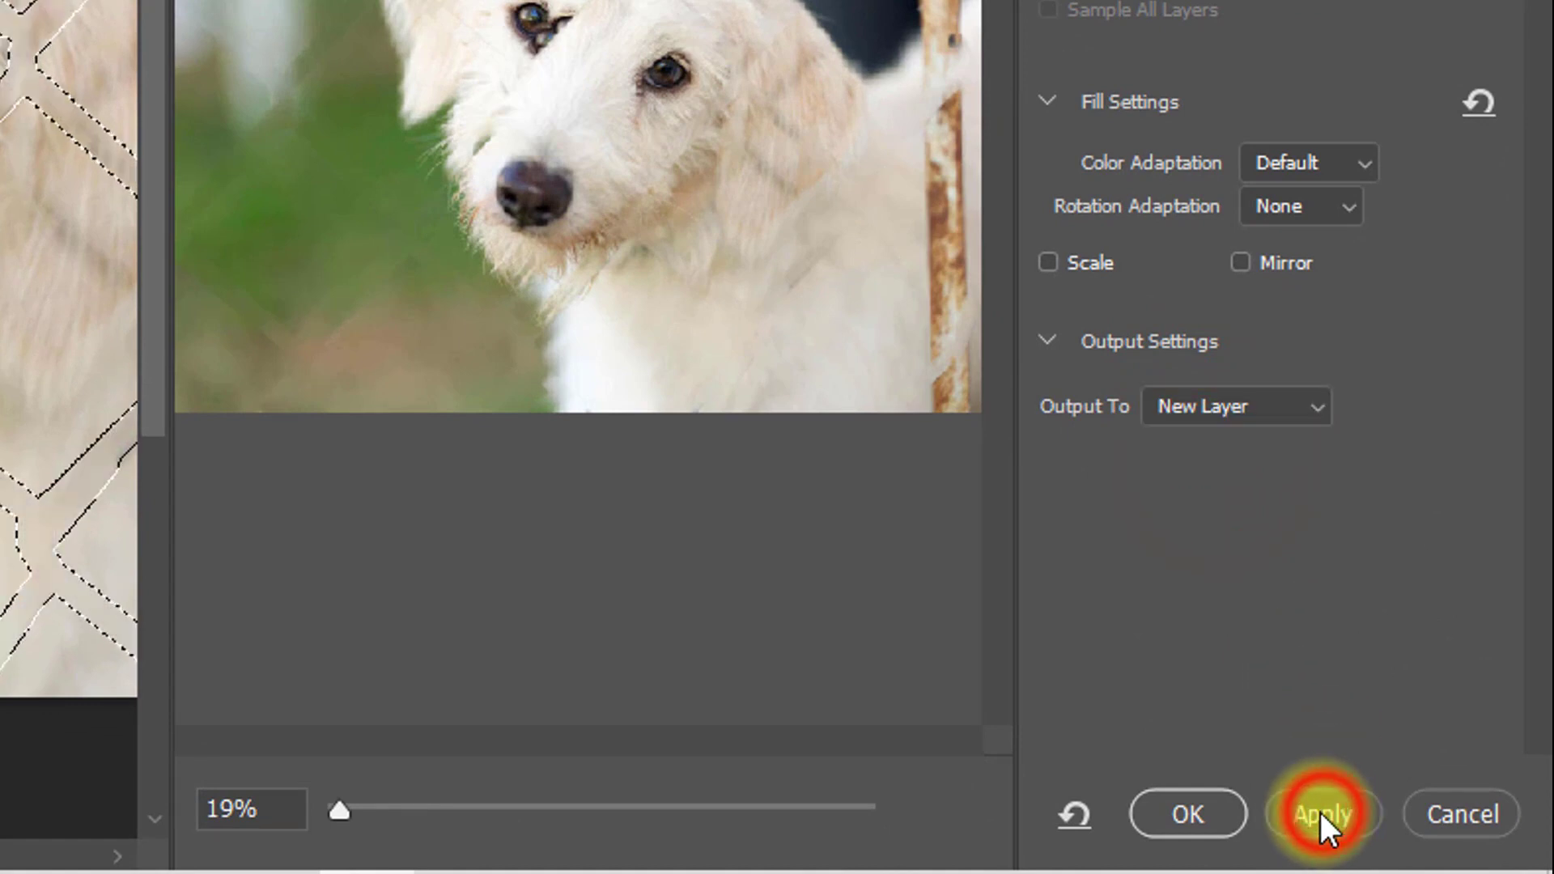
{"action": "left_click", "coordinate": [1163, 814]}
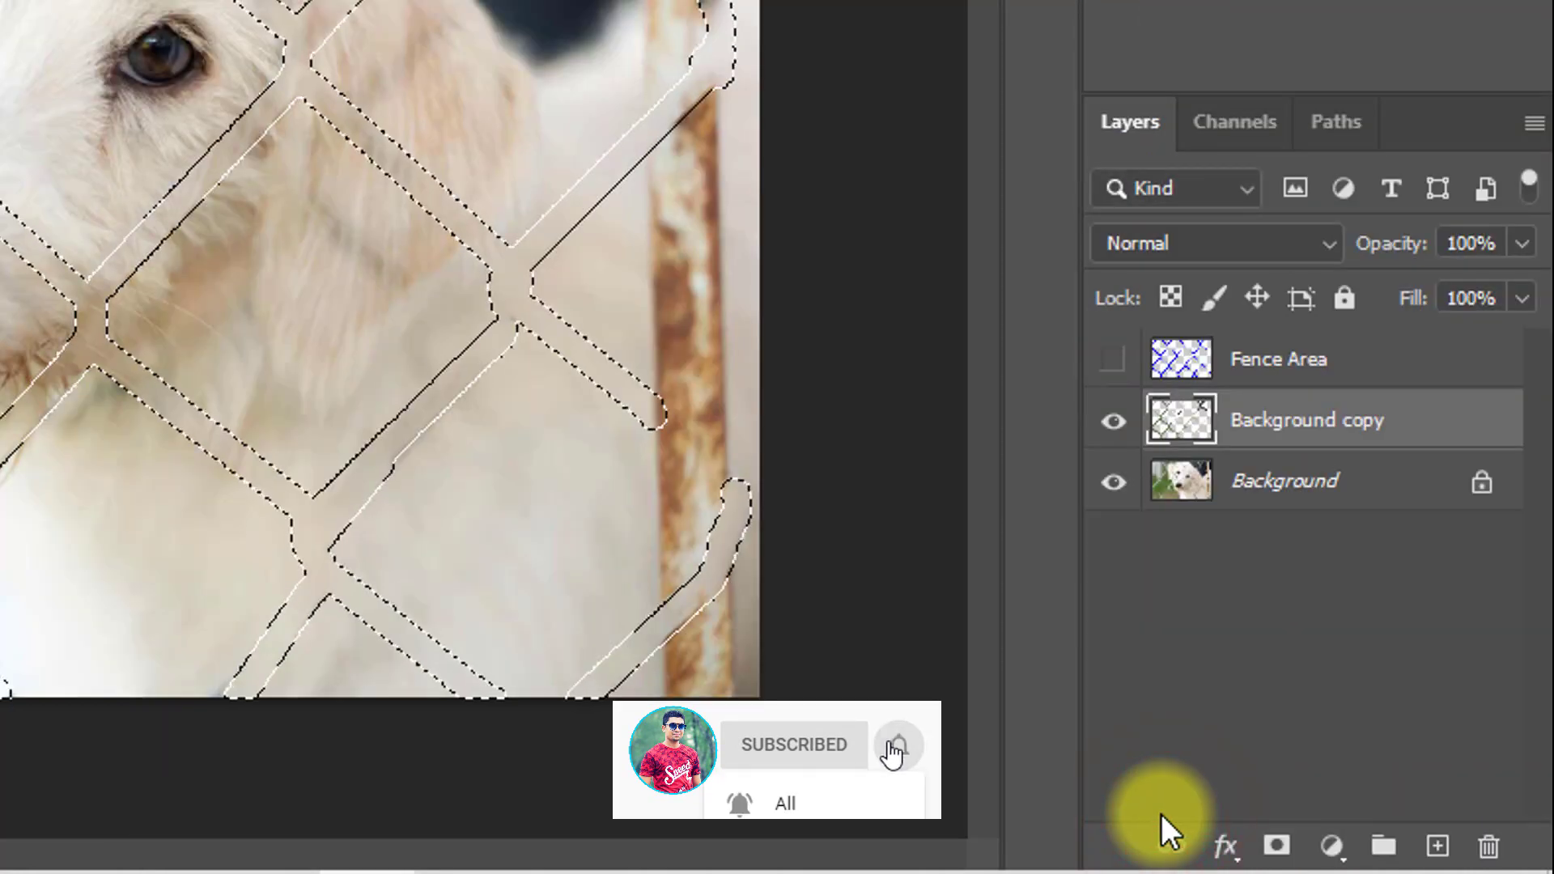
- Rename the new fill layer as "Fence remove" and deselect the fence selection
{"action": "double_click", "coordinate": [1275, 420]}
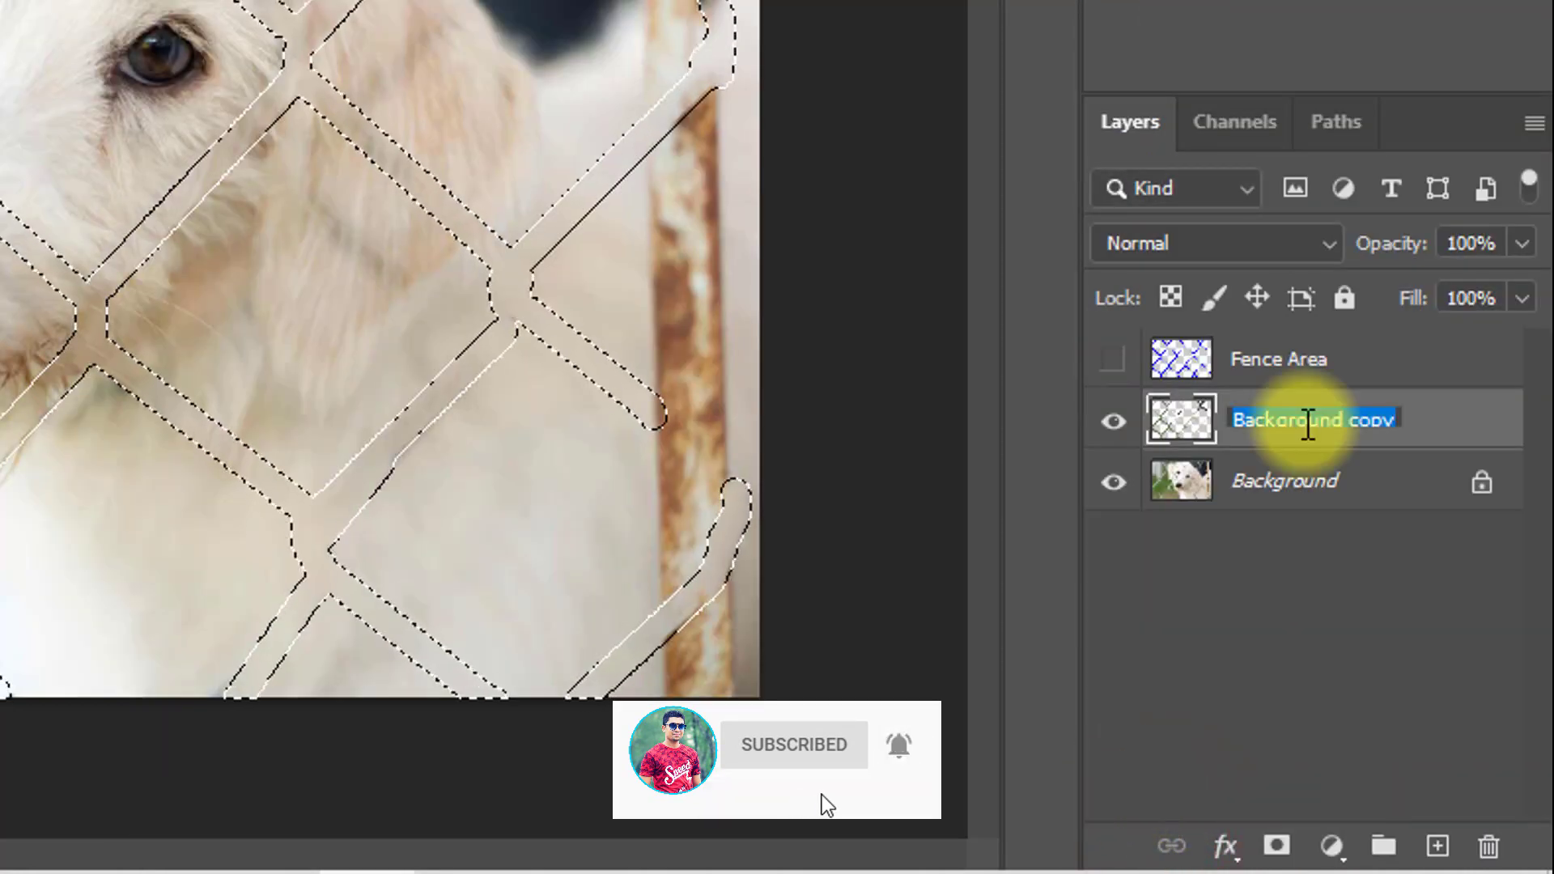
{"action": "type", "text": "Fence remove"}
{"action": "key", "text": "Return"}
{"action": "key", "text": "ctrl+d"}
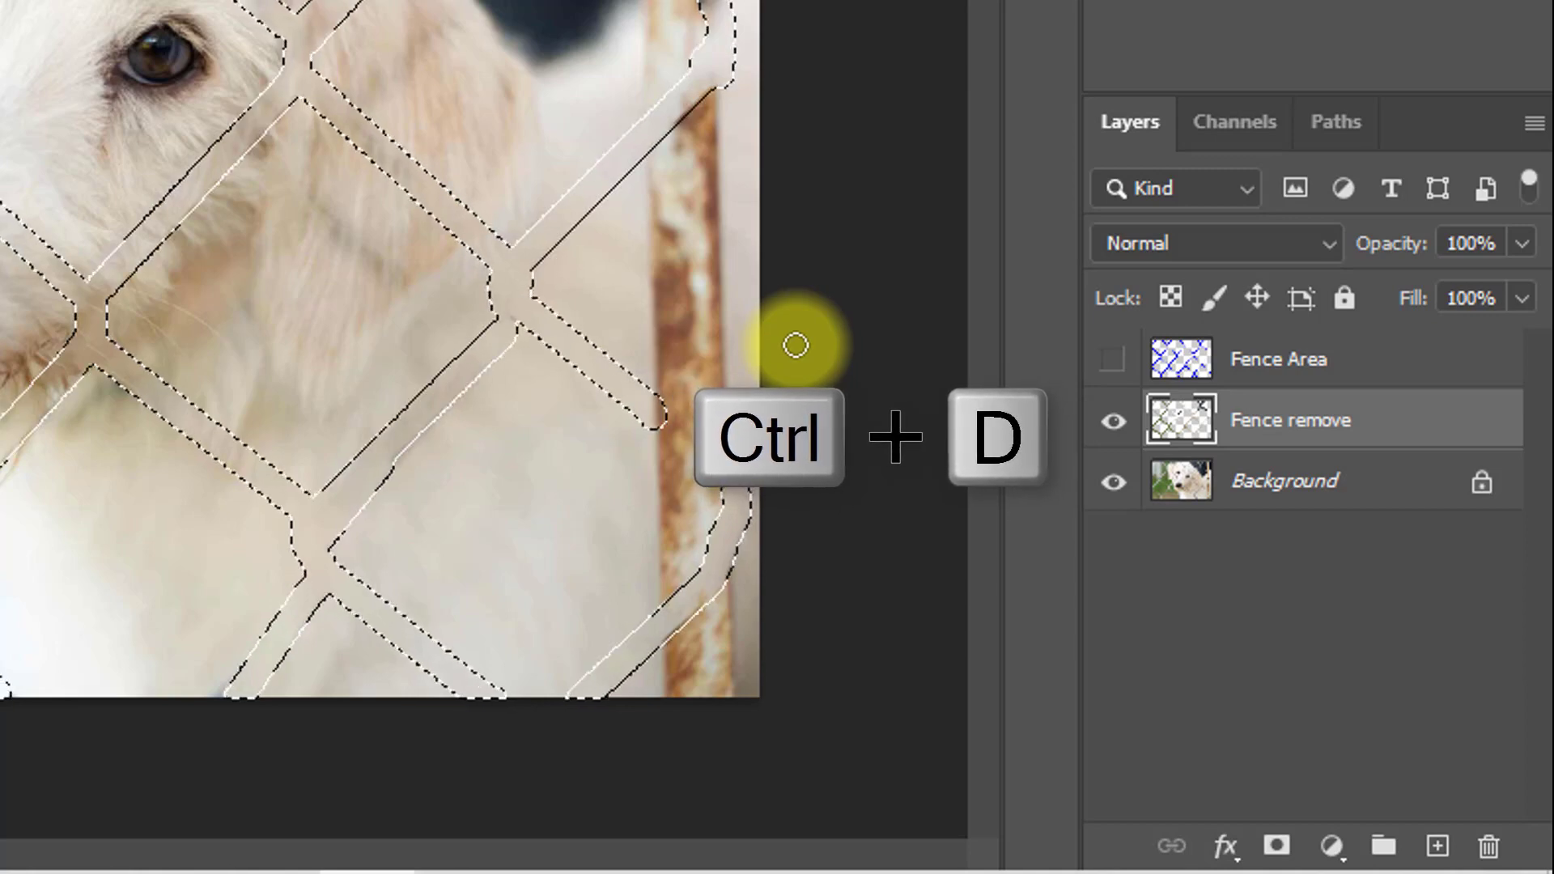
{"action": "key", "text": "ctrl+d"}
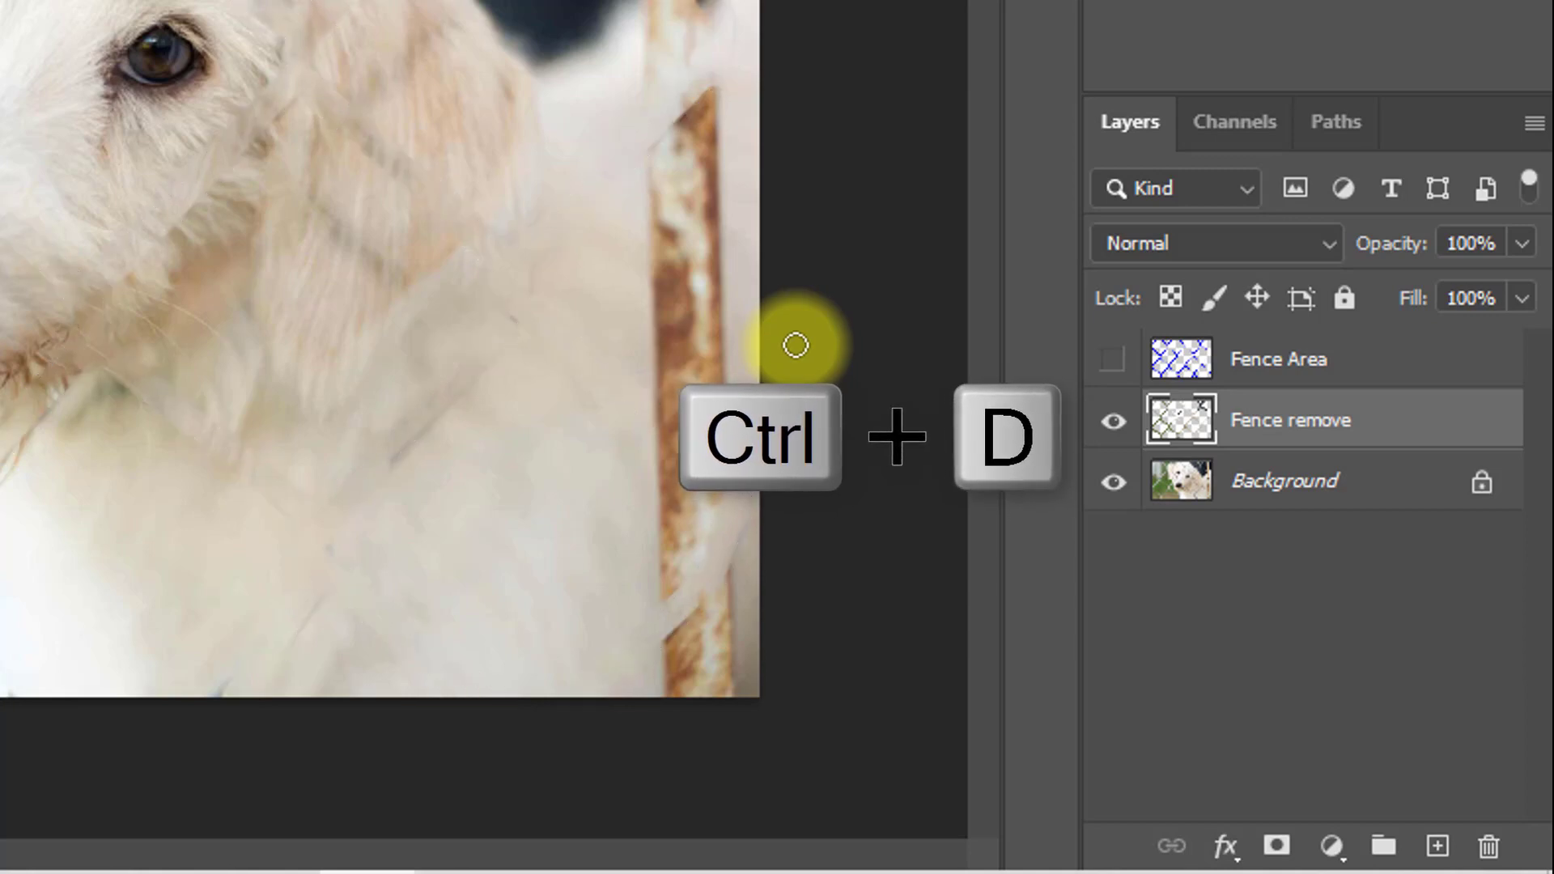
- Compare the photo with and without the fill by hiding the Fence remove layer and showing it again
{"action": "scroll", "coordinate": [486, 420], "scroll_direction": "up", "scroll_amount": 4}
{"action": "scroll", "coordinate": [486, 420], "scroll_direction": "down", "scroll_amount": 5}
{"action": "scroll", "coordinate": [485, 419], "scroll_direction": "up", "scroll_amount": 1}
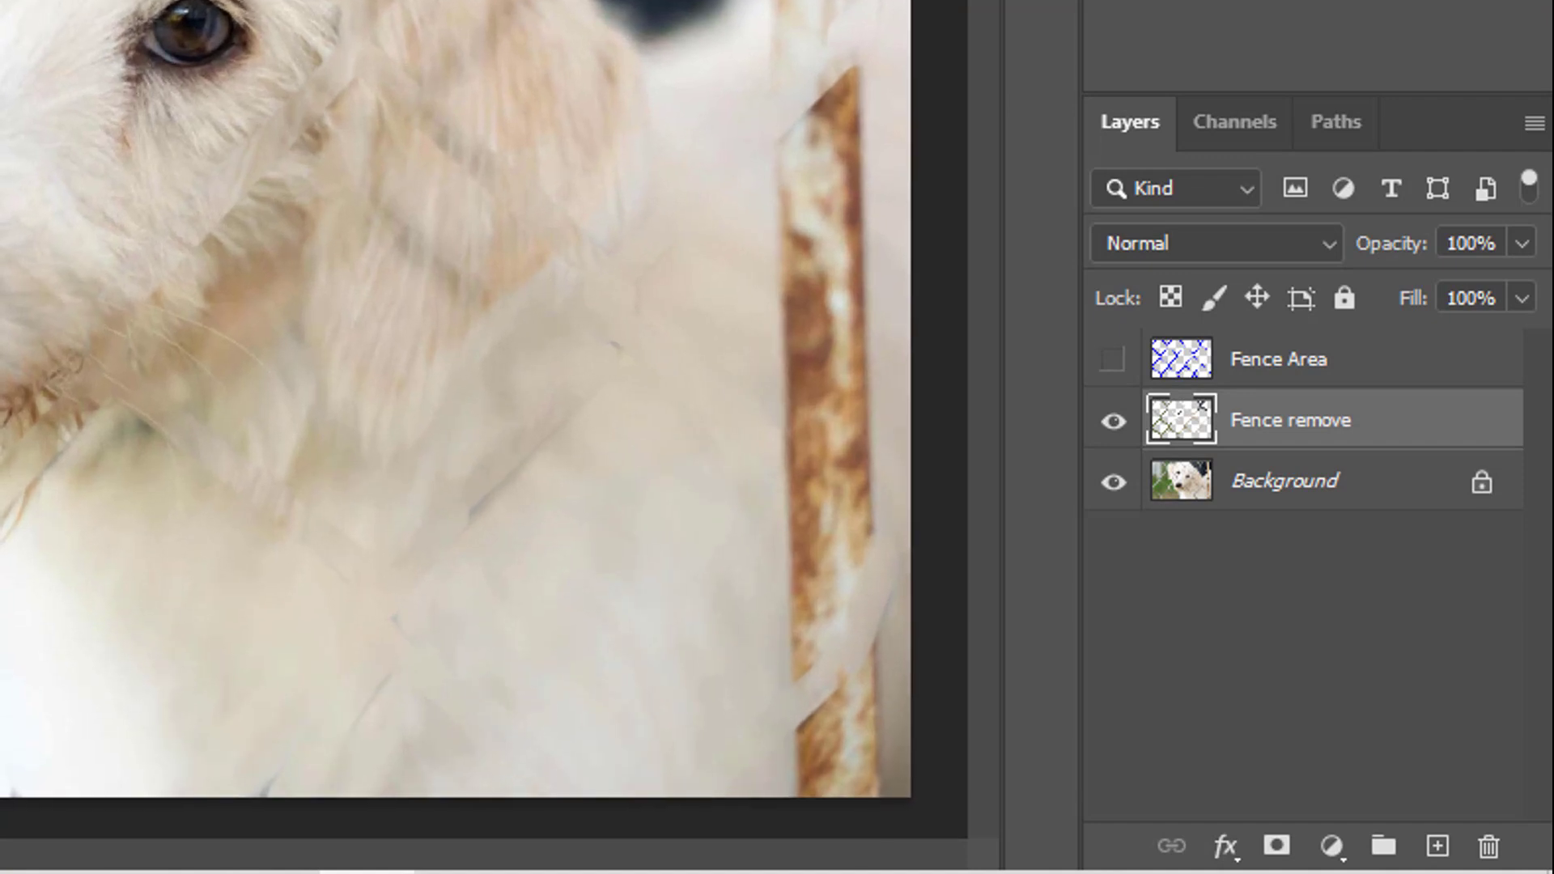
{"action": "left_click", "coordinate": [1113, 421]}
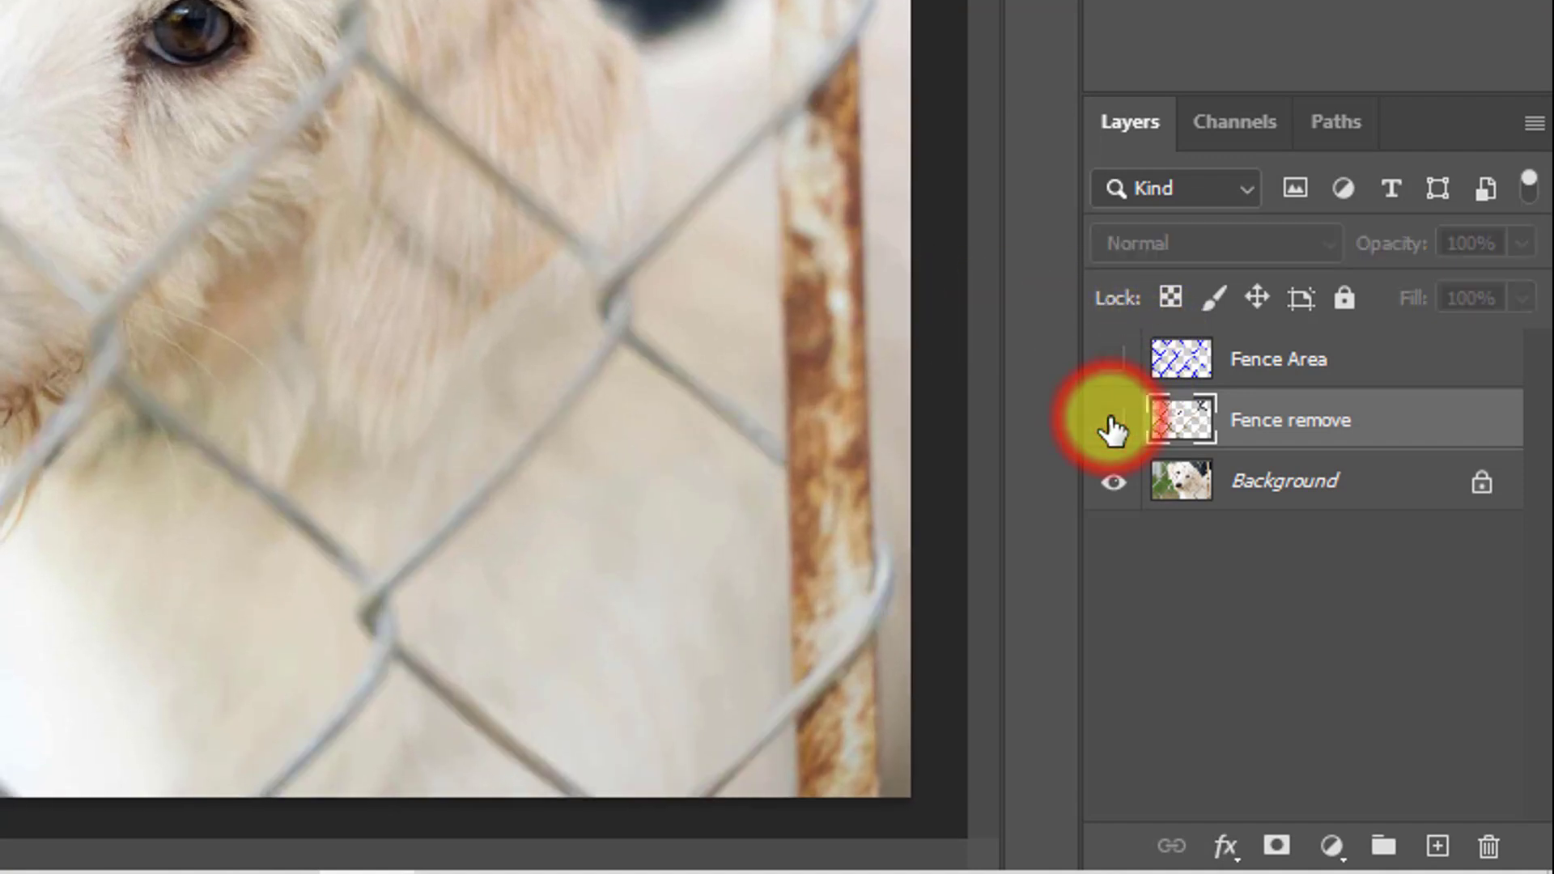
{"action": "left_click", "coordinate": [1112, 421]}
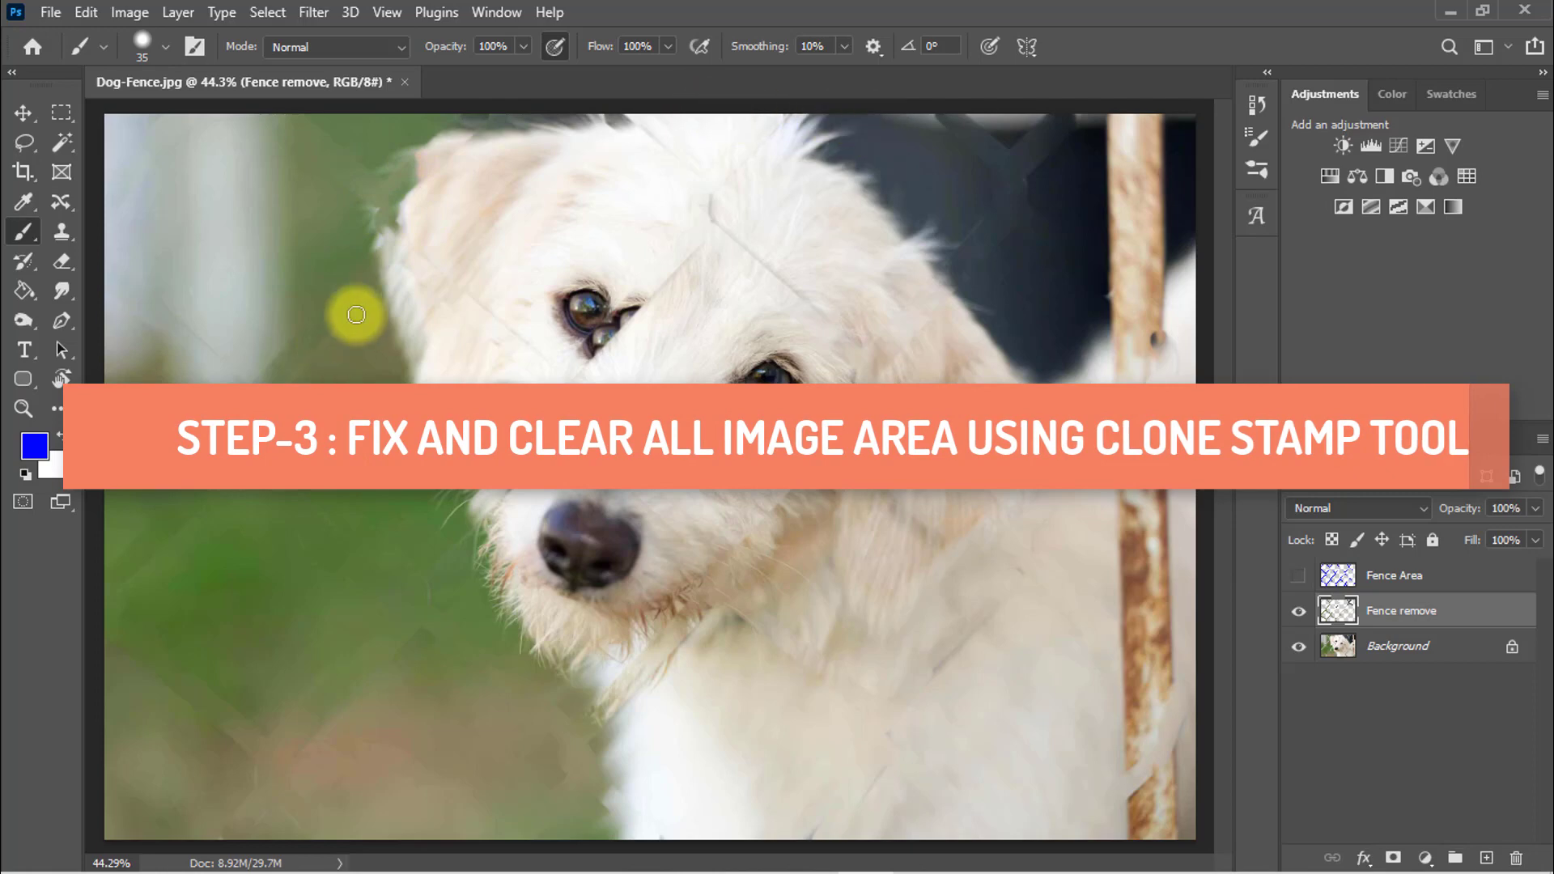
- Set up the Clone Stamp tool with 80% opacity, 80% flow and sampling from Current & Below
{"action": "left_click", "coordinate": [61, 239]}
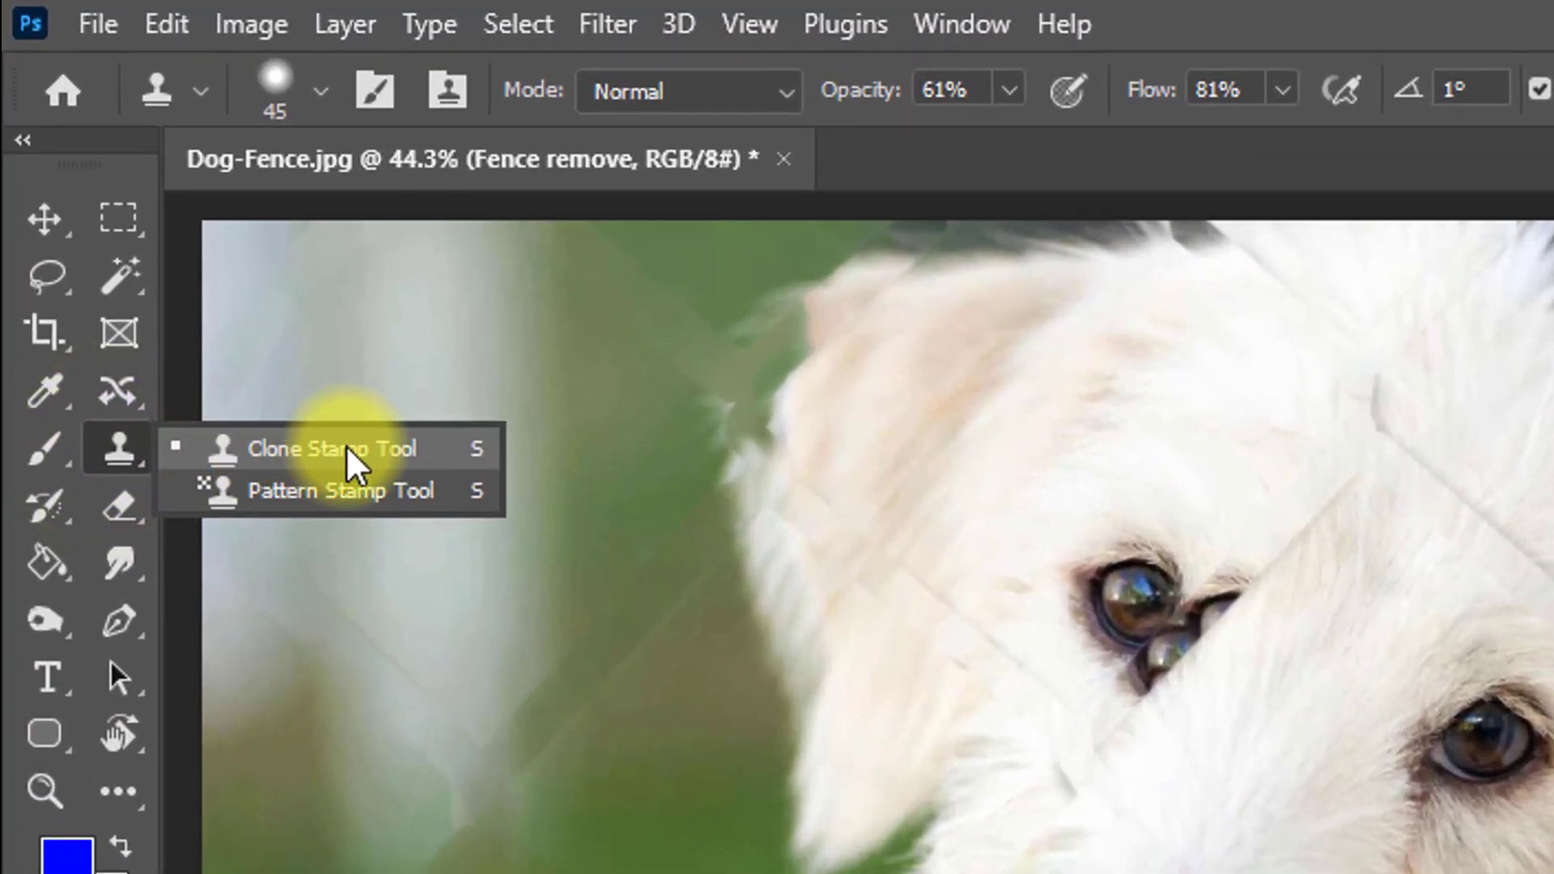
{"action": "left_click", "coordinate": [346, 449]}
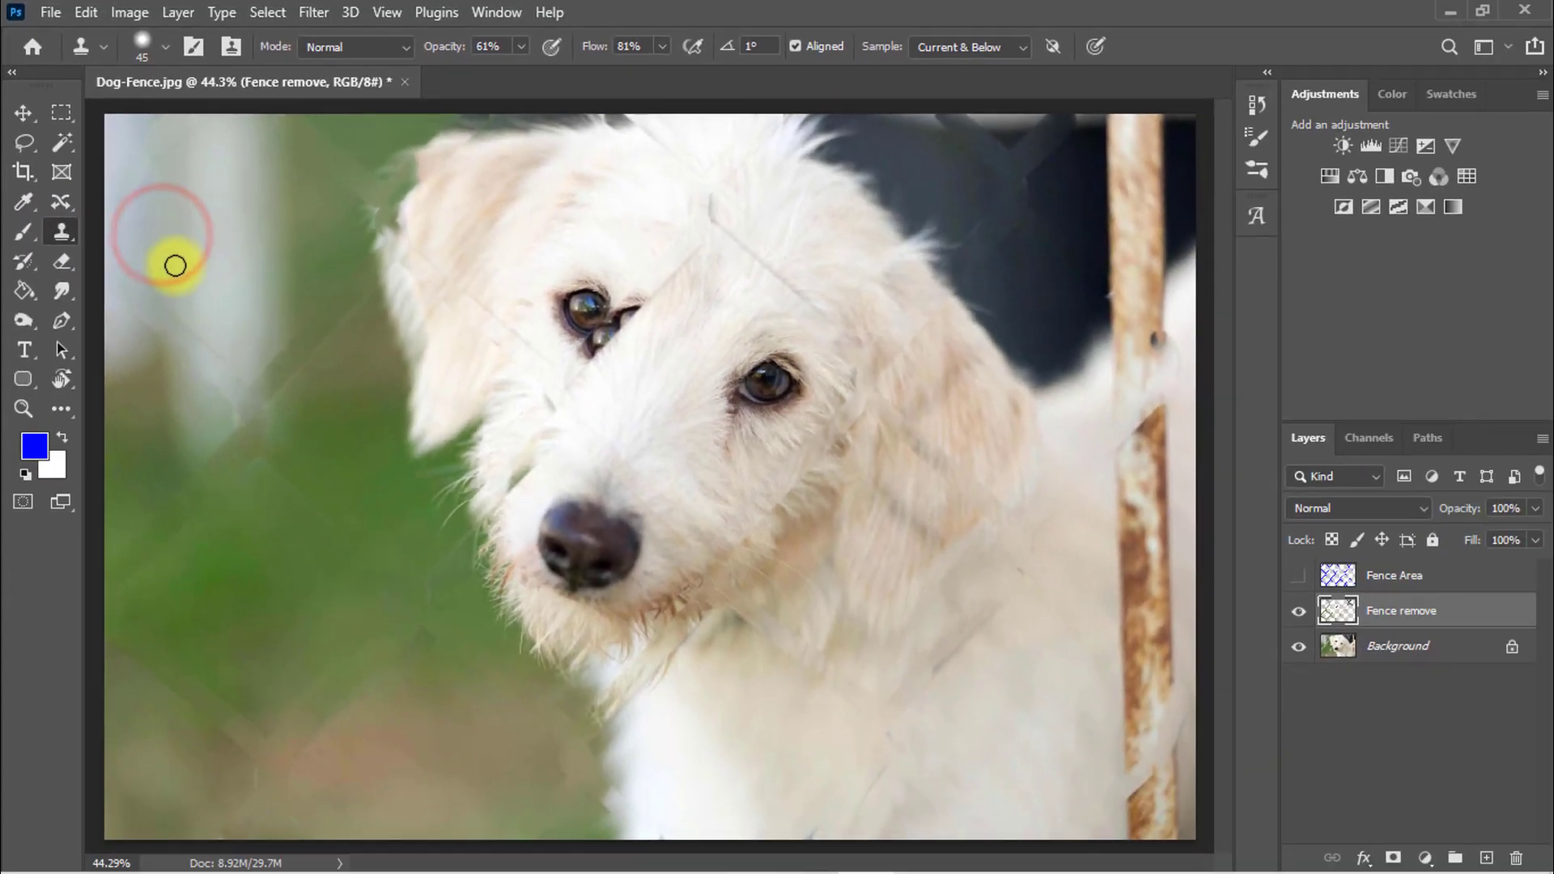
{"action": "left_click_drag", "start_coordinate": [440, 47], "coordinate": [451, 47]}
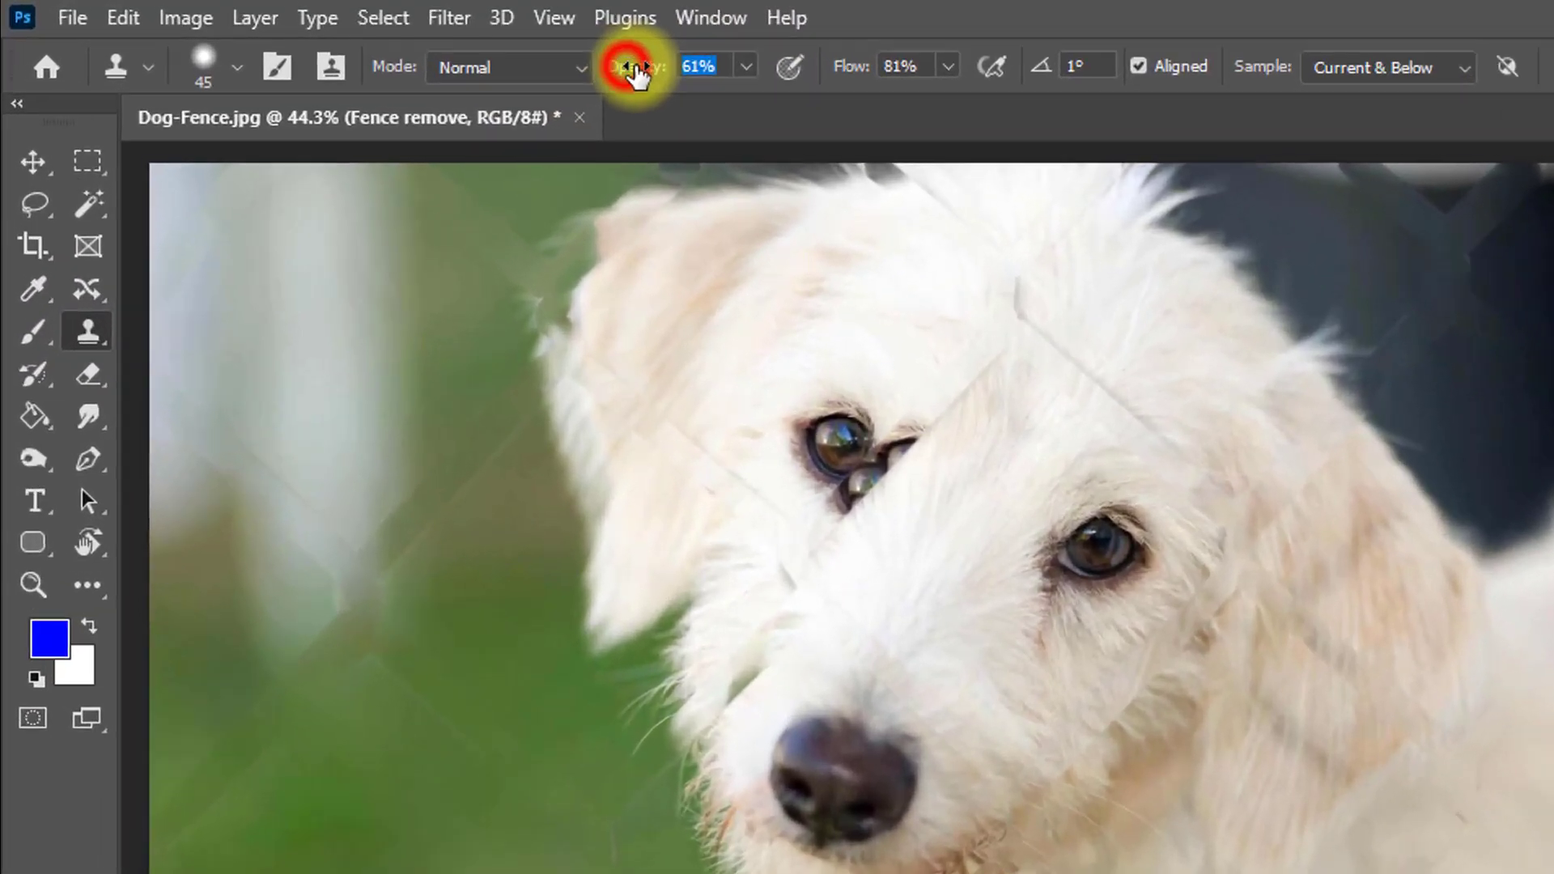
{"action": "left_click", "coordinate": [824, 77]}
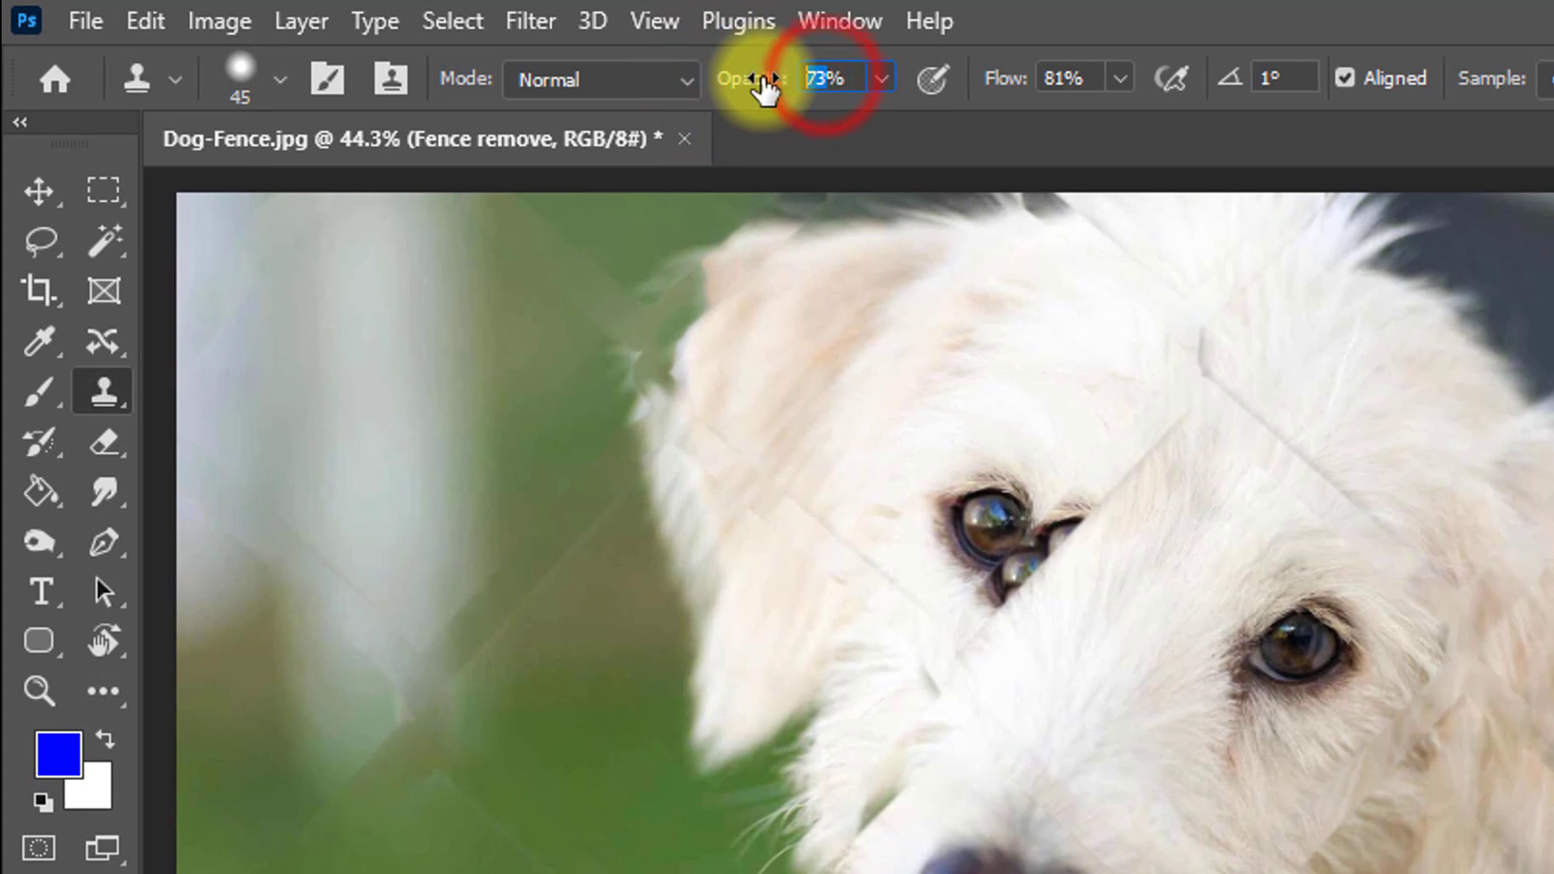
{"action": "left_click_drag", "start_coordinate": [764, 84], "coordinate": [777, 84]}
{"action": "left_click", "coordinate": [1065, 79]}
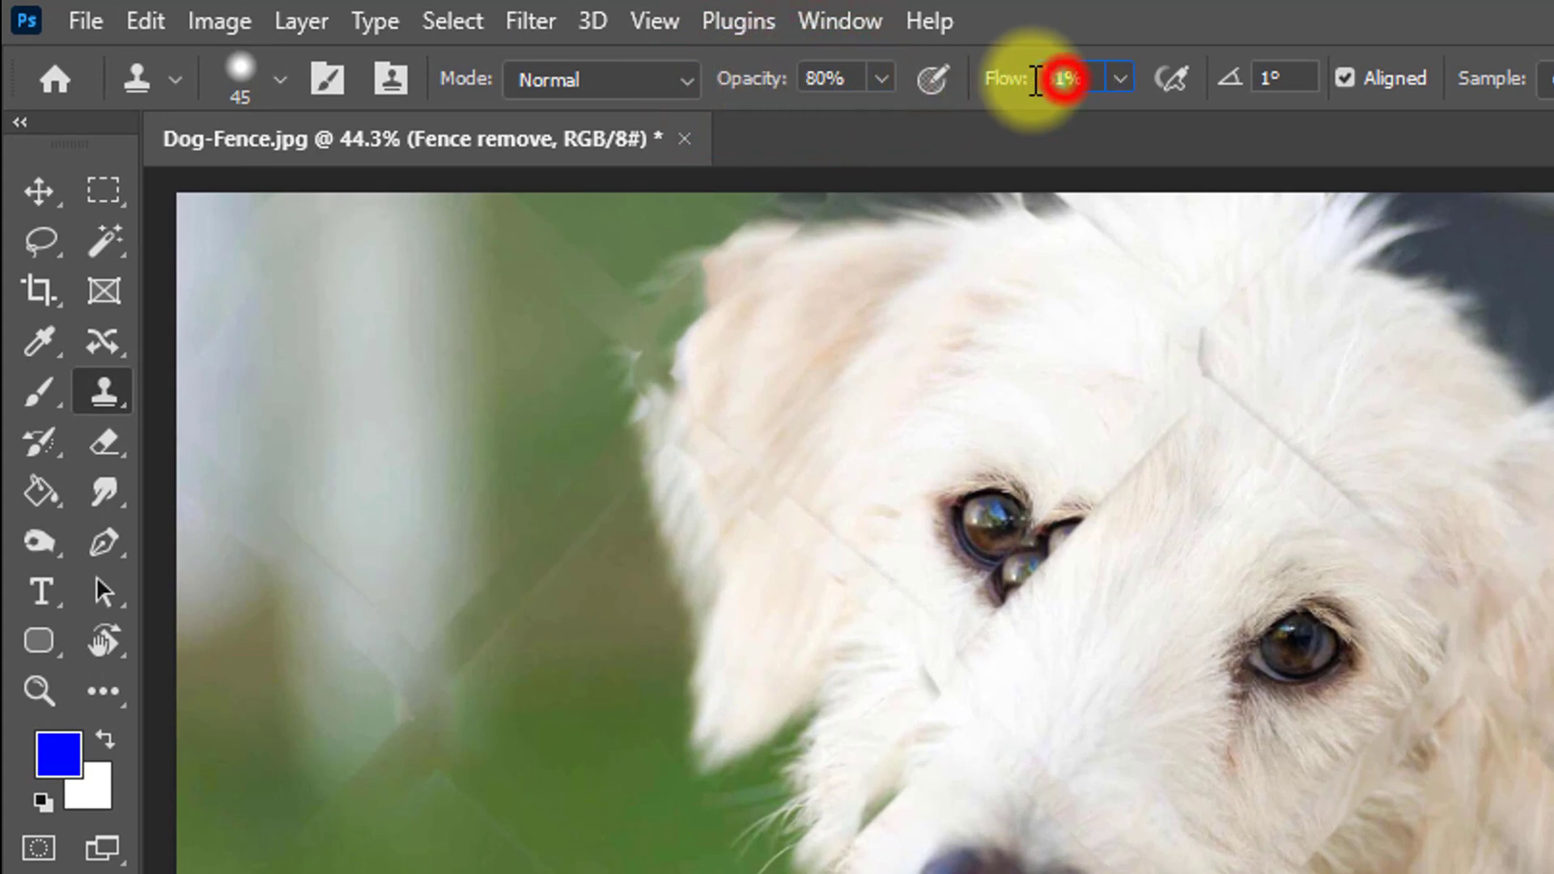
{"action": "left_click", "coordinate": [1043, 4]}
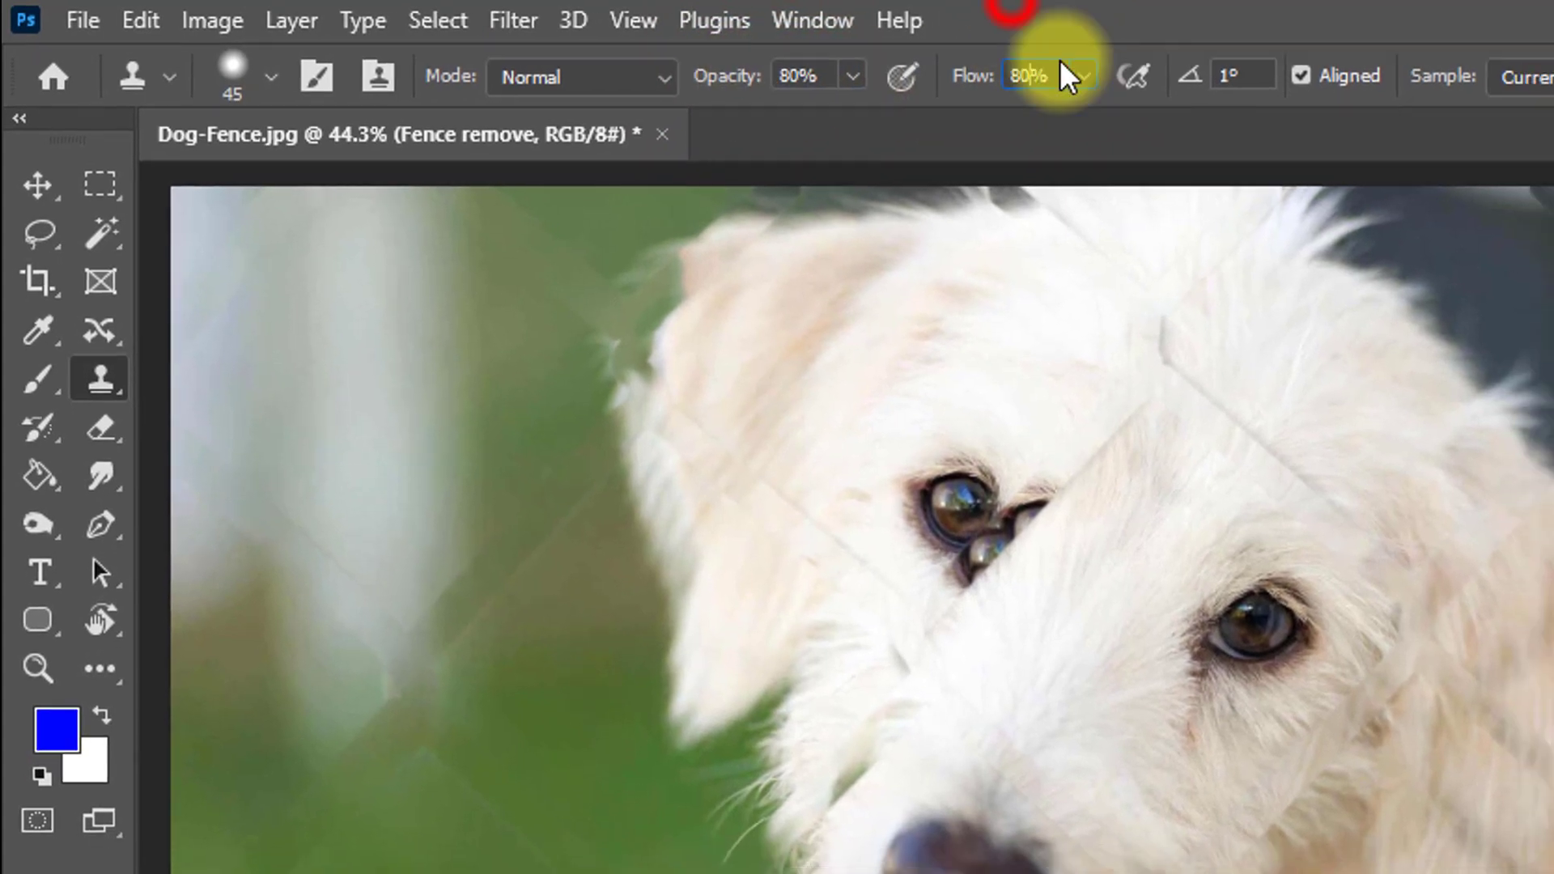
{"action": "left_click", "coordinate": [1346, 67]}
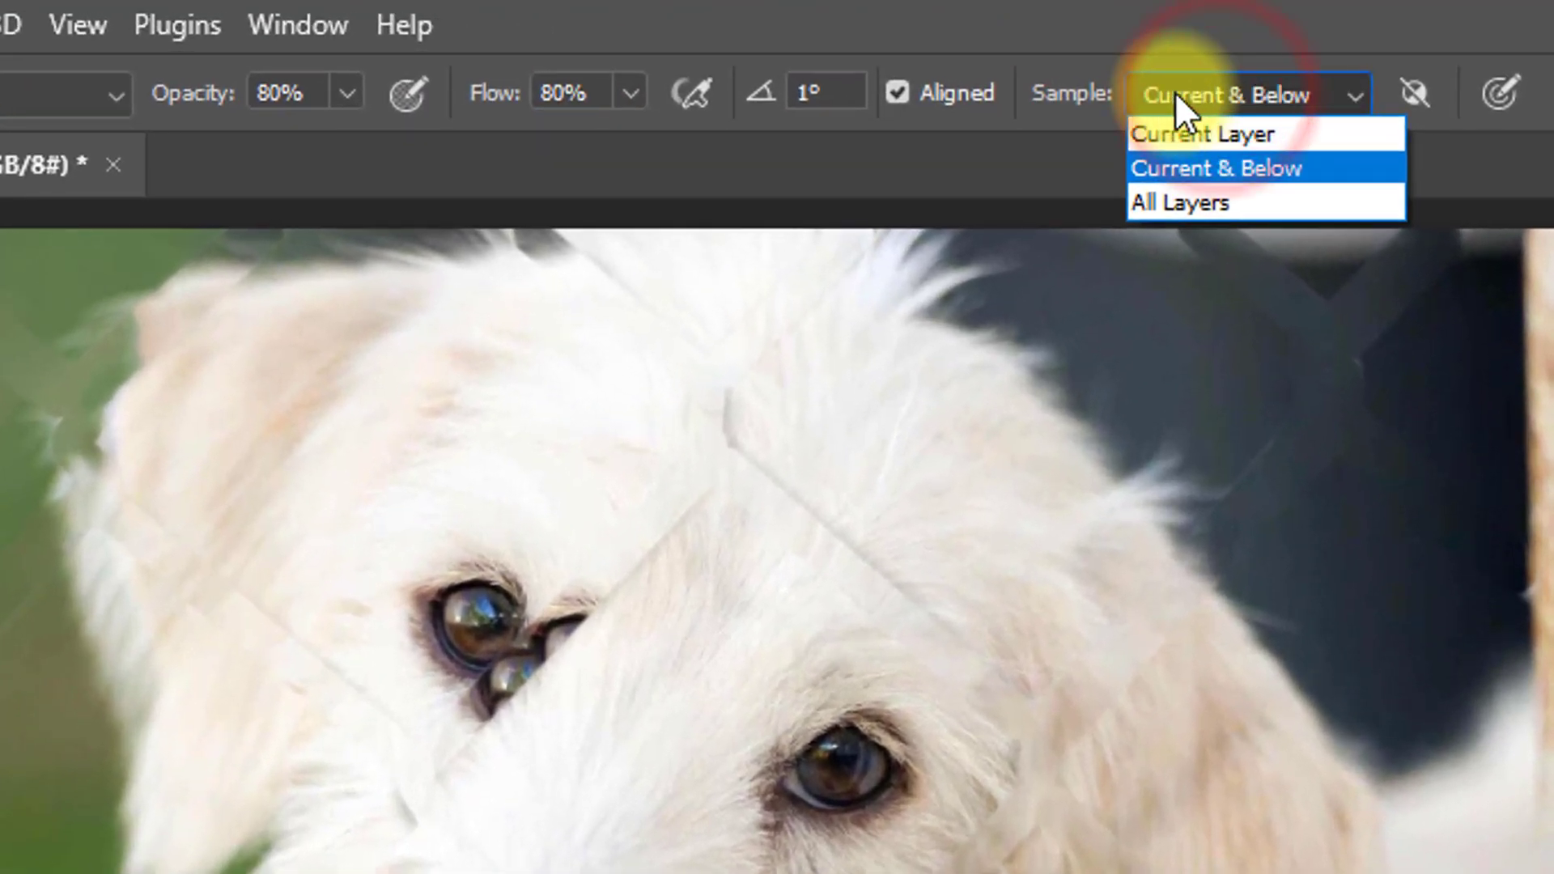
{"action": "left_click", "coordinate": [1231, 168]}
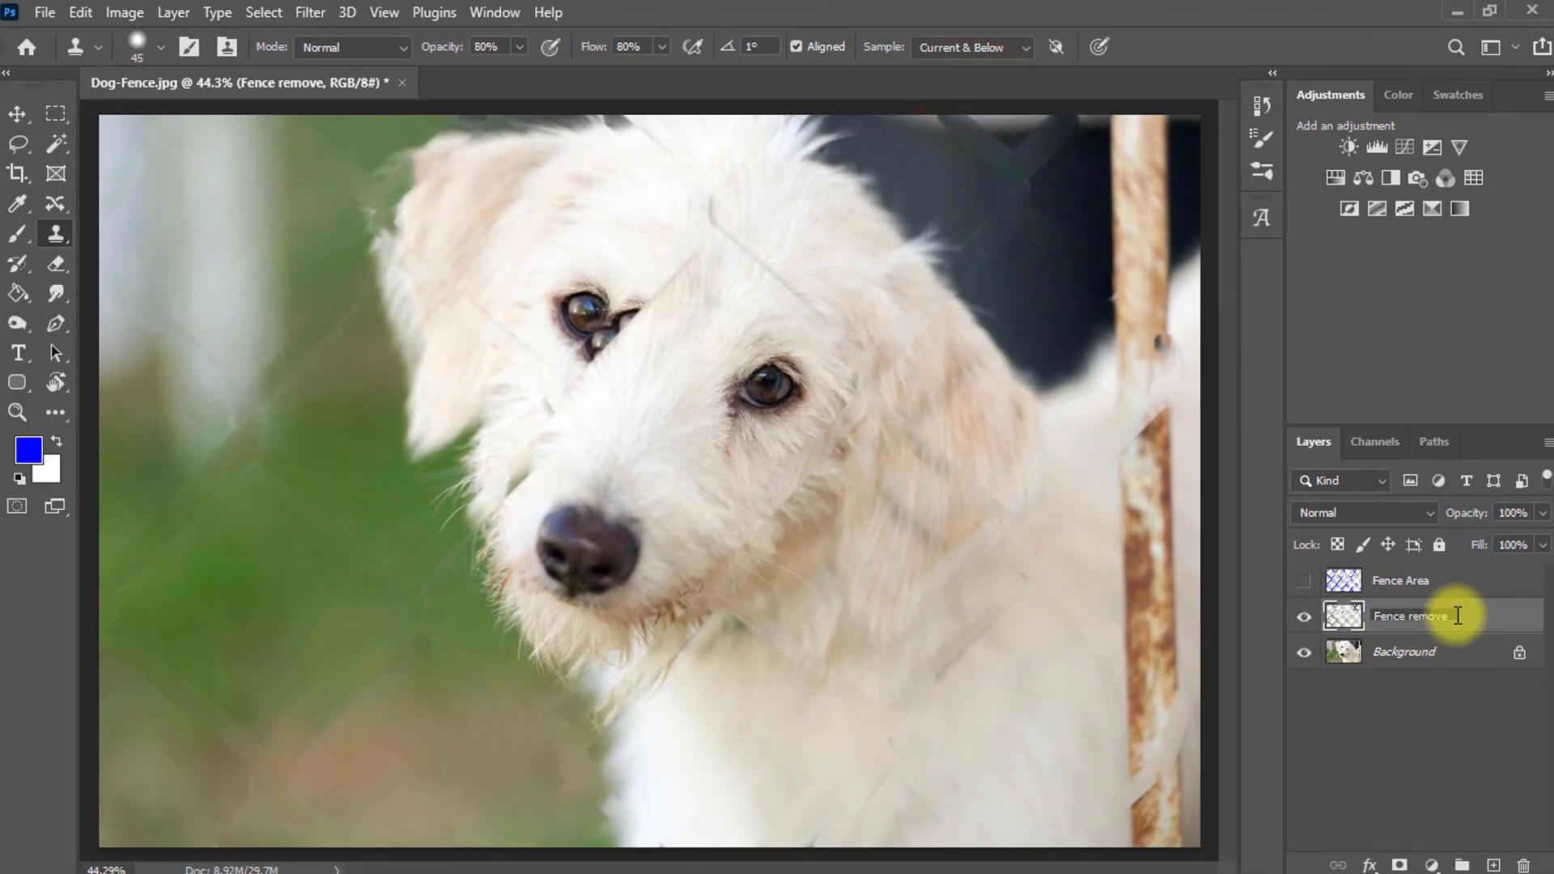
- Rename the Fence remove layer as "Fence removed"
{"action": "double_click", "coordinate": [1421, 620]}
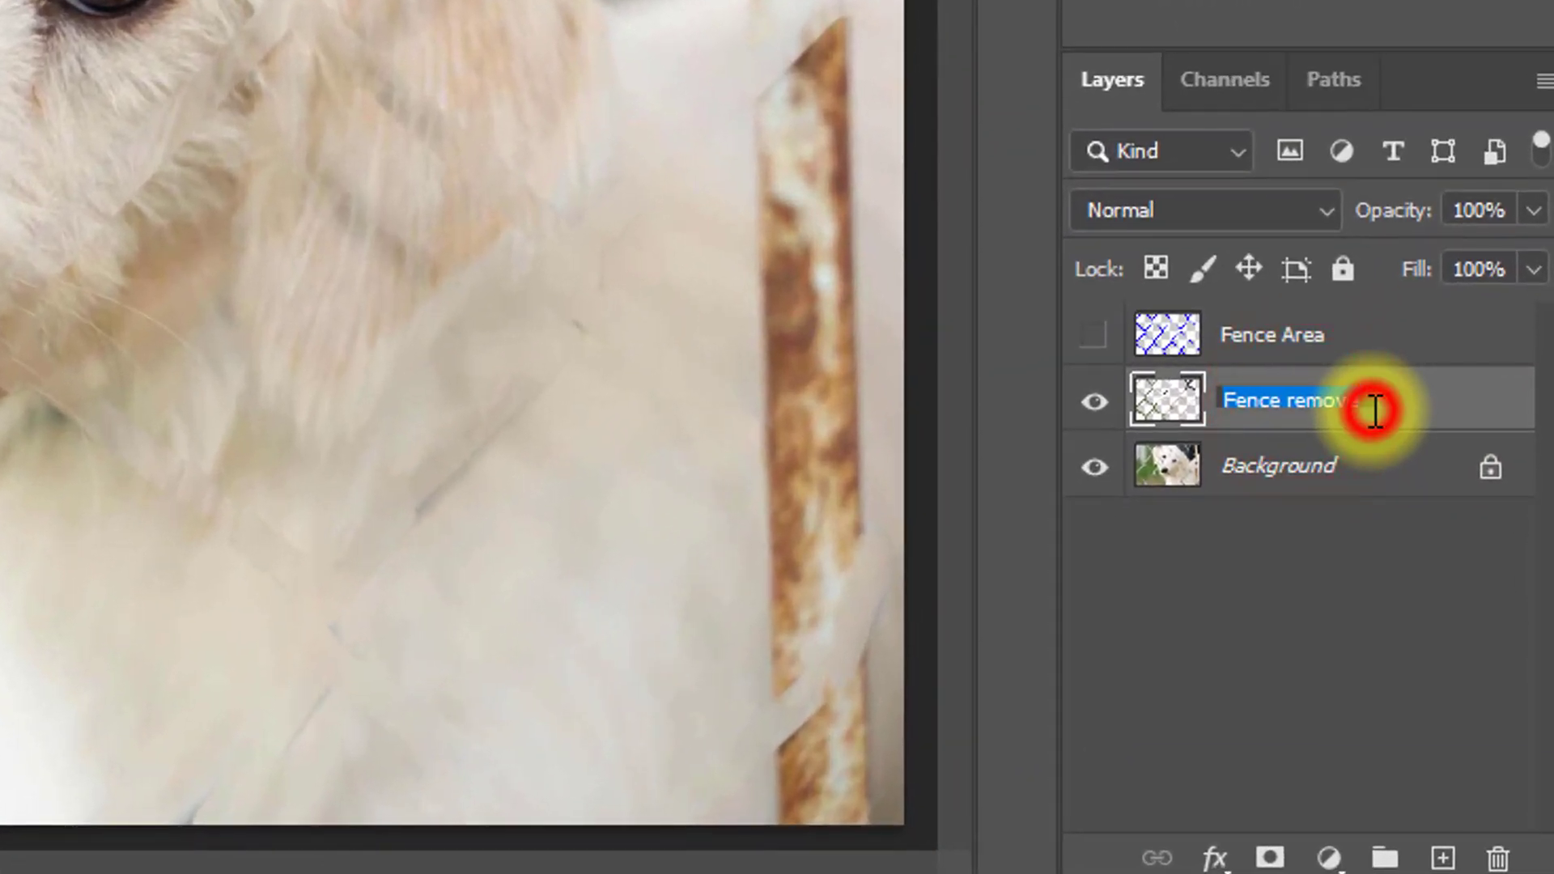
{"action": "key", "text": "Return"}
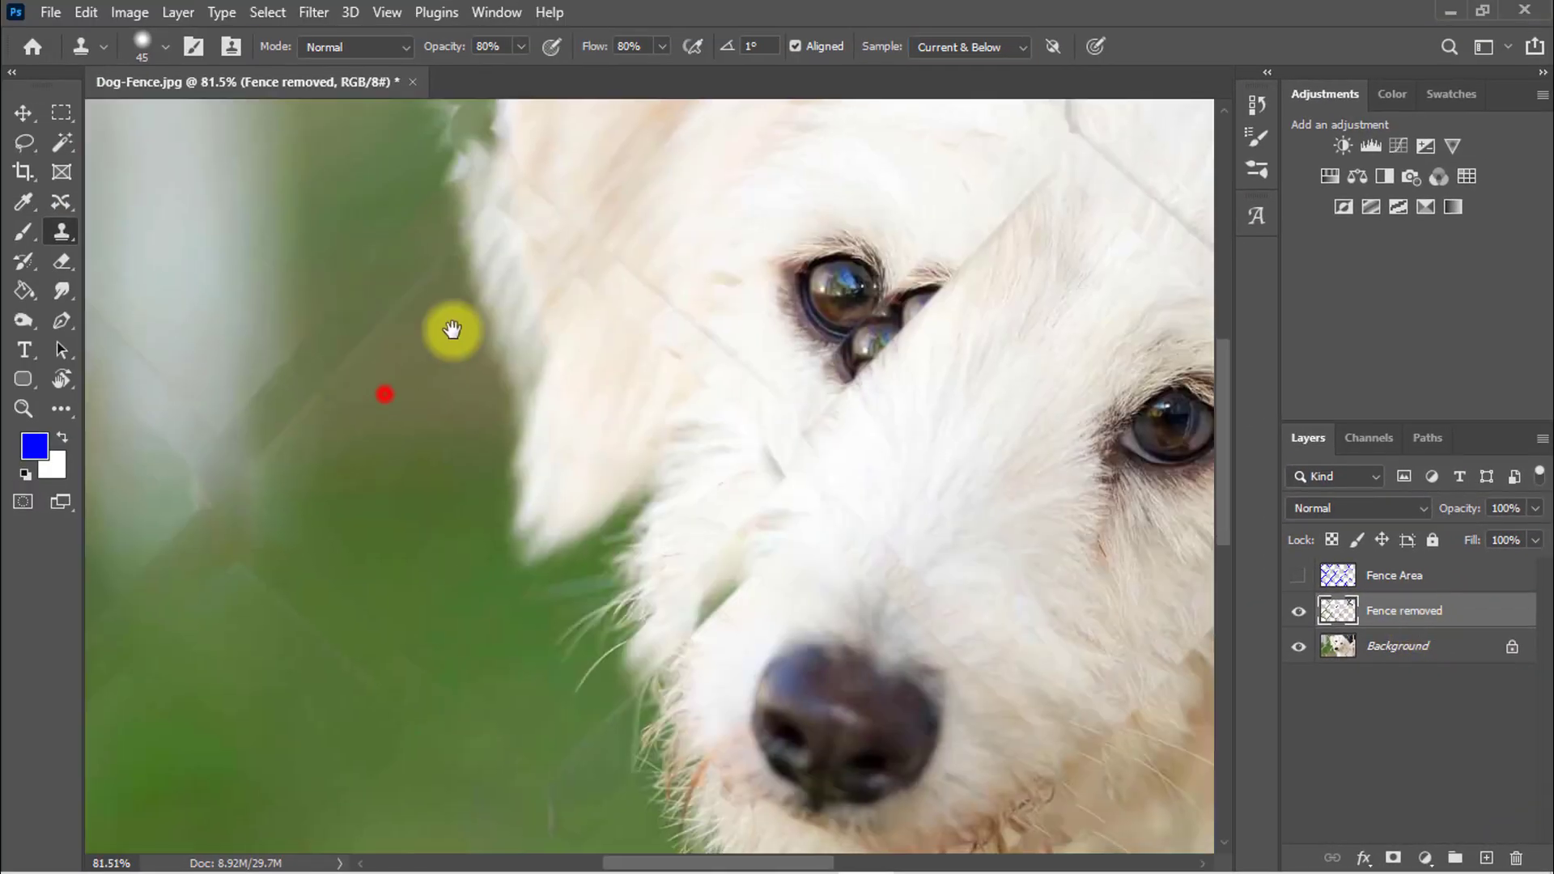
- Clone clean green background over the diagonal fence trace between the pale post and the dog's ear
{"action": "left_click_drag", "start_coordinate": [385, 394], "coordinate": [456, 324]}
{"action": "left_click", "coordinate": [396, 402], "text": "alt"}
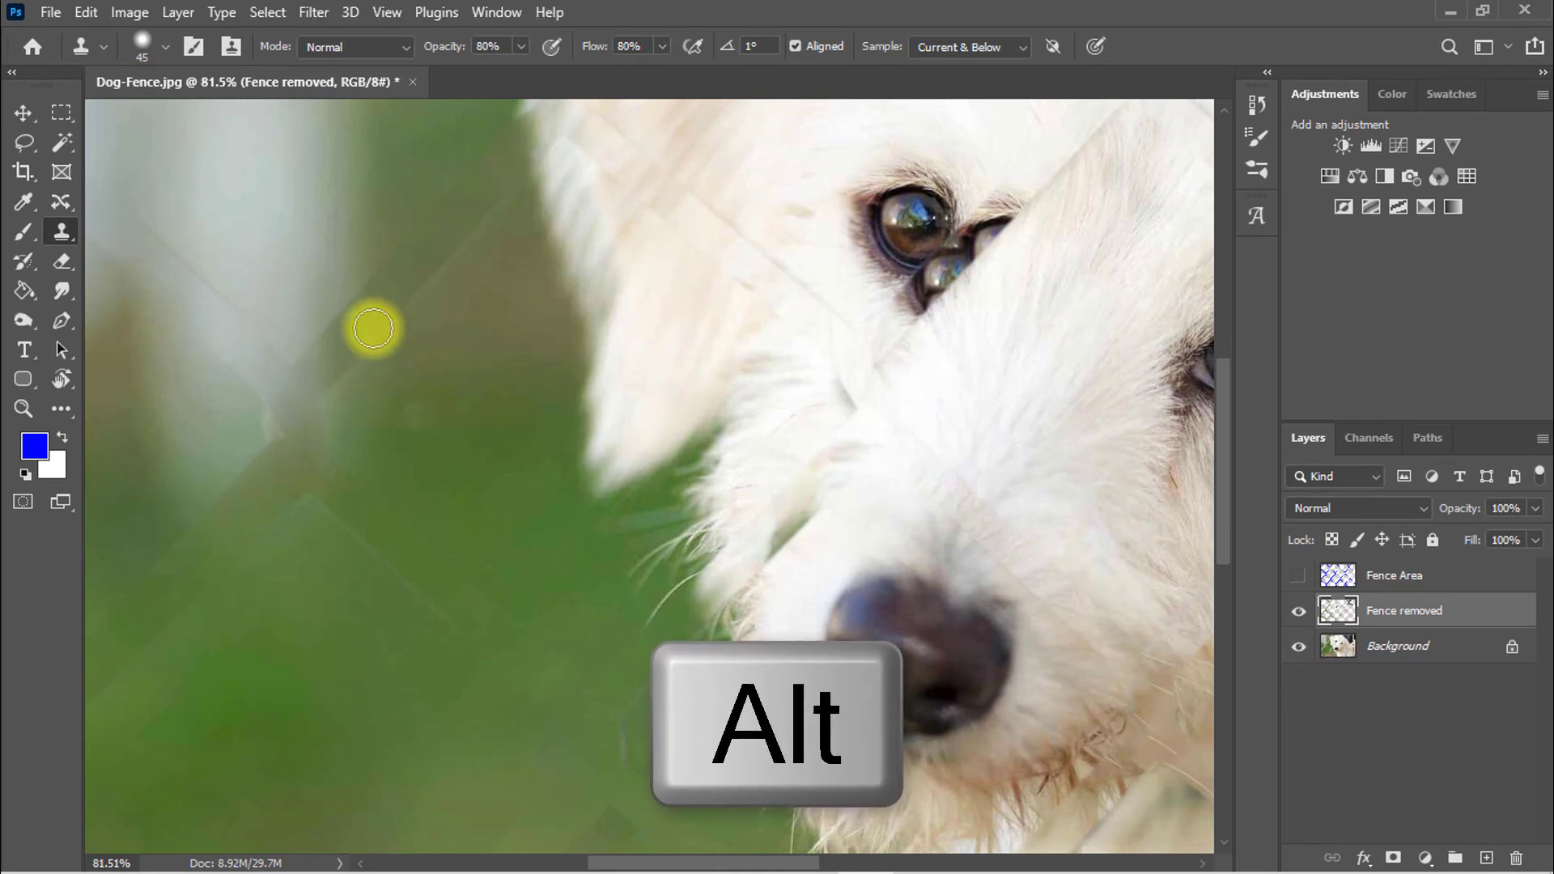
{"action": "left_click_drag", "start_coordinate": [434, 260], "coordinate": [427, 278]}
{"action": "left_click_drag", "start_coordinate": [389, 347], "coordinate": [370, 366]}
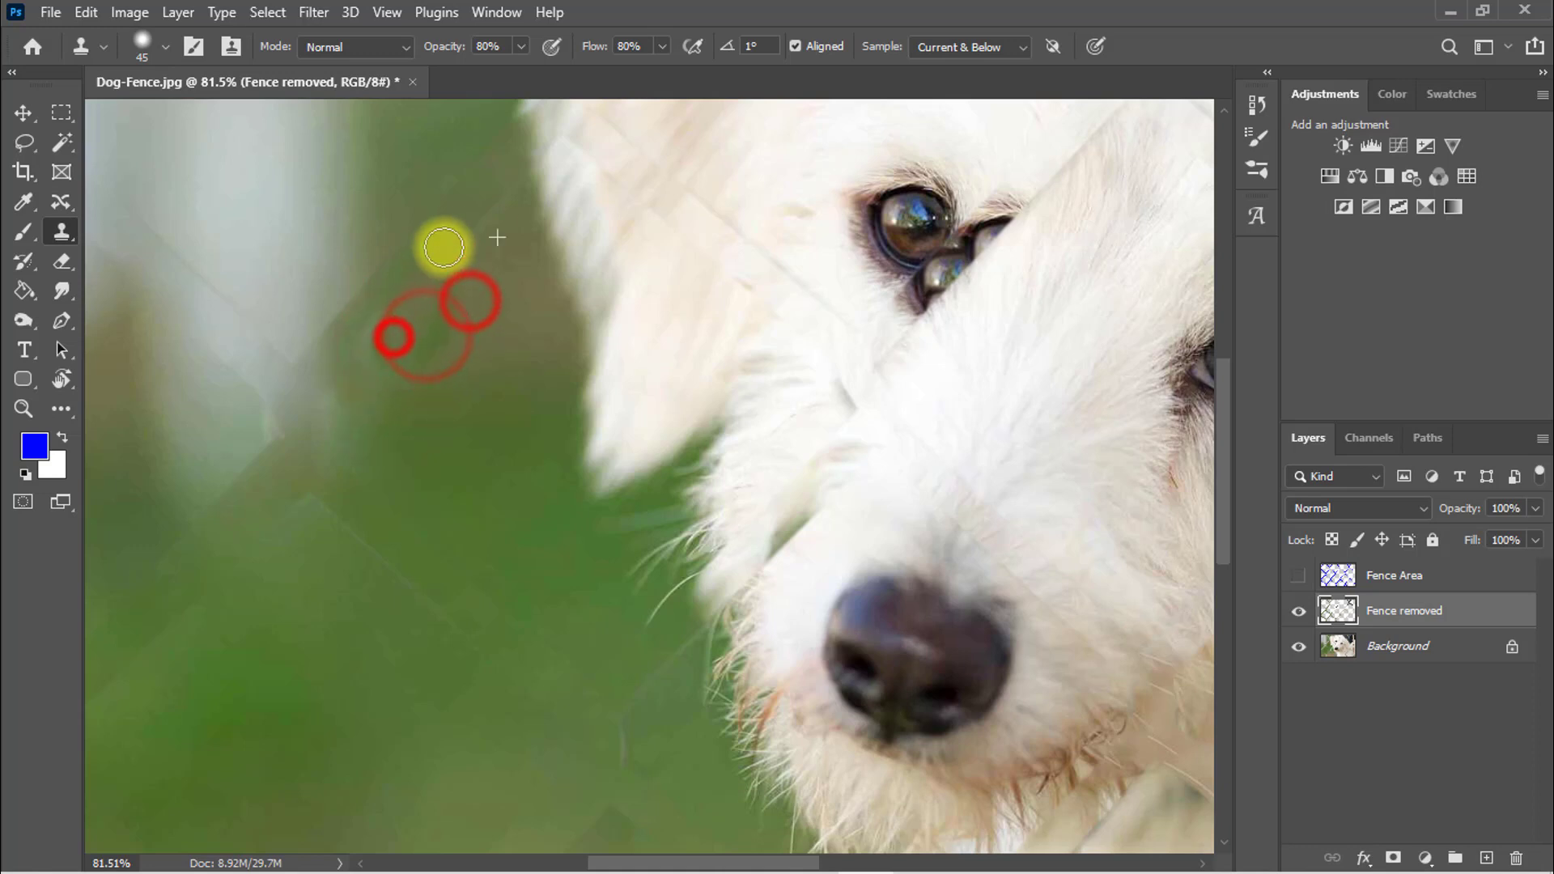
- With the Clone Stamp at 60% opacity and brush size 80, clone over the fence traces in the pale background near the photo's upper-left edge
{"action": "mouse_move", "coordinate": [453, 46]}
{"action": "left_mouse_down"}
{"action": "mouse_move", "coordinate": [413, 46]}
{"action": "mouse_move", "coordinate": [443, 53]}
{"action": "left_mouse_up"}
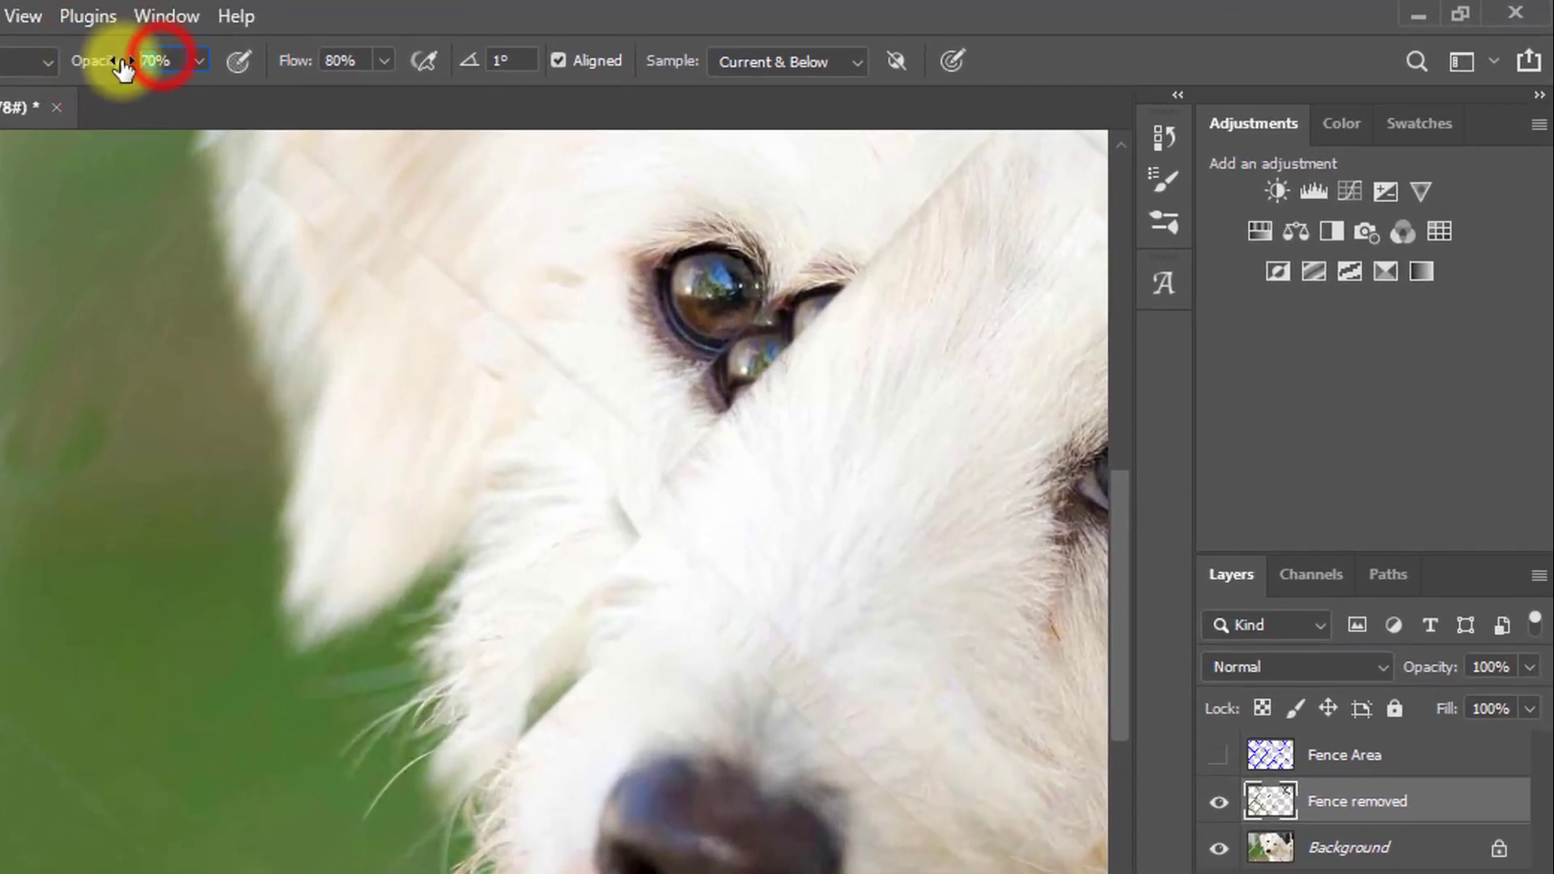
{"action": "left_click", "coordinate": [347, 62]}
{"action": "left_click_drag", "start_coordinate": [330, 242], "coordinate": [347, 273]}
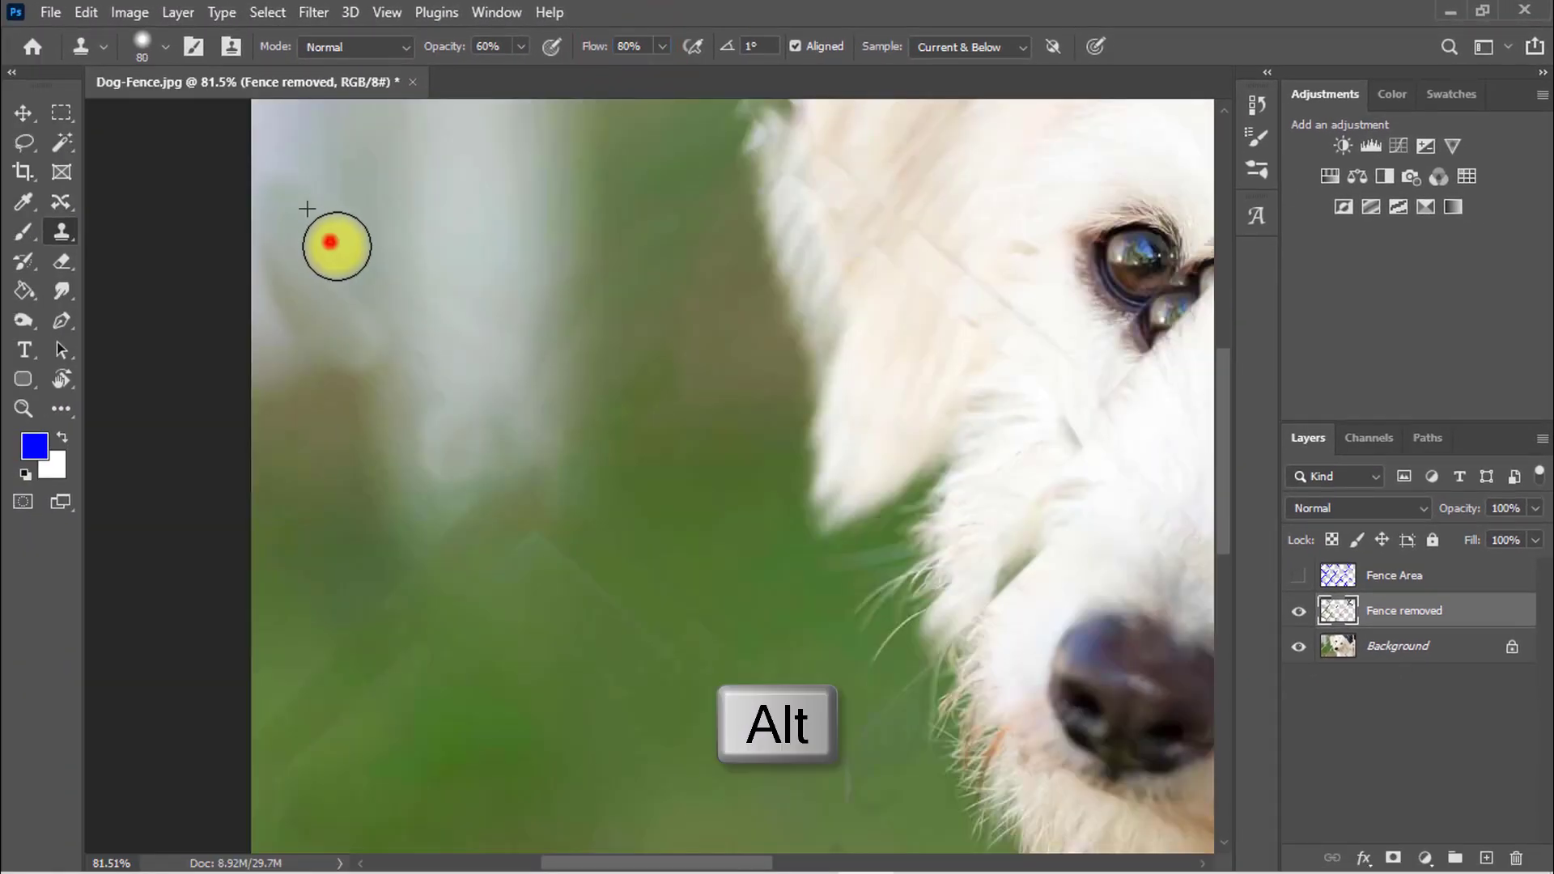
{"action": "left_click", "coordinate": [317, 222], "text": "alt"}
{"action": "left_click_drag", "start_coordinate": [281, 199], "coordinate": [265, 222]}
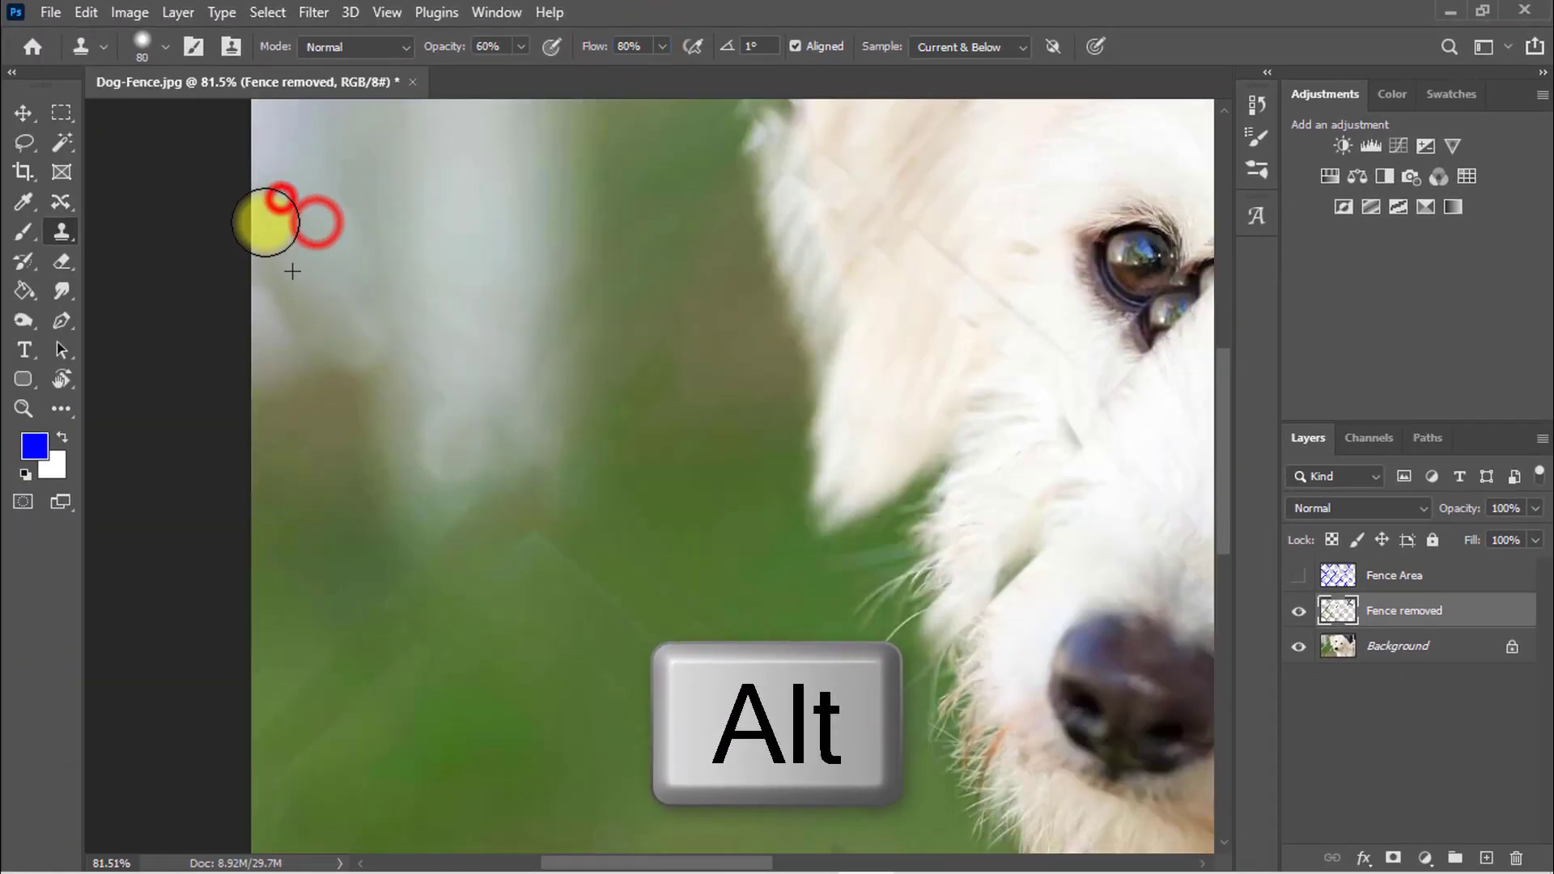
{"action": "left_click", "coordinate": [372, 243], "text": "alt"}
{"action": "left_click", "coordinate": [351, 285], "text": "alt"}
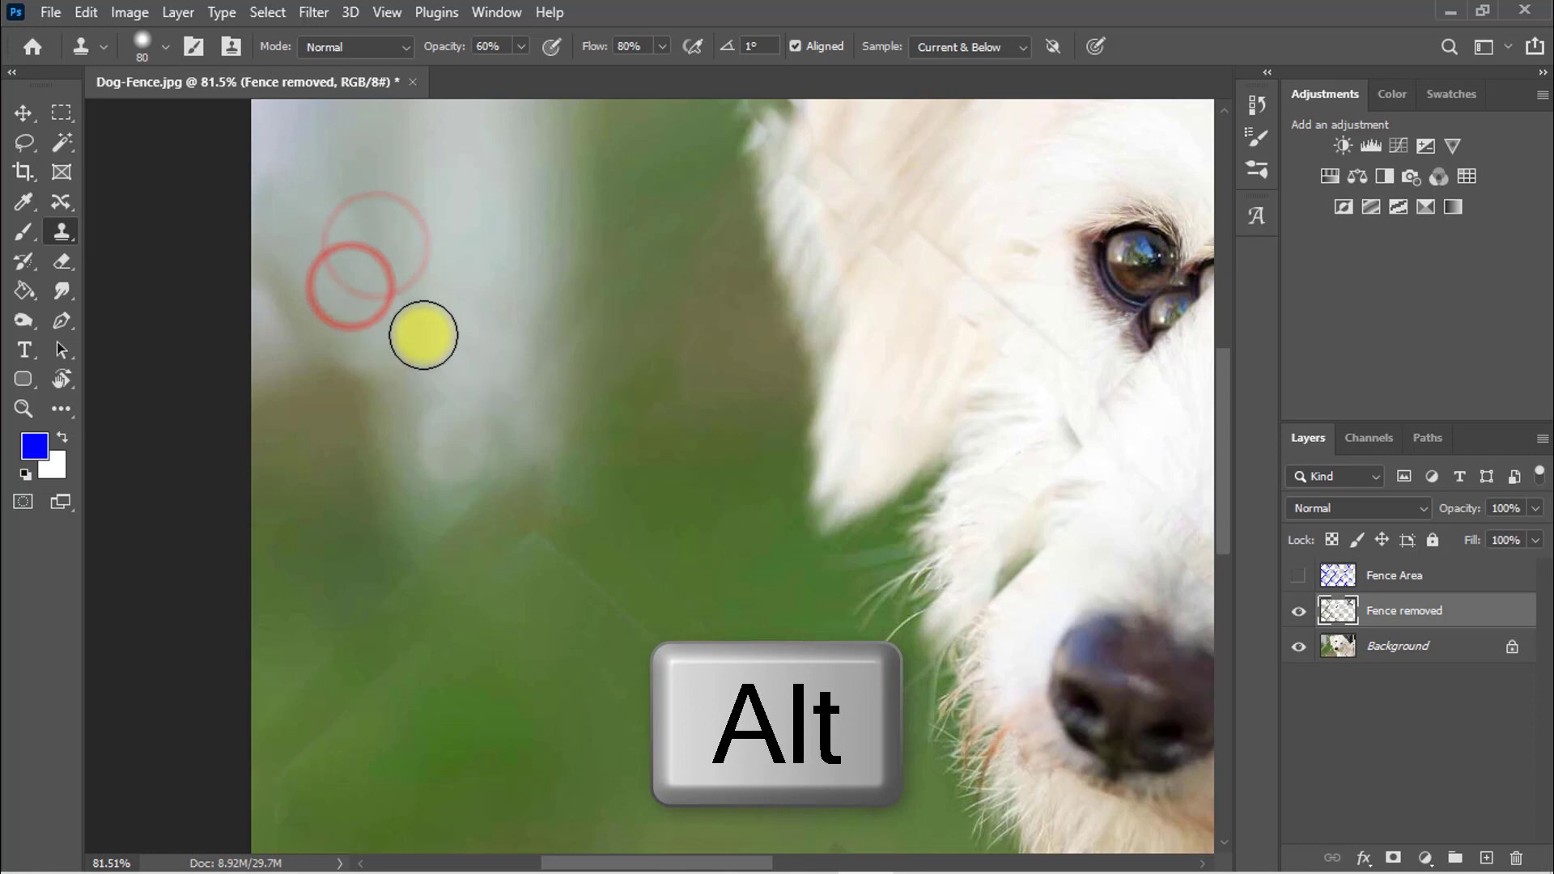
- Lower the Clone Stamp's opacity to 50% and its flow to 50%
{"action": "left_click_drag", "start_coordinate": [448, 47], "coordinate": [453, 47]}
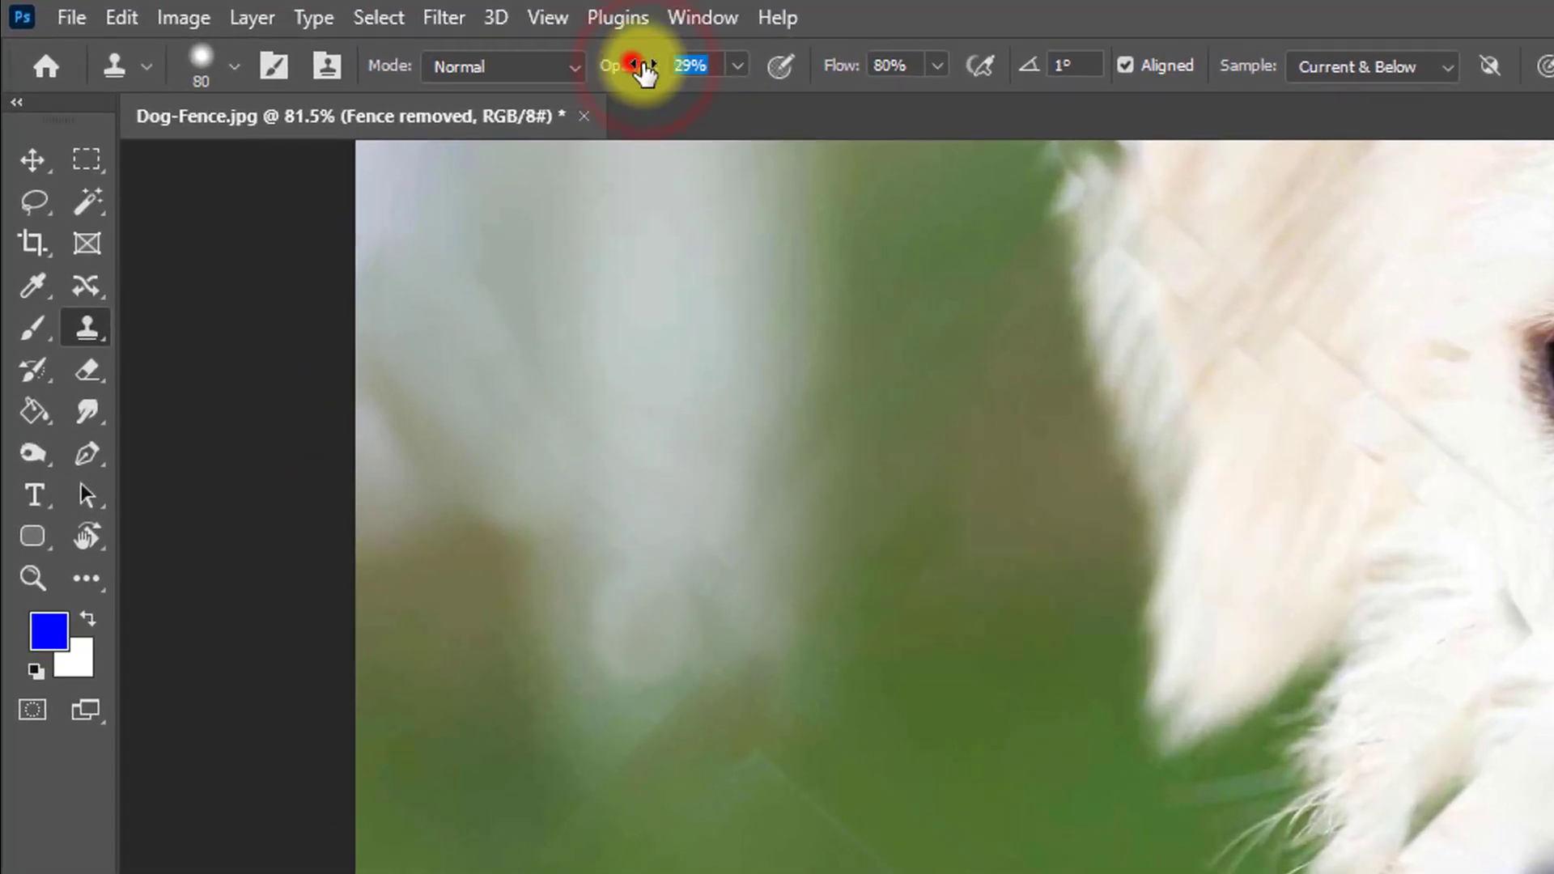
{"action": "left_click_drag", "start_coordinate": [646, 73], "coordinate": [689, 66]}
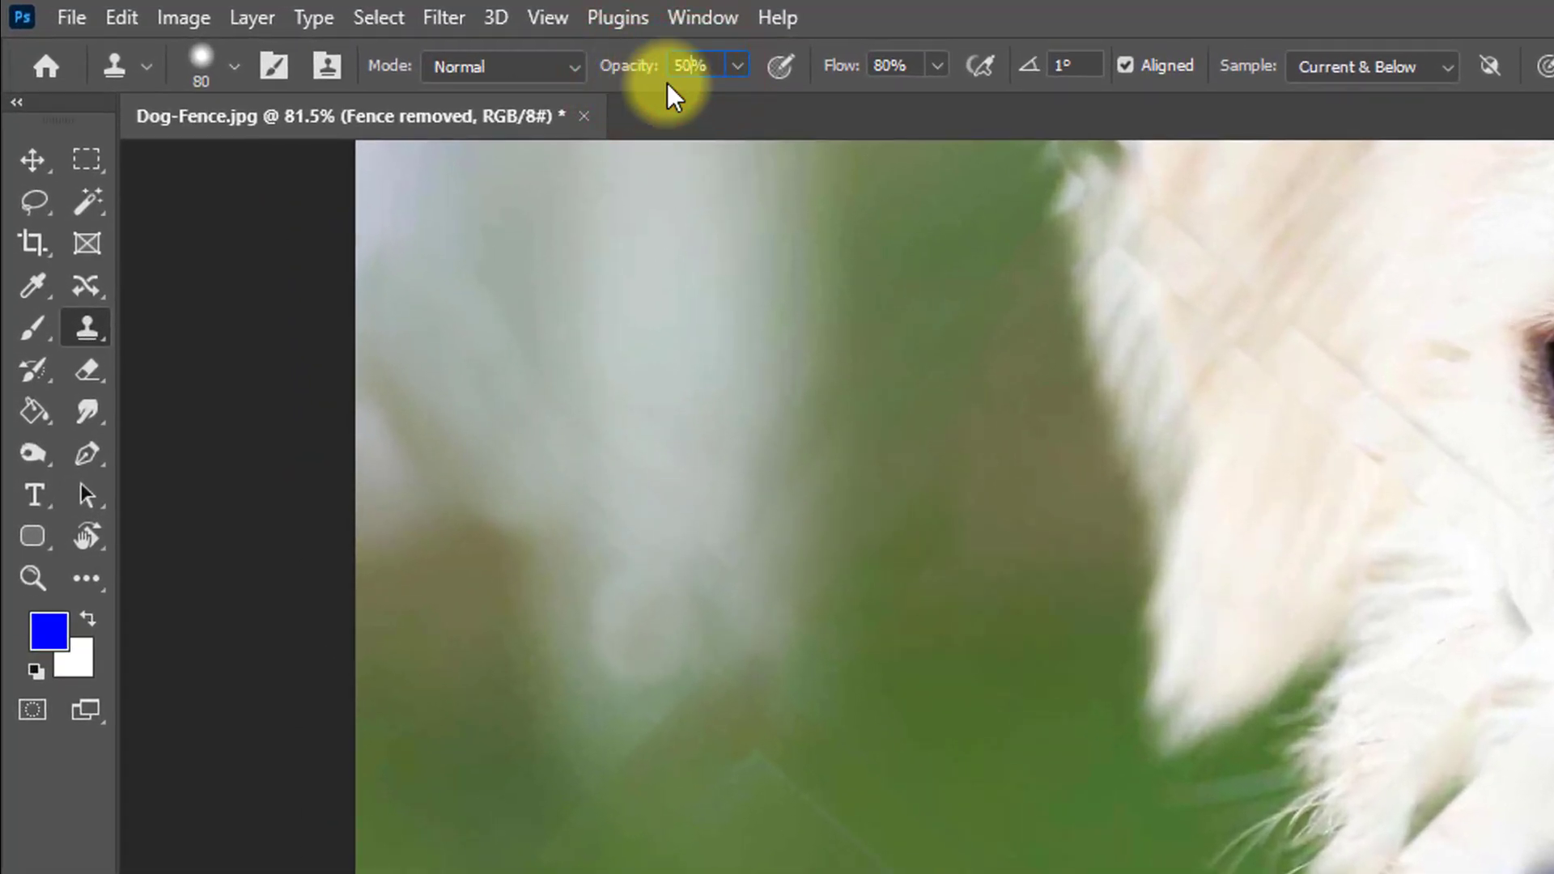
{"action": "left_click", "coordinate": [888, 65]}
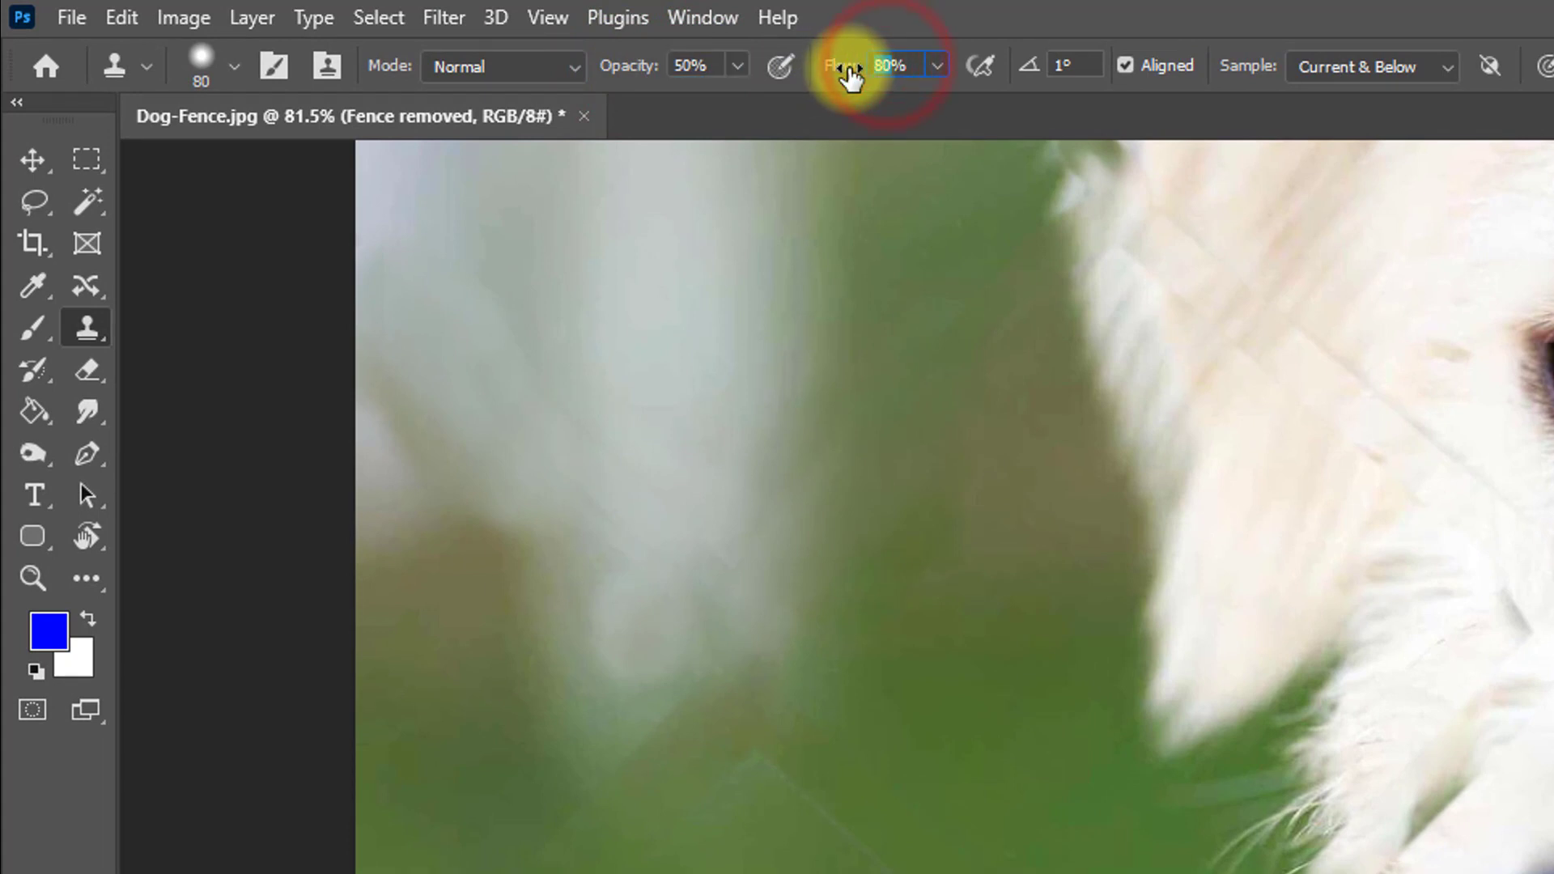
{"action": "type", "text": "50"}
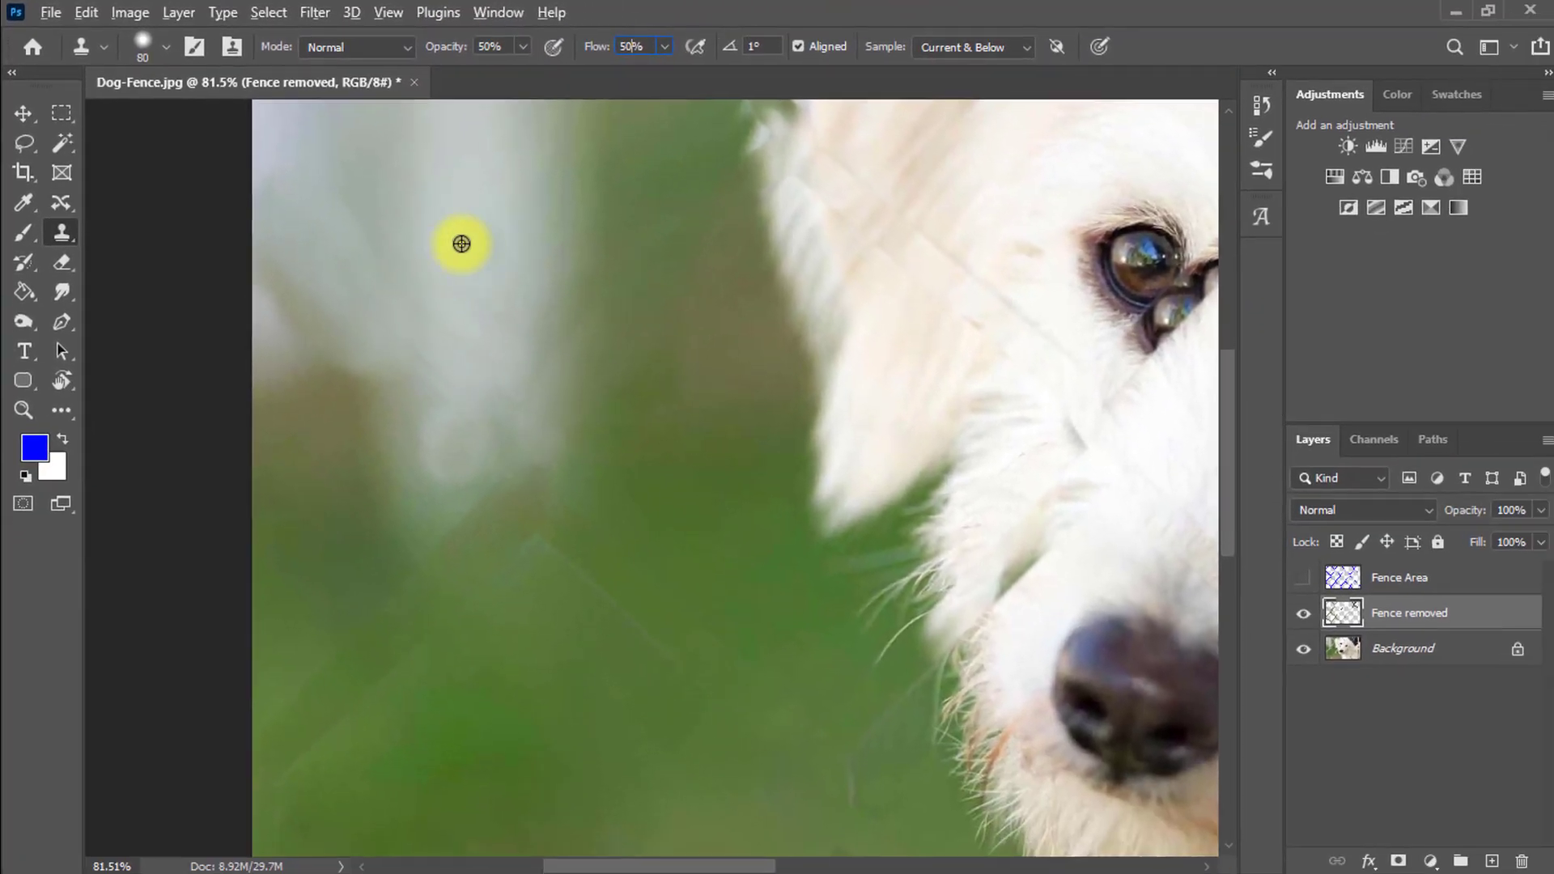
- Clone over the fence traces at the lower end of the pale blurred post in the background
{"action": "left_click", "coordinate": [624, 300], "text": "alt"}
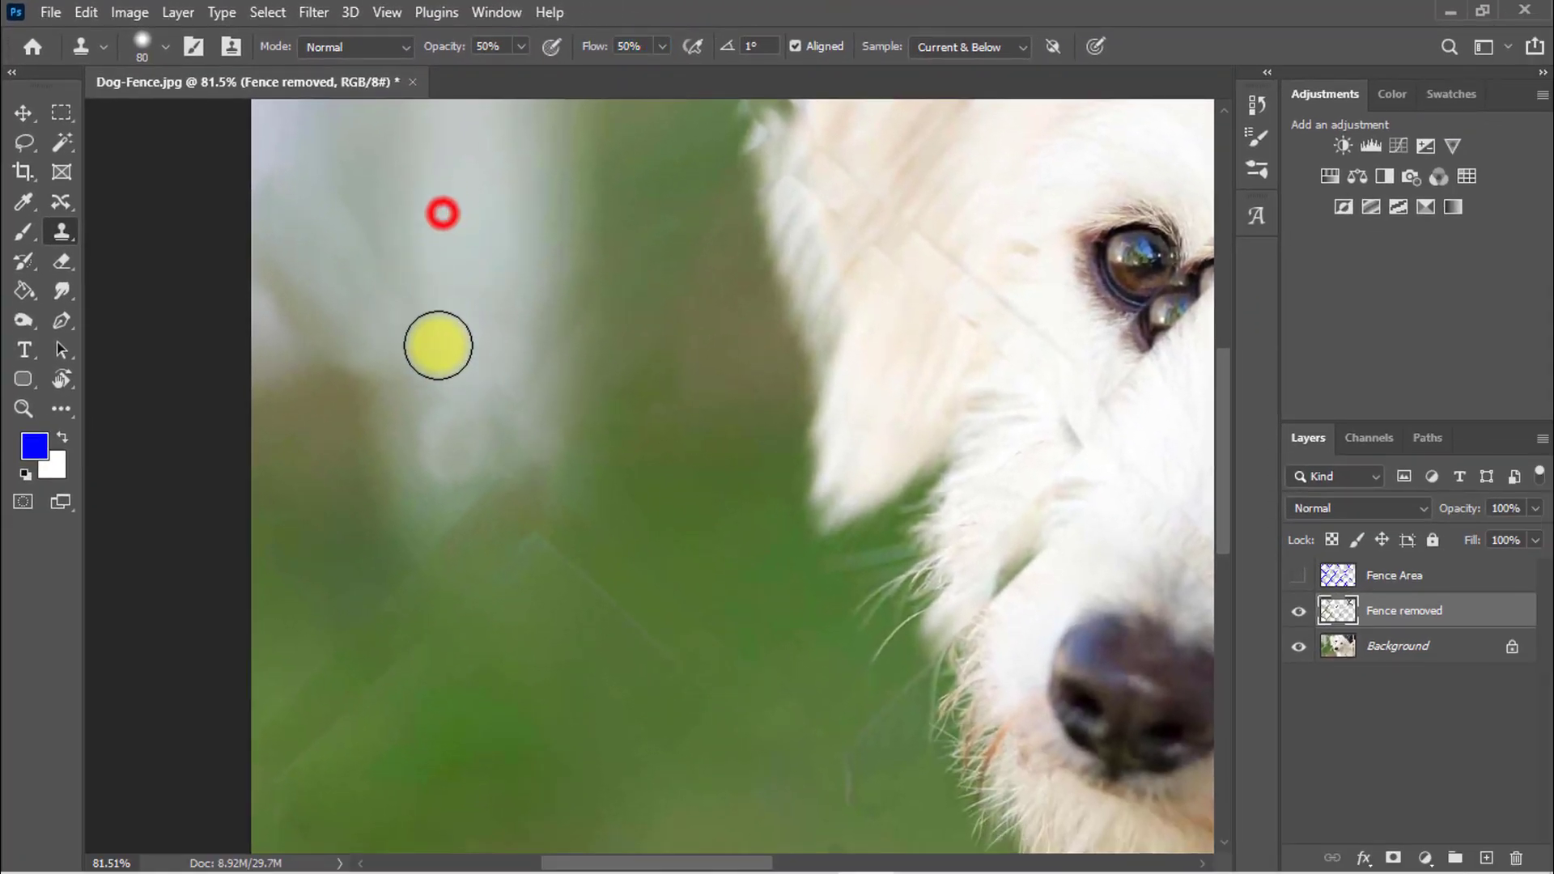
{"action": "left_click", "coordinate": [441, 354]}
{"action": "left_click", "coordinate": [496, 426]}
{"action": "left_click", "coordinate": [375, 264], "text": "alt"}
{"action": "left_click", "coordinate": [389, 426]}
- Clone clean green background over the diagonal fence traces just below the pale post, out toward the photo's left edge
{"action": "scroll", "coordinate": [336, 367], "scroll_direction": "down", "scroll_amount": 3}
{"action": "left_click", "coordinate": [572, 378], "text": "alt"}
{"action": "left_click", "coordinate": [508, 403]}
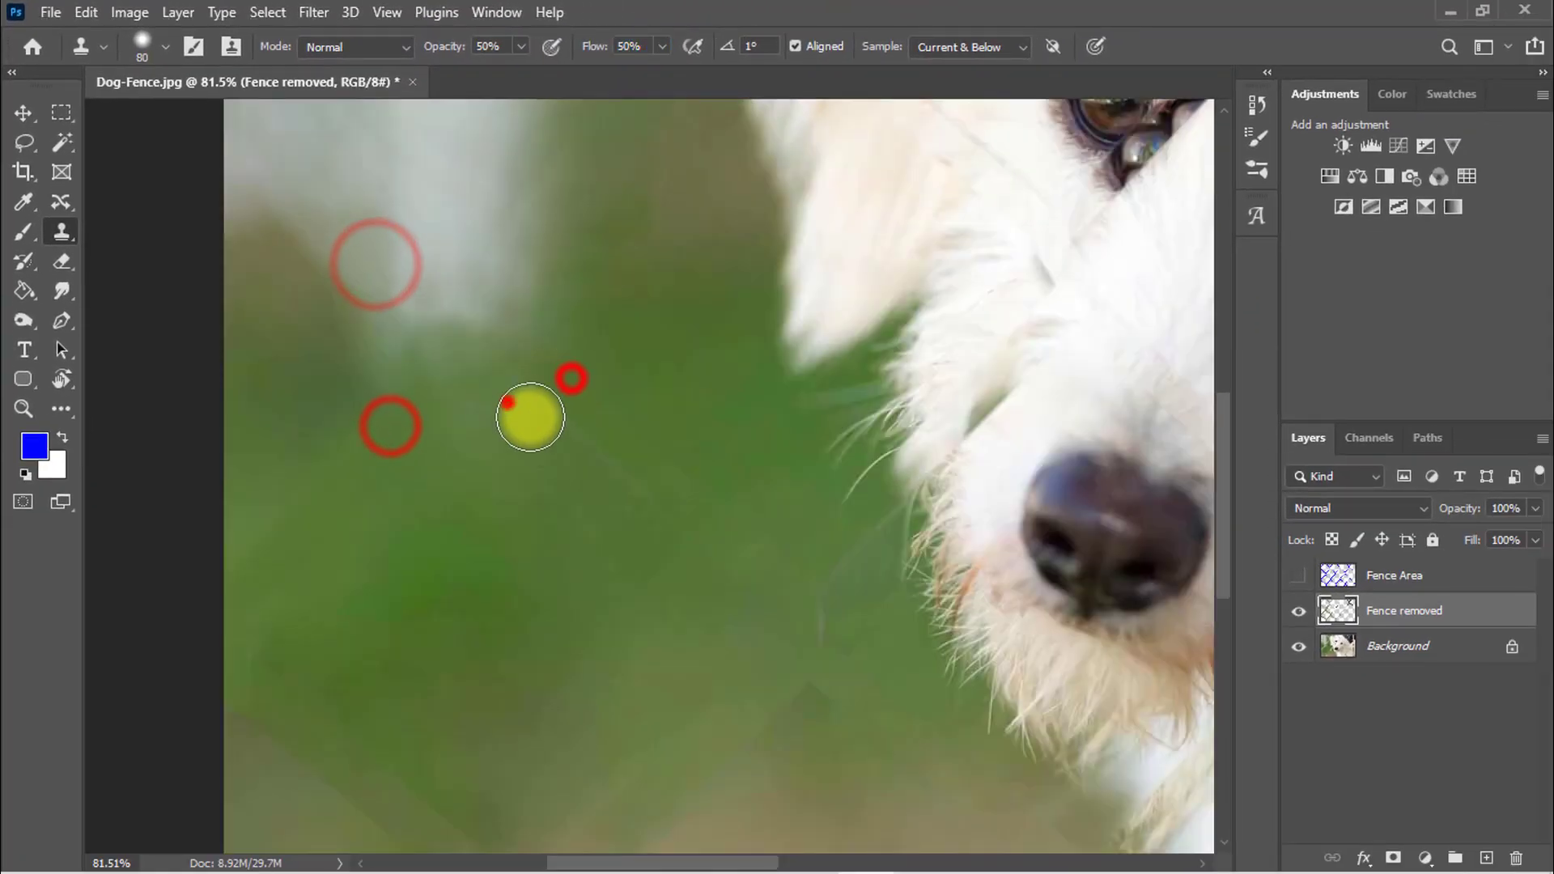
{"action": "mouse_move", "coordinate": [530, 417]}
{"action": "left_mouse_down"}
{"action": "mouse_move", "coordinate": [576, 441]}
{"action": "mouse_move", "coordinate": [615, 308]}
{"action": "left_mouse_up"}
{"action": "left_click", "coordinate": [542, 354], "text": "alt"}
{"action": "mouse_move", "coordinate": [508, 261]}
{"action": "left_mouse_down"}
{"action": "mouse_move", "coordinate": [450, 209]}
{"action": "mouse_move", "coordinate": [472, 409]}
{"action": "left_mouse_up"}
{"action": "left_click", "coordinate": [510, 475], "text": "alt"}
{"action": "left_click", "coordinate": [467, 370]}
{"action": "scroll", "coordinate": [437, 413], "scroll_direction": "down", "scroll_amount": 1}
{"action": "left_click", "coordinate": [396, 405], "text": "alt"}
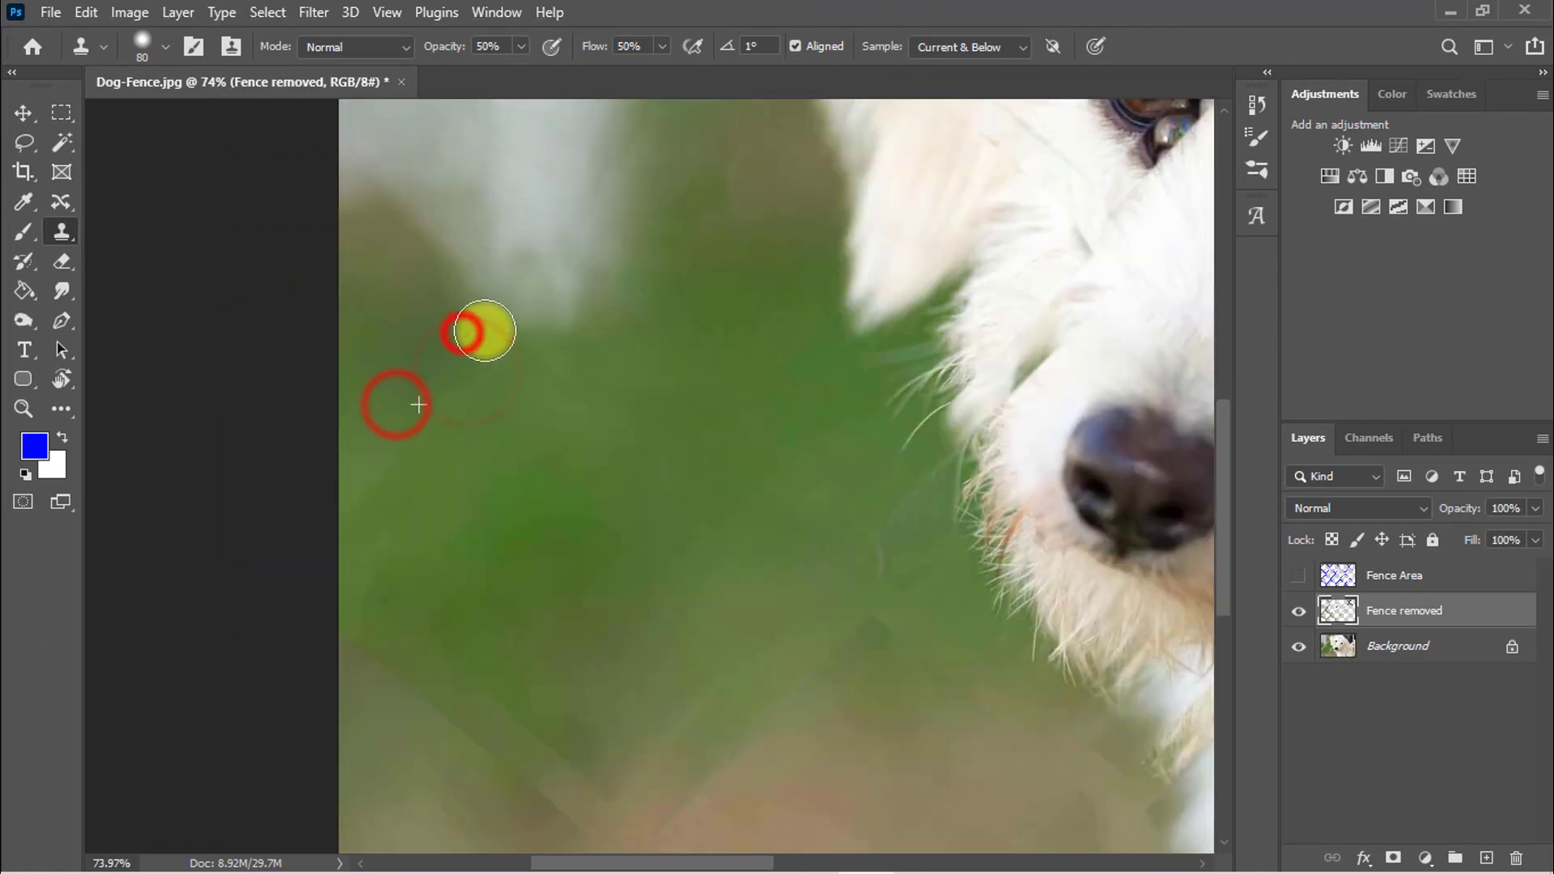
{"action": "left_click", "coordinate": [523, 339]}
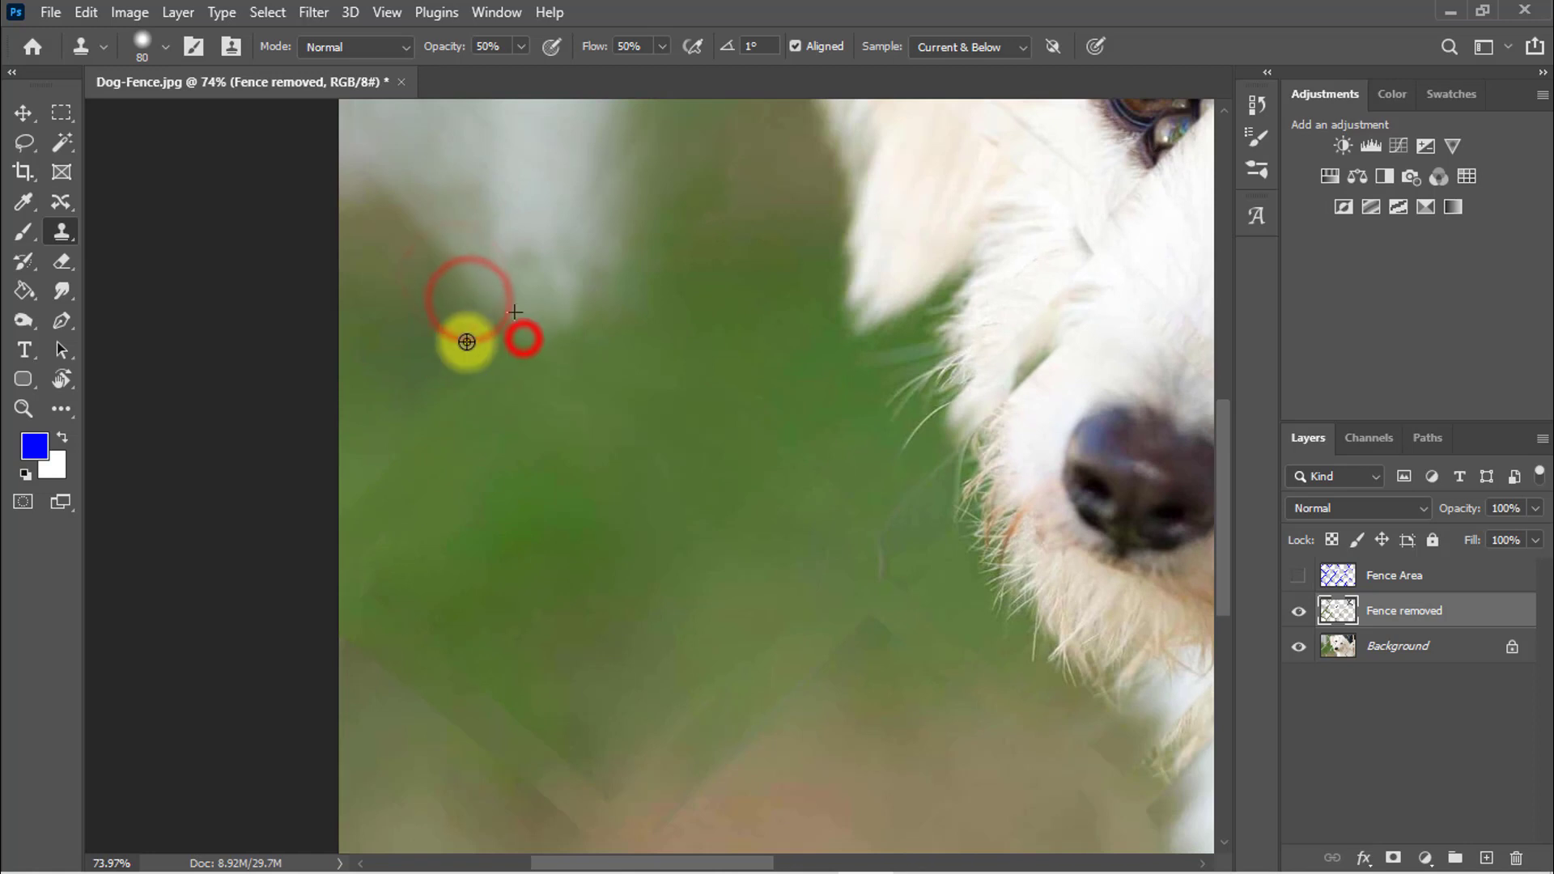
- Clone over the diagonal fence traces where green meets brown background in the photo's lower-left corner
{"action": "left_click_drag", "start_coordinate": [525, 391], "coordinate": [565, 225]}
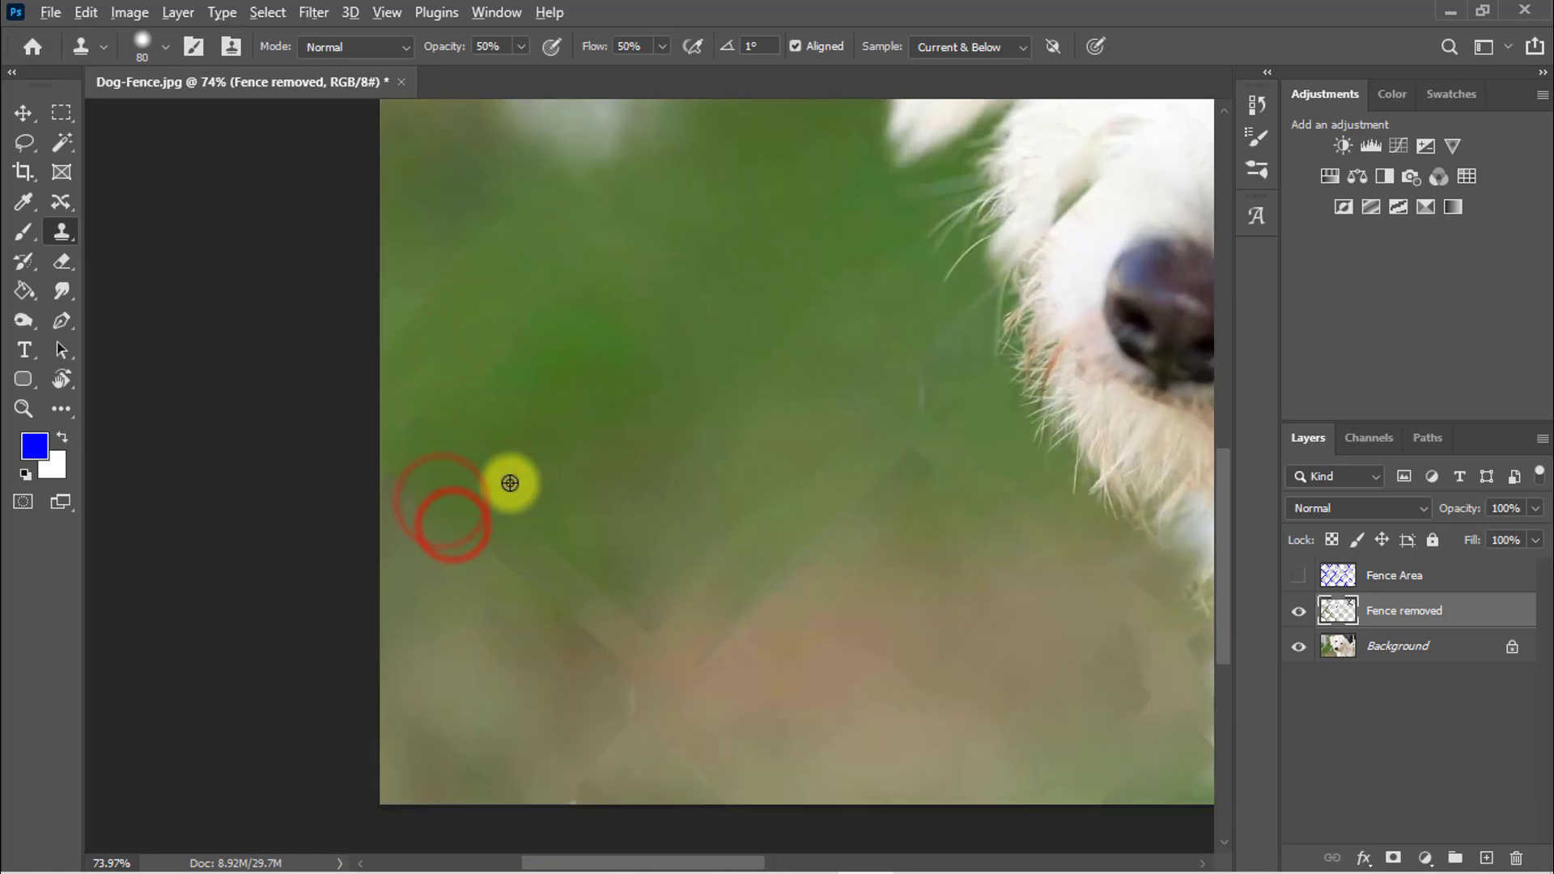
{"action": "left_click_drag", "start_coordinate": [510, 488], "coordinate": [524, 444]}
{"action": "left_click_drag", "start_coordinate": [519, 352], "coordinate": [617, 414]}
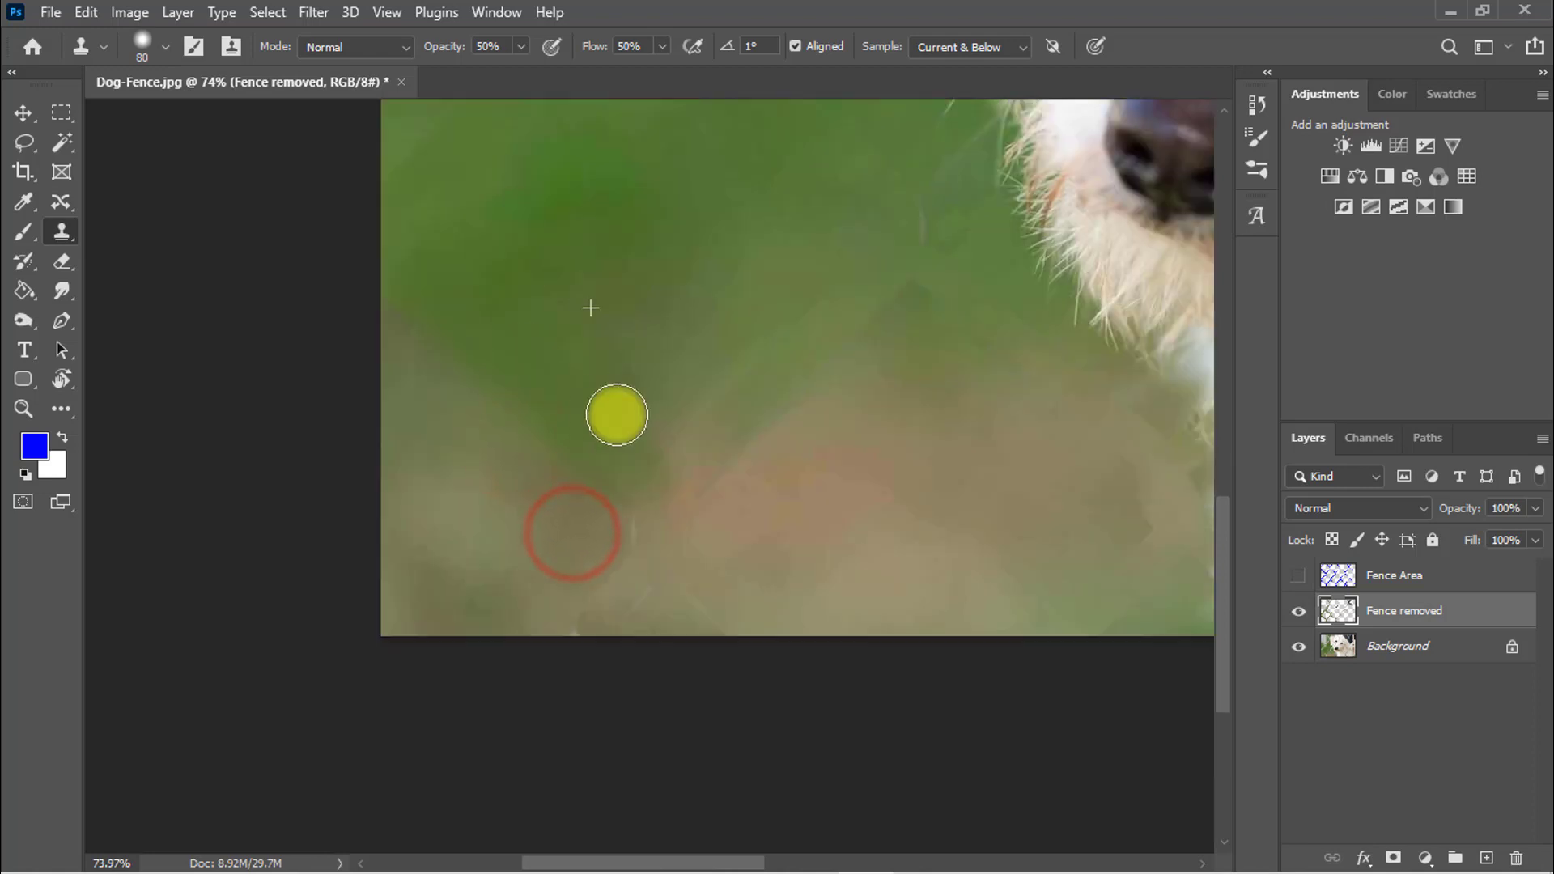
{"action": "left_click_drag", "start_coordinate": [600, 527], "coordinate": [704, 437]}
{"action": "left_click", "coordinate": [733, 354], "text": "alt"}
{"action": "mouse_move", "coordinate": [721, 406]}
{"action": "left_mouse_down"}
{"action": "mouse_move", "coordinate": [701, 452]}
{"action": "mouse_move", "coordinate": [776, 406]}
{"action": "left_mouse_up"}
{"action": "left_click", "coordinate": [749, 430]}
{"action": "left_click", "coordinate": [624, 565]}
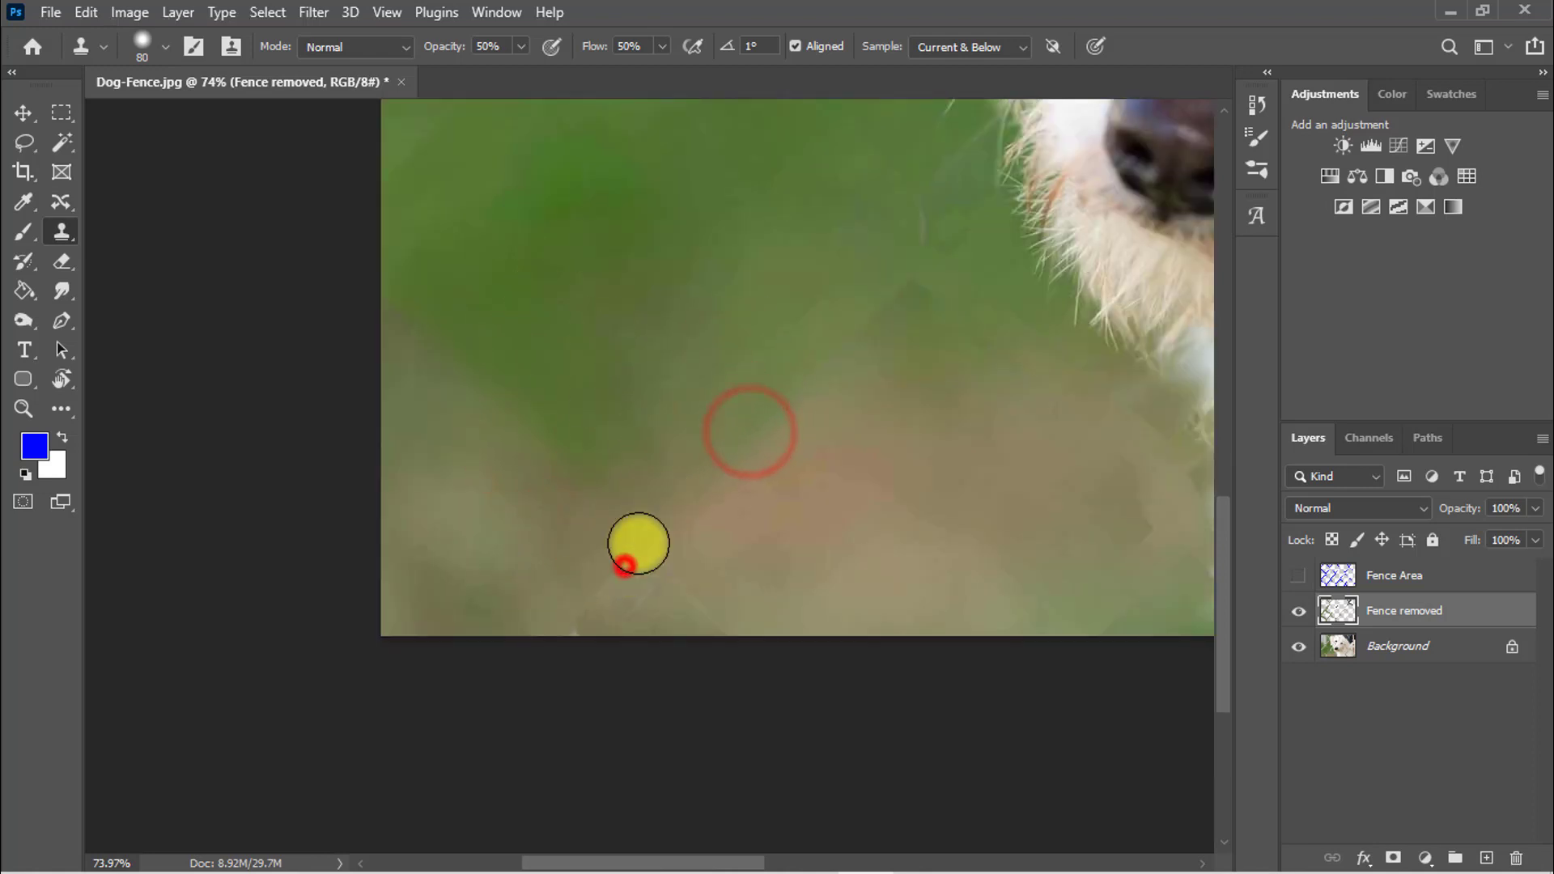
- Clone clean white fur over the fence traces on the muzzle to the left of the nose
{"action": "left_click", "coordinate": [233, 518]}
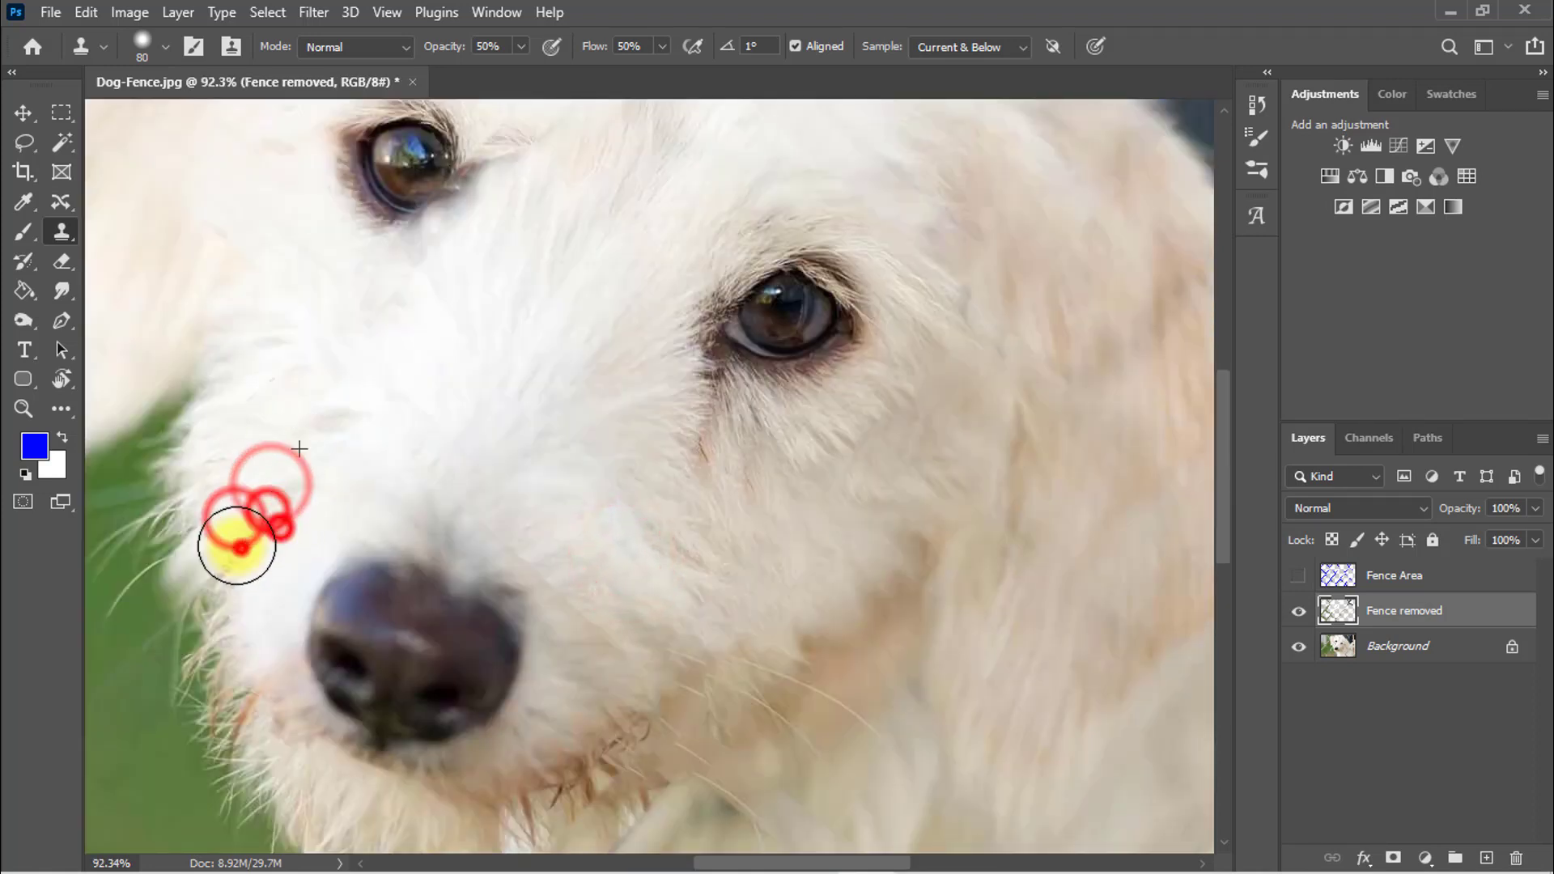
{"action": "left_click", "coordinate": [314, 489]}
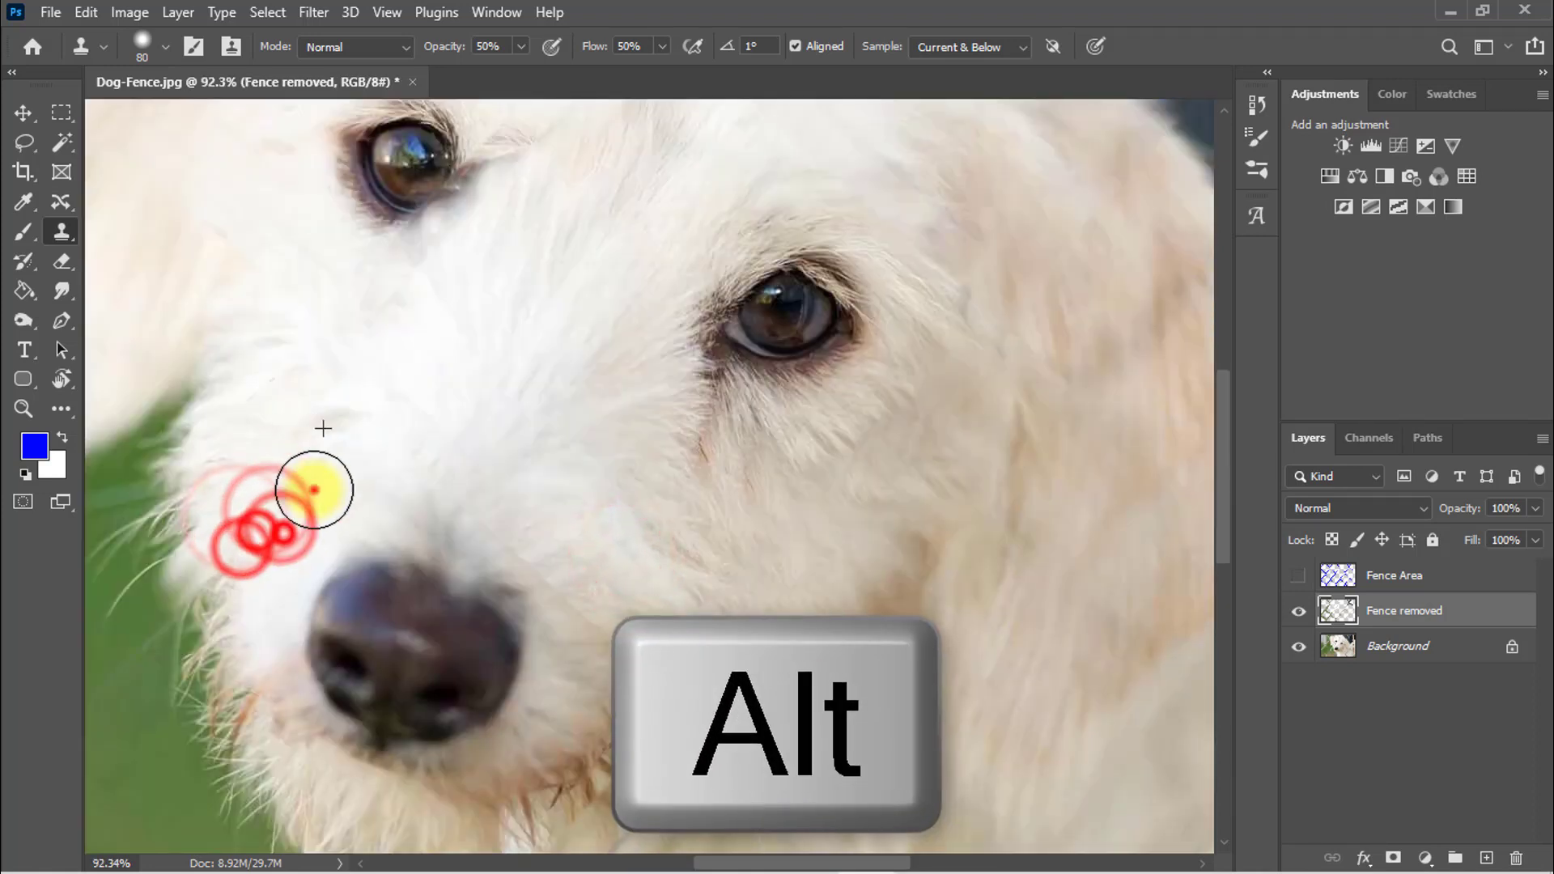
{"action": "left_click", "coordinate": [321, 393], "text": "alt"}
{"action": "left_click", "coordinate": [351, 357], "text": "alt"}
{"action": "left_click", "coordinate": [314, 441]}
{"action": "left_click", "coordinate": [292, 496]}
{"action": "left_click", "coordinate": [292, 520]}
- Clone clean fur over the fence traces on the muzzle above the nose and at its upper-right edge
{"action": "left_click", "coordinate": [379, 367], "text": "alt"}
{"action": "left_click", "coordinate": [443, 449]}
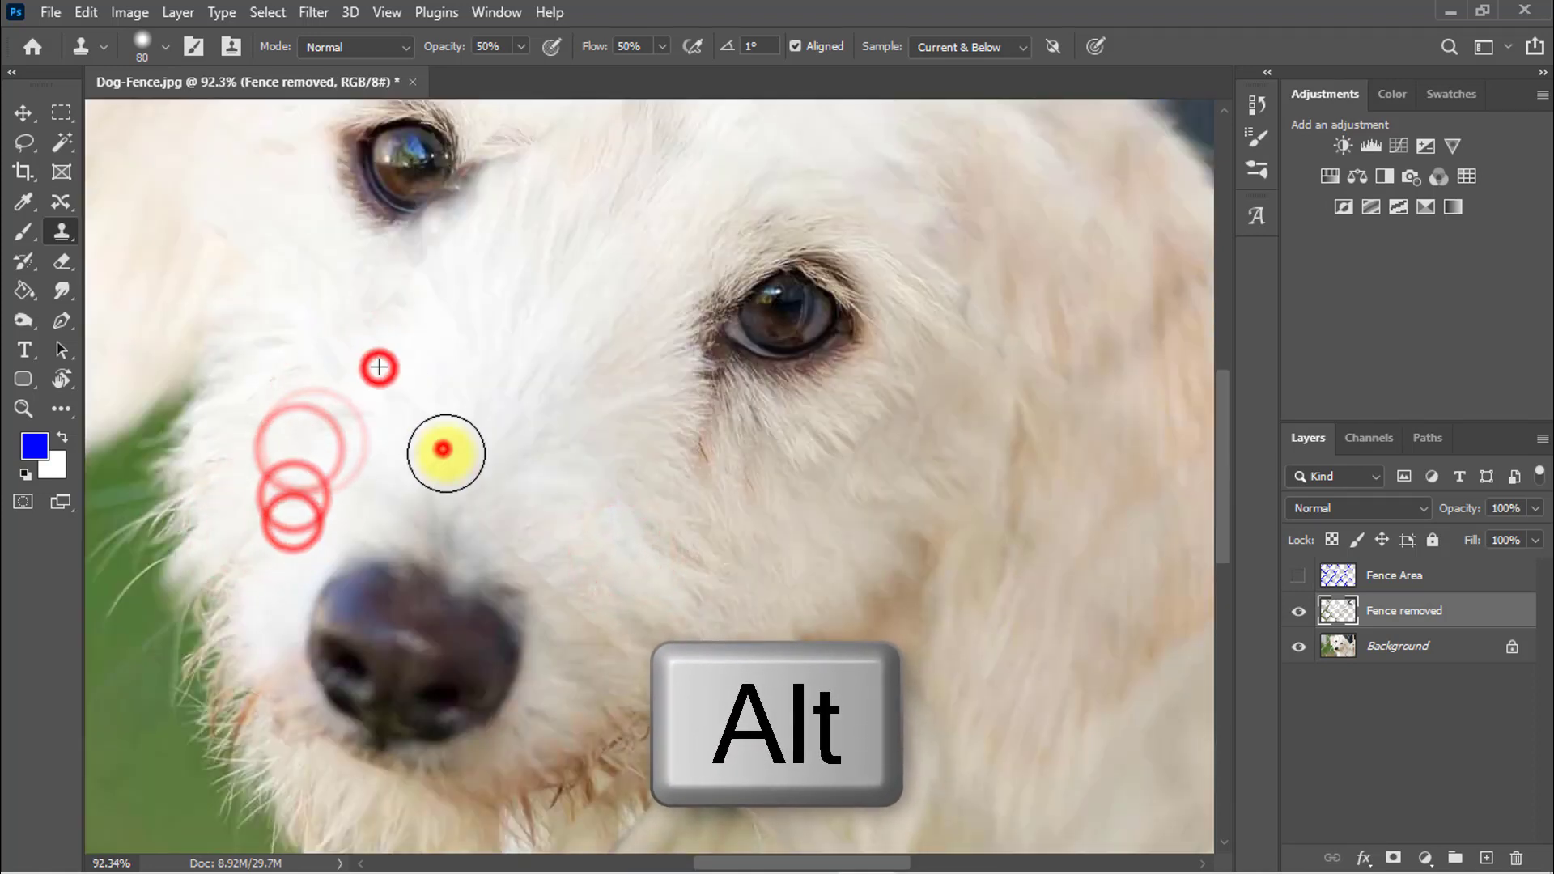
{"action": "left_click", "coordinate": [434, 474]}
{"action": "left_click", "coordinate": [654, 485]}
{"action": "left_click_drag", "start_coordinate": [623, 402], "coordinate": [538, 241]}
{"action": "left_click", "coordinate": [423, 288], "text": "alt"}
{"action": "left_click", "coordinate": [441, 396]}
{"action": "left_click", "coordinate": [437, 413]}
- Clone clean fur over the fence traces on the muzzle to the right of the nose
{"action": "double_click", "coordinate": [516, 459]}
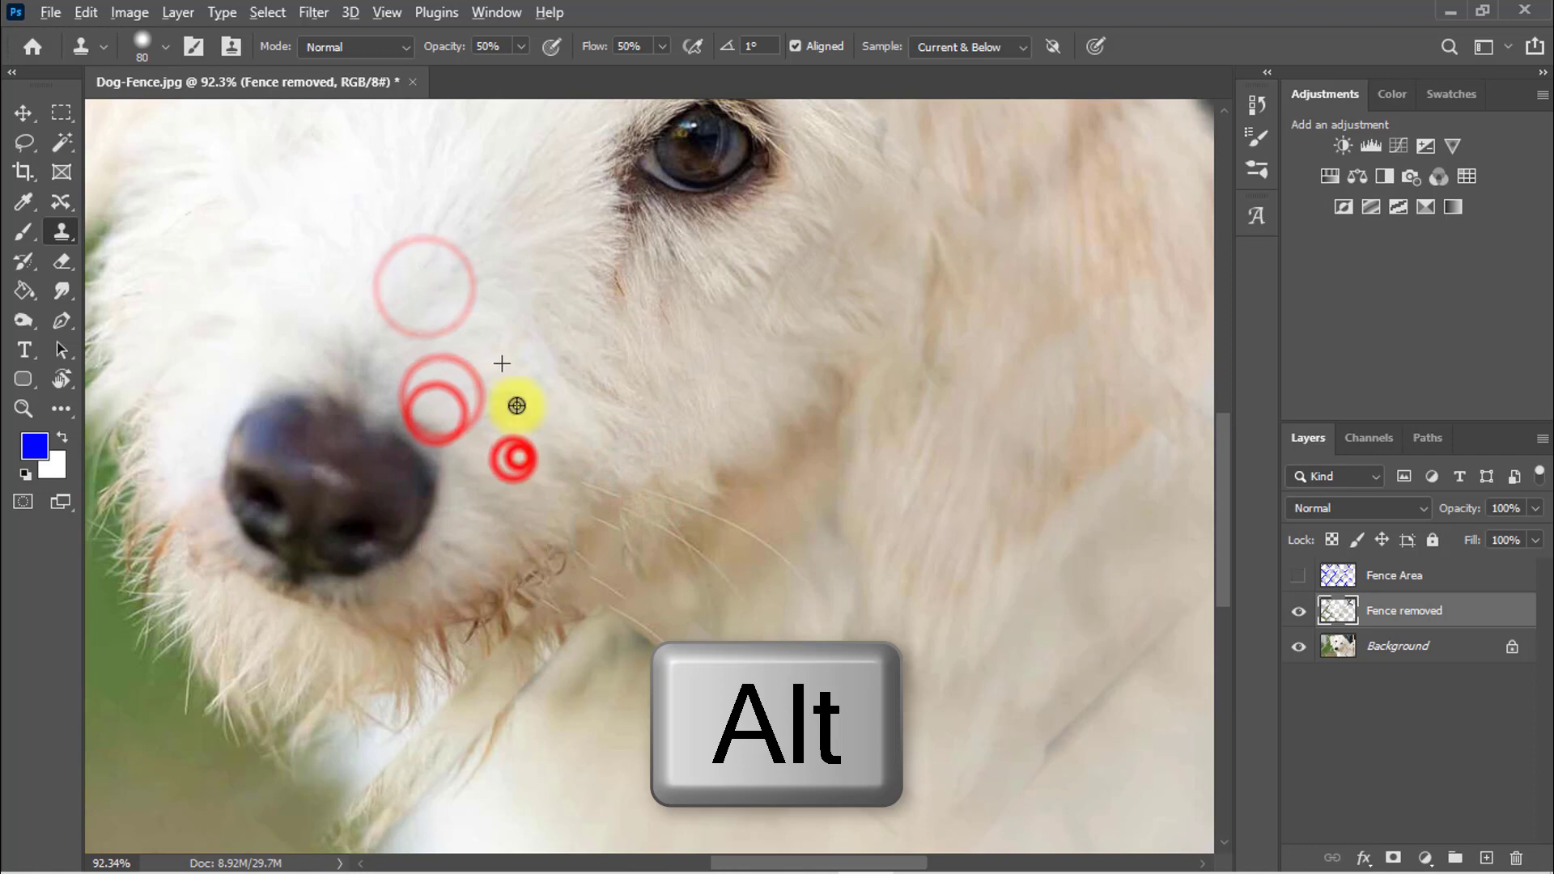
{"action": "left_click", "coordinate": [491, 346], "text": "alt"}
{"action": "left_click", "coordinate": [488, 435]}
{"action": "left_click", "coordinate": [476, 454]}
{"action": "left_click", "coordinate": [500, 488]}
- Clone over the fence traces on the throat below the whiskers, hiding and reshowing the Fence removed layer to compare with the original
{"action": "left_click", "coordinate": [763, 531]}
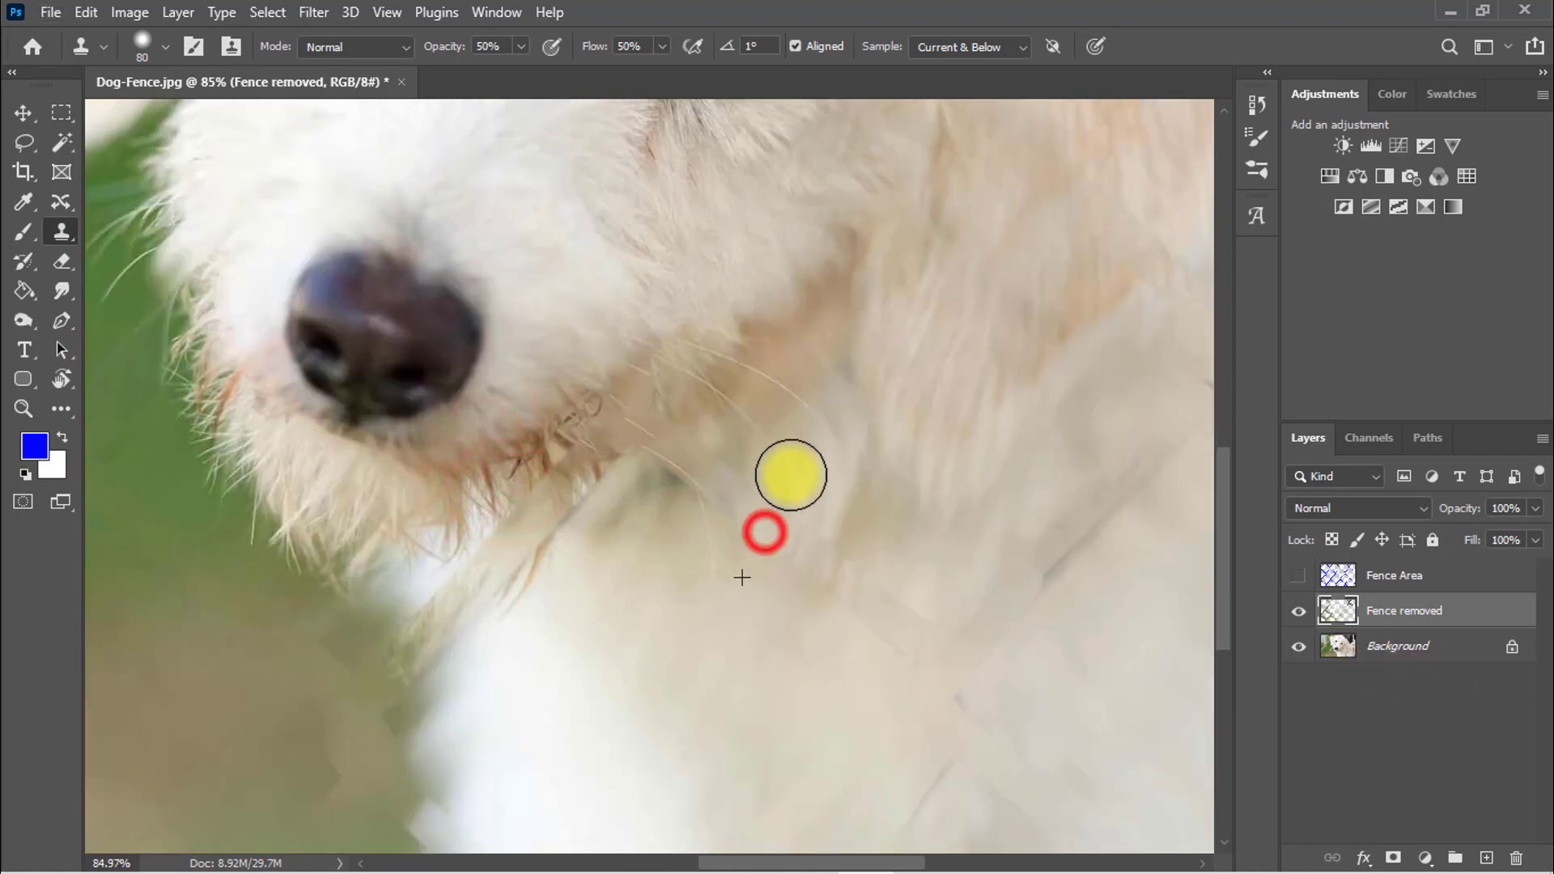
{"action": "left_click", "coordinate": [783, 502]}
{"action": "left_click", "coordinate": [1298, 612]}
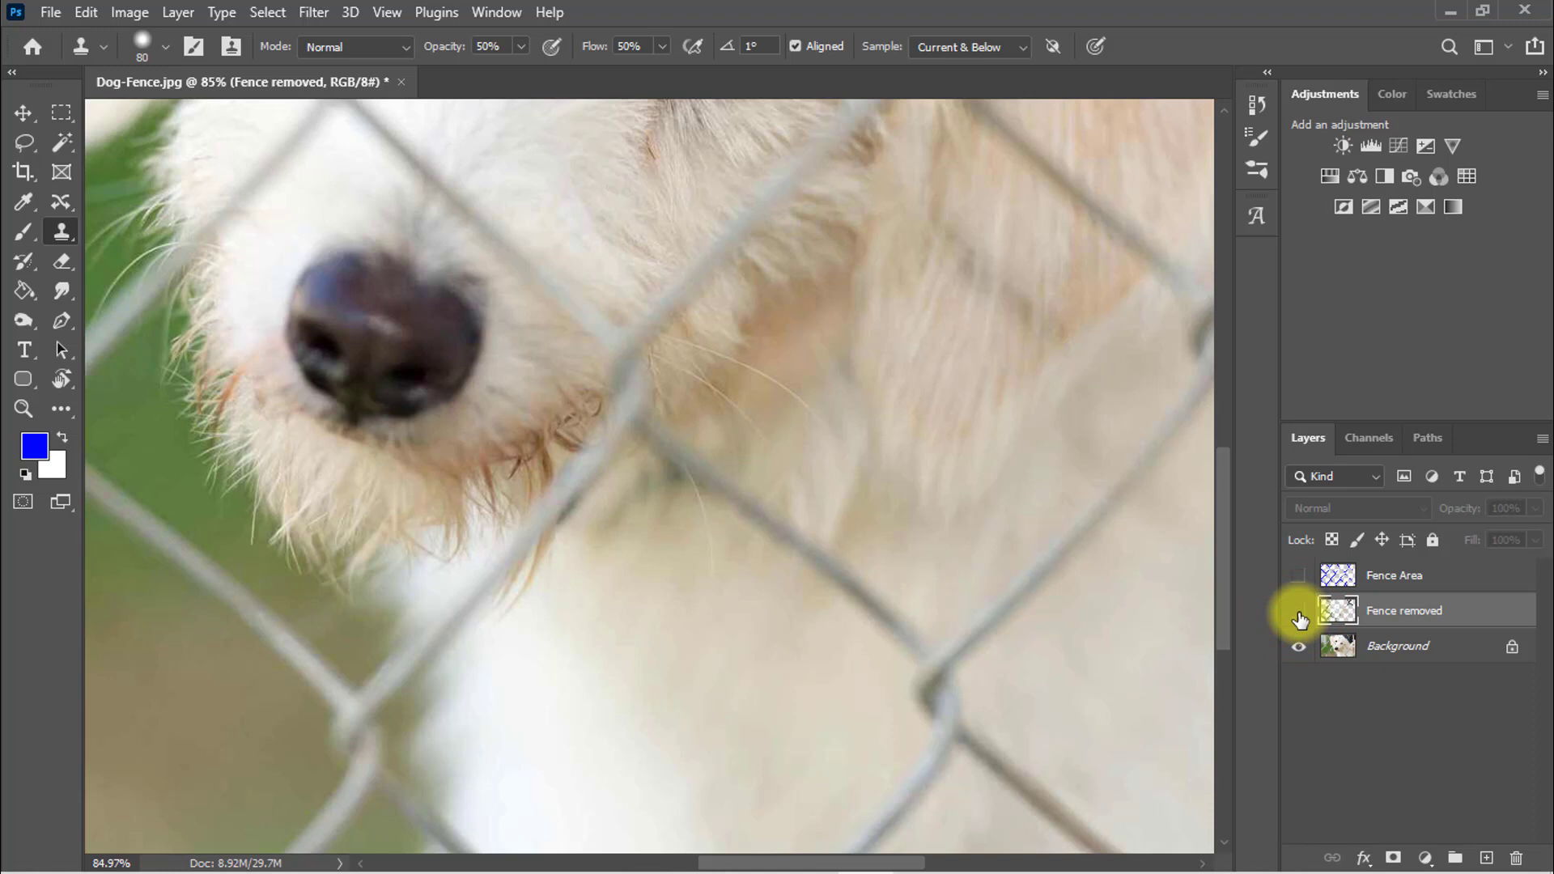
{"action": "left_click", "coordinate": [1299, 612]}
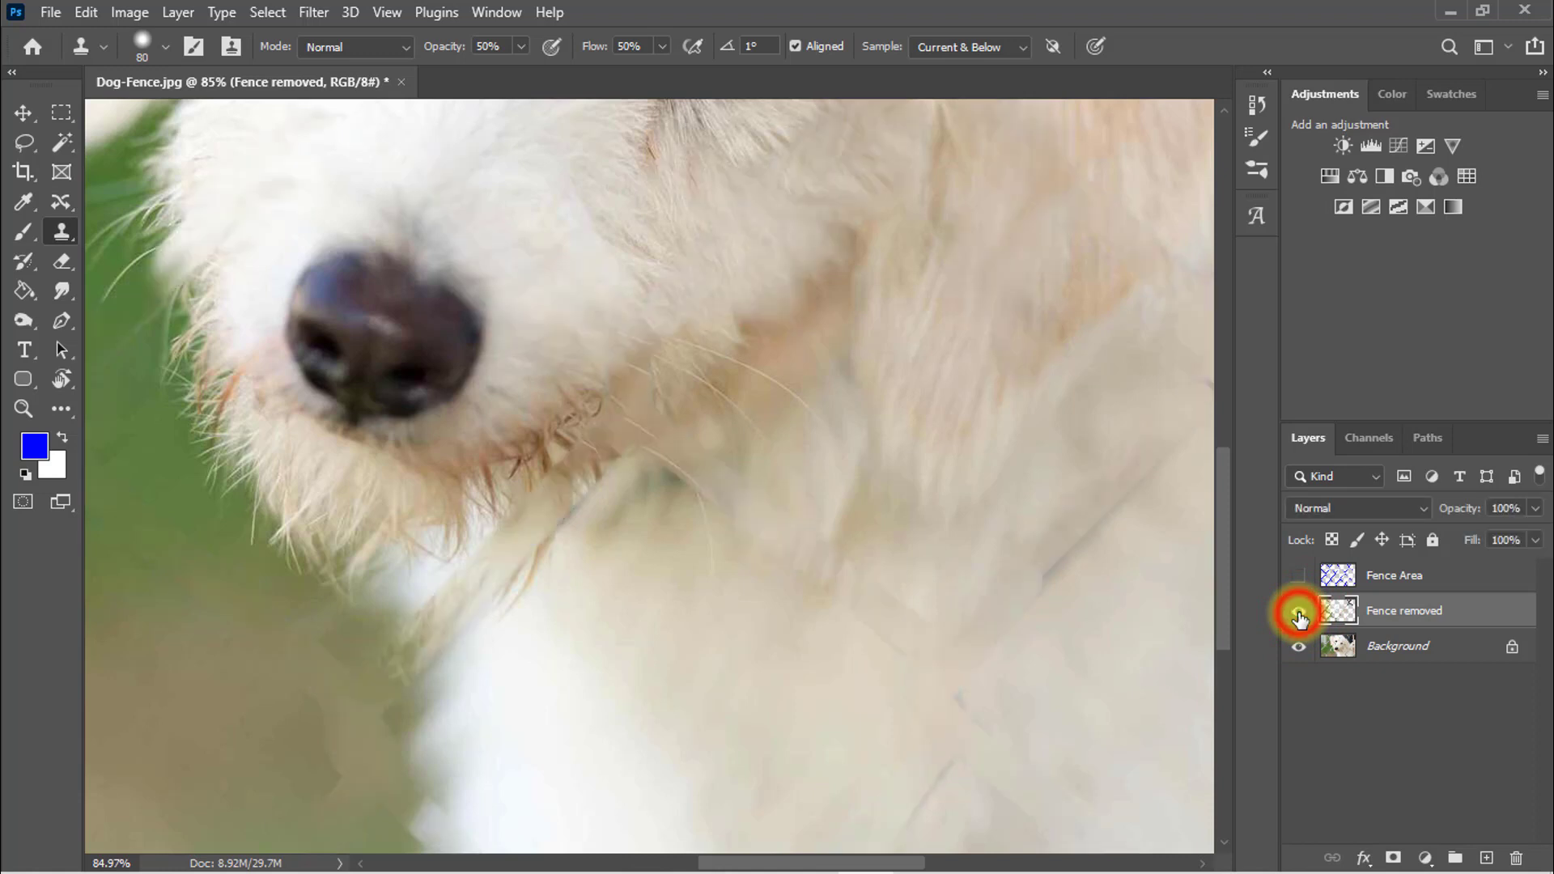
{"action": "left_click", "coordinate": [754, 487]}
{"action": "left_click", "coordinate": [774, 542]}
{"action": "left_click", "coordinate": [802, 559]}
{"action": "left_click", "coordinate": [812, 574]}
{"action": "left_click", "coordinate": [747, 508], "text": "alt"}
{"action": "left_click", "coordinate": [746, 487], "text": "alt"}
{"action": "left_click", "coordinate": [636, 546]}
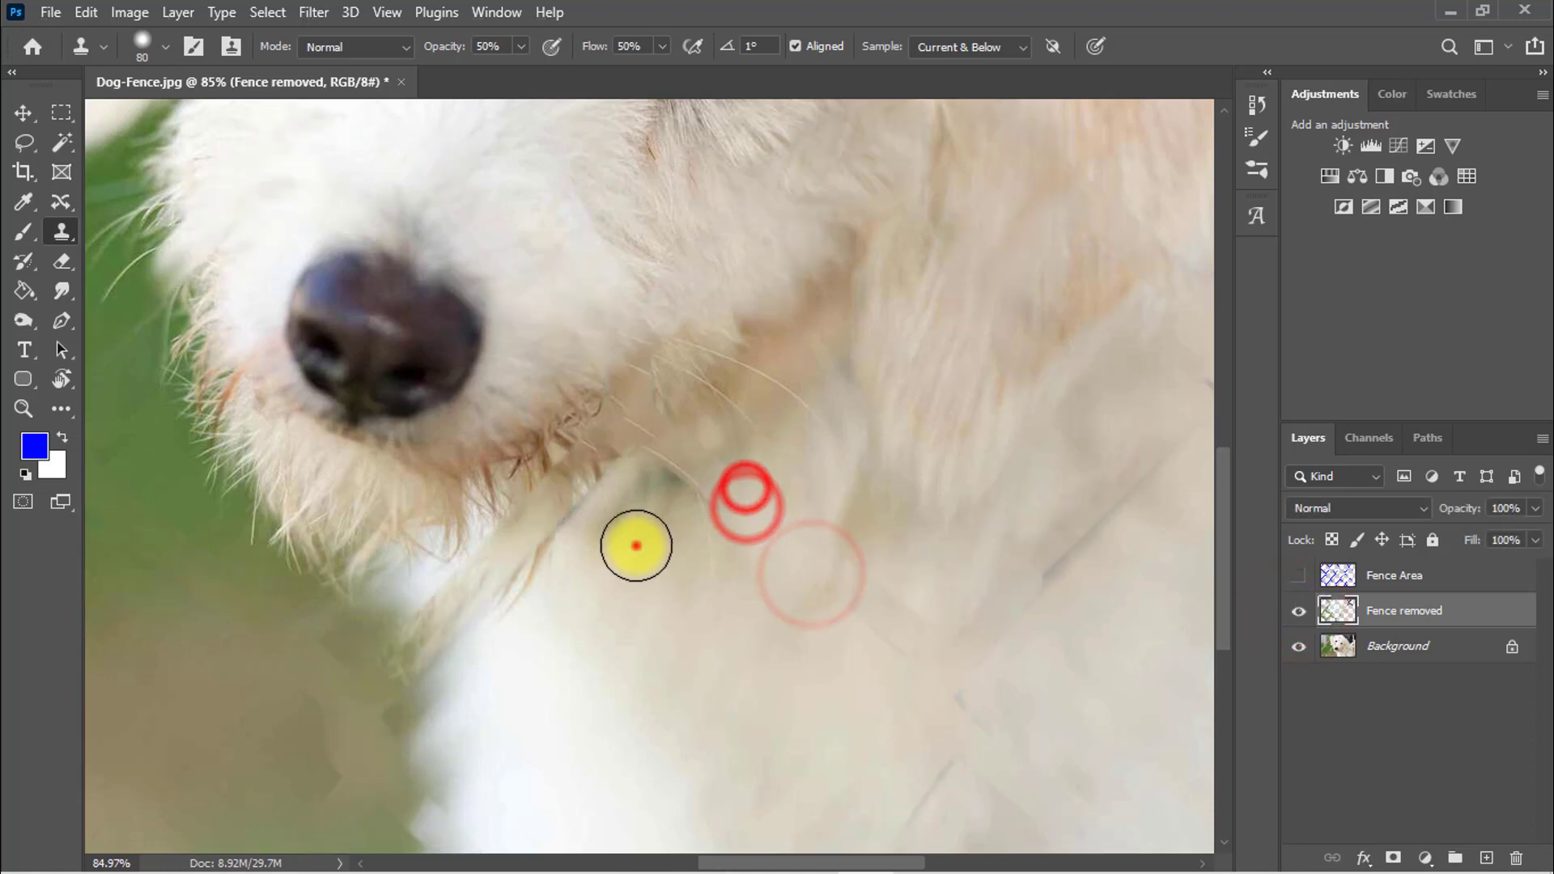
- Clone pale chest fur over the dark diagonal fence trace directly beneath the chin
{"action": "left_click", "coordinate": [544, 576], "text": "alt"}
{"action": "left_click", "coordinate": [534, 550]}
{"action": "left_click", "coordinate": [510, 551]}
{"action": "left_click", "coordinate": [600, 556], "text": "alt"}
{"action": "left_click", "coordinate": [619, 561], "text": "alt"}
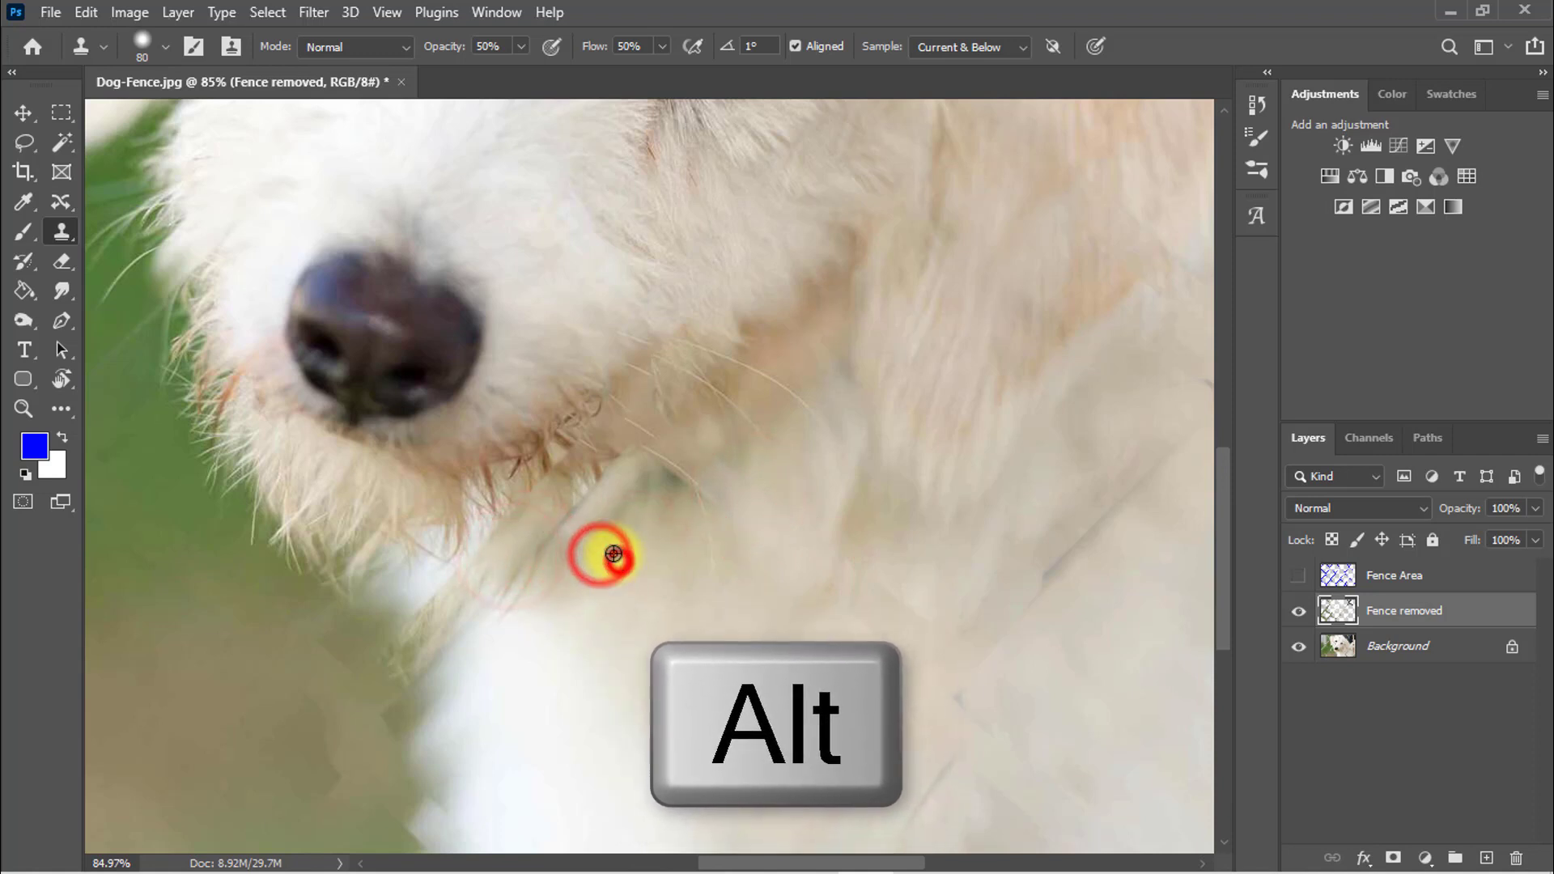
{"action": "left_click", "coordinate": [597, 549]}
{"action": "left_click", "coordinate": [567, 569]}
{"action": "left_click", "coordinate": [519, 566]}
{"action": "left_click", "coordinate": [567, 552]}
{"action": "left_click", "coordinate": [554, 528]}
{"action": "left_click", "coordinate": [555, 516]}
{"action": "left_click", "coordinate": [524, 542]}
{"action": "left_click", "coordinate": [493, 572]}
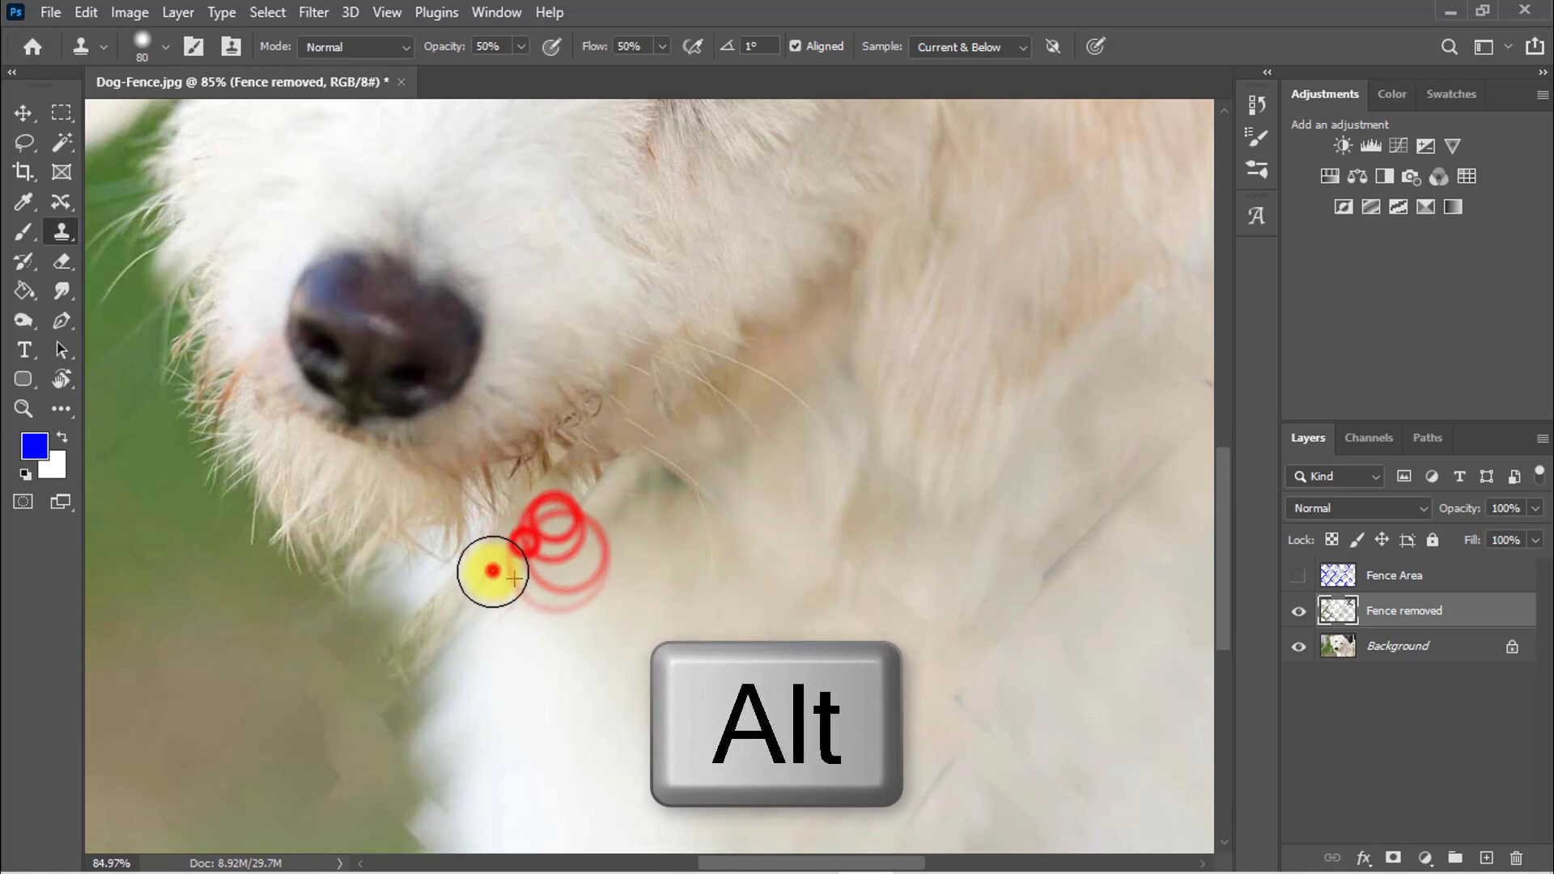
- Clone over the remaining dark traces along the chin's lower edge up to the throat below the whiskers
{"action": "left_click", "coordinate": [479, 573]}
{"action": "left_click", "coordinate": [516, 541]}
{"action": "left_click", "coordinate": [536, 541]}
{"action": "left_click", "coordinate": [573, 539]}
{"action": "left_click", "coordinate": [579, 496]}
{"action": "left_click", "coordinate": [593, 492]}
{"action": "left_click", "coordinate": [589, 485]}
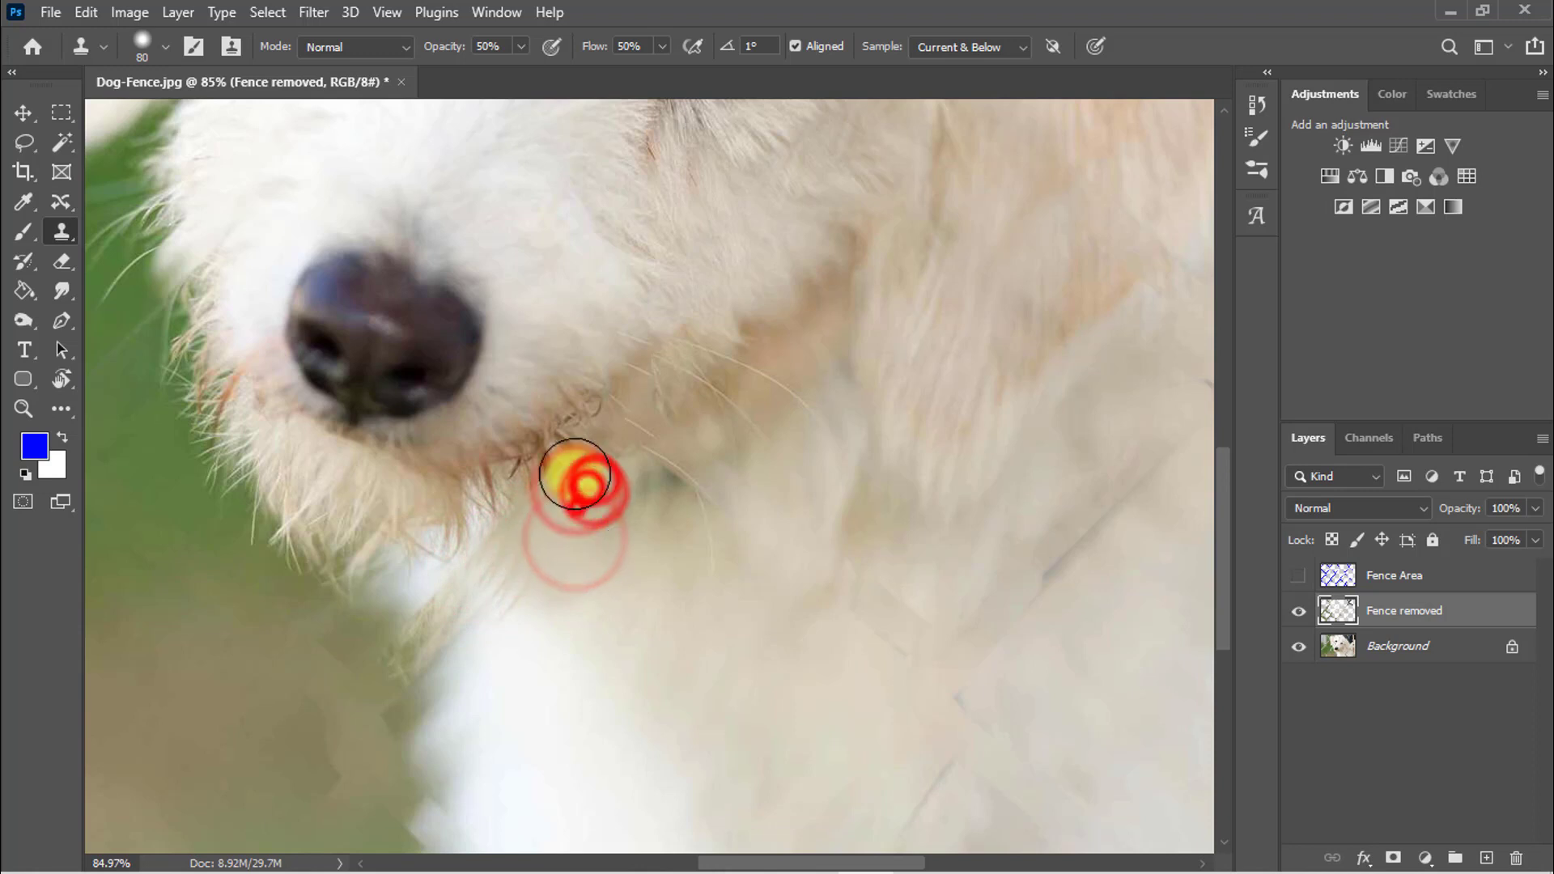
{"action": "left_click", "coordinate": [628, 455]}
{"action": "left_click", "coordinate": [631, 499]}
{"action": "left_click", "coordinate": [659, 509]}
- Clone chest fur over the stray strands along the left edge of the white chest
{"action": "left_click", "coordinate": [553, 577], "text": "alt"}
{"action": "left_click", "coordinate": [539, 560], "text": "alt"}
{"action": "left_click", "coordinate": [471, 600]}
{"action": "left_click", "coordinate": [443, 627]}
{"action": "left_click", "coordinate": [427, 652]}
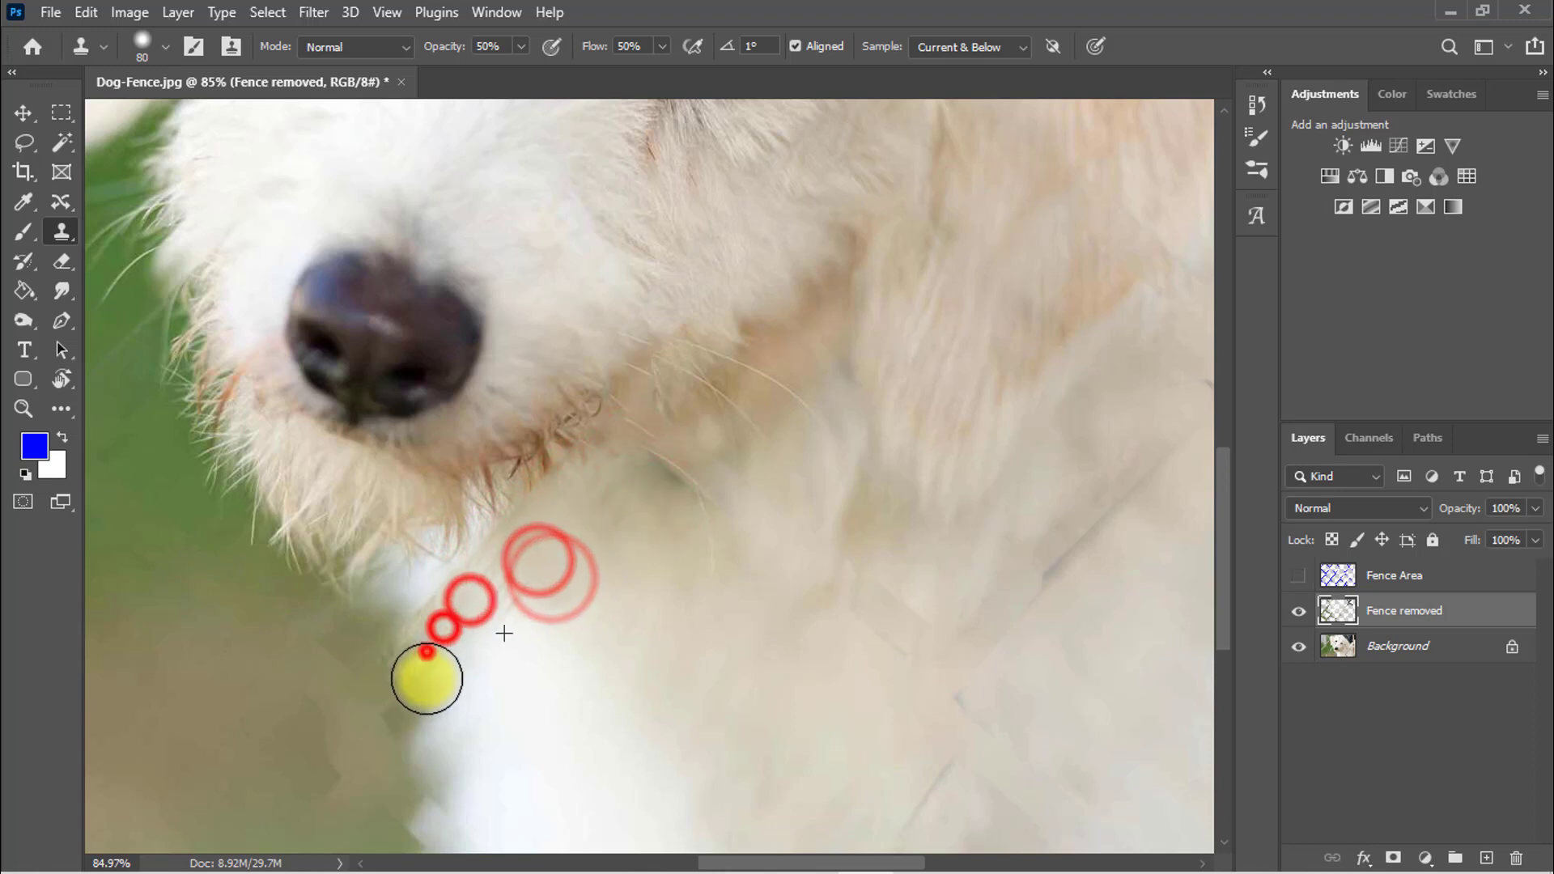
- Clone green-brown background over the uneven patches just outside the chest's left edge
{"action": "left_click", "coordinate": [201, 642], "text": "alt"}
{"action": "left_click", "coordinate": [319, 645], "text": "alt"}
{"action": "left_click", "coordinate": [396, 649]}
{"action": "left_click", "coordinate": [410, 658]}
{"action": "left_click", "coordinate": [403, 684]}
{"action": "left_click", "coordinate": [390, 699]}
- Clone dark background over the fence traces along the outer edge of the dog's right-hand ear
{"action": "left_click_drag", "start_coordinate": [499, 577], "coordinate": [476, 668]}
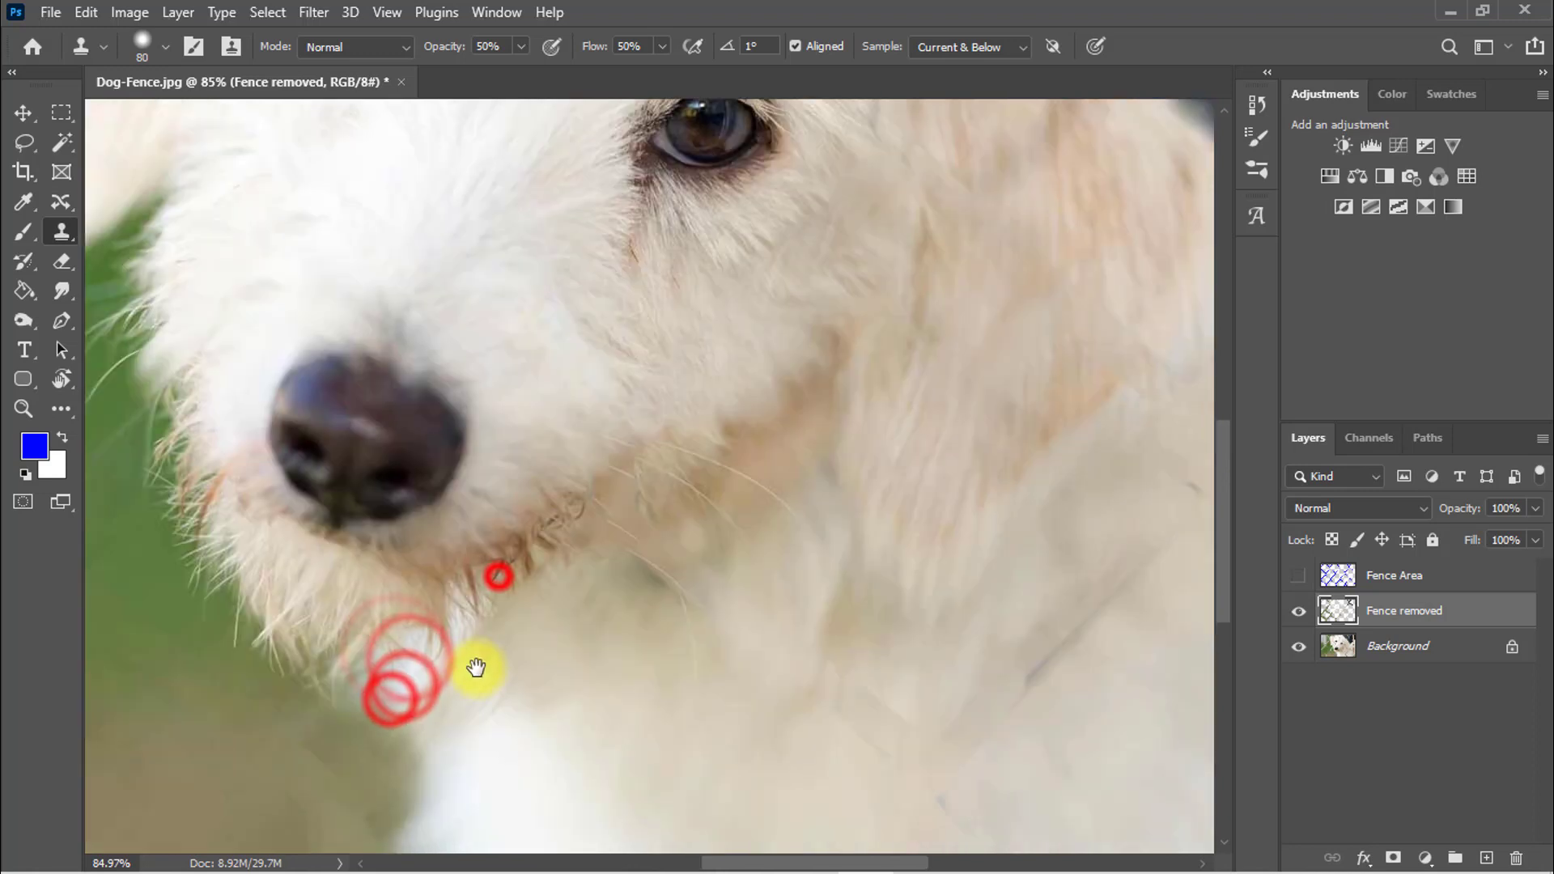
{"action": "left_click", "coordinate": [652, 668], "text": "alt"}
{"action": "left_click", "coordinate": [684, 489]}
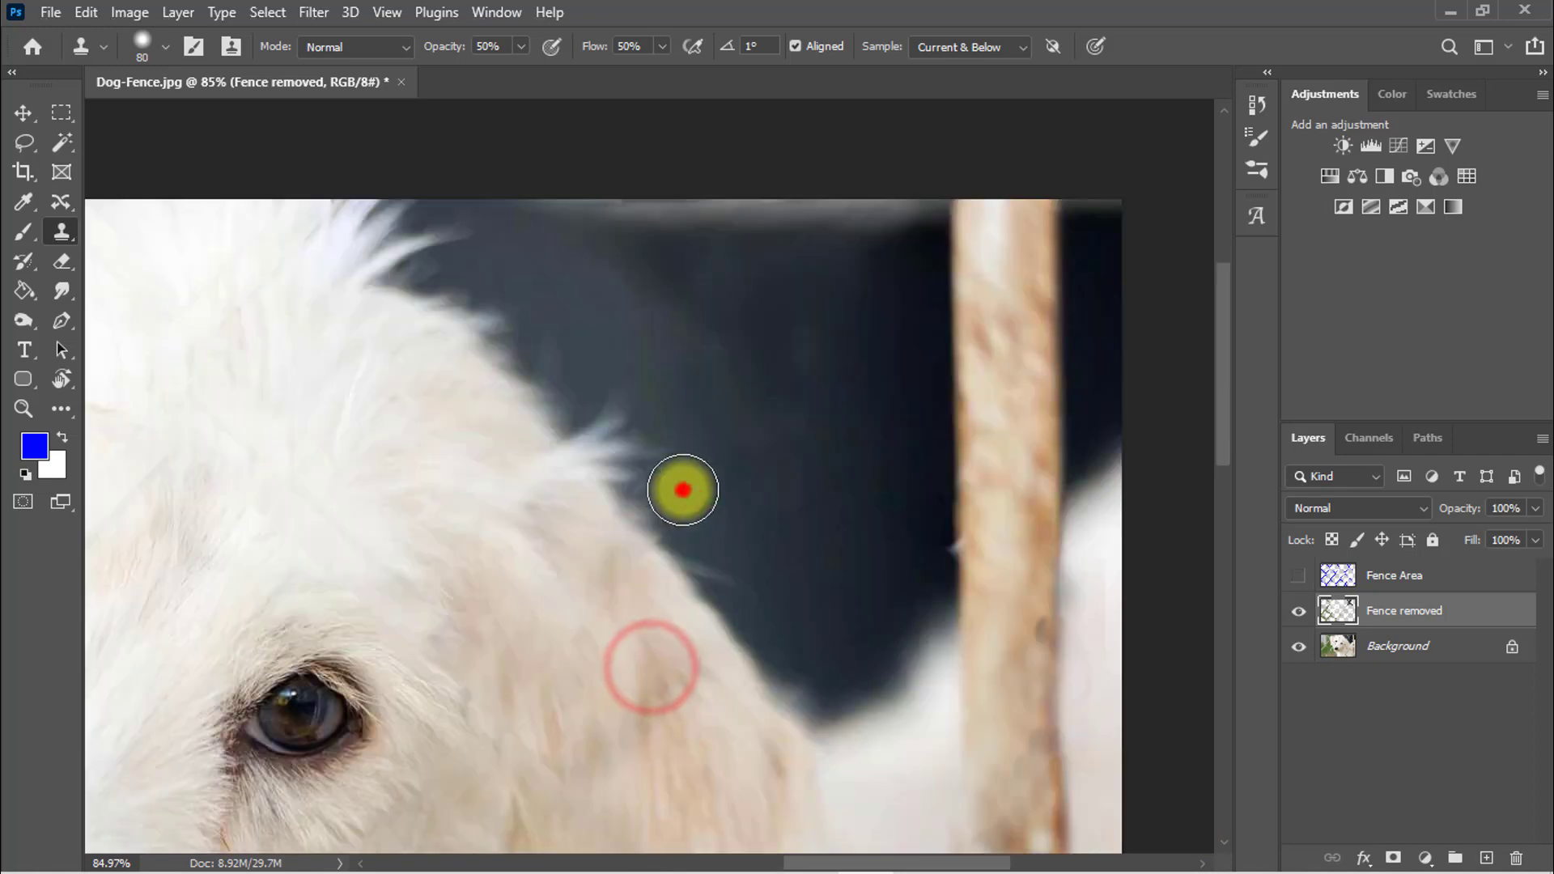
{"action": "left_click", "coordinate": [669, 479]}
{"action": "left_click_drag", "start_coordinate": [674, 486], "coordinate": [749, 529]}
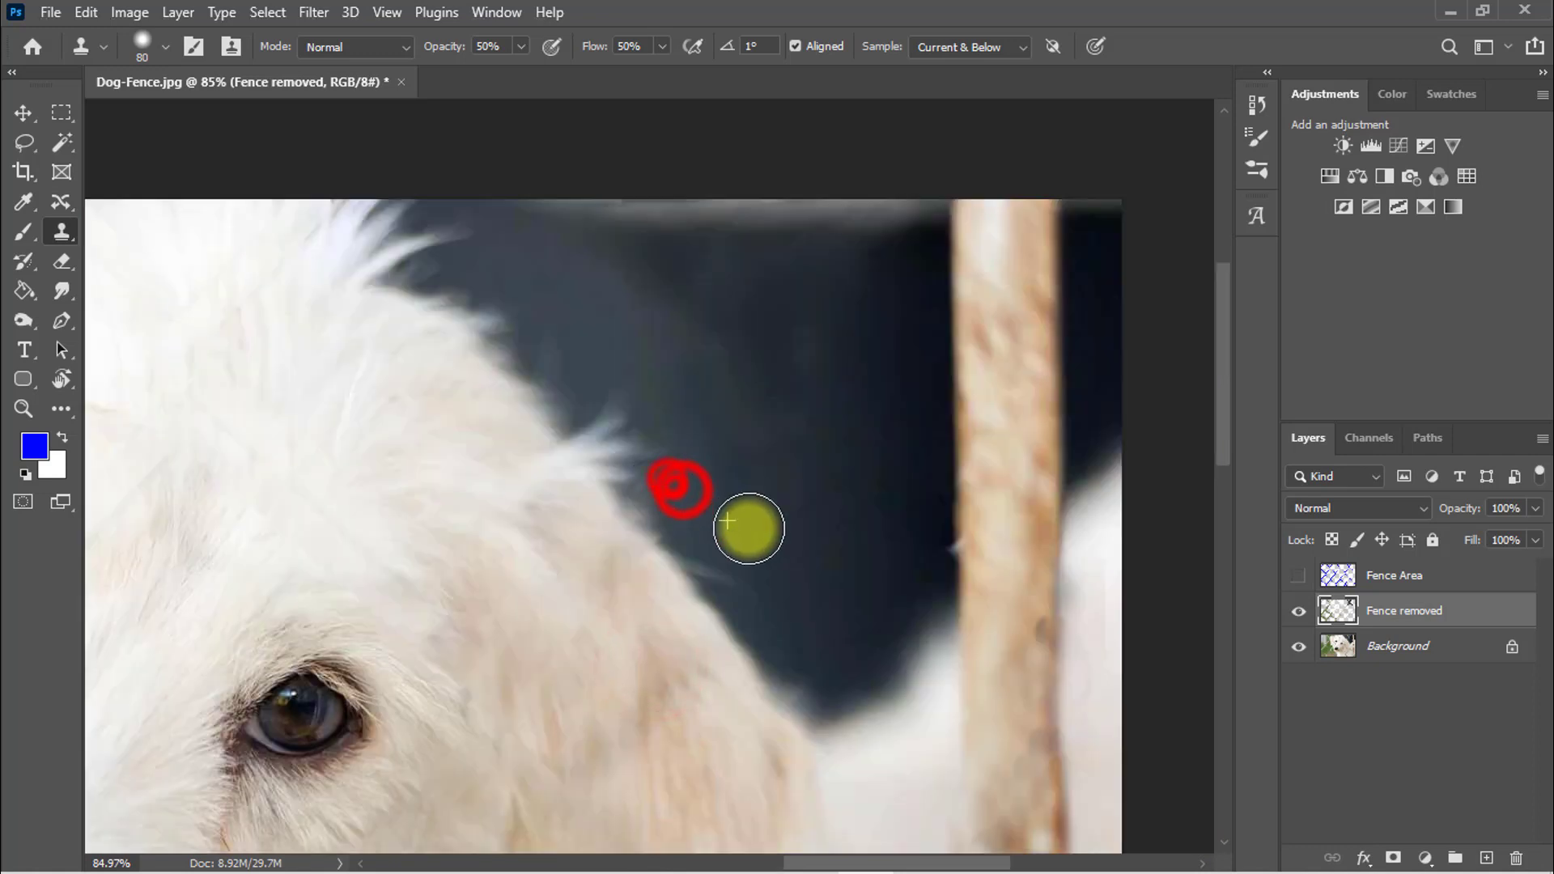
{"action": "left_click", "coordinate": [749, 559]}
{"action": "left_click", "coordinate": [736, 587]}
{"action": "left_click", "coordinate": [736, 542]}
- Clone over the fence remnants around the dog's left-hand eye
{"action": "mouse_move", "coordinate": [826, 439]}
{"action": "left_mouse_down"}
{"action": "mouse_move", "coordinate": [653, 353]}
{"action": "mouse_move", "coordinate": [826, 438]}
{"action": "left_mouse_up"}
{"action": "left_click", "coordinate": [444, 485], "text": "alt"}
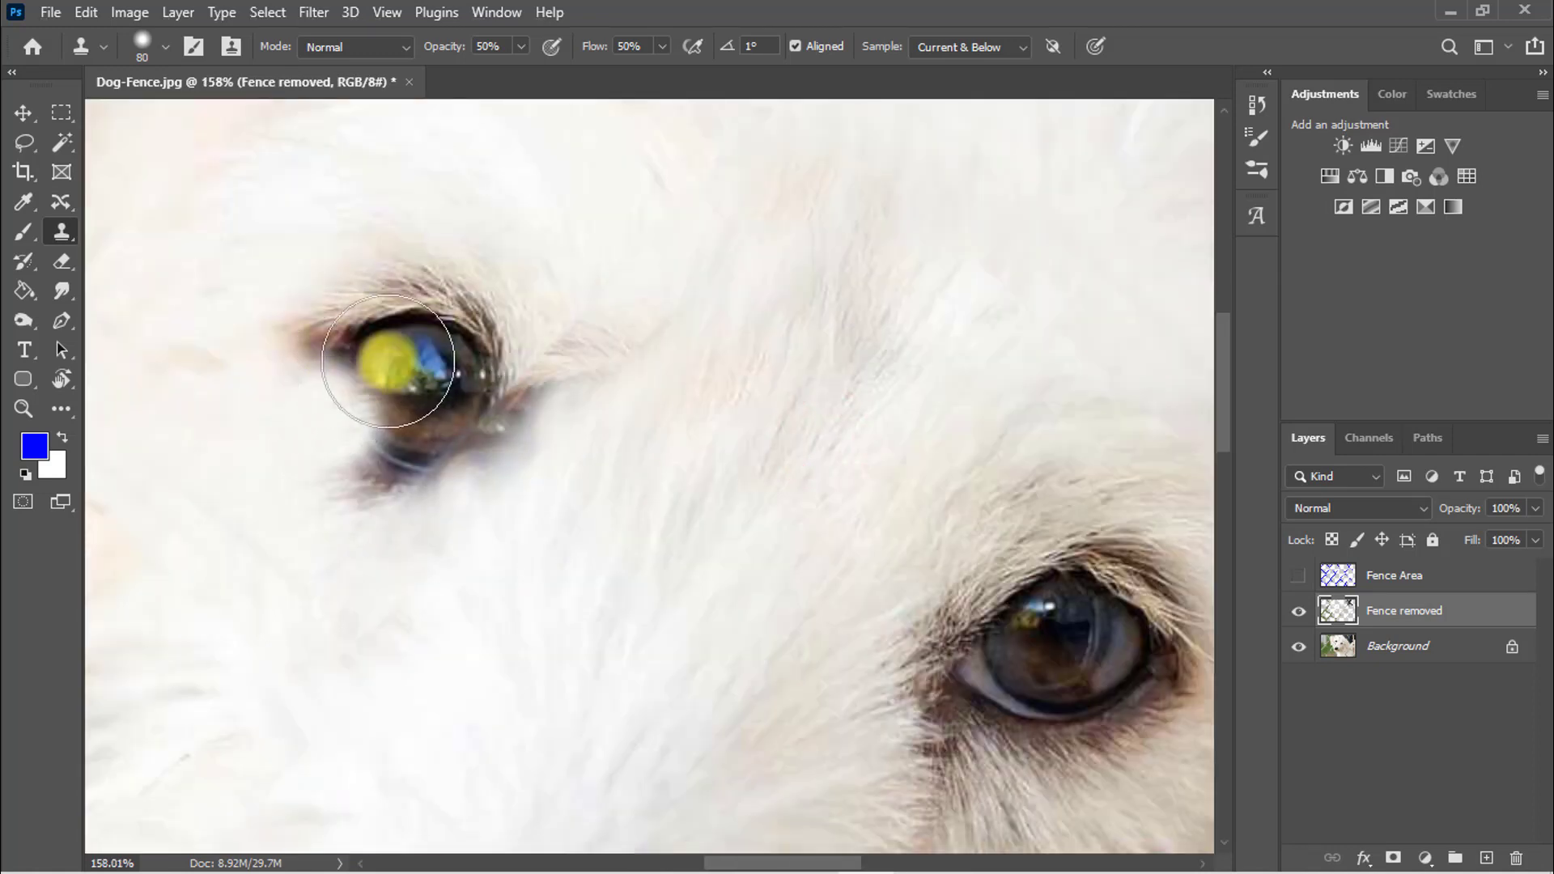
{"action": "left_click_drag", "start_coordinate": [578, 380], "coordinate": [522, 380]}
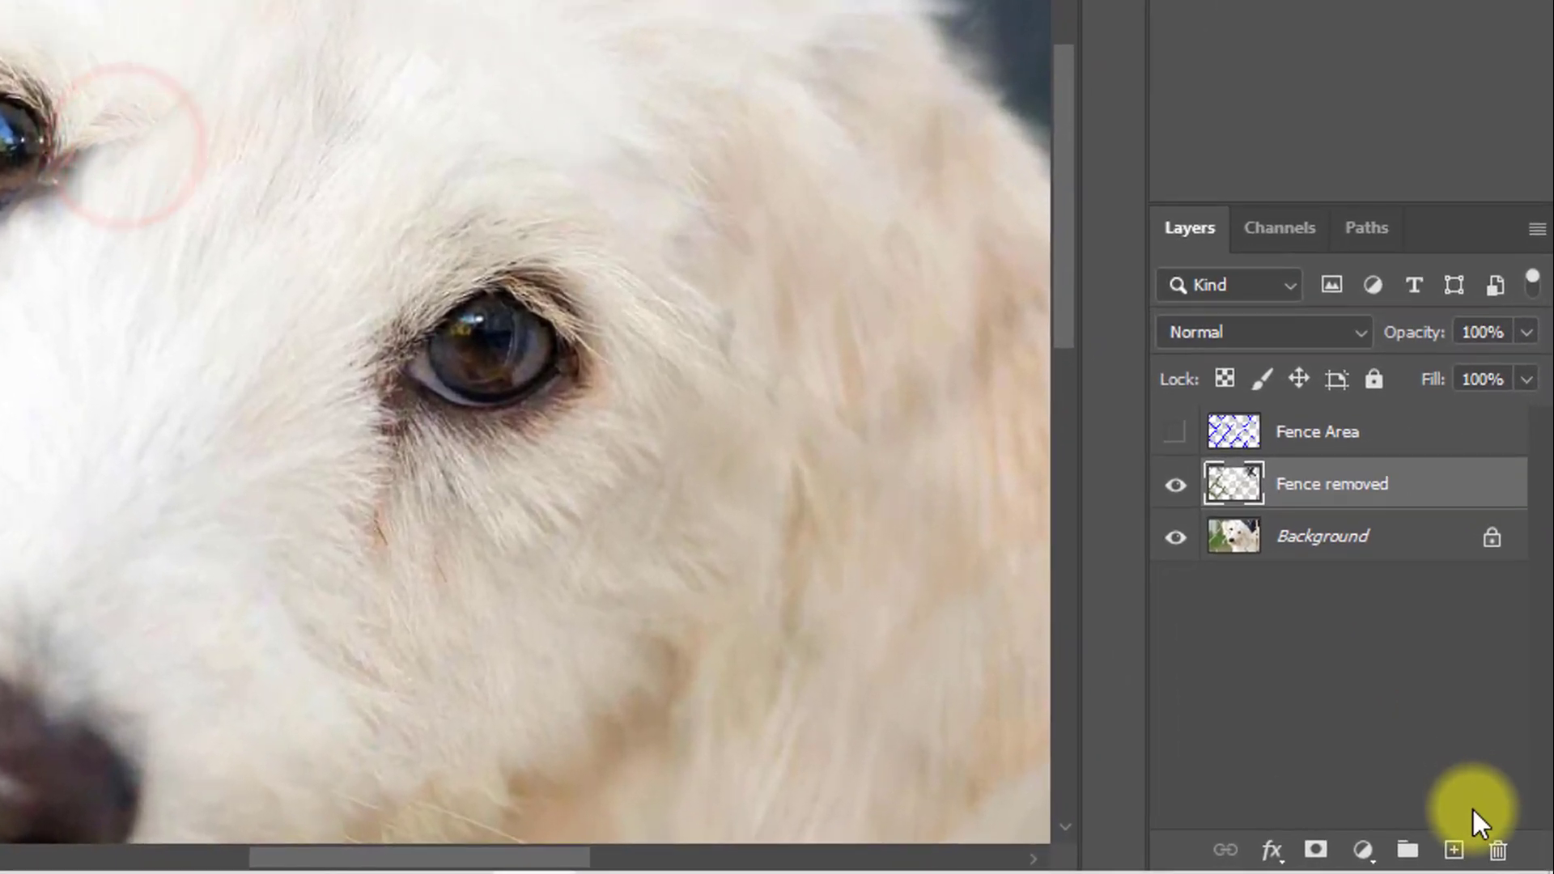
- Create a new layer above Fence removed and name it "eye"
{"action": "left_click", "coordinate": [1453, 850]}
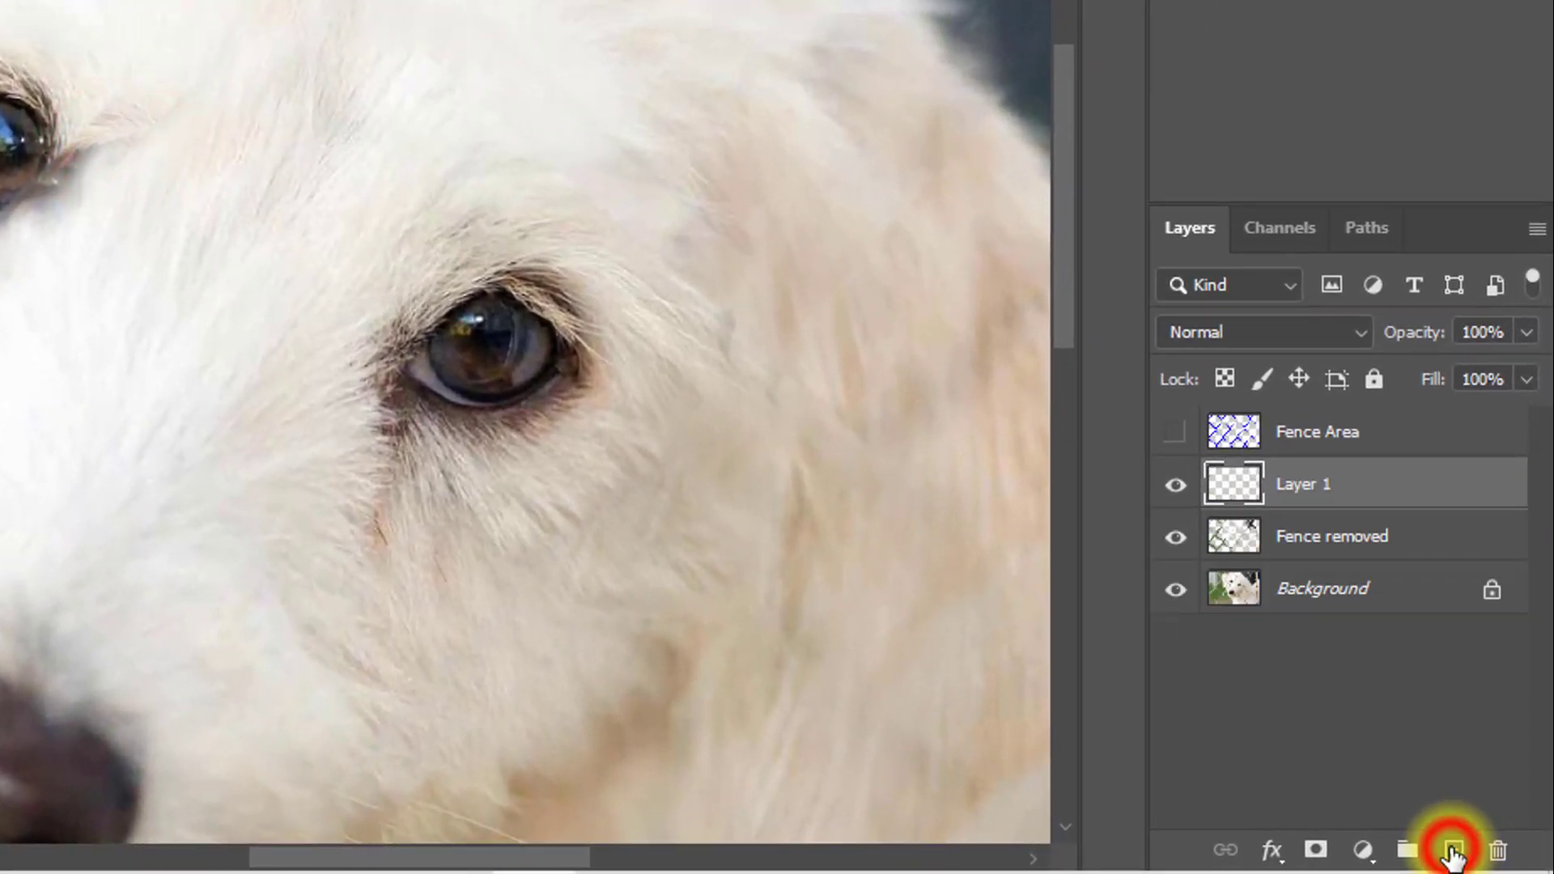
{"action": "double_click", "coordinate": [1311, 484]}
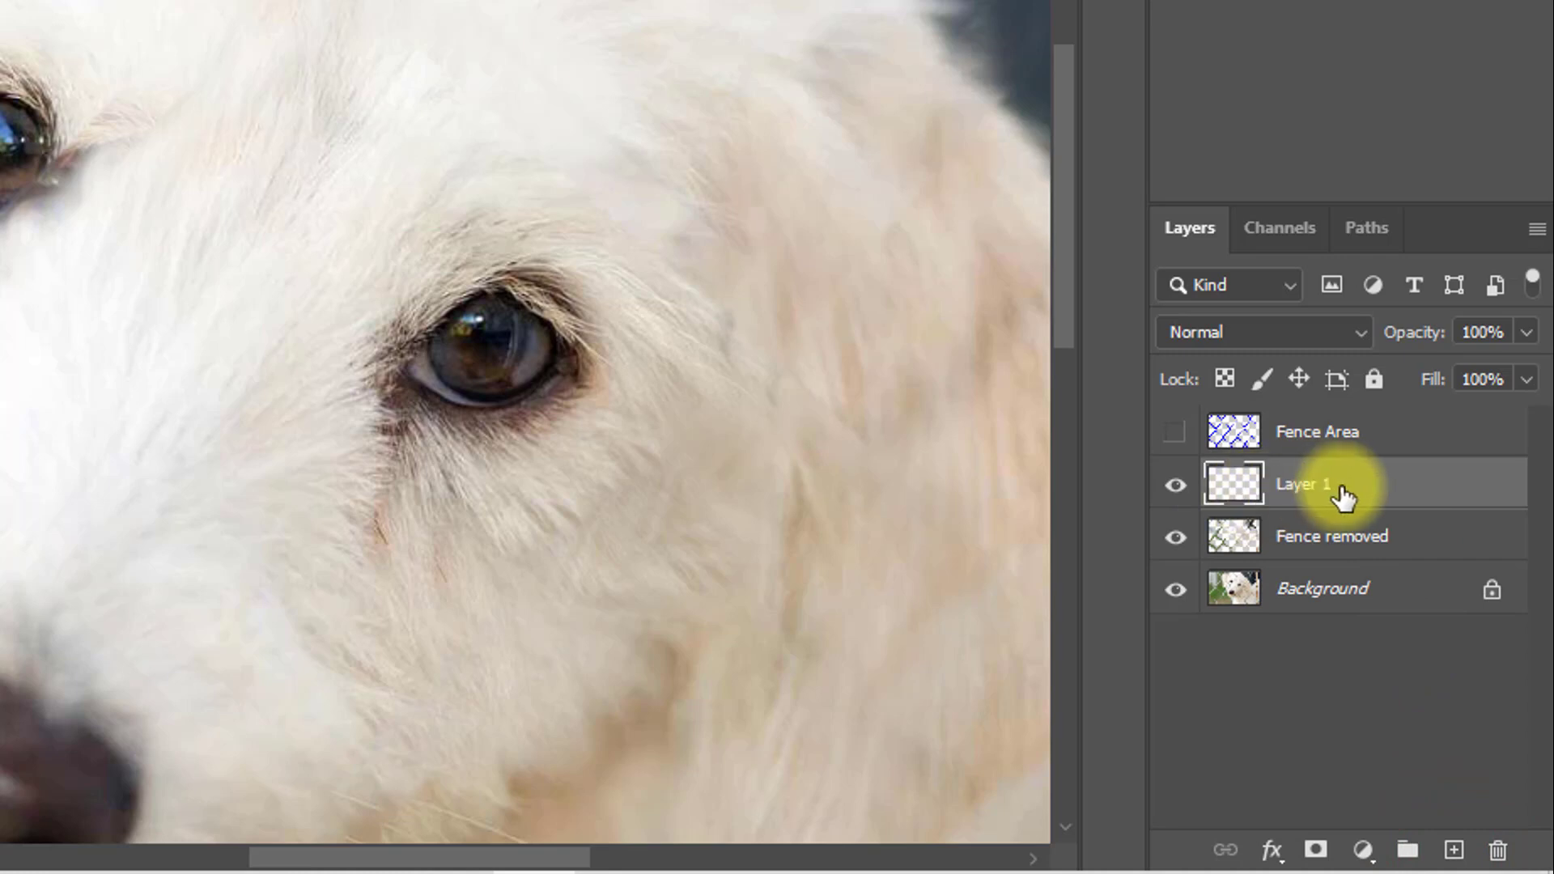
{"action": "type", "text": "eye"}
{"action": "key", "text": "Return"}
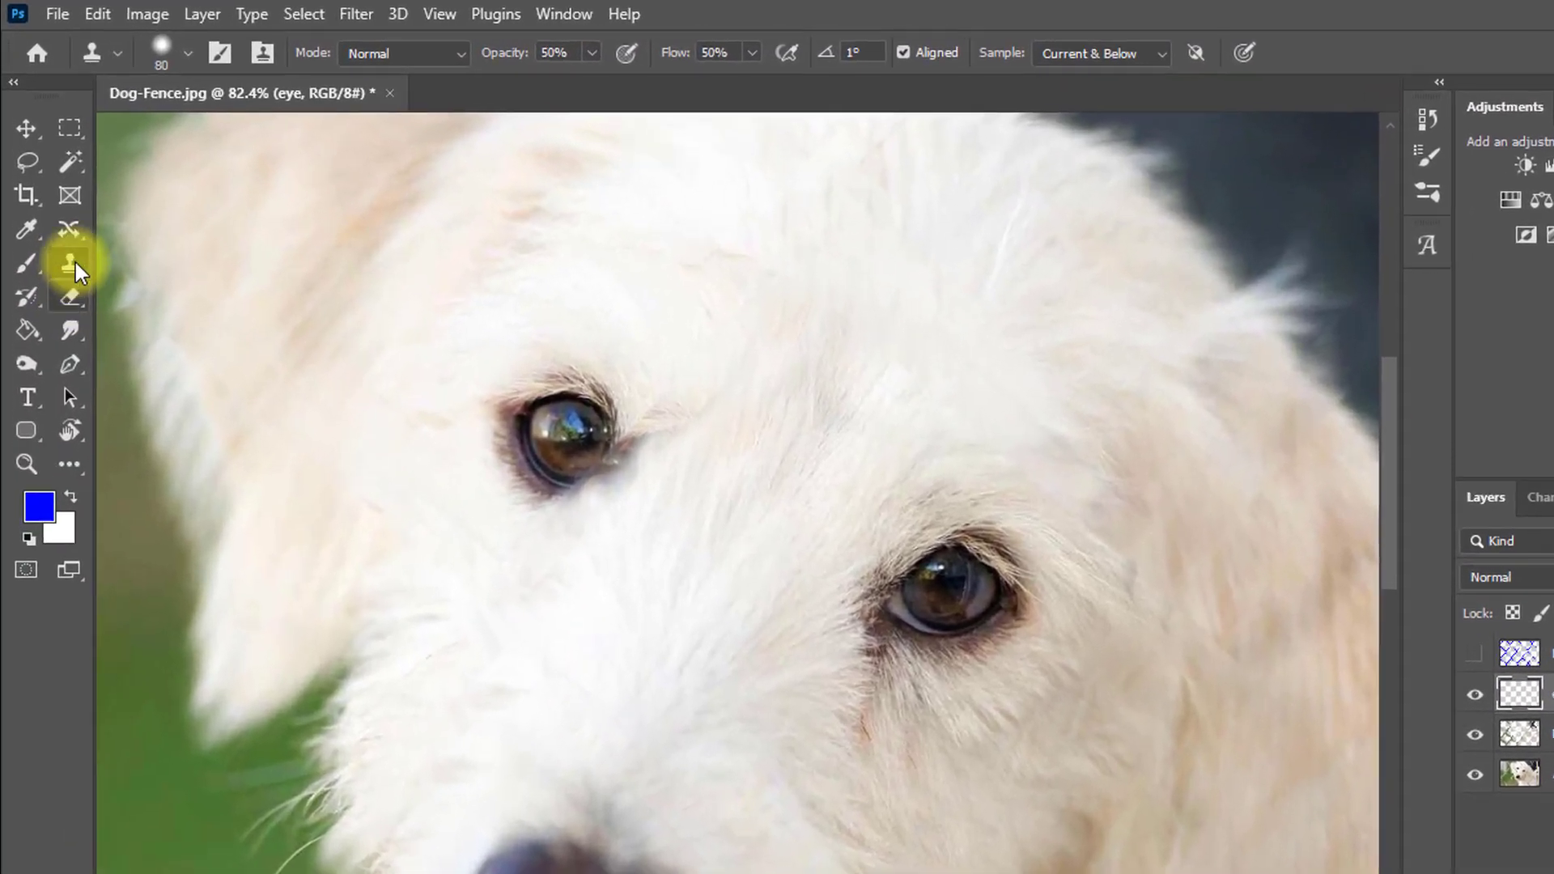
- Activate the Clone Stamp tool with brush size 150 and open the Clone Source settings
{"action": "right_click", "coordinate": [62, 231]}
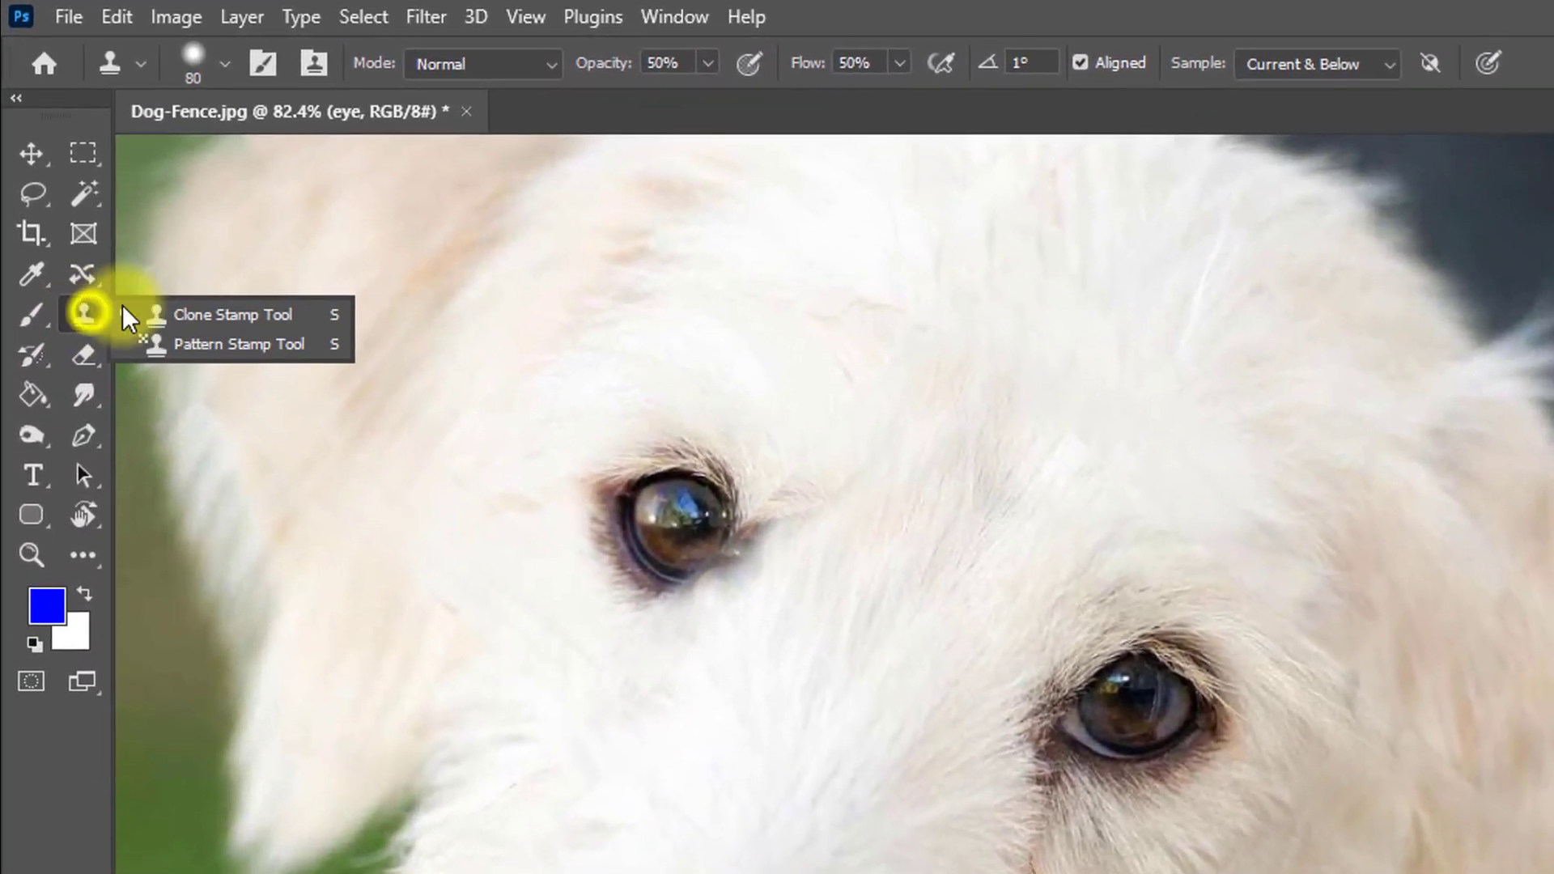
{"action": "left_click", "coordinate": [183, 232]}
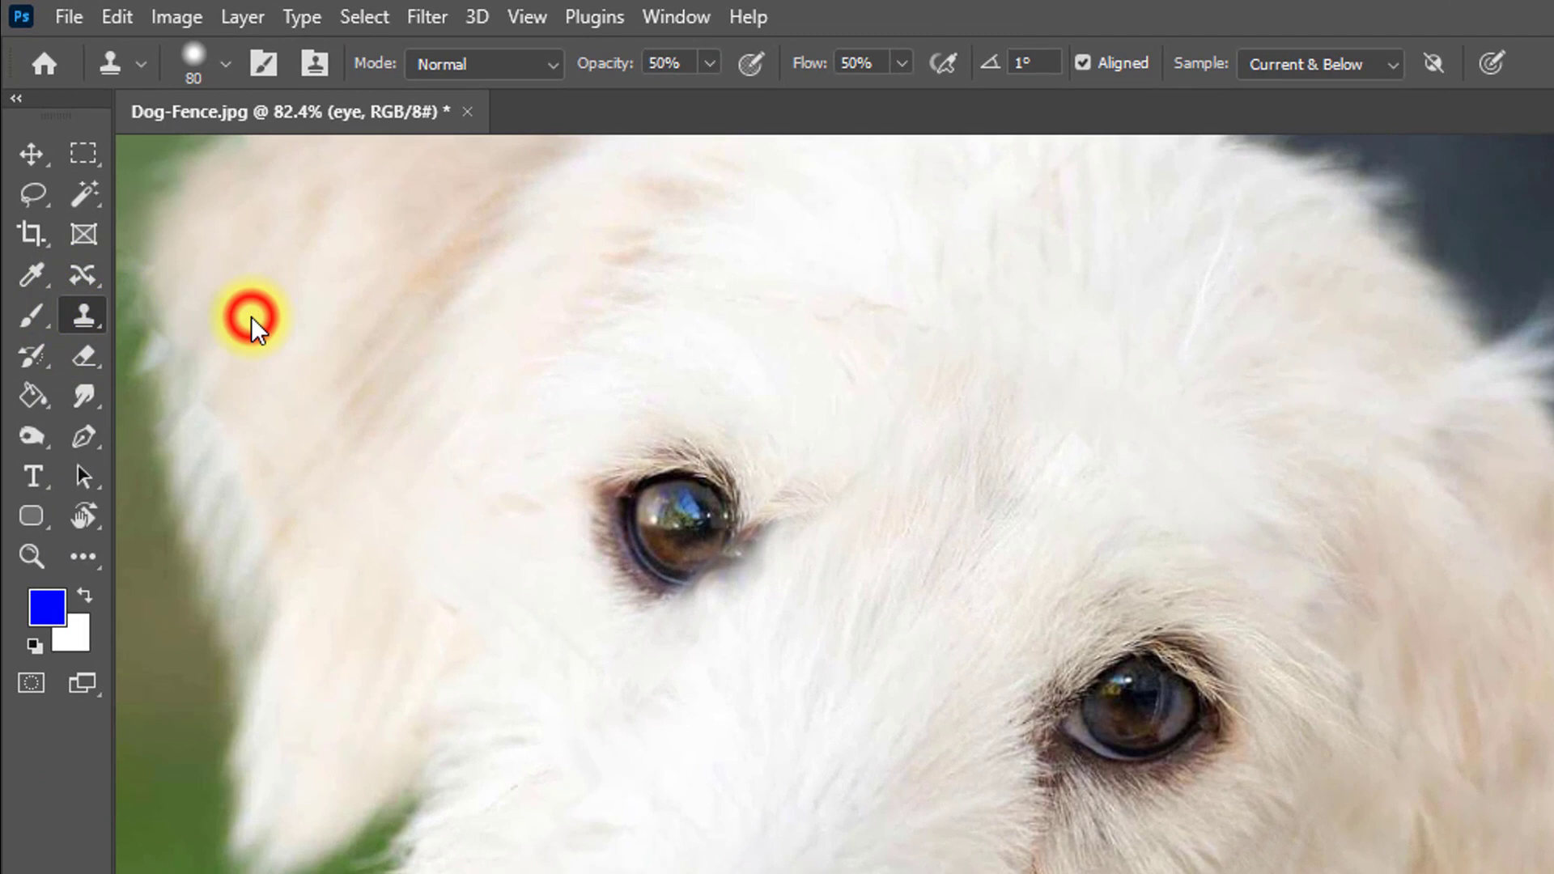
{"action": "left_click", "coordinate": [678, 14]}
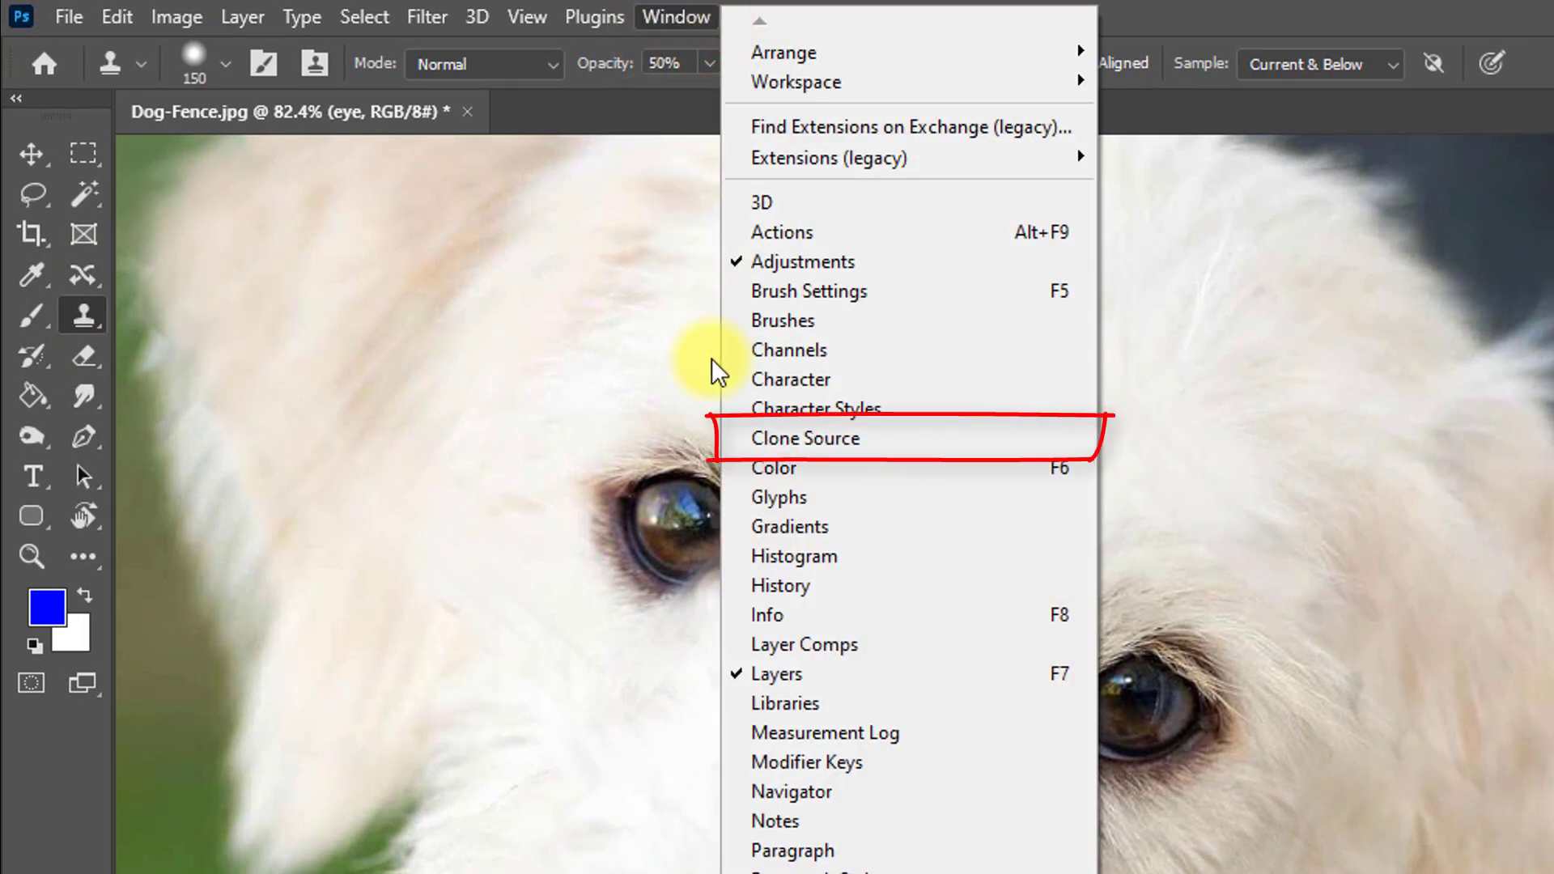
{"action": "left_click", "coordinate": [783, 440]}
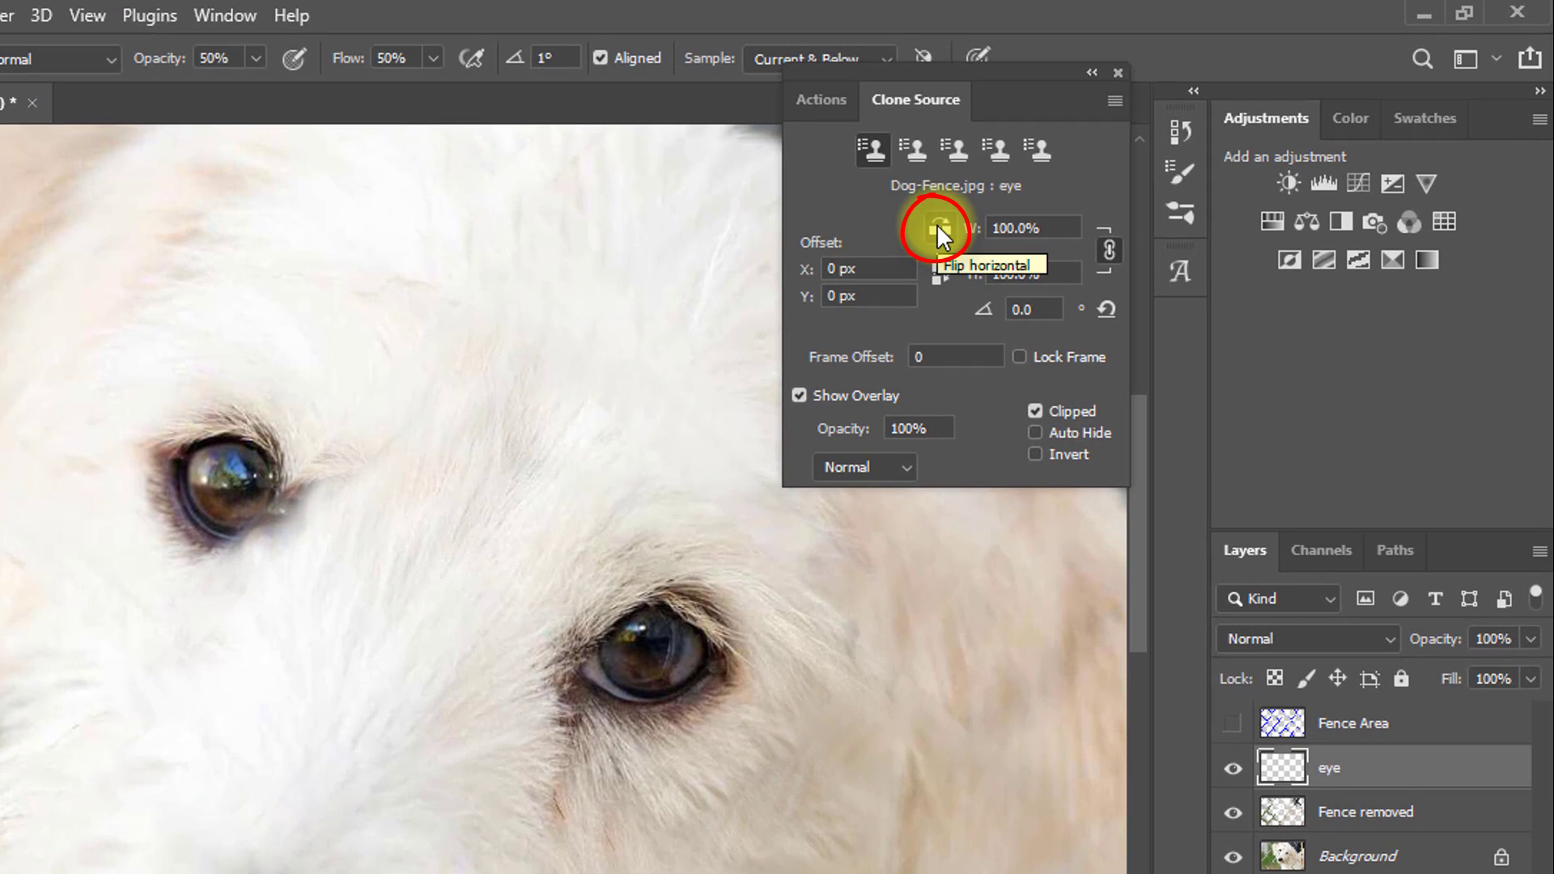
- Flip the clone source horizontally and sample the center of the dog's right-hand eye
{"action": "left_click", "coordinate": [939, 230]}
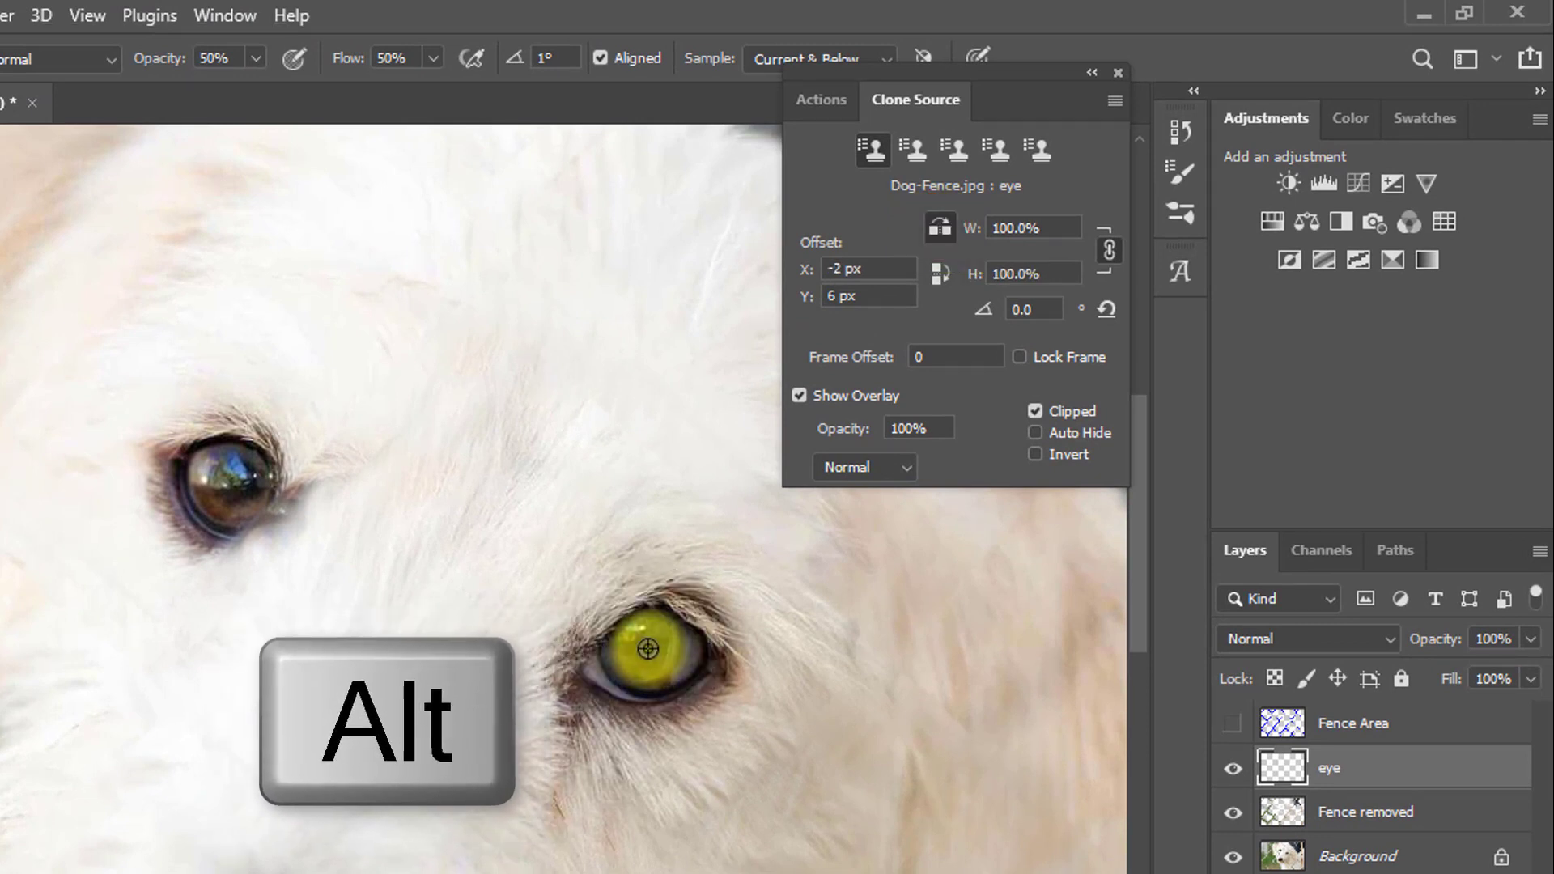
{"action": "left_click", "coordinate": [649, 646], "text": "alt"}
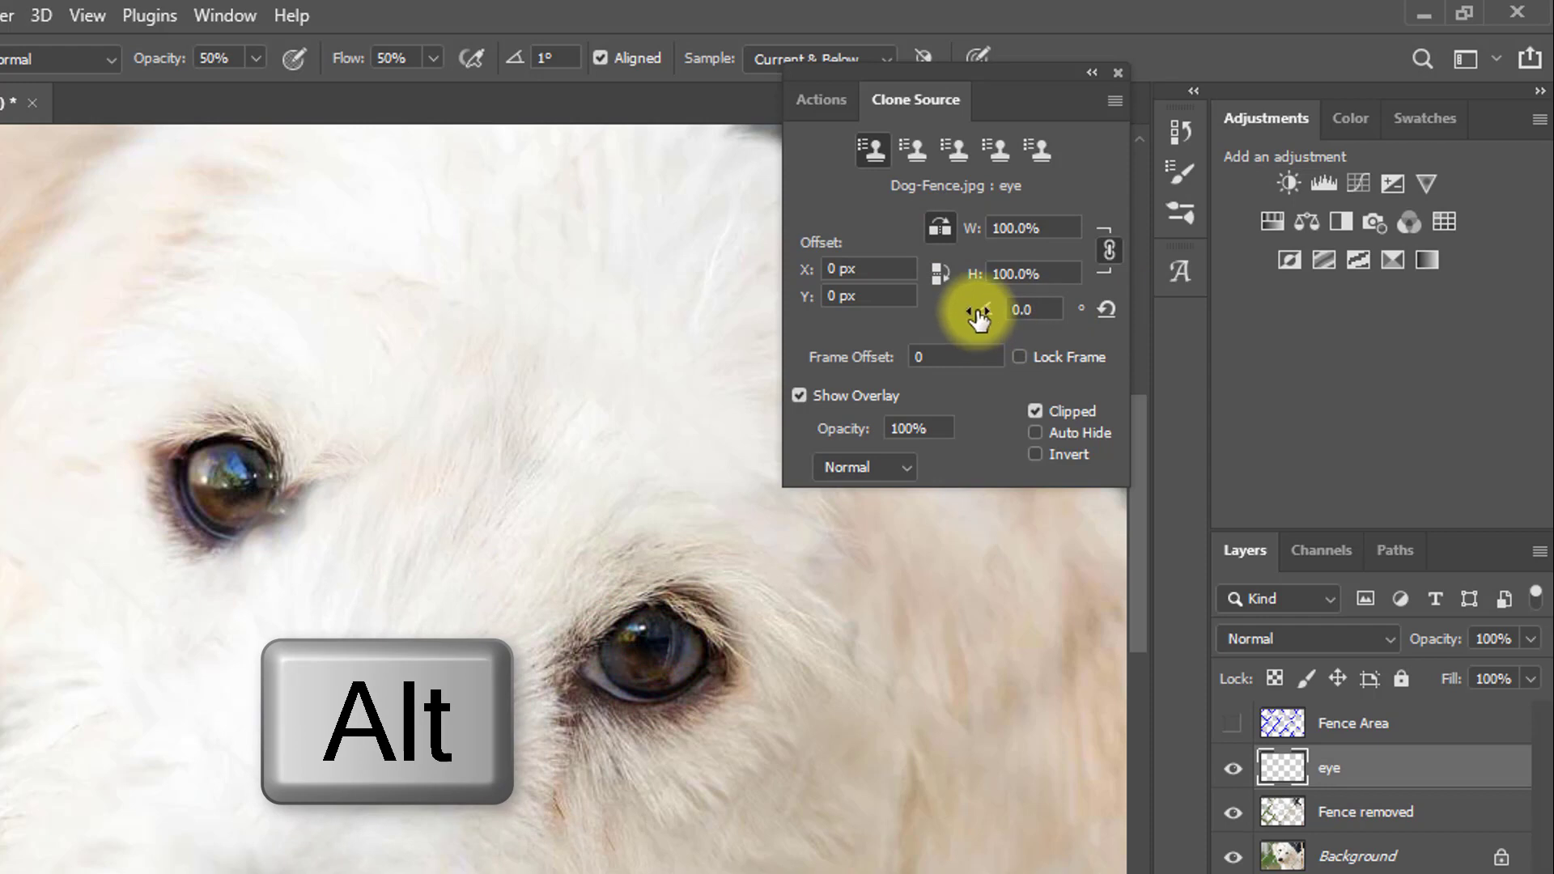
- Try cloning the sampled eye over the dog's left-hand eye with the clone source rotated to 9.3°
{"action": "mouse_move", "coordinate": [971, 319]}
{"action": "left_mouse_down"}
{"action": "mouse_move", "coordinate": [936, 318]}
{"action": "mouse_move", "coordinate": [933, 291]}
{"action": "mouse_move", "coordinate": [1023, 278]}
{"action": "mouse_move", "coordinate": [1127, 298]}
{"action": "left_mouse_up"}
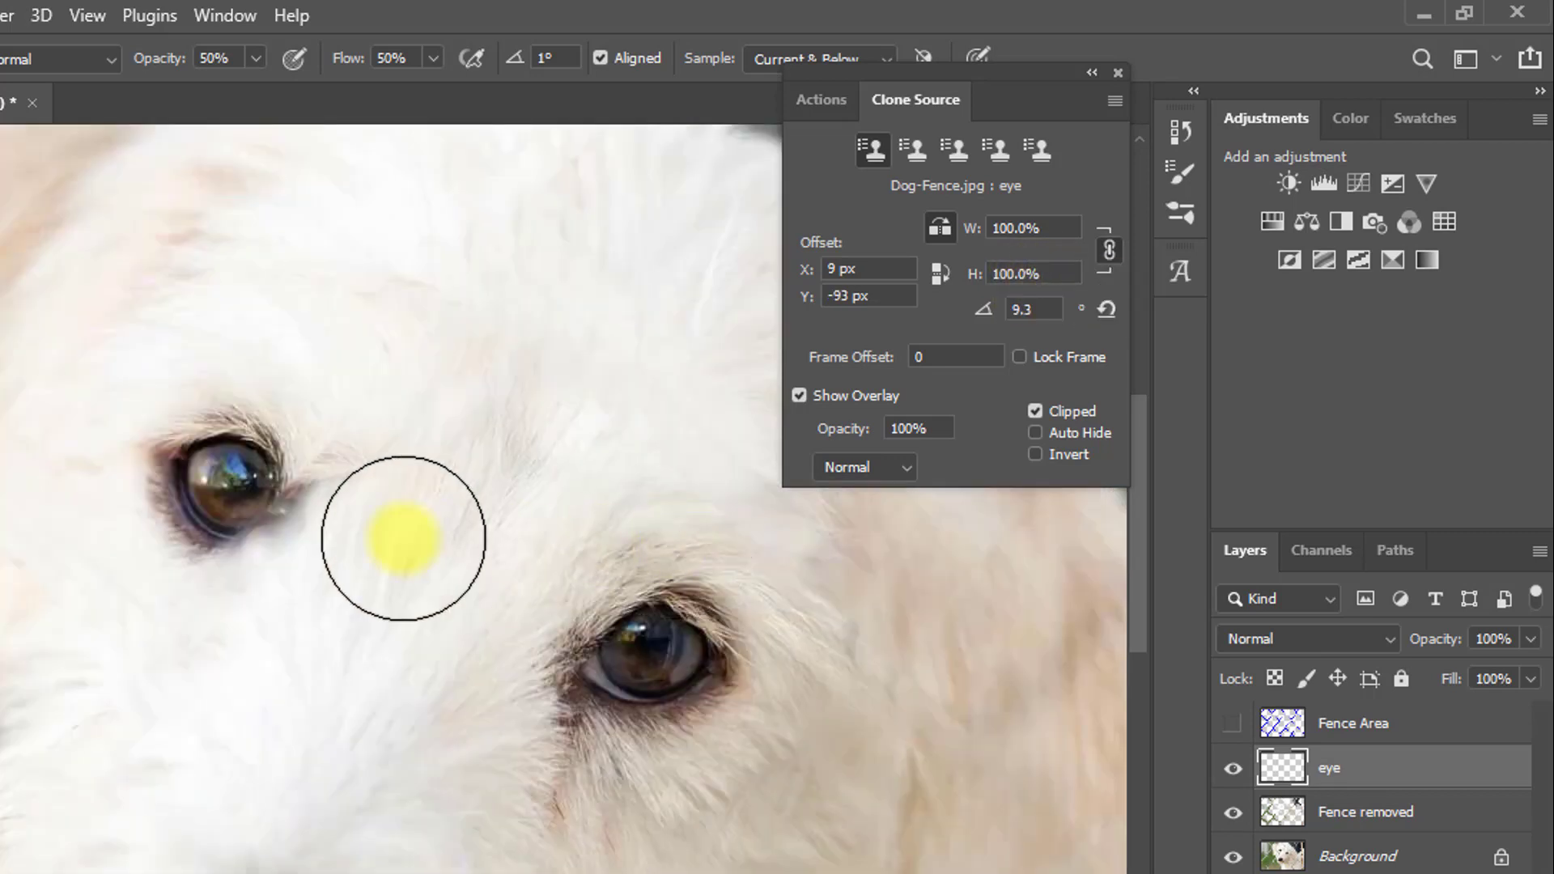
{"action": "left_click", "coordinate": [227, 481]}
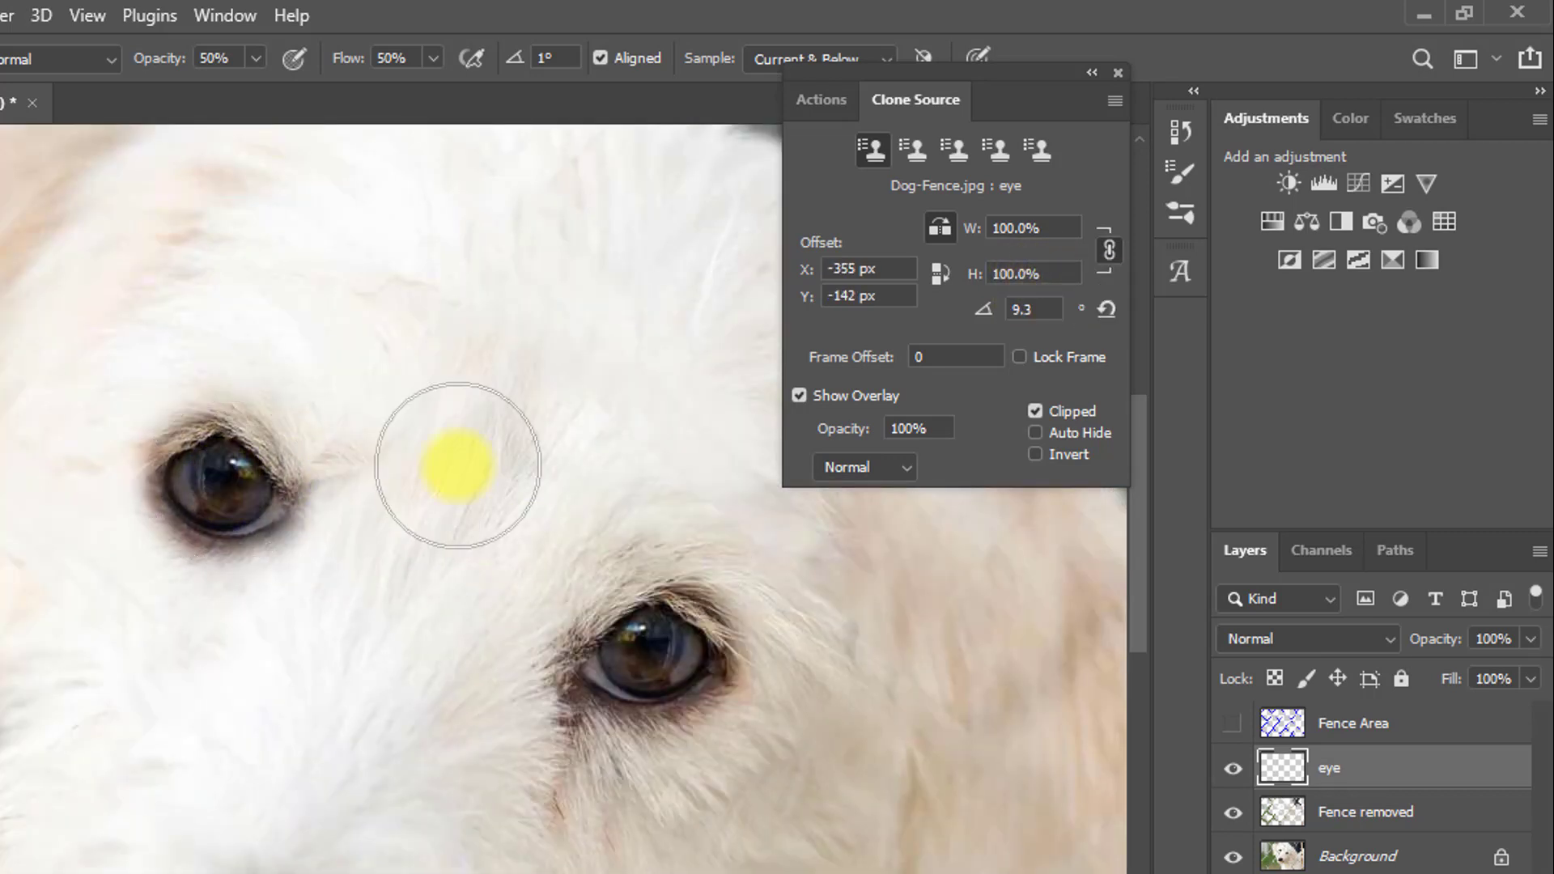
{"action": "key", "text": "ctrl+z"}
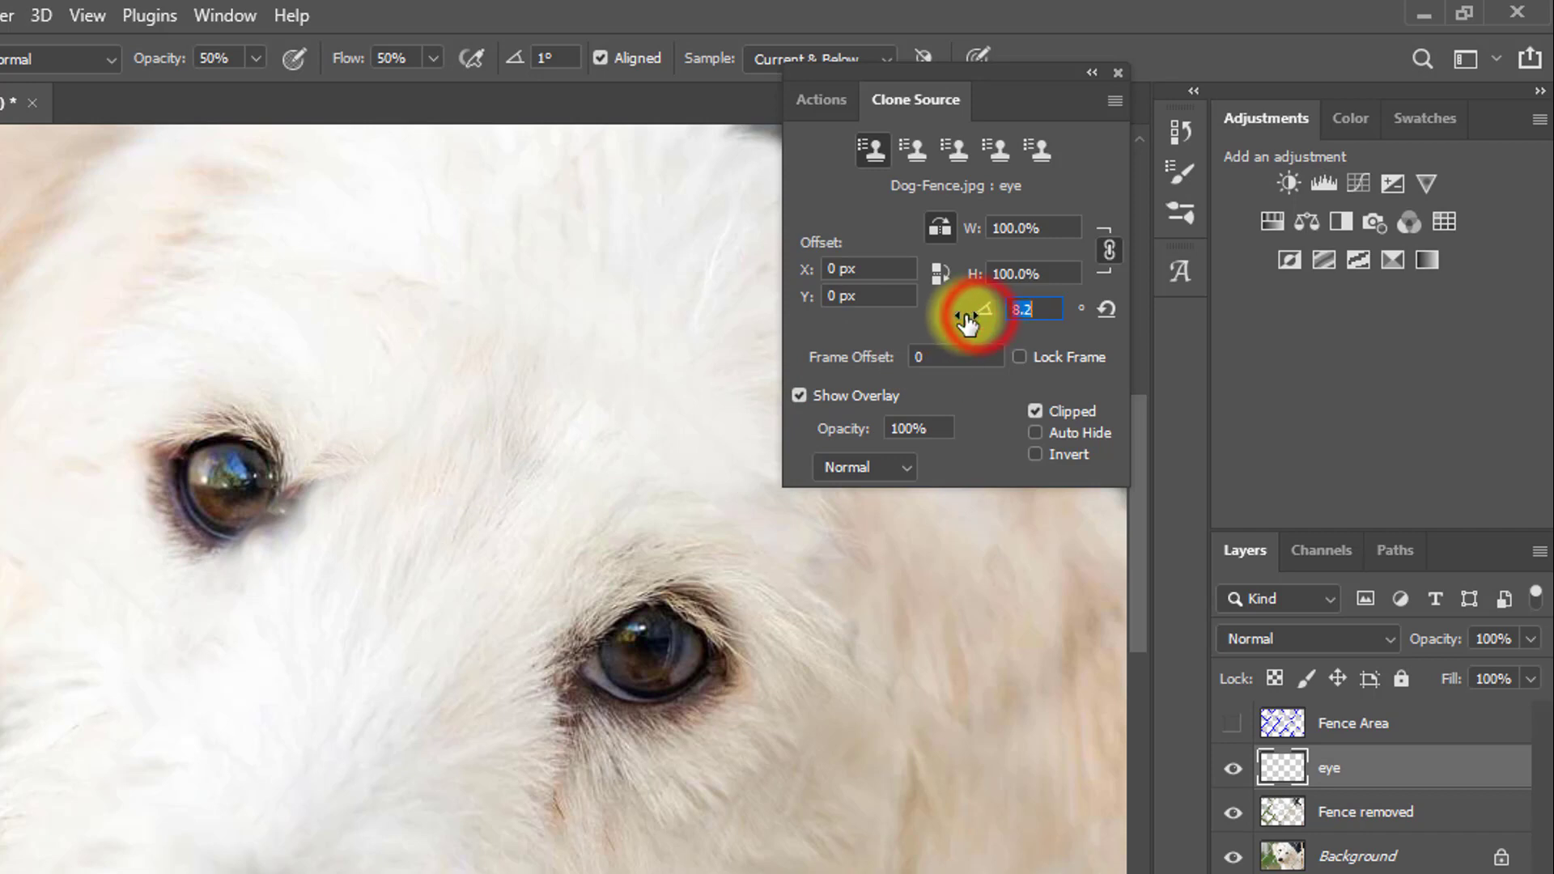
- Set the clone source rotation to 15.5° and clone the flipped eye over the dog's left-hand eye
{"action": "left_click_drag", "start_coordinate": [968, 322], "coordinate": [1075, 305]}
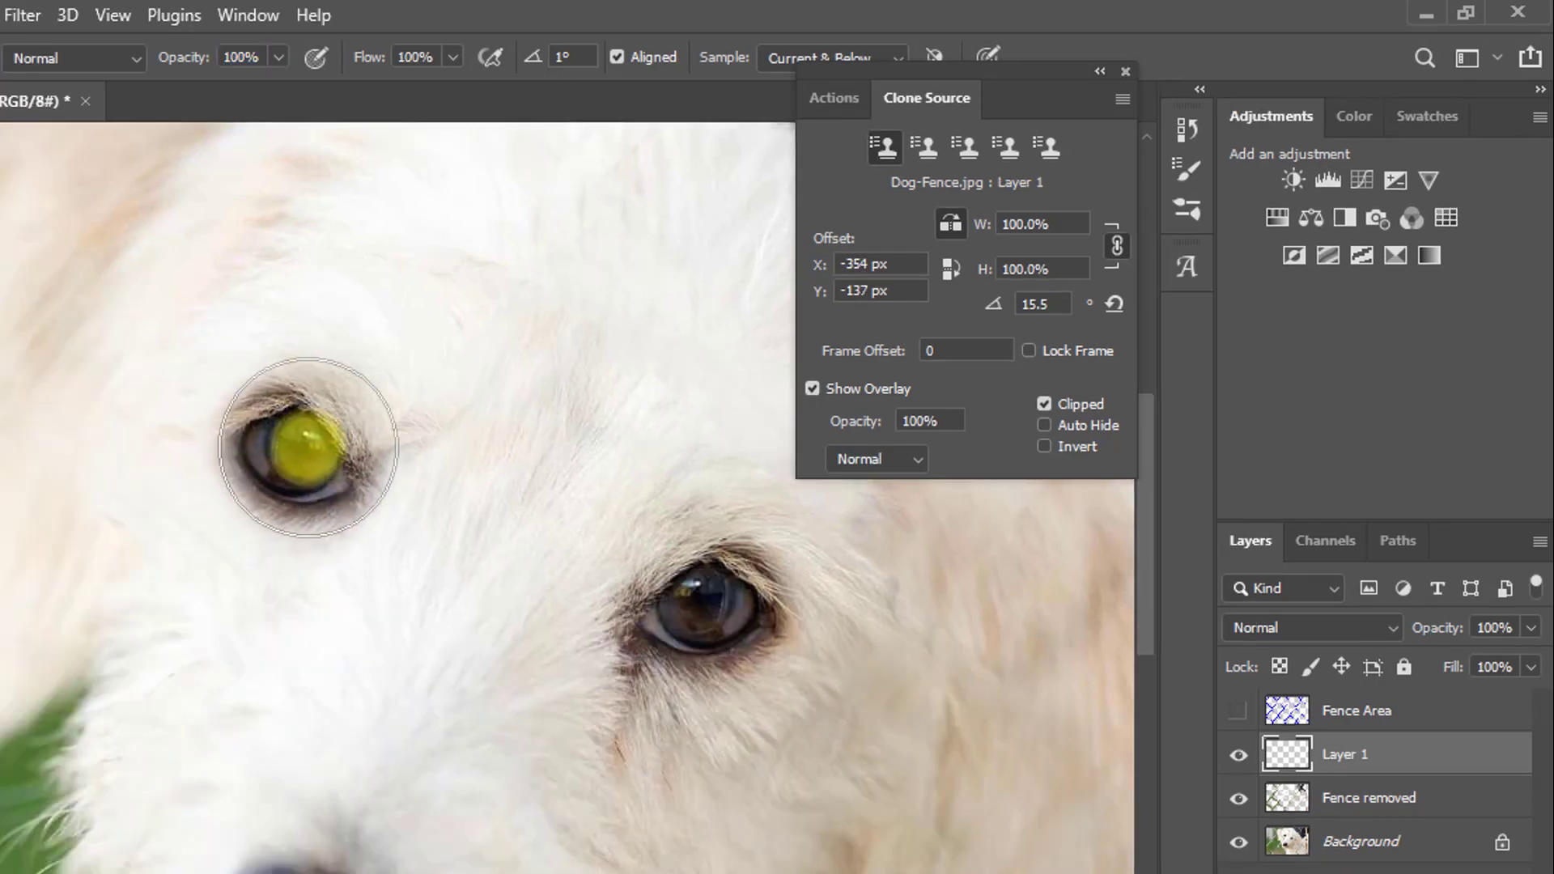
{"action": "left_click", "coordinate": [326, 446]}
{"action": "scroll", "coordinate": [632, 310], "scroll_direction": "up", "scroll_amount": 1}
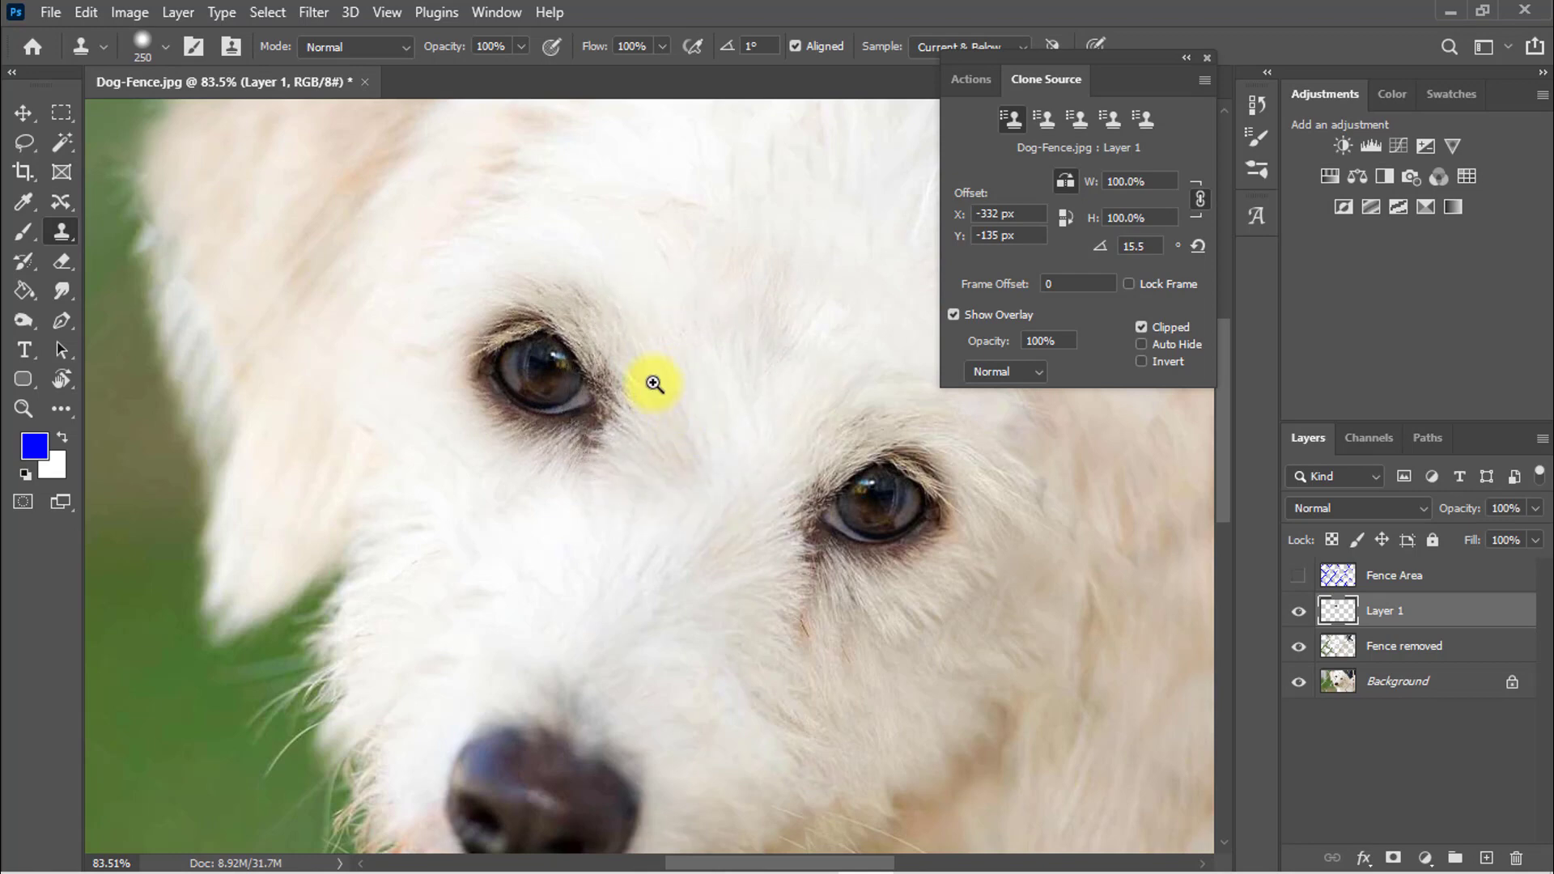
{"action": "left_click", "coordinate": [650, 375], "text": "alt"}
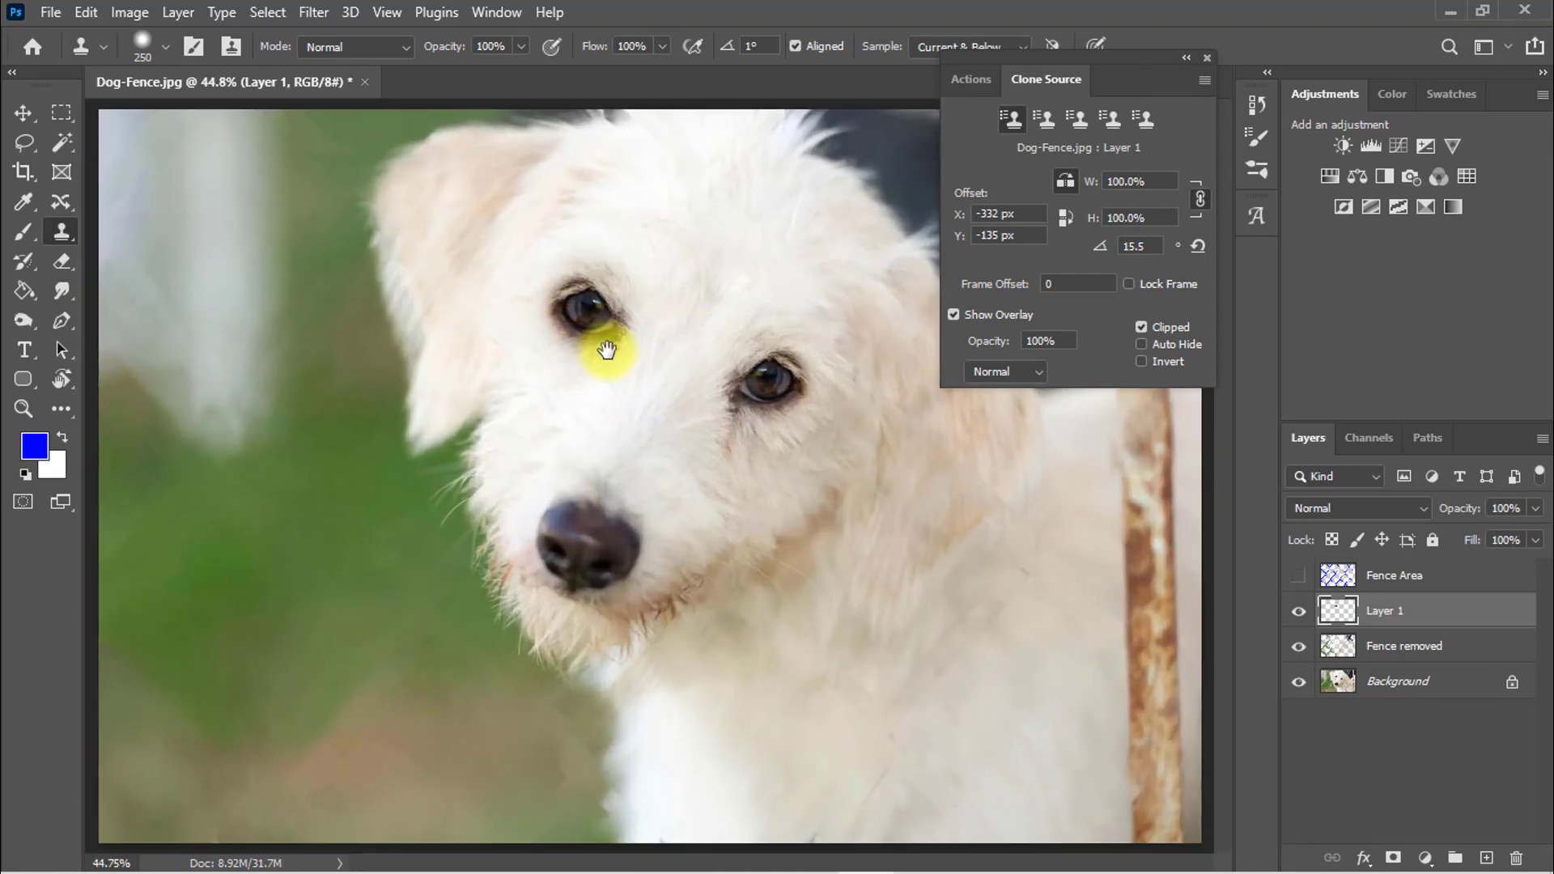
{"action": "left_click", "coordinate": [624, 287], "text": "alt"}
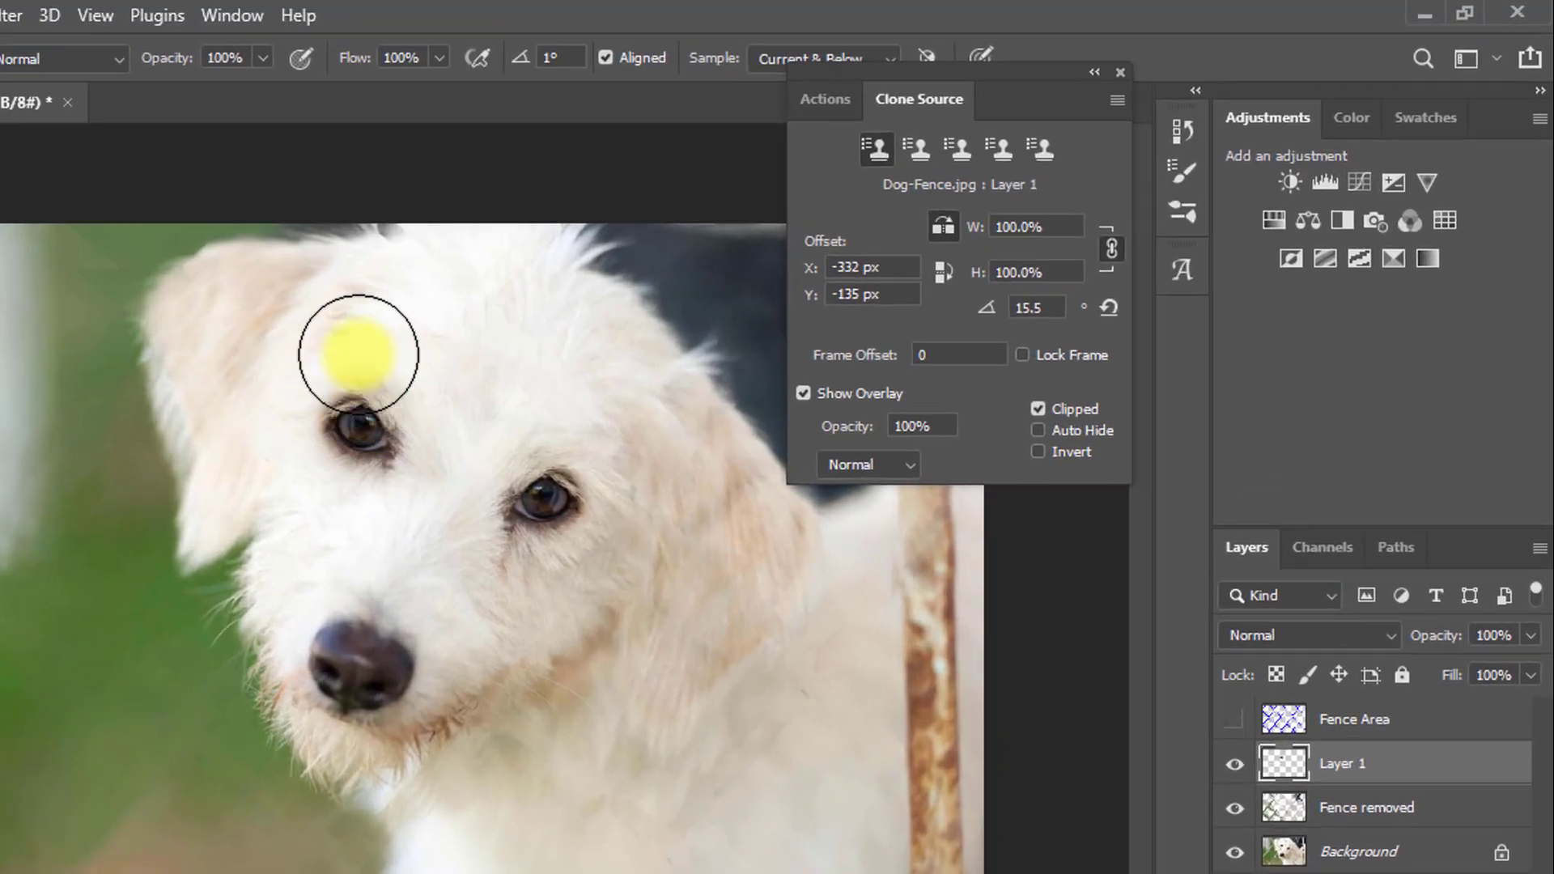
- Reset the clone source's flip and rotation and close the Clone Source settings
{"action": "left_click", "coordinate": [1109, 307]}
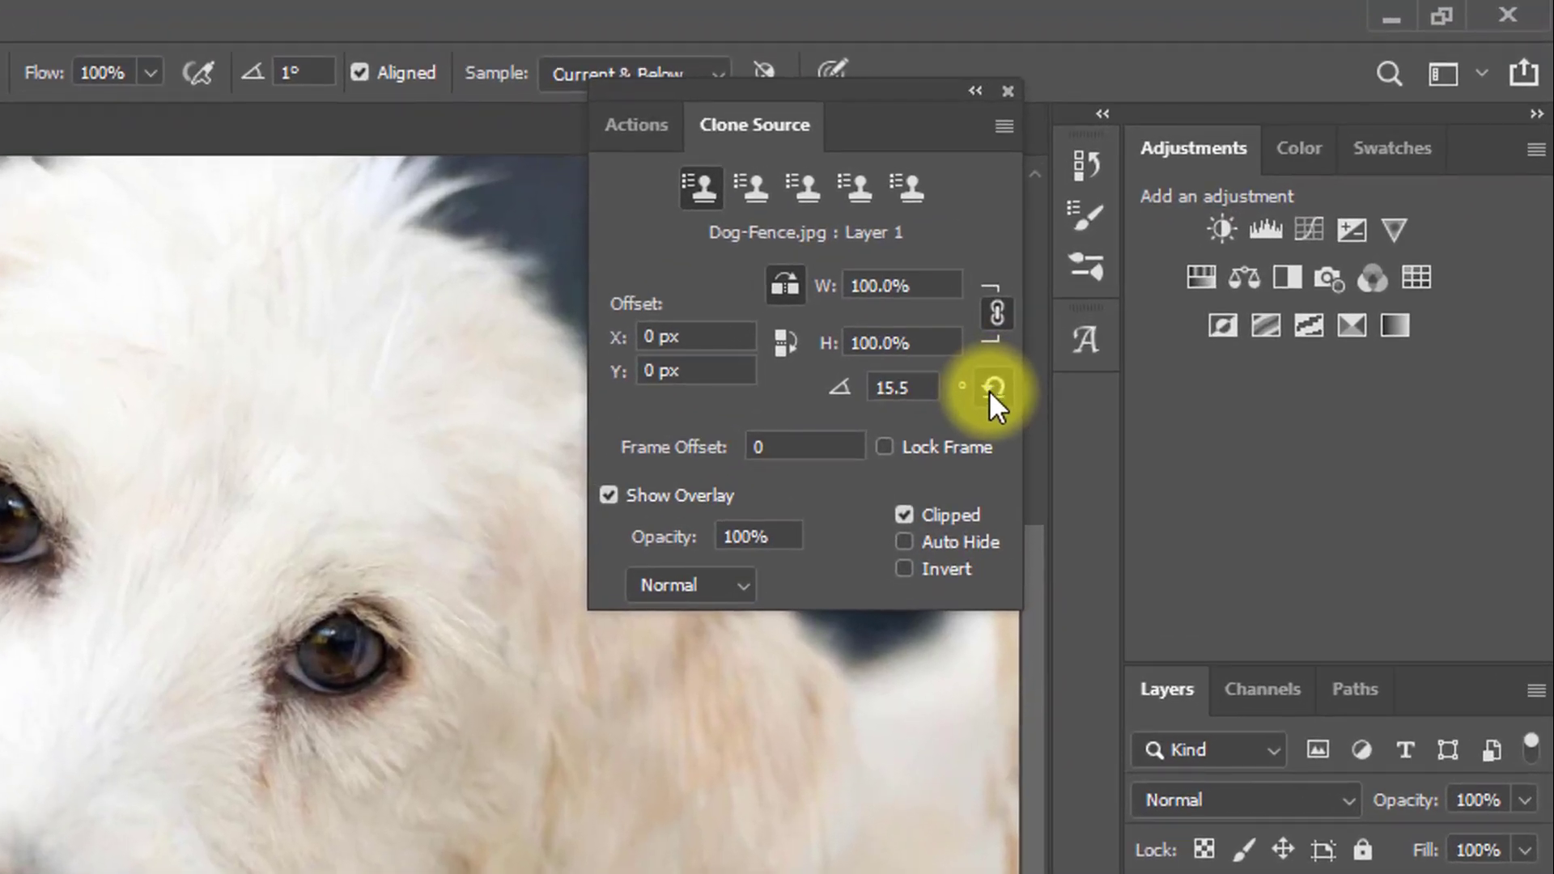
{"action": "left_click", "coordinate": [996, 388]}
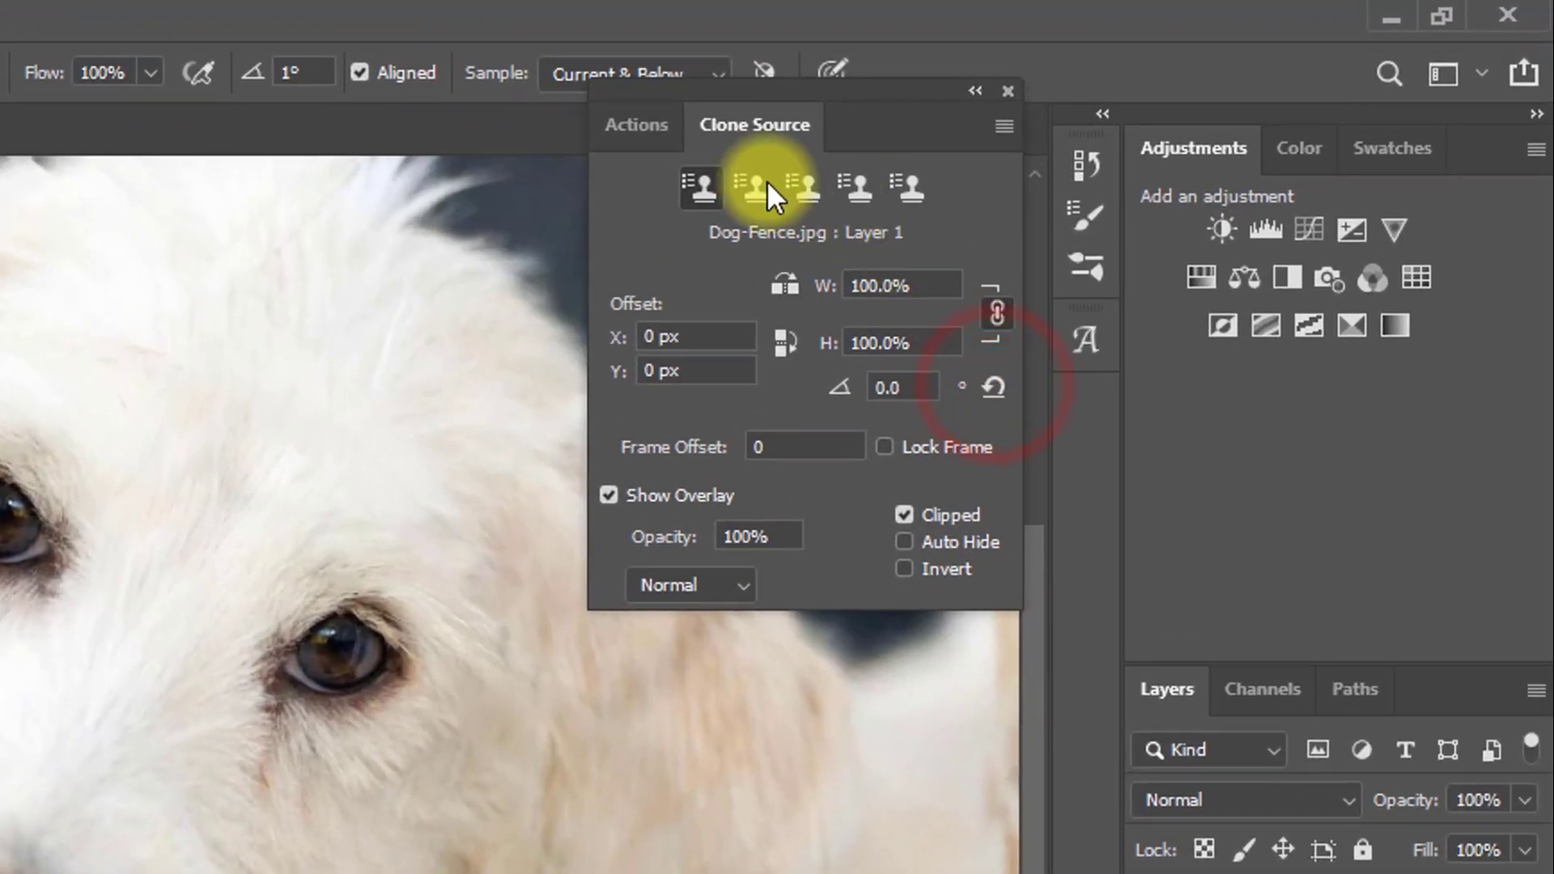
{"action": "left_click", "coordinate": [1006, 92]}
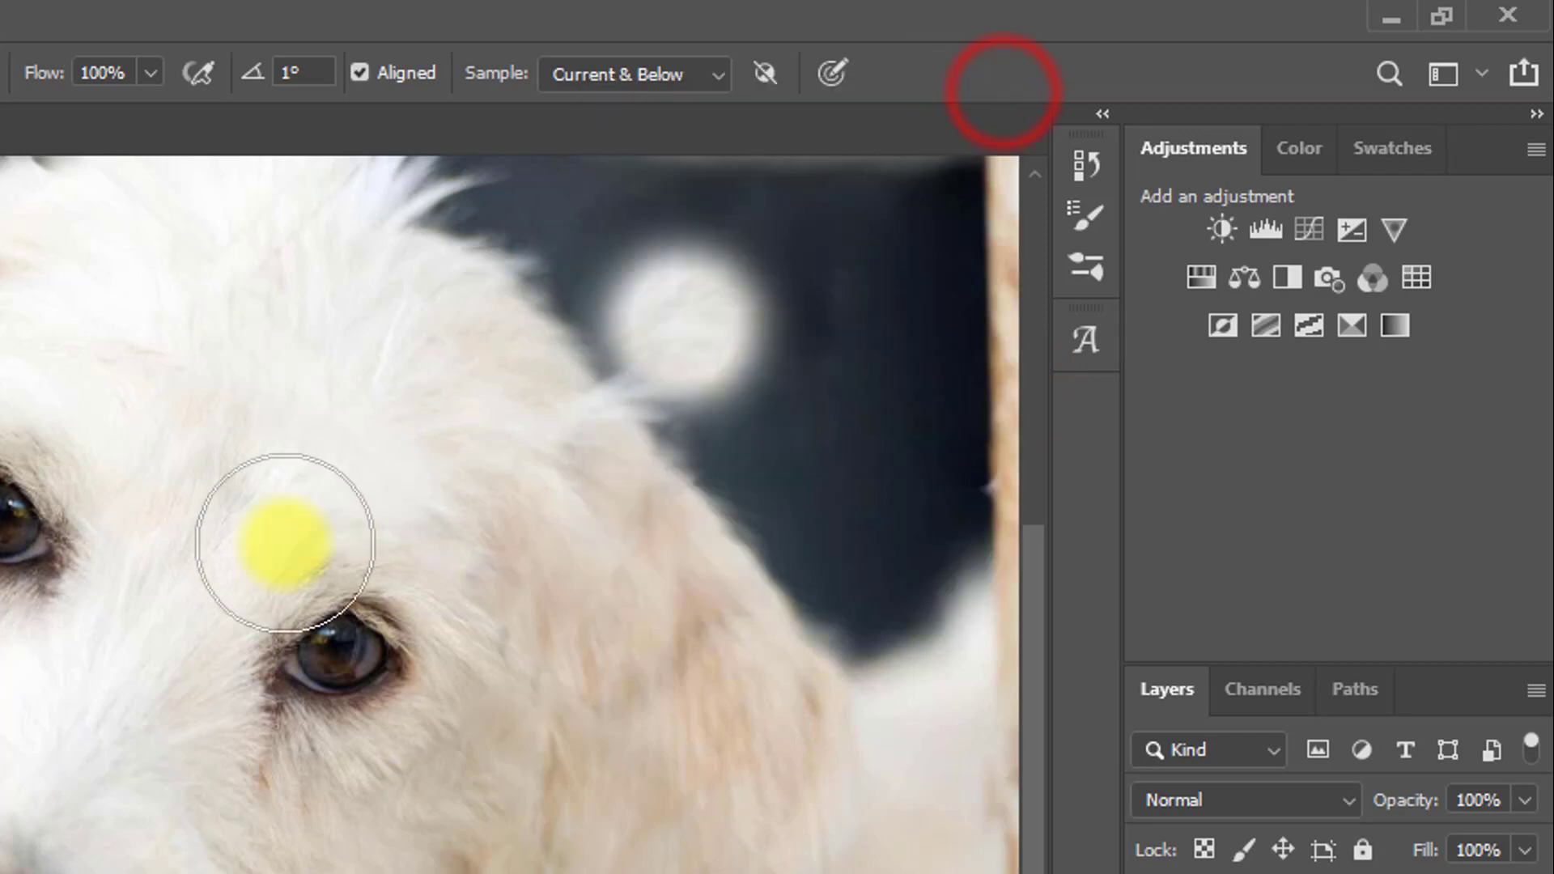
{"action": "left_click", "coordinate": [122, 541], "text": "ctrl"}
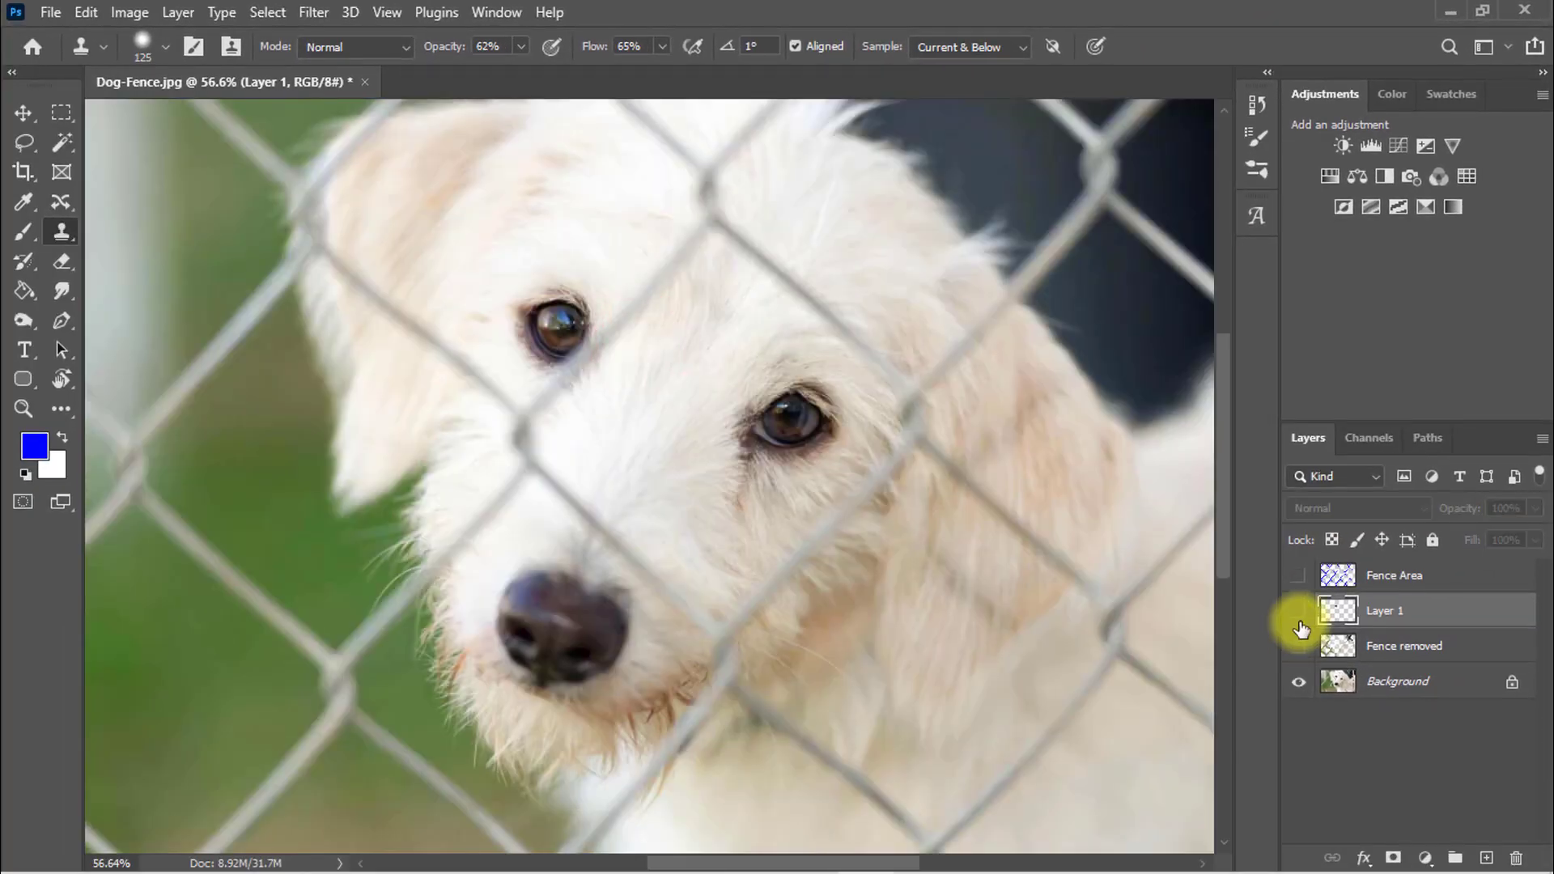
- Compare the retouched photo with the original by isolating the Background layer and restoring the retouching layers' visibility
{"action": "left_click", "coordinate": [1299, 647]}
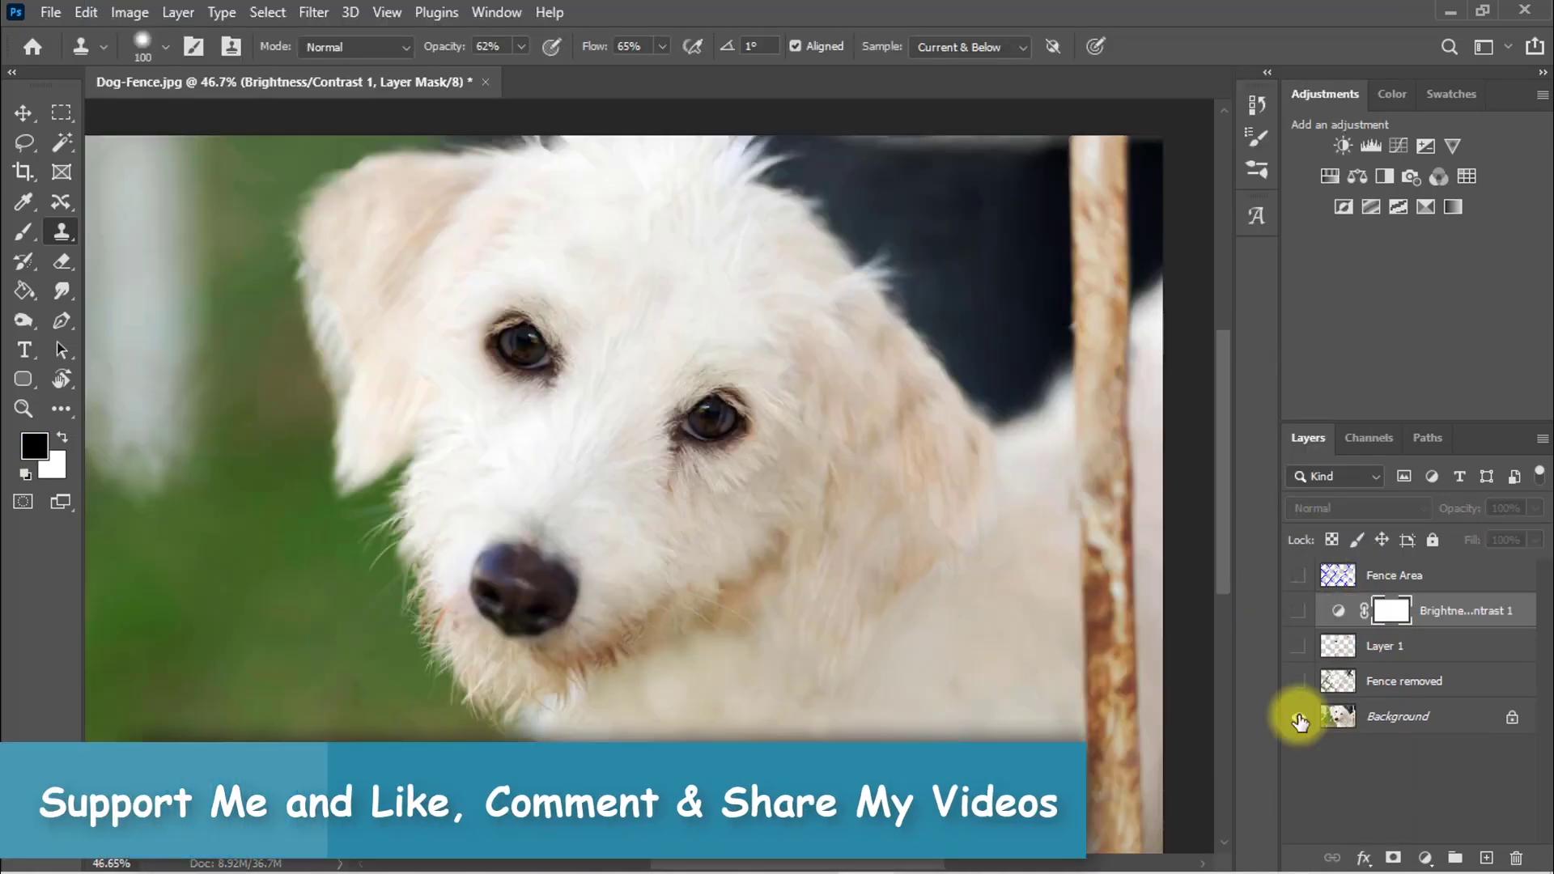
{"action": "left_click", "coordinate": [1299, 717], "text": "alt"}
{"action": "left_click_drag", "start_coordinate": [534, 464], "coordinate": [509, 438]}
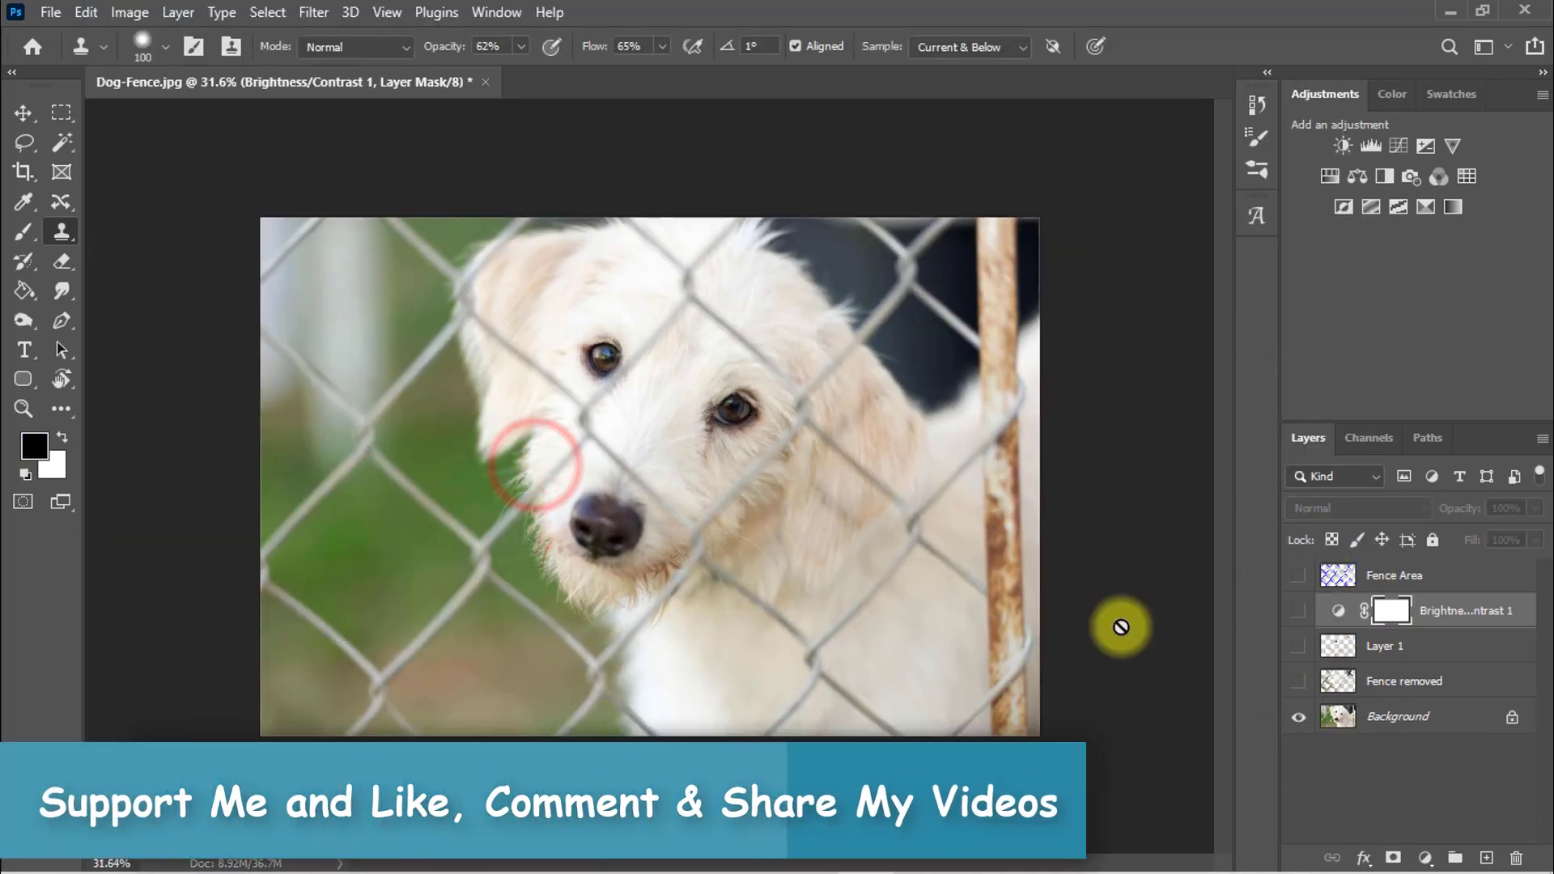
{"action": "left_click", "coordinate": [1298, 717], "text": "alt"}
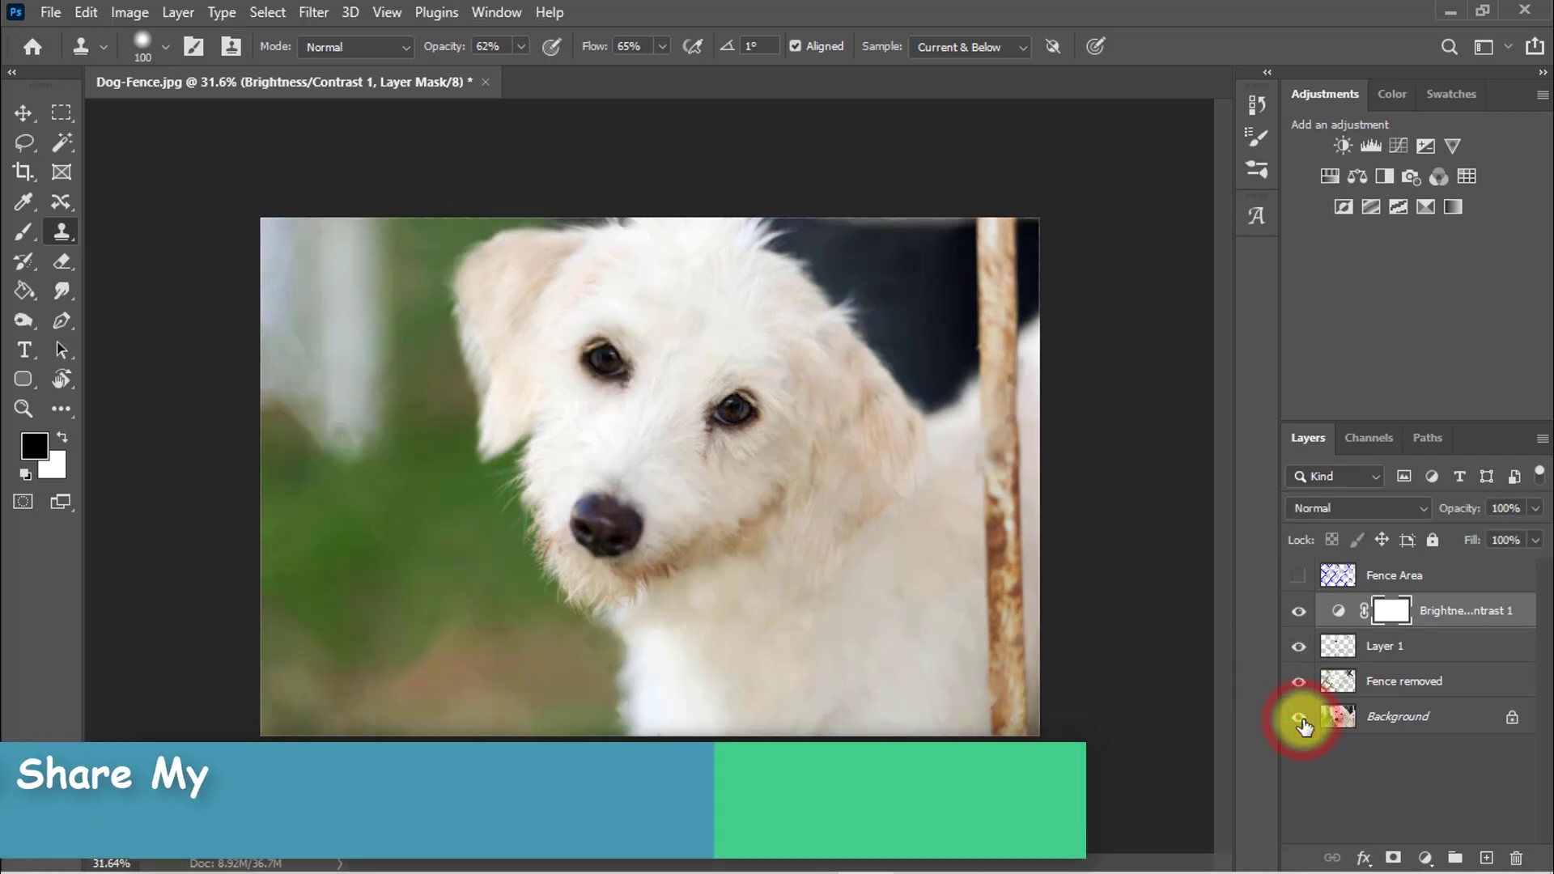
{"action": "left_click_drag", "start_coordinate": [715, 469], "coordinate": [693, 461]}
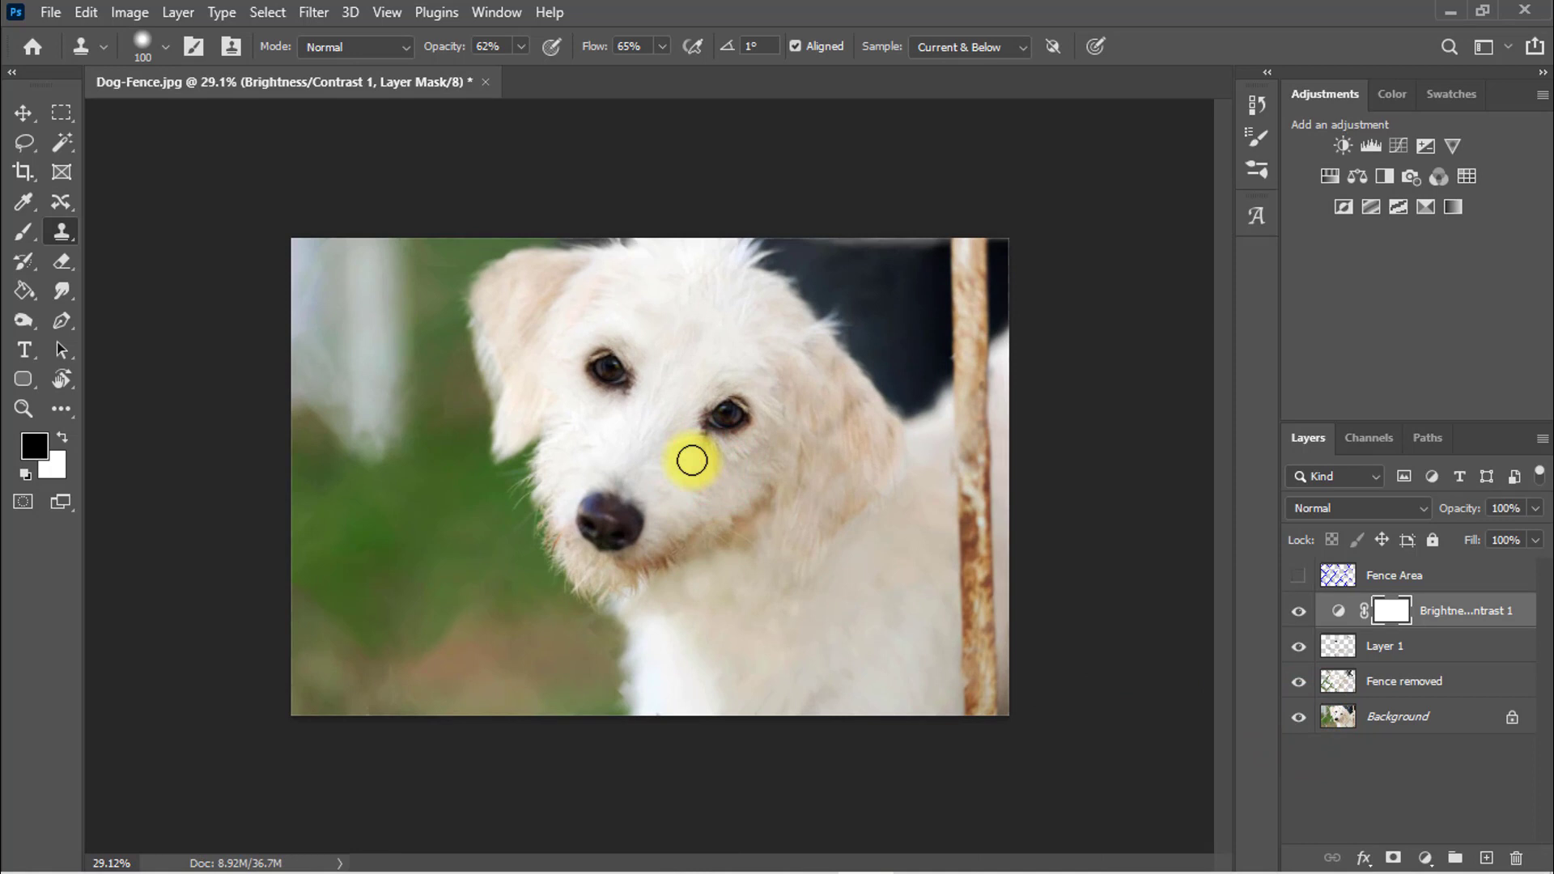